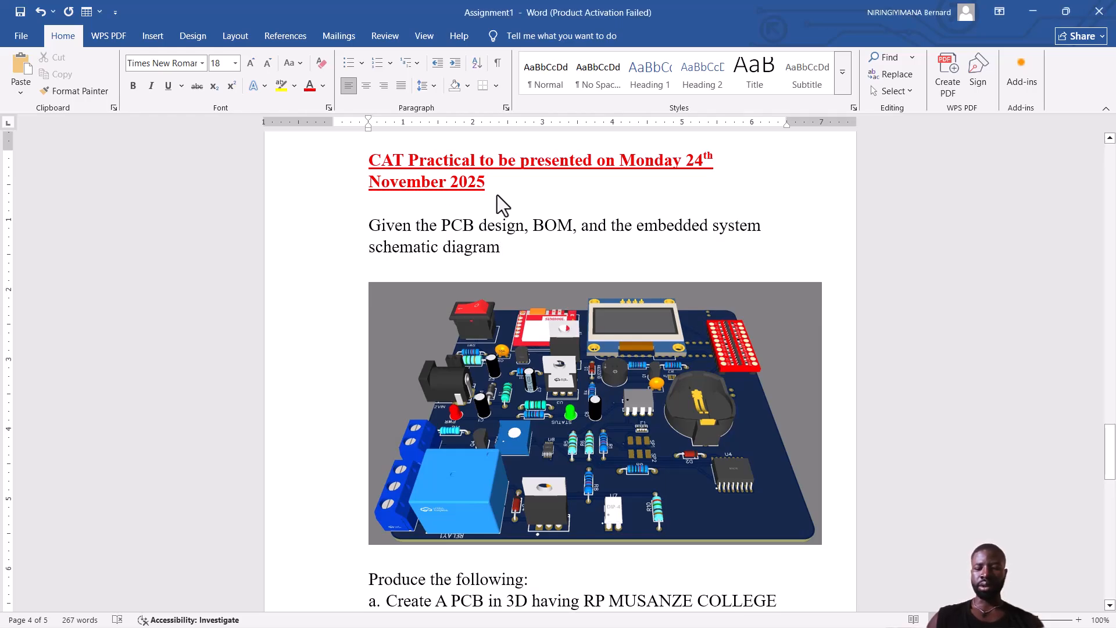
Scroll through the assignment document in Word down to the firmware list.
key(Down)
key(Down)
key(Down)
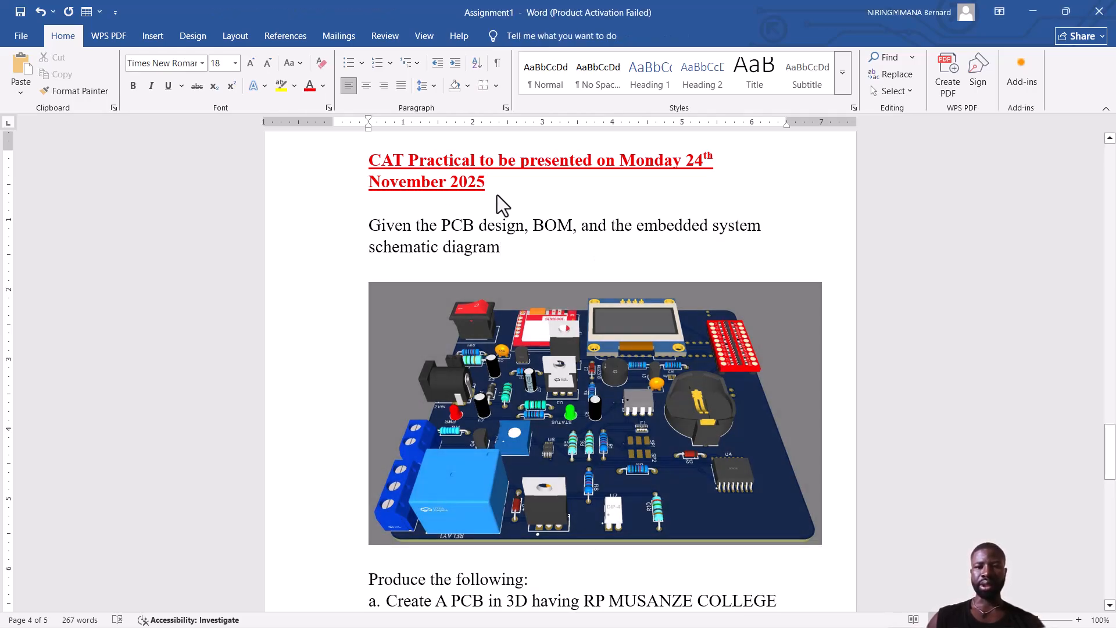
key(Down)
key(Down)
key(Down)
key(Down)
key(Down)
key(Down)
key(Down)
key(Down)
key(Down)
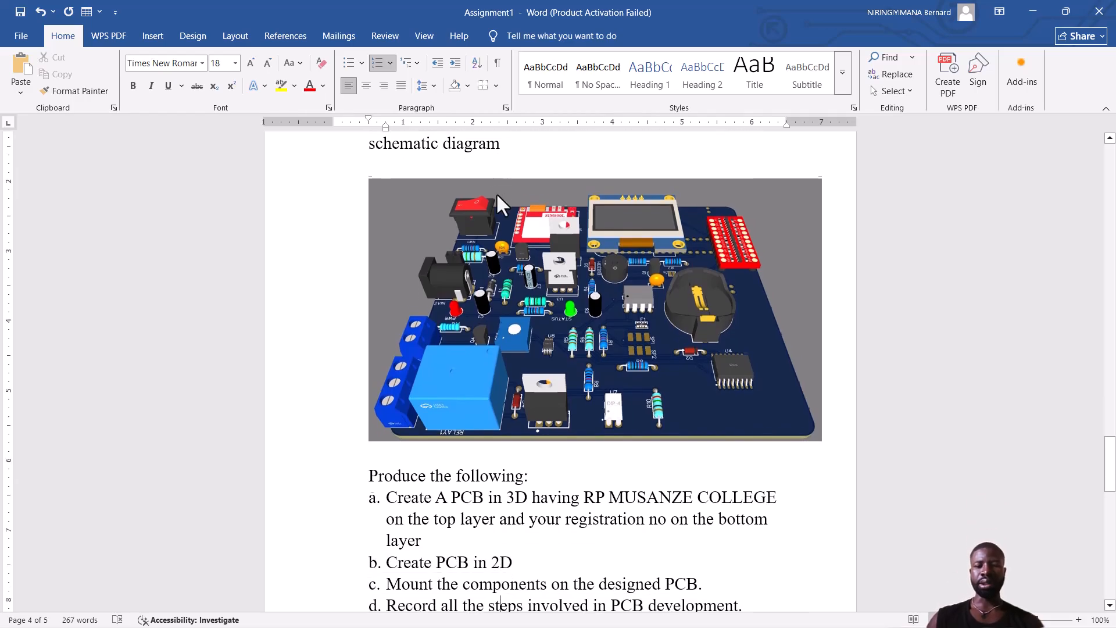
key(Down)
key(Down)
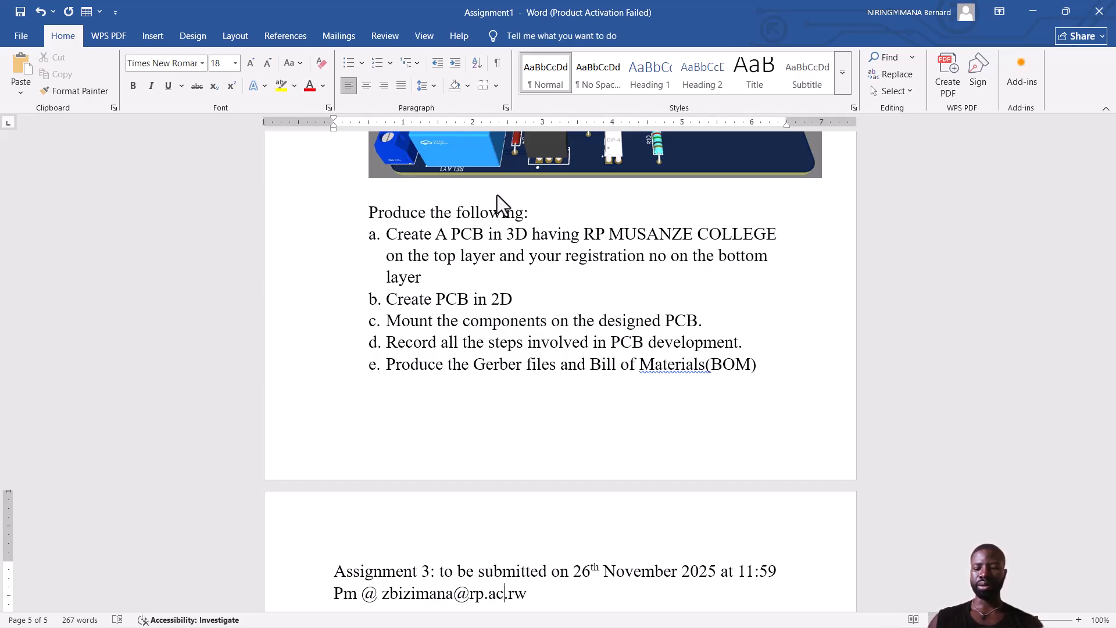
key(Down)
key(Down)
key(Down)
key(Down)
key(Down)
key(Down)
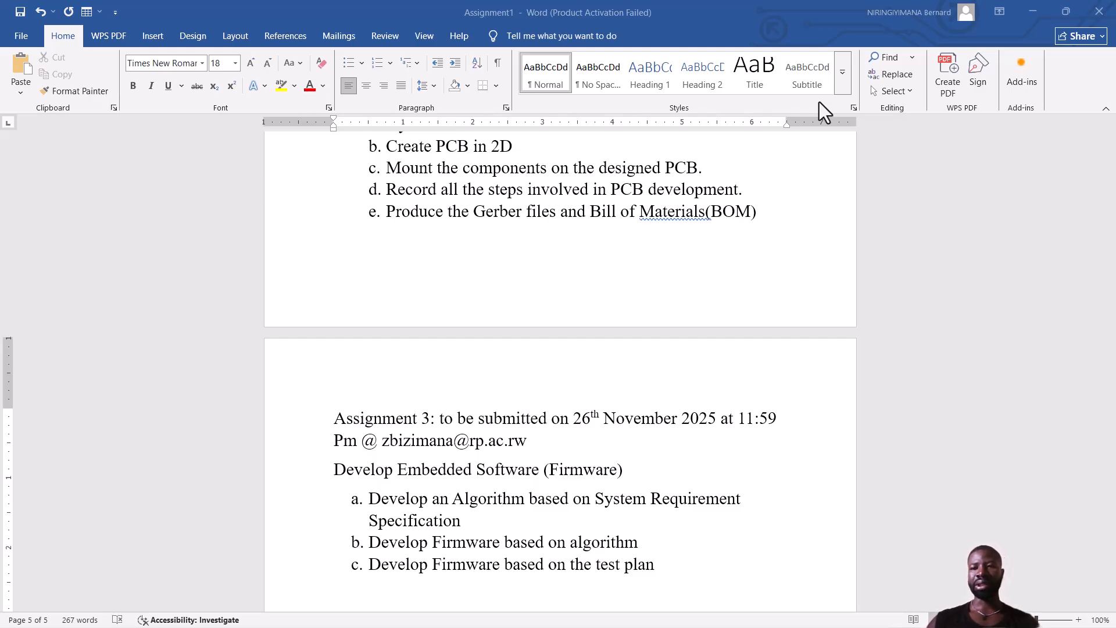
Return to Chrome and search Google for 'easyeda' in a new tab.
click(1032, 12)
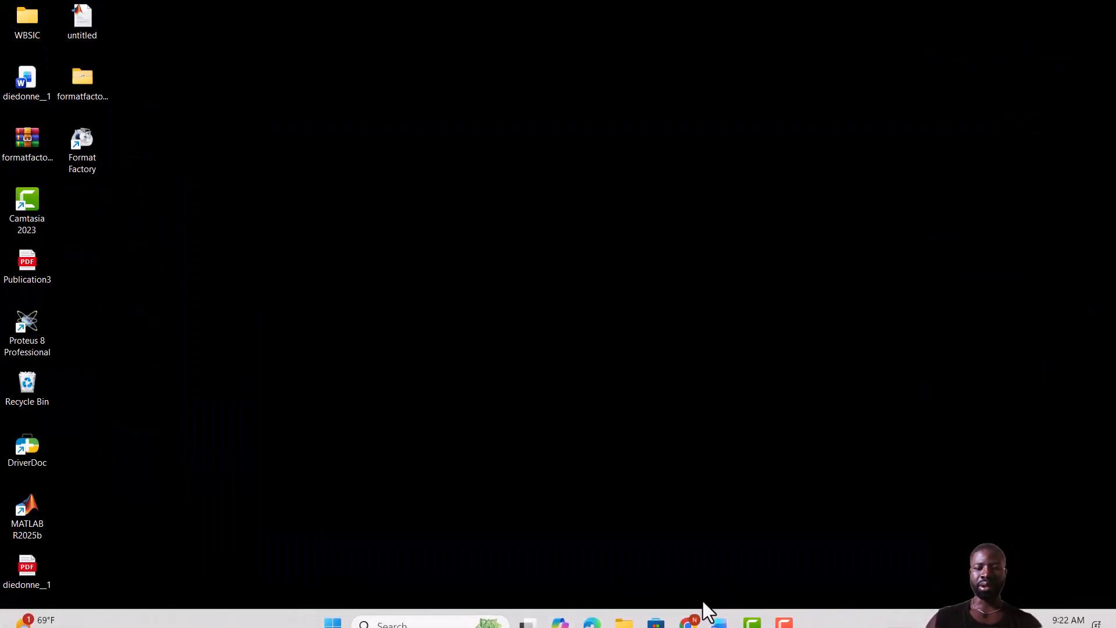
click(689, 611)
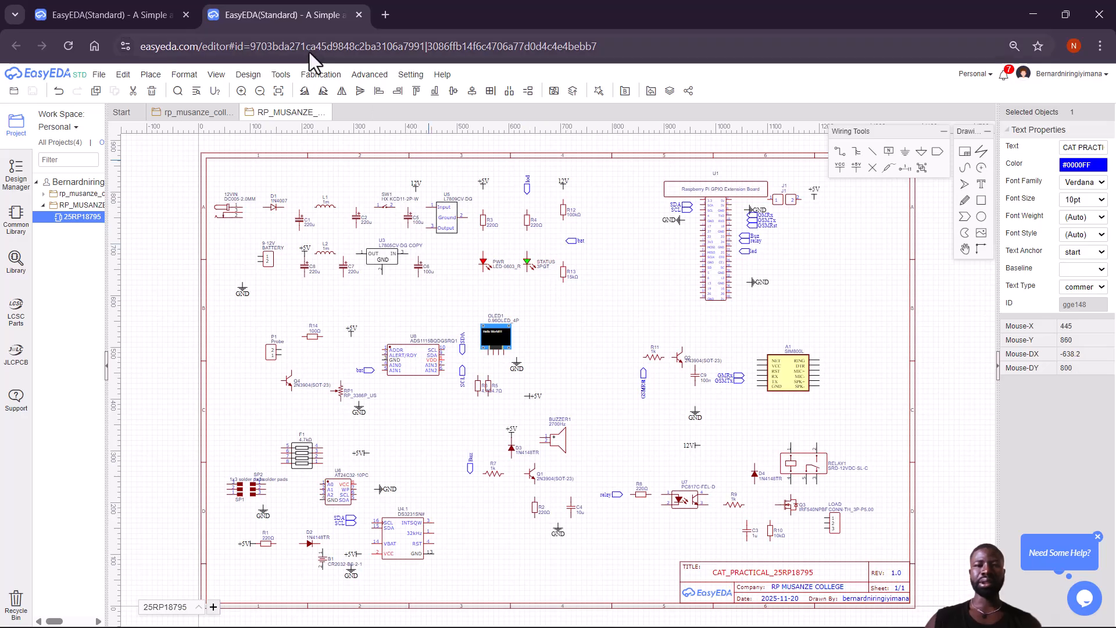
click(385, 14)
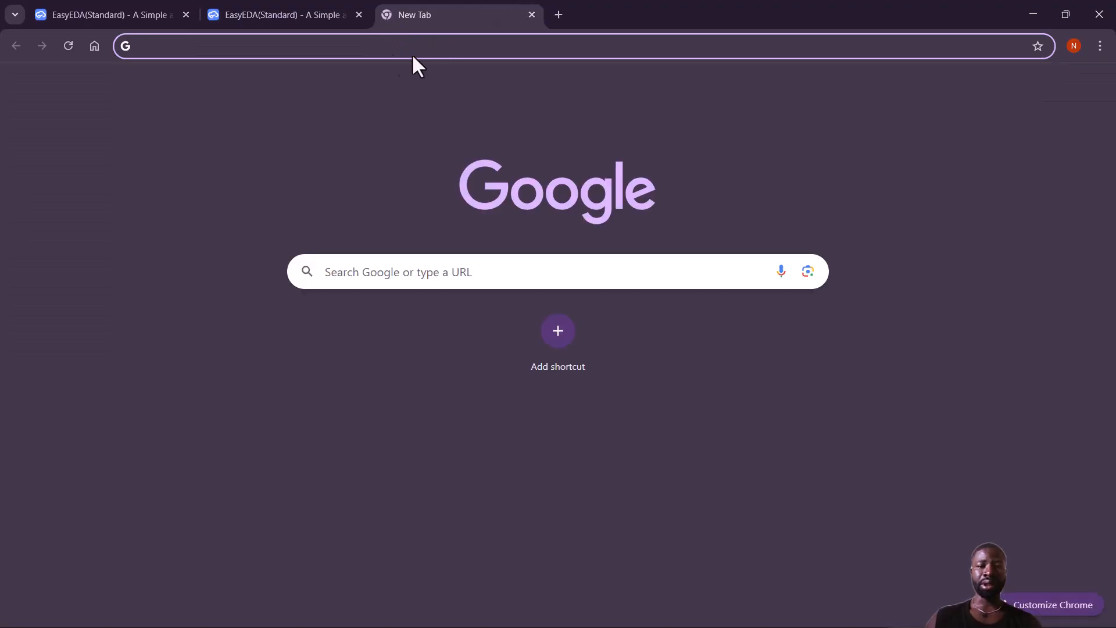
click(347, 46)
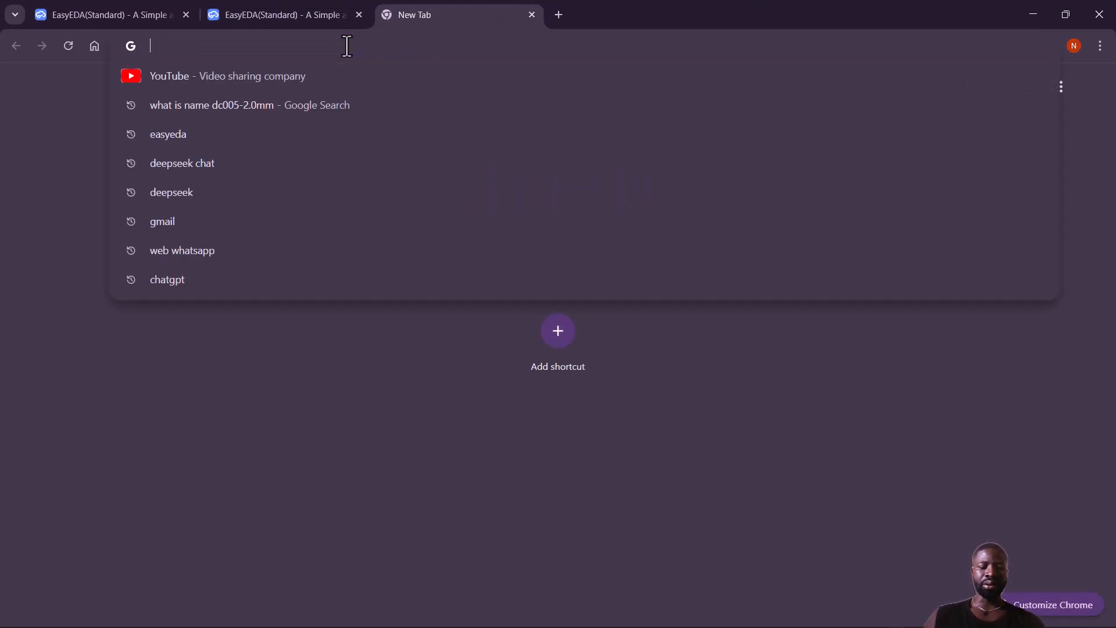
text(EA)
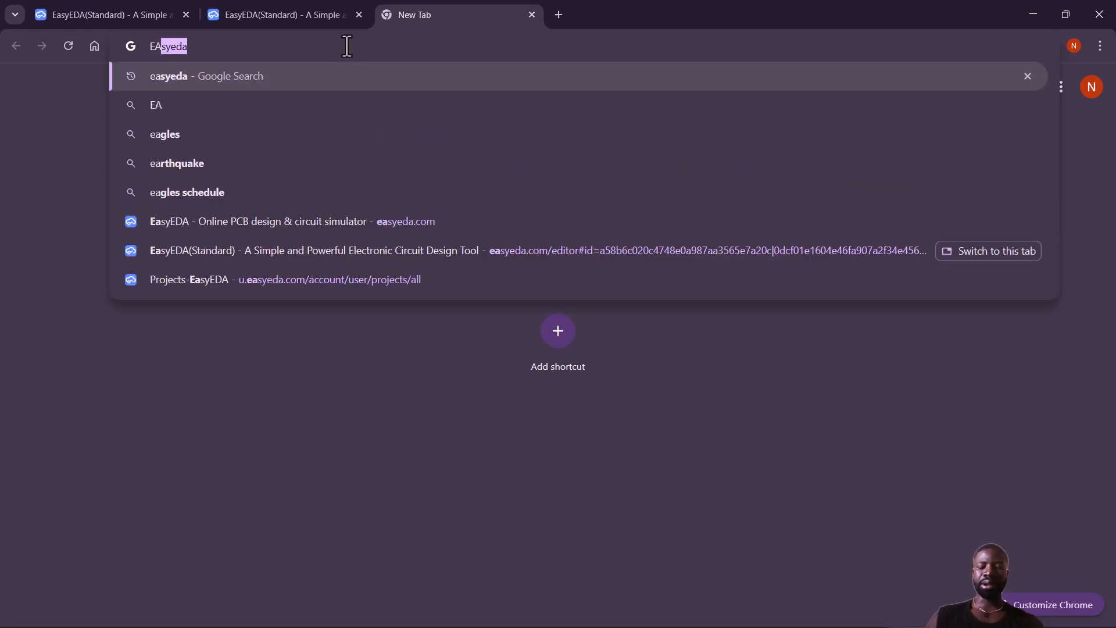
key(Return)
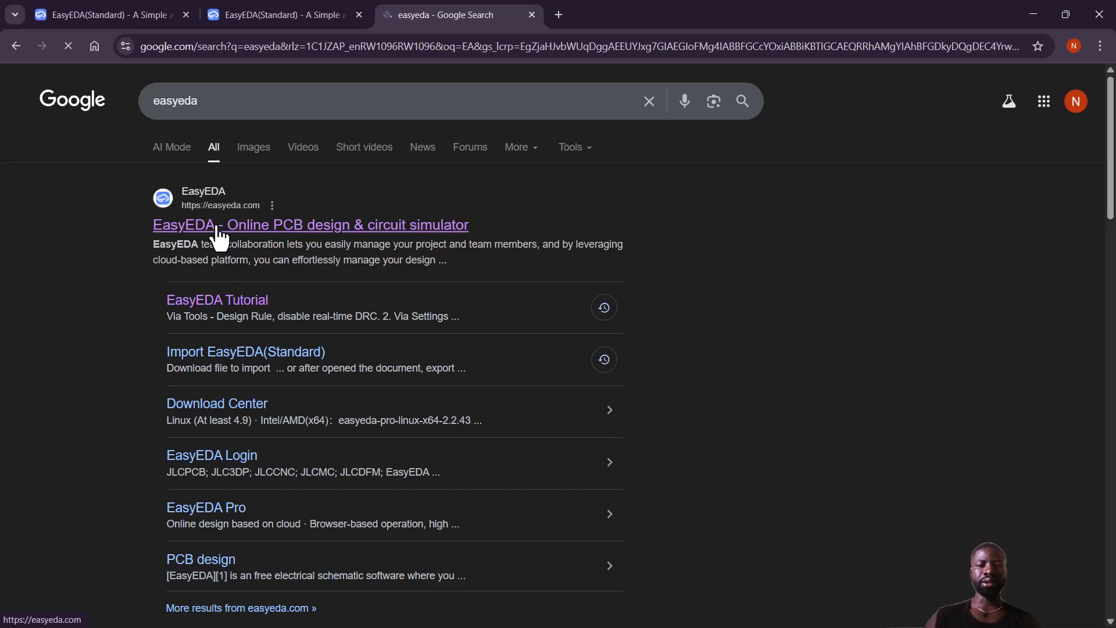
Open the EasyEDA site from the results and launch EasyEDA Designer in Std Edition.
click(334, 227)
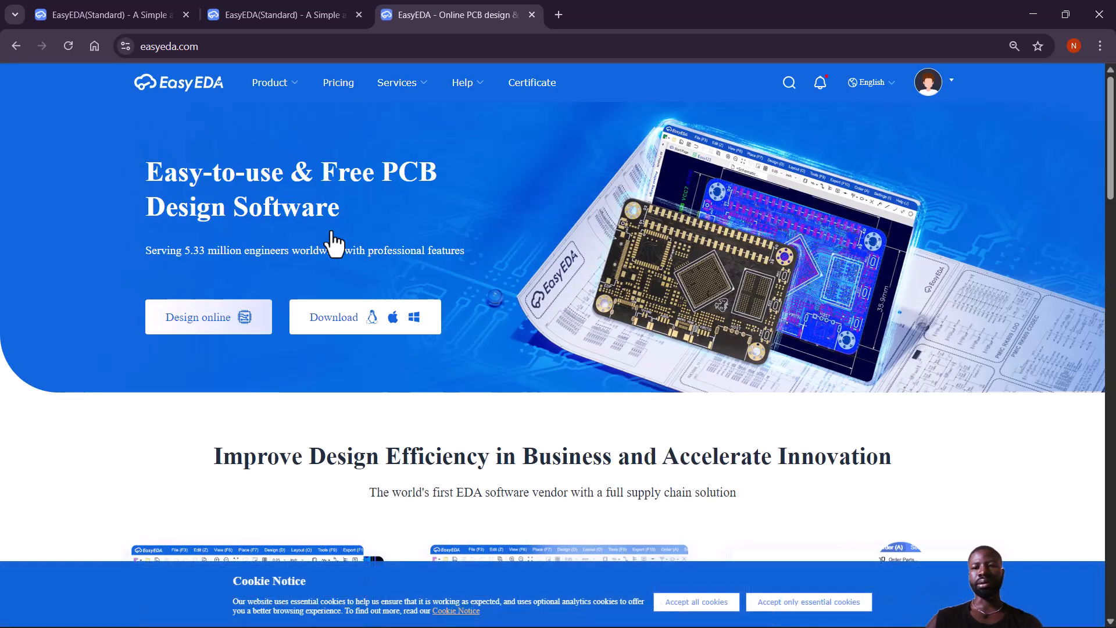
mouse_move(952, 93)
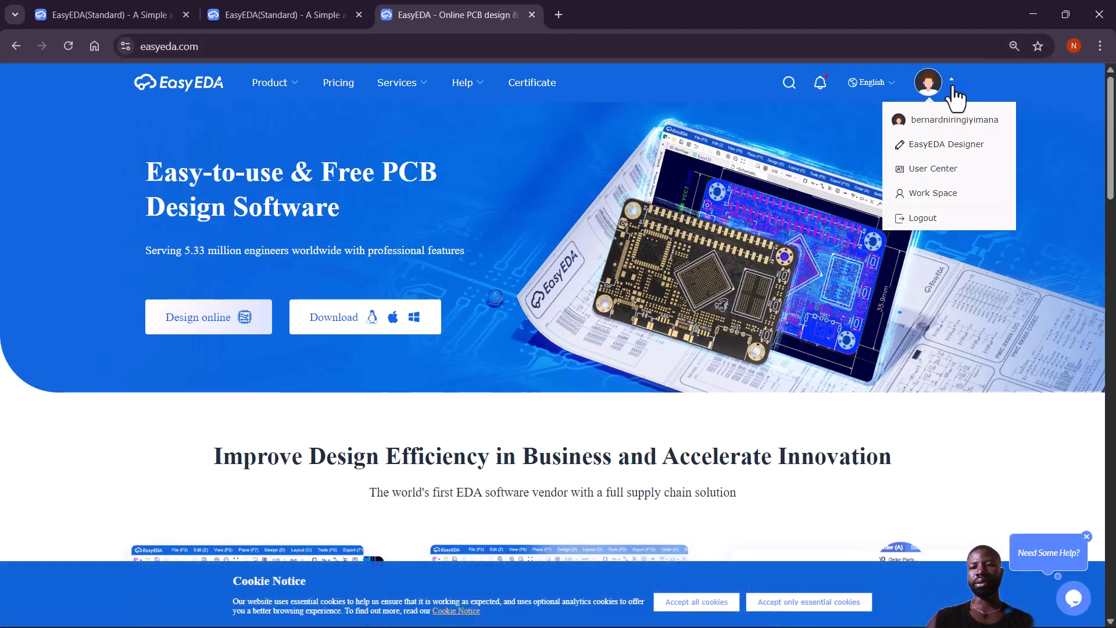
click(946, 145)
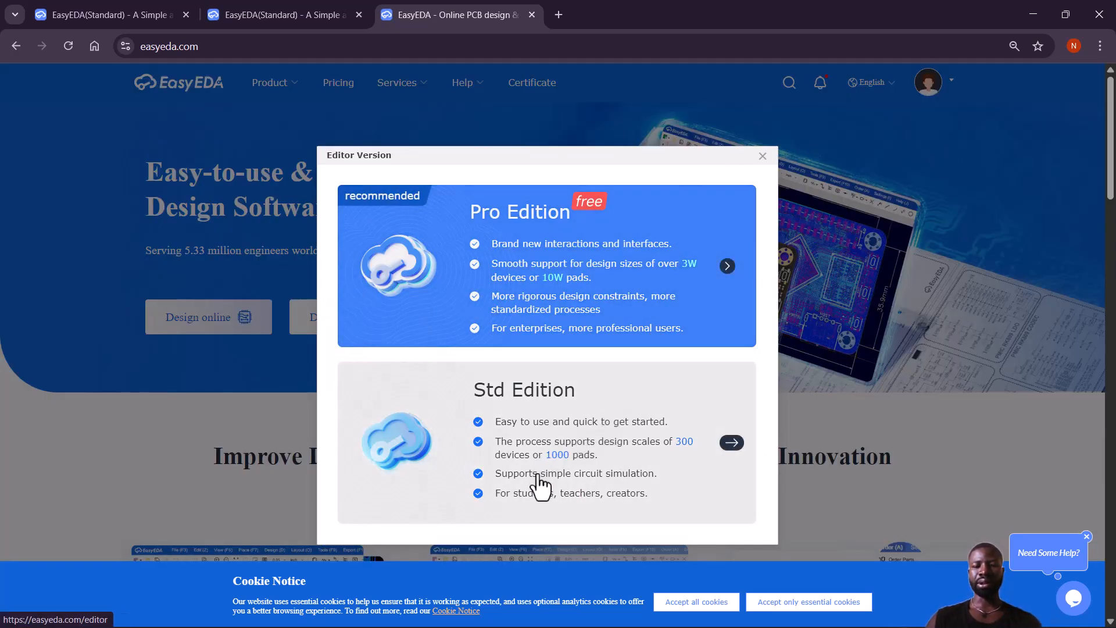
click(567, 455)
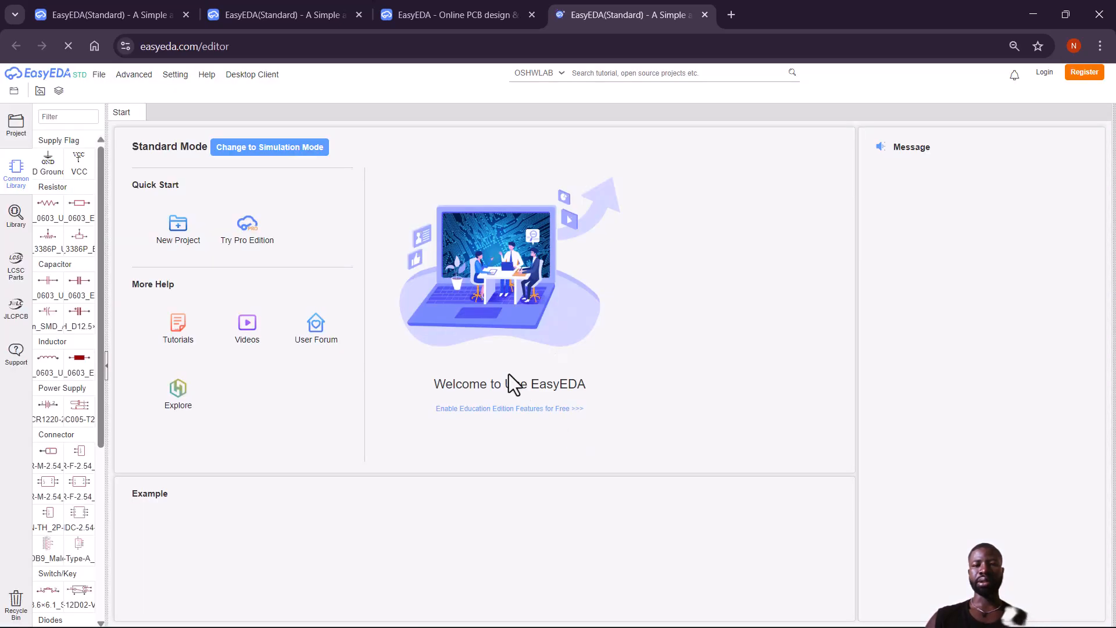
Create and save a new Std project titled PRACTICAL_CA__.
click(179, 240)
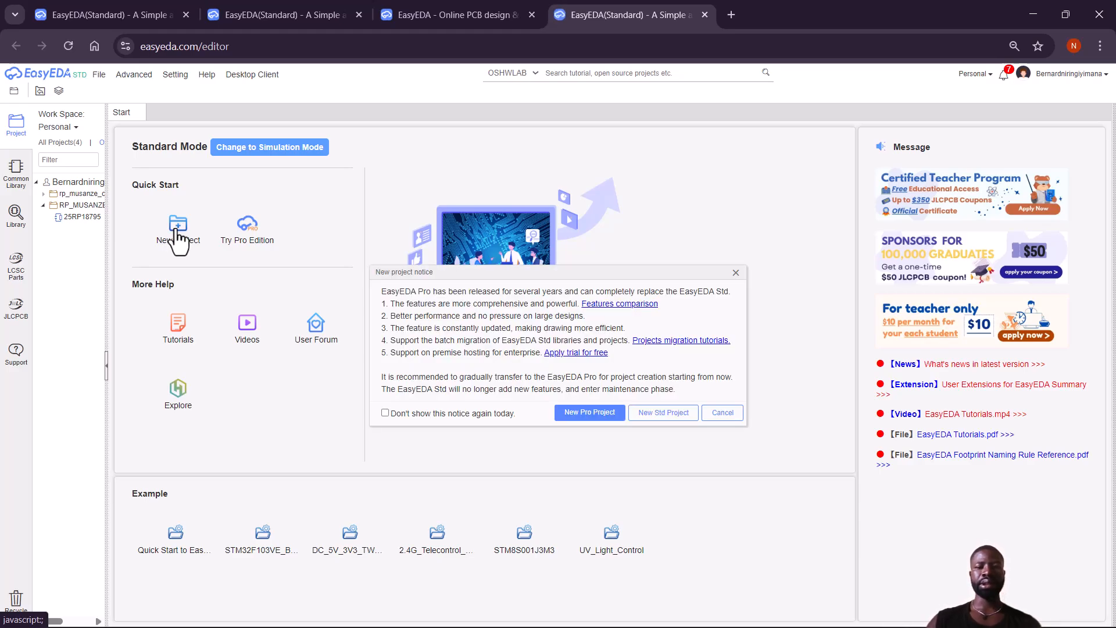
click(658, 416)
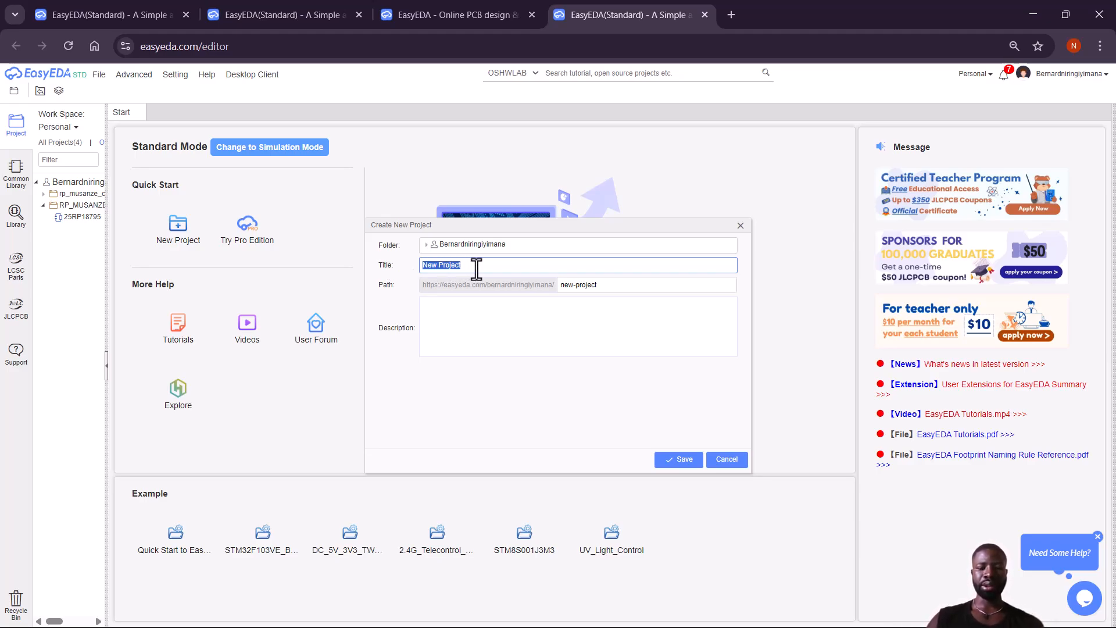
text(PRACTICAL)
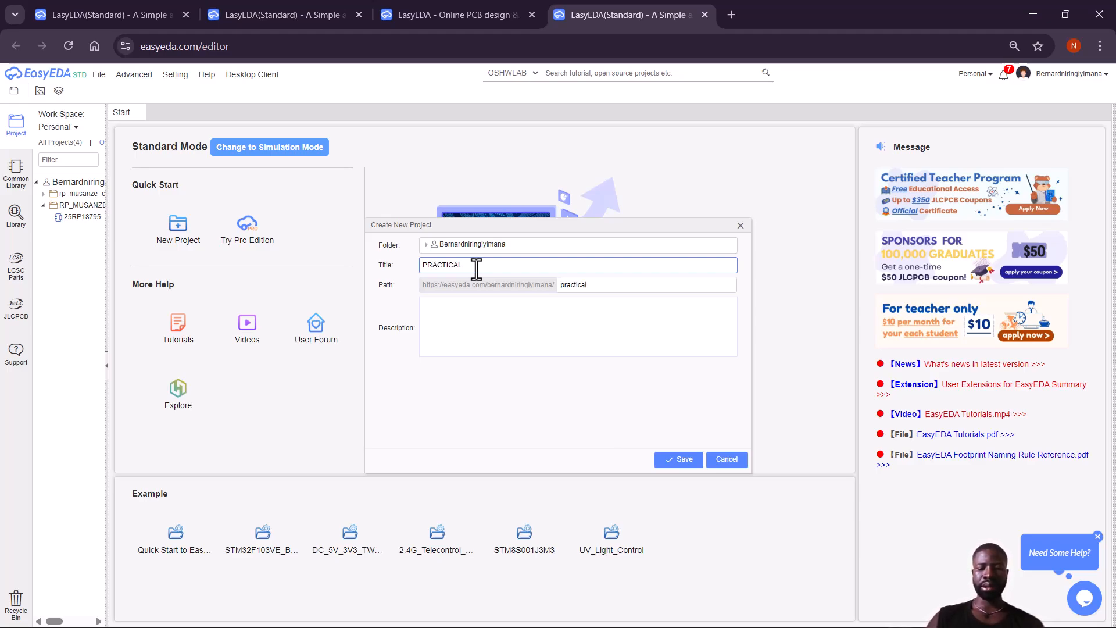
text(_C)
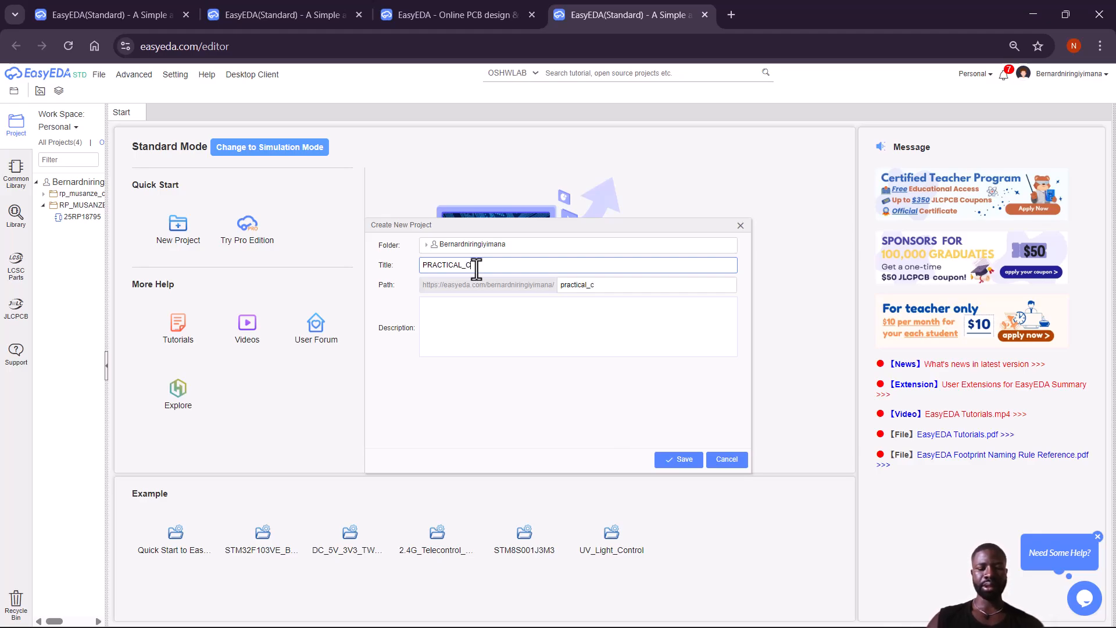
text(A__)
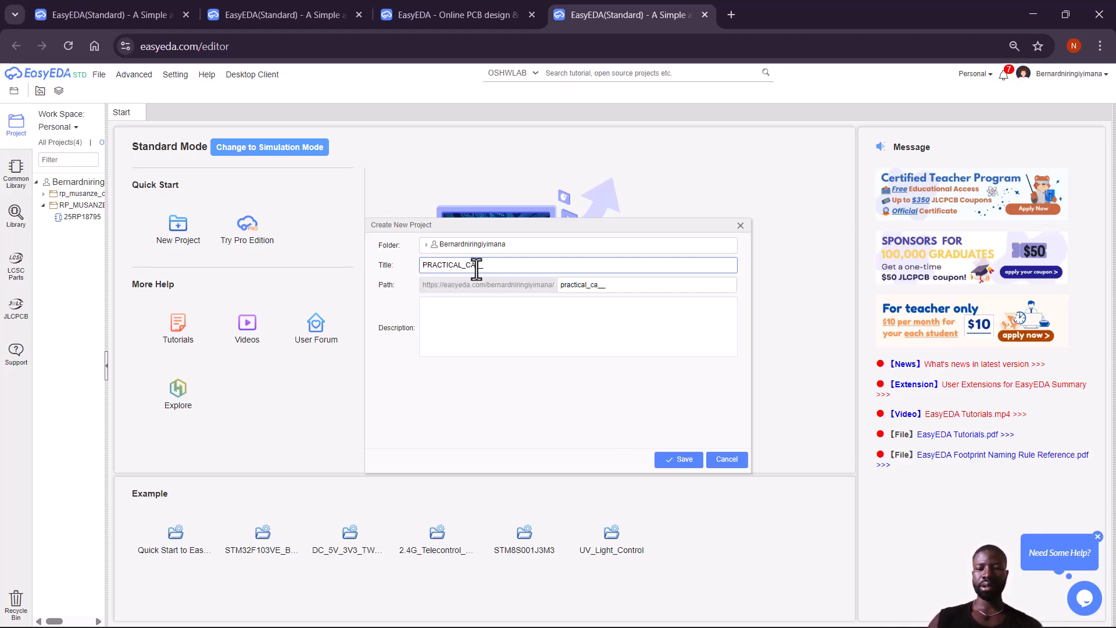
click(685, 460)
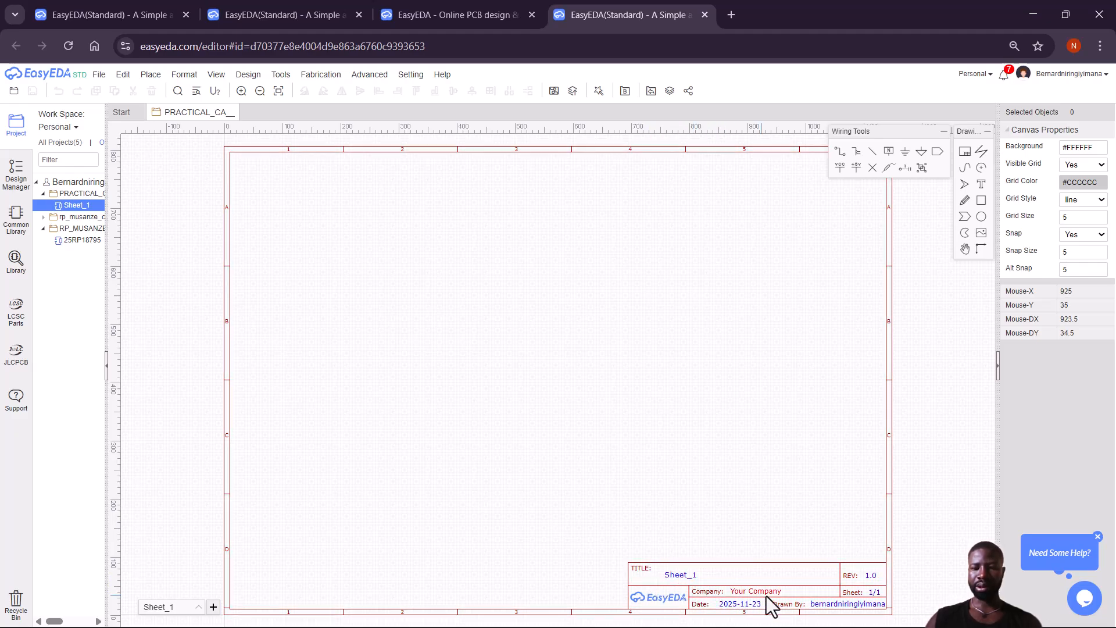
Set the title block's company field to RP MUSANZE COLLEGE.
click(783, 594)
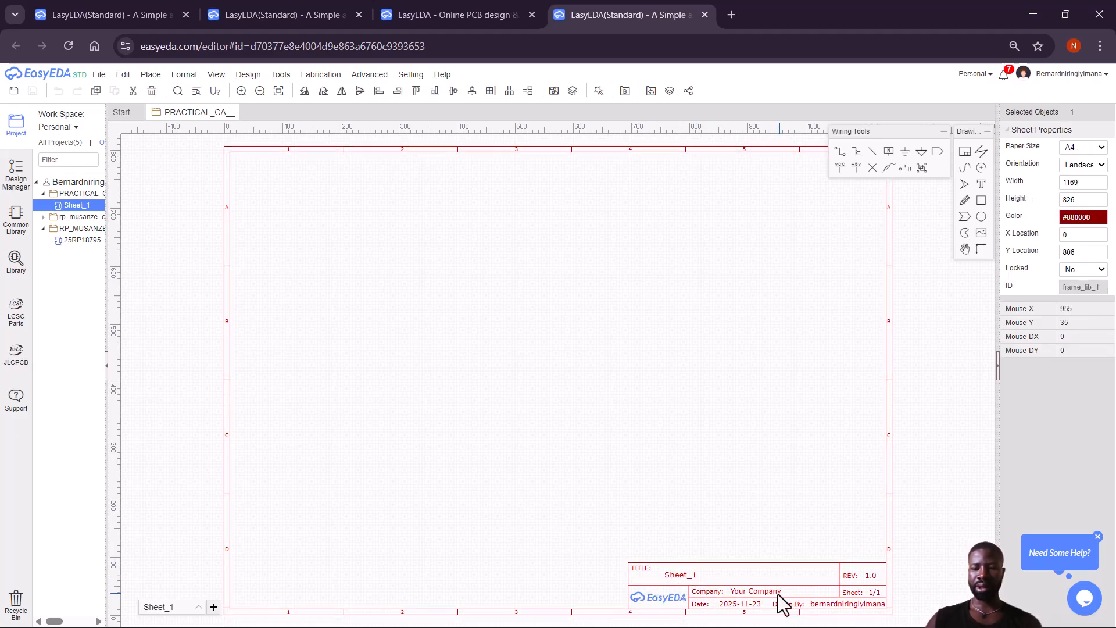
double_click(775, 593)
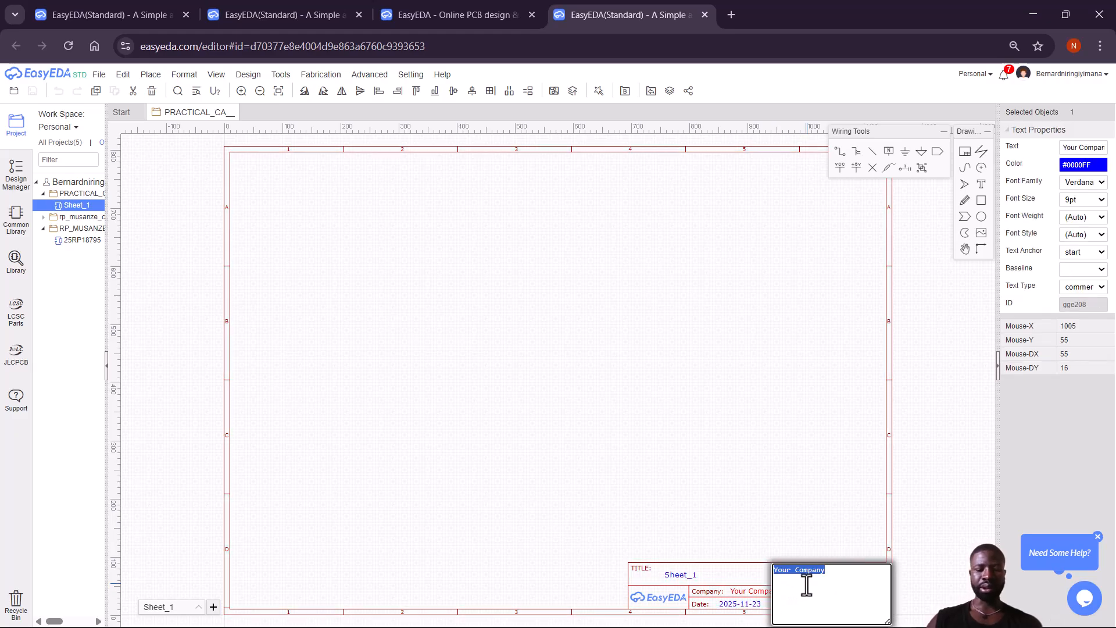
text(RP)
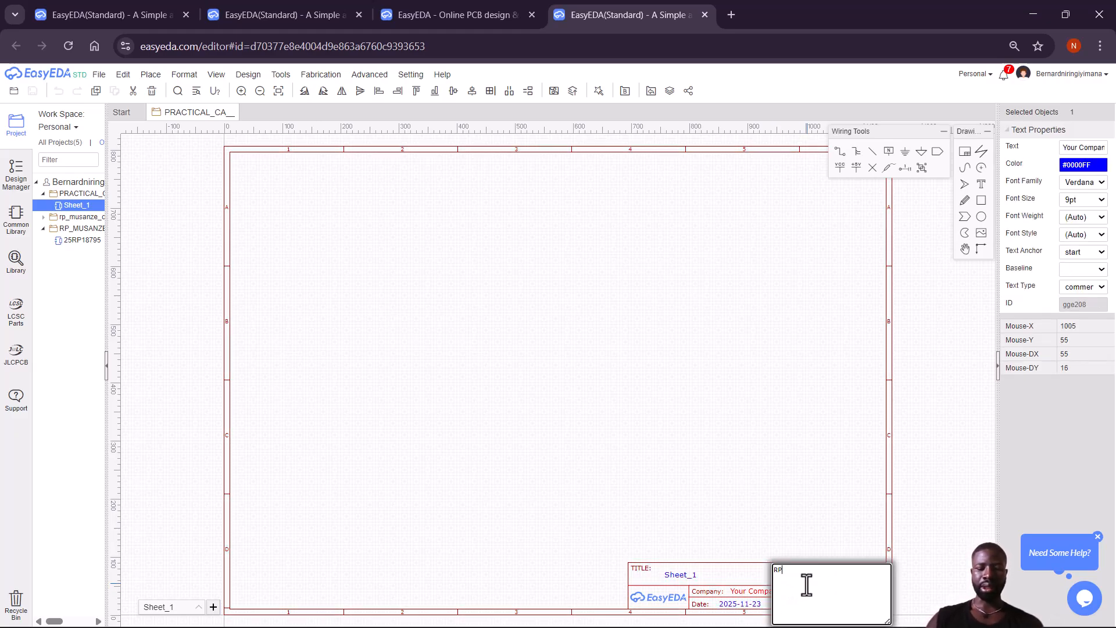
text( MUSANZE COLLEGE)
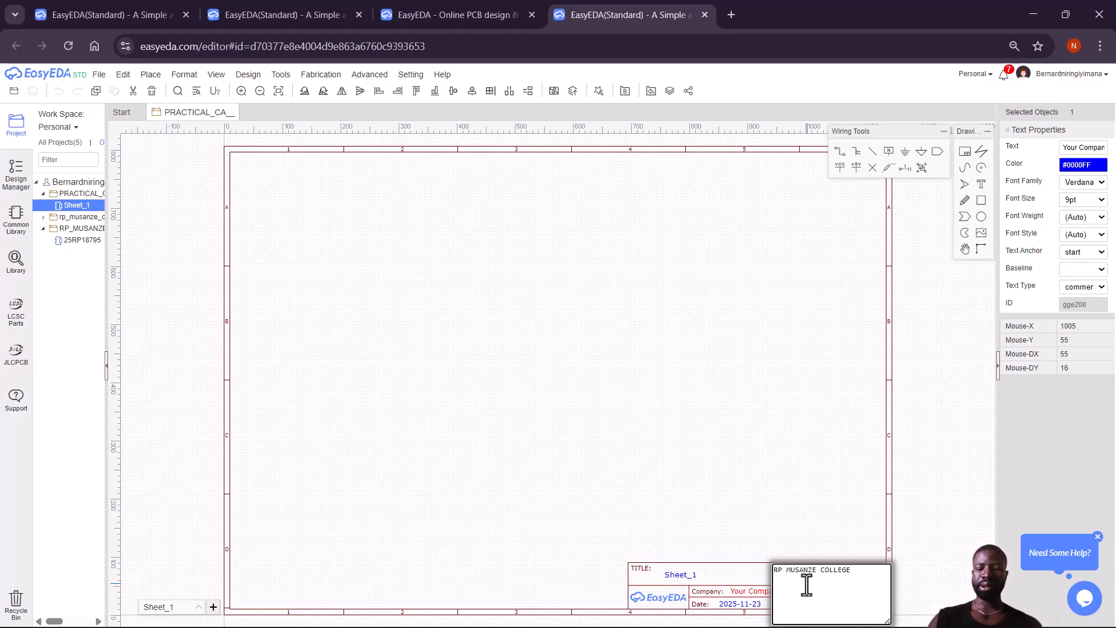
key(Return)
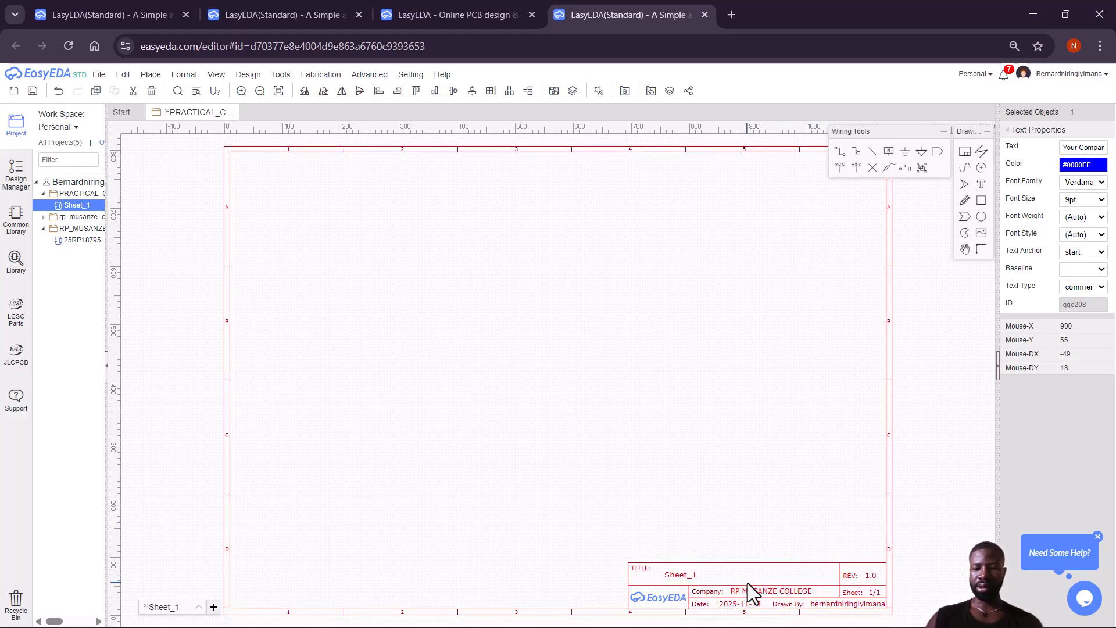
Enter CAT_EMBEDDED SYSTEM as the title block's sheet title.
double_click(691, 577)
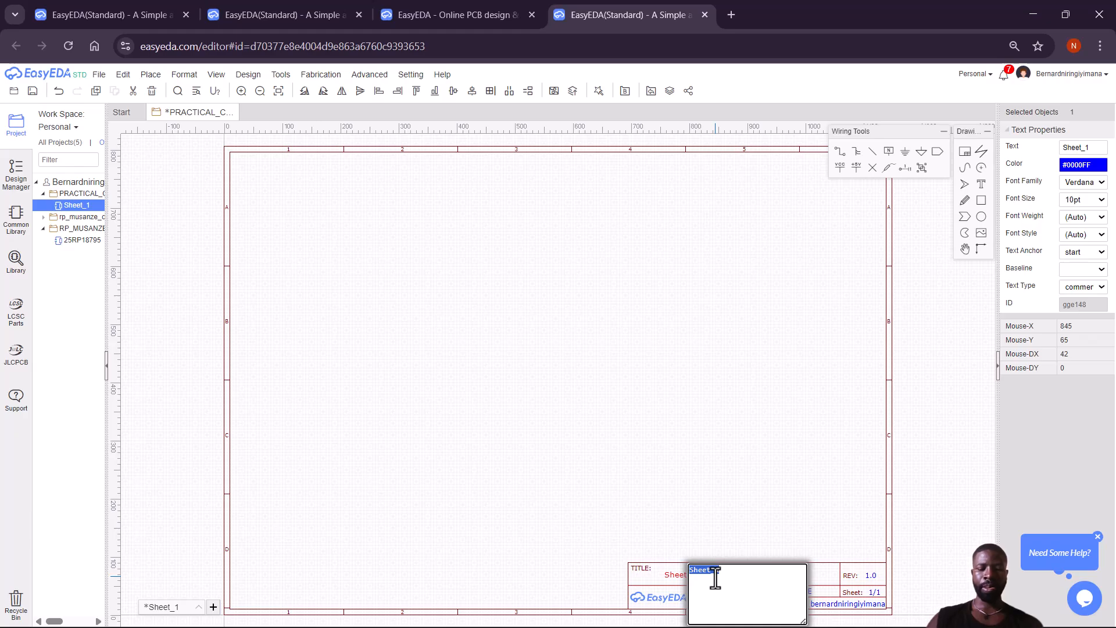
text(ccAT)
key(BackSpace)
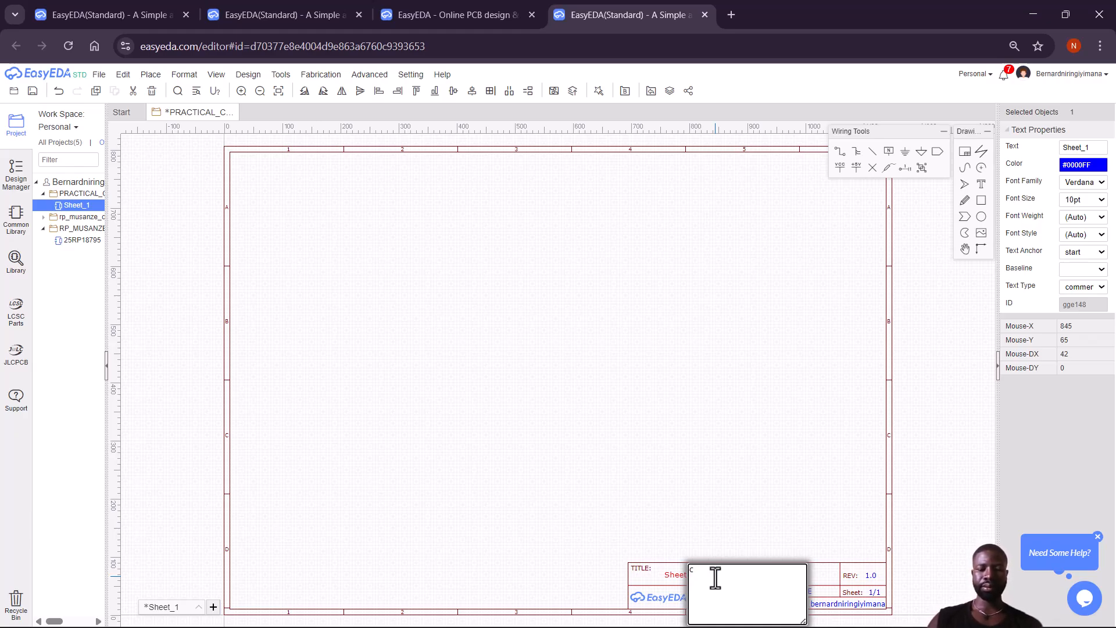
text(AT_E)
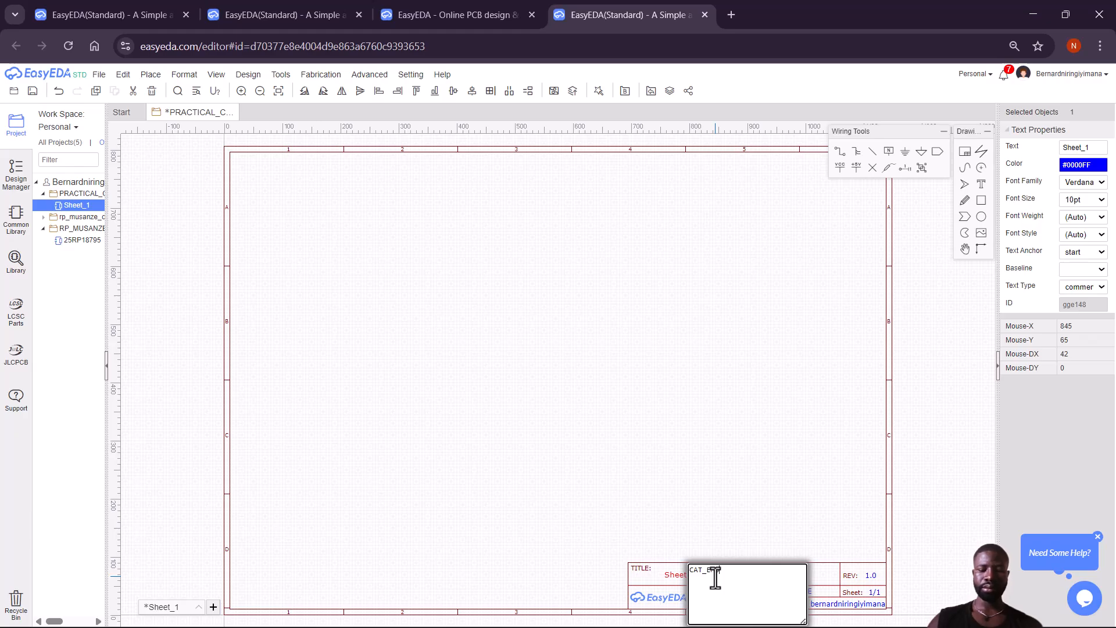
text(DE)
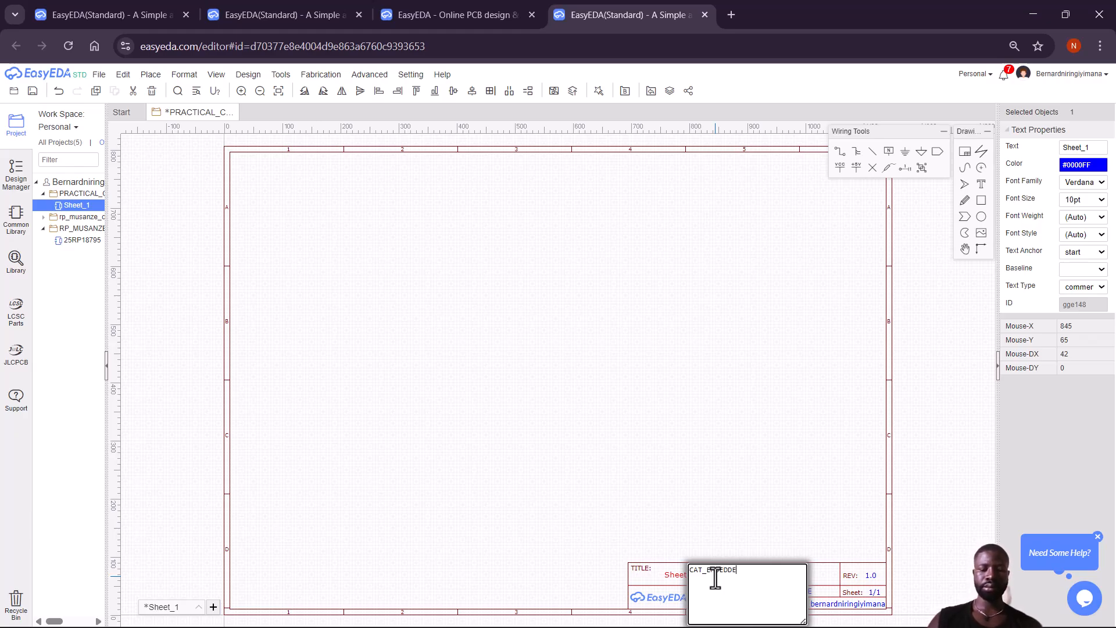
text(D SYSTEM)
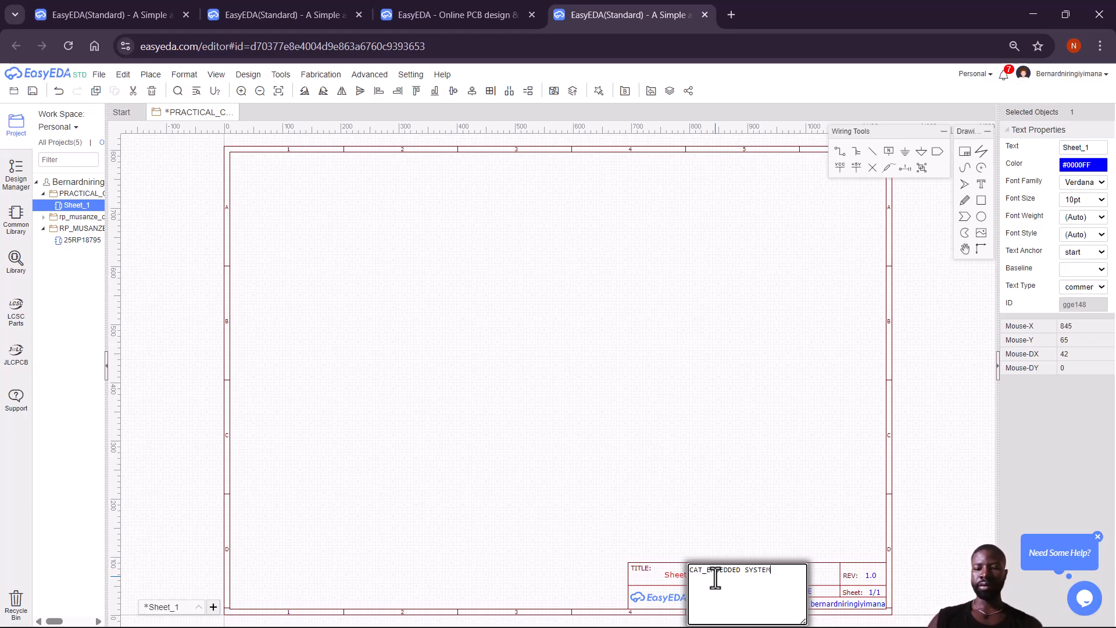
key(Return)
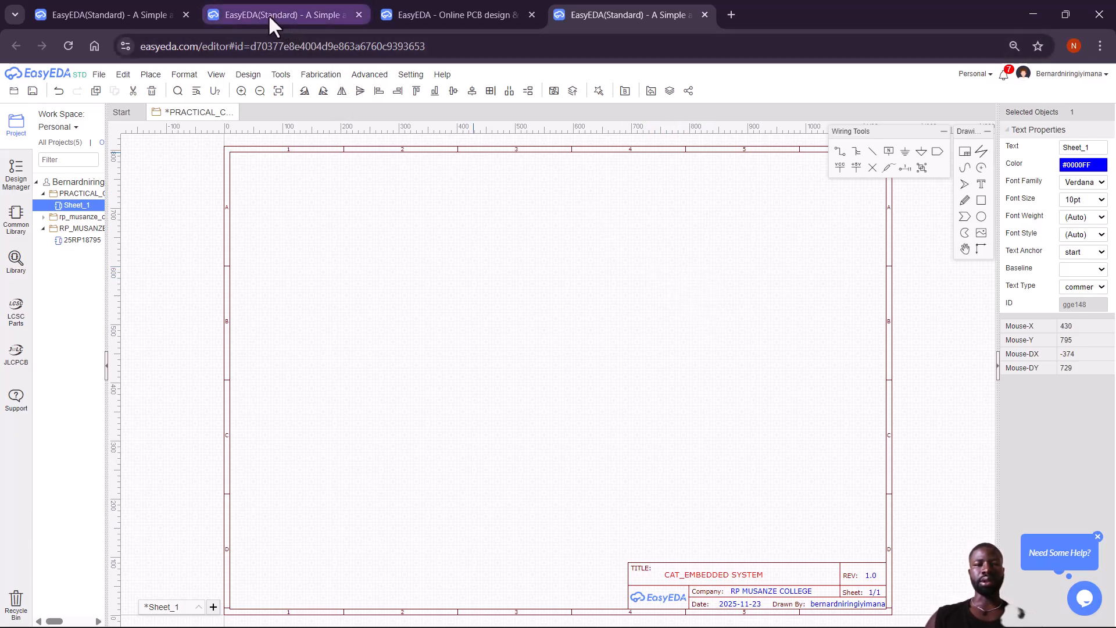
Switch to the RP_MUSANZE tab showing the CAT_PRACTICAL_25RP18795 schematic.
mouse_move(242, 14)
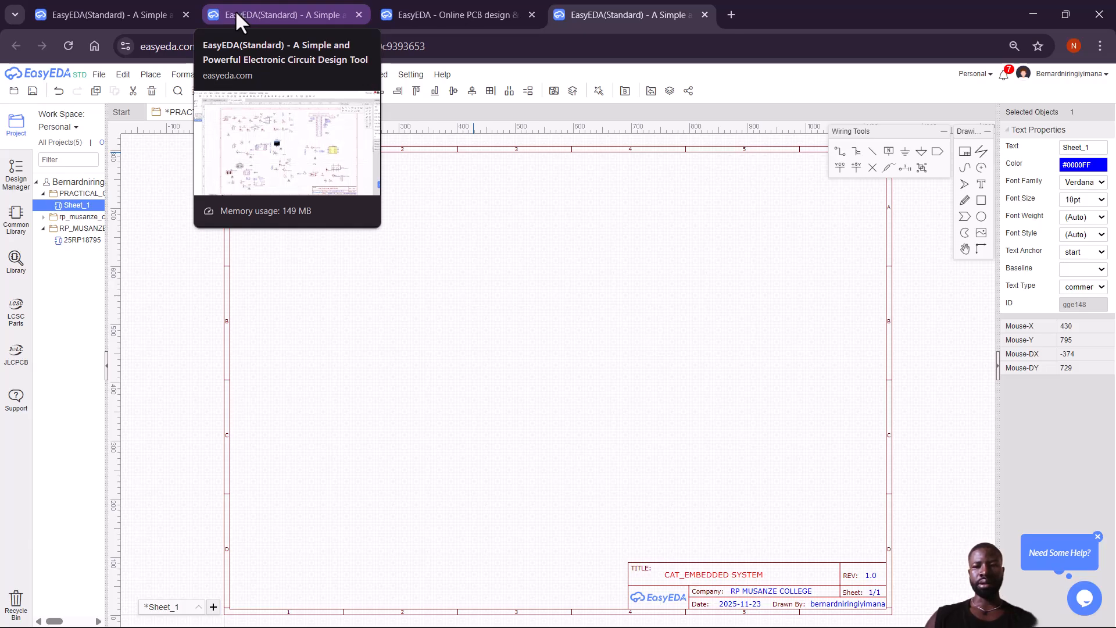
click(238, 11)
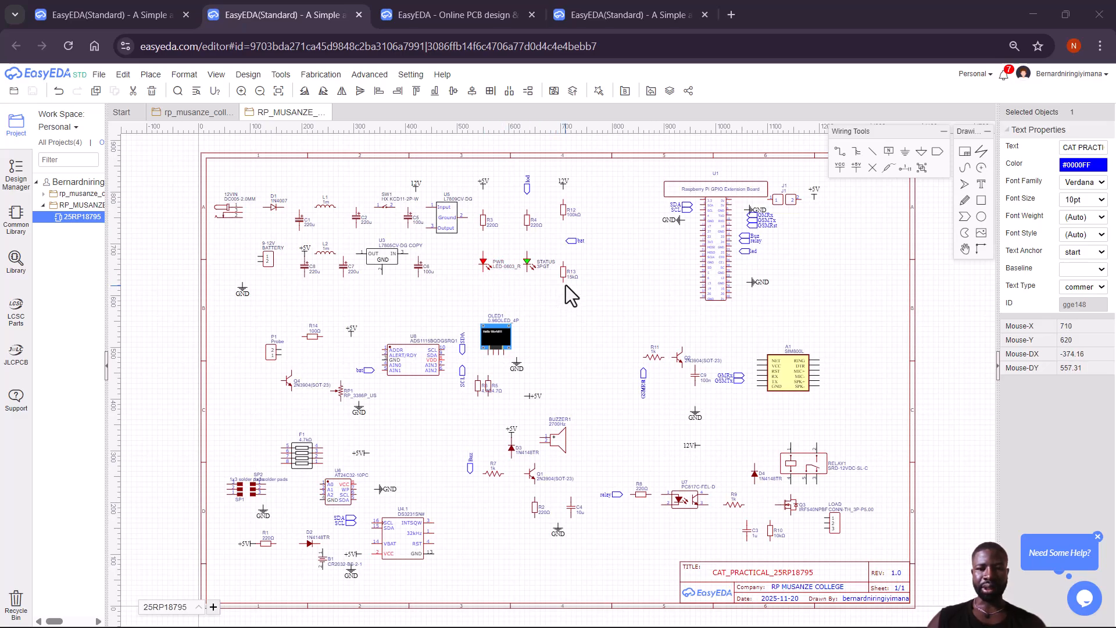
Draw the ground wire from GND across C8, C7 and U3's GND pin to C6.
click(243, 284)
click(243, 283)
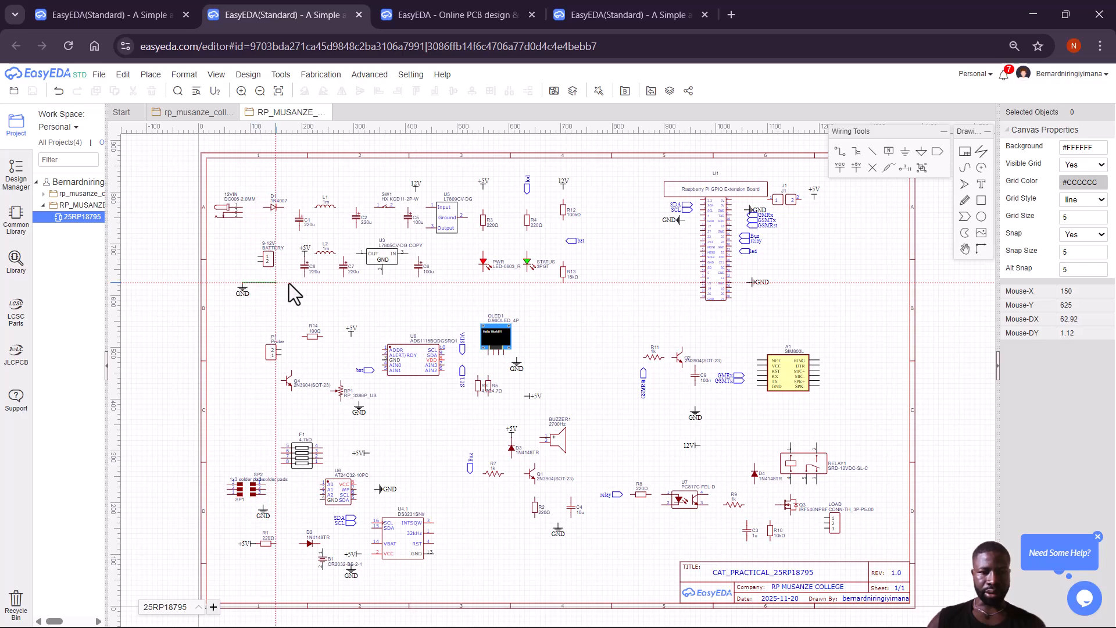
click(305, 277)
click(343, 279)
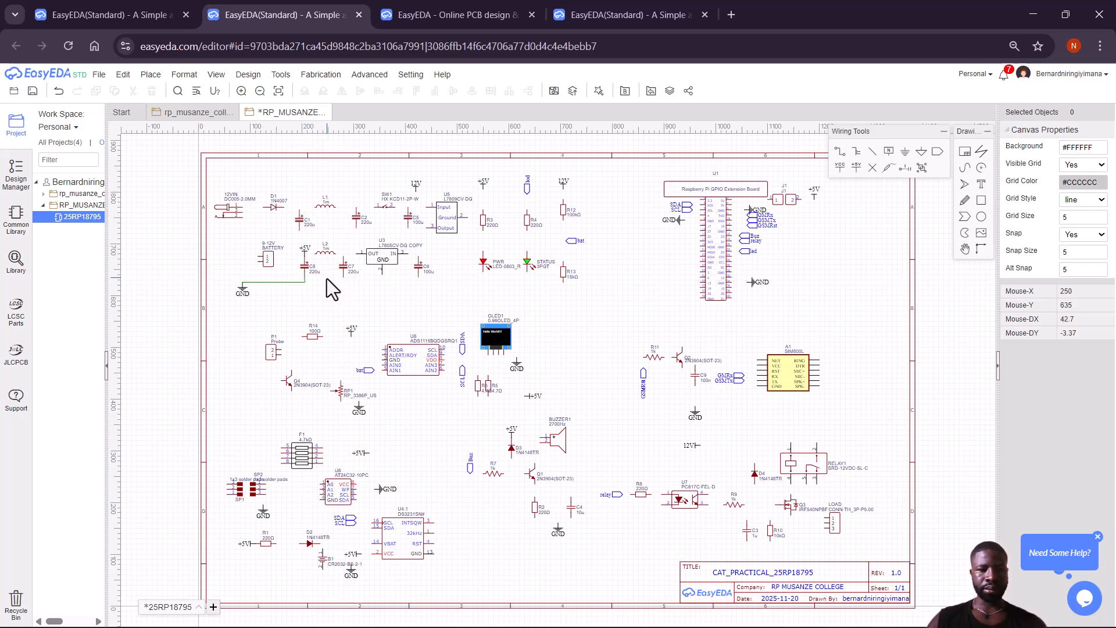
click(305, 278)
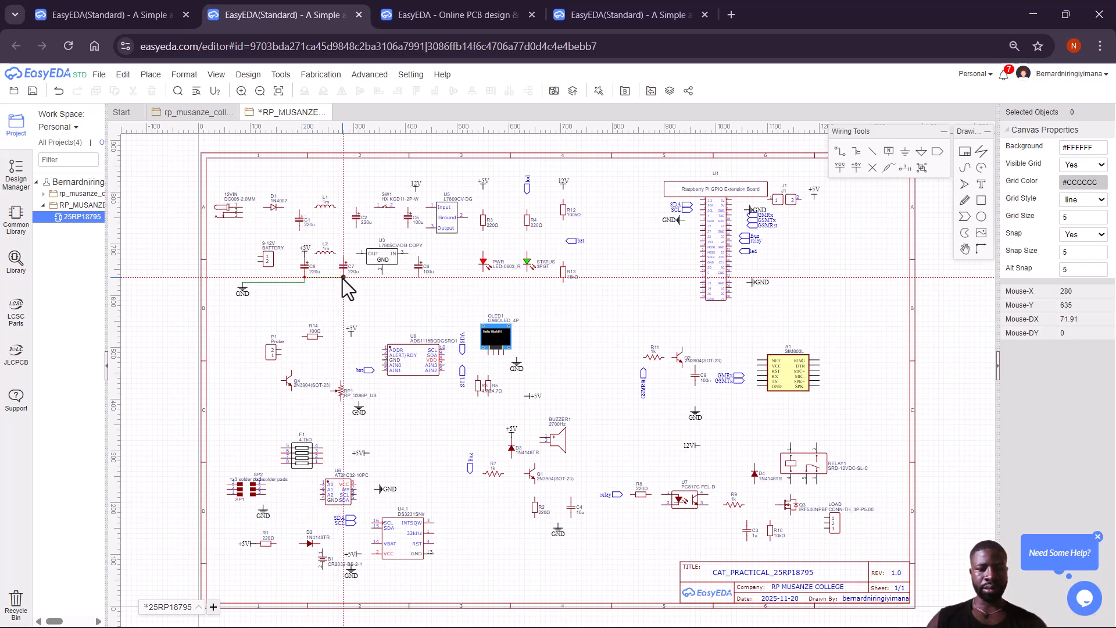
click(343, 278)
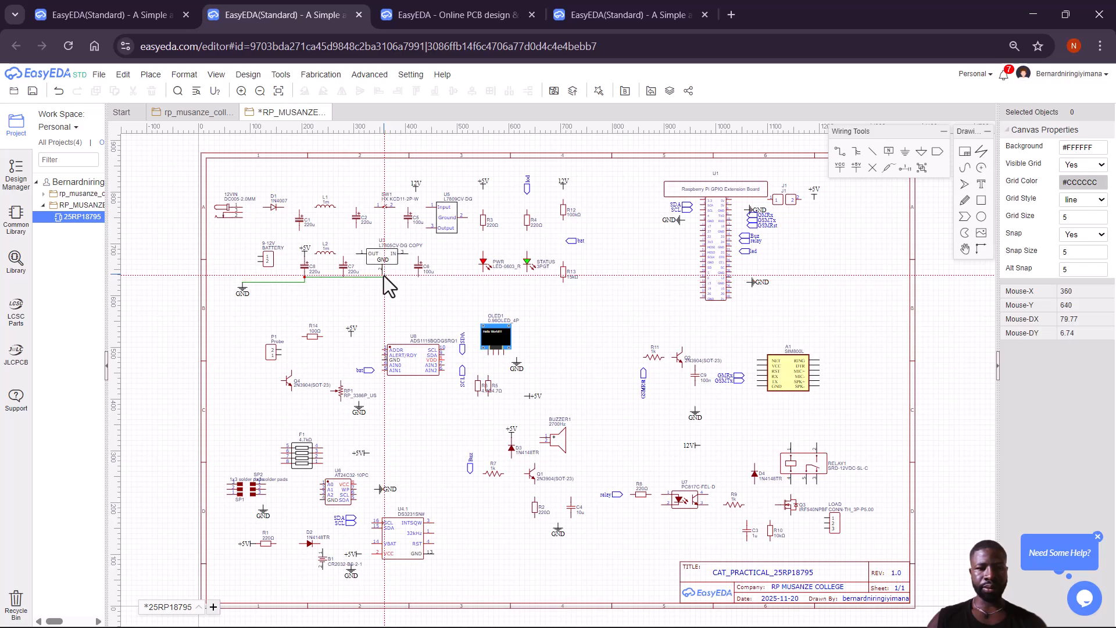
click(382, 275)
click(417, 277)
click(385, 277)
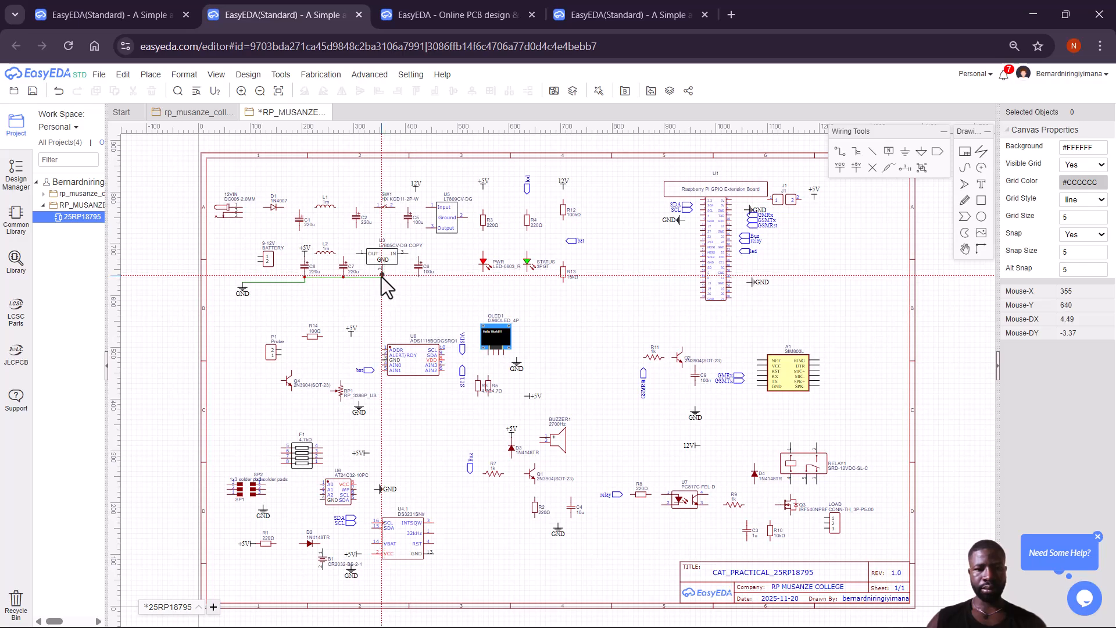
click(418, 277)
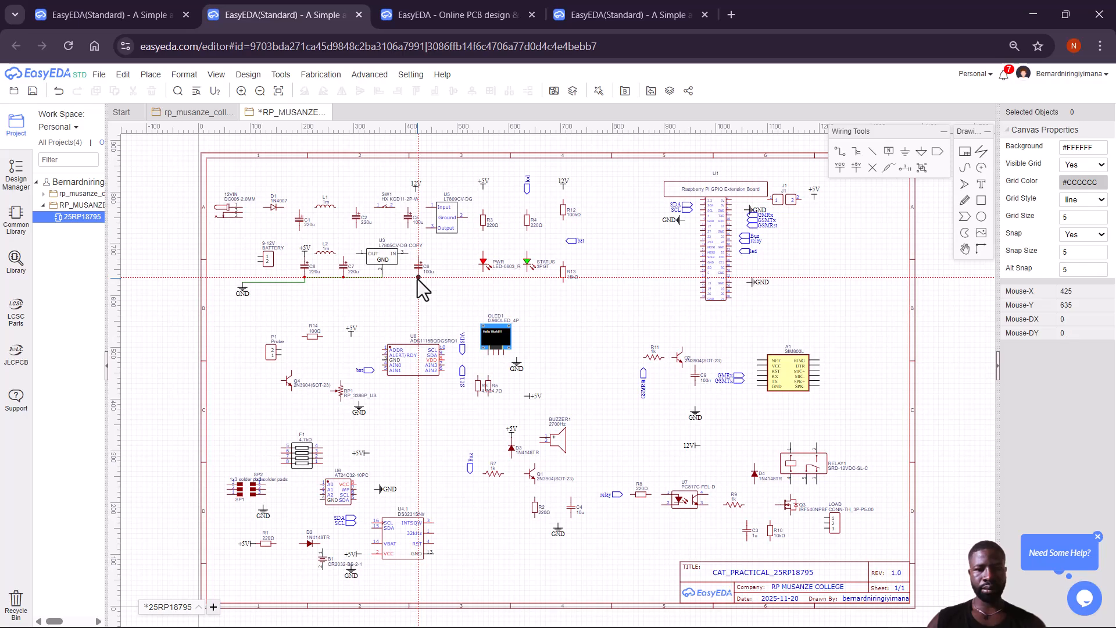
Extend the ground net to the PWR and STATUS LEDs, tie in R13, and rejoin U3 to C6.
click(483, 274)
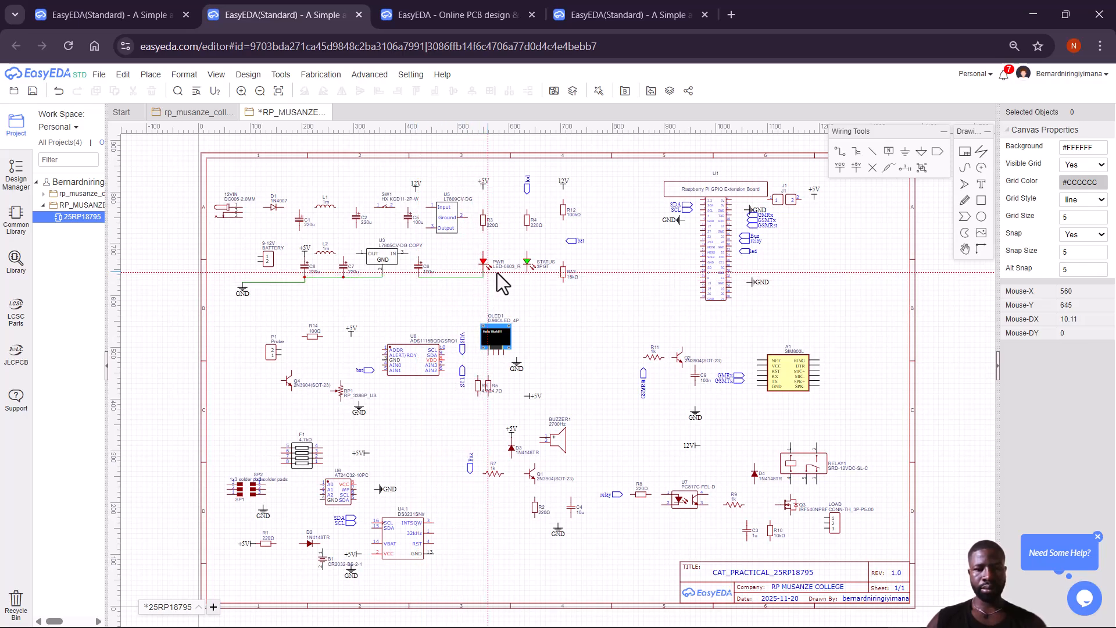
click(527, 272)
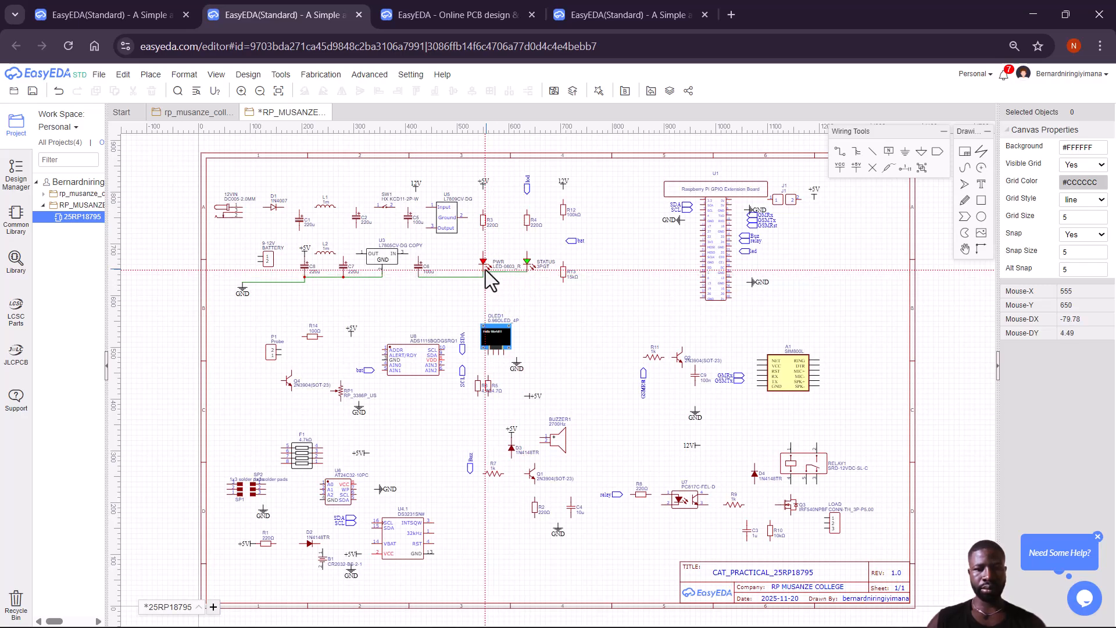
click(483, 270)
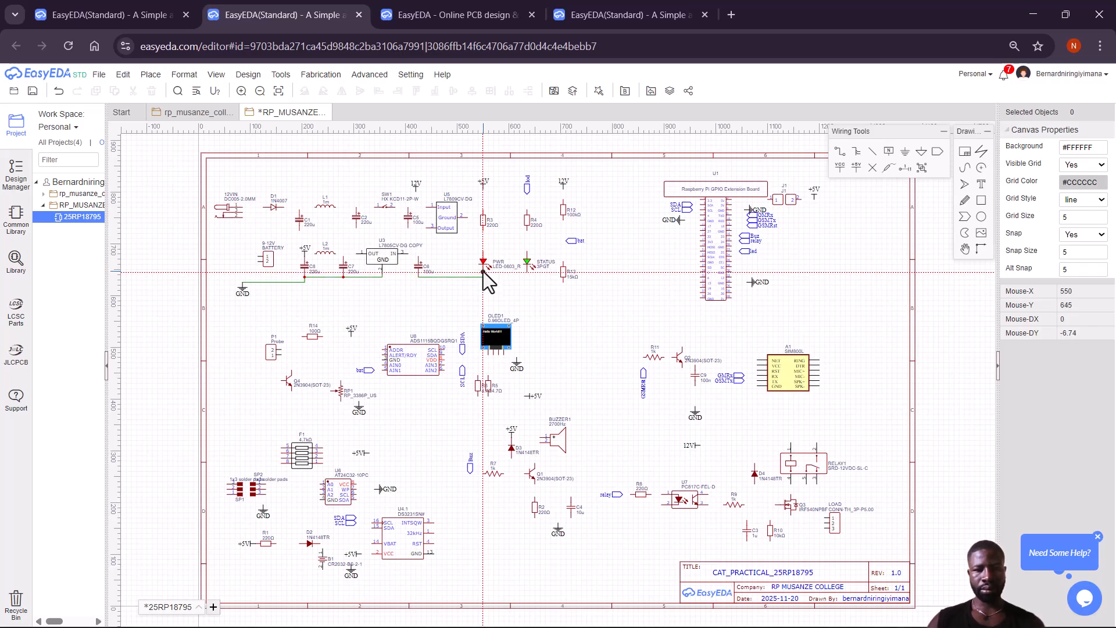
click(483, 271)
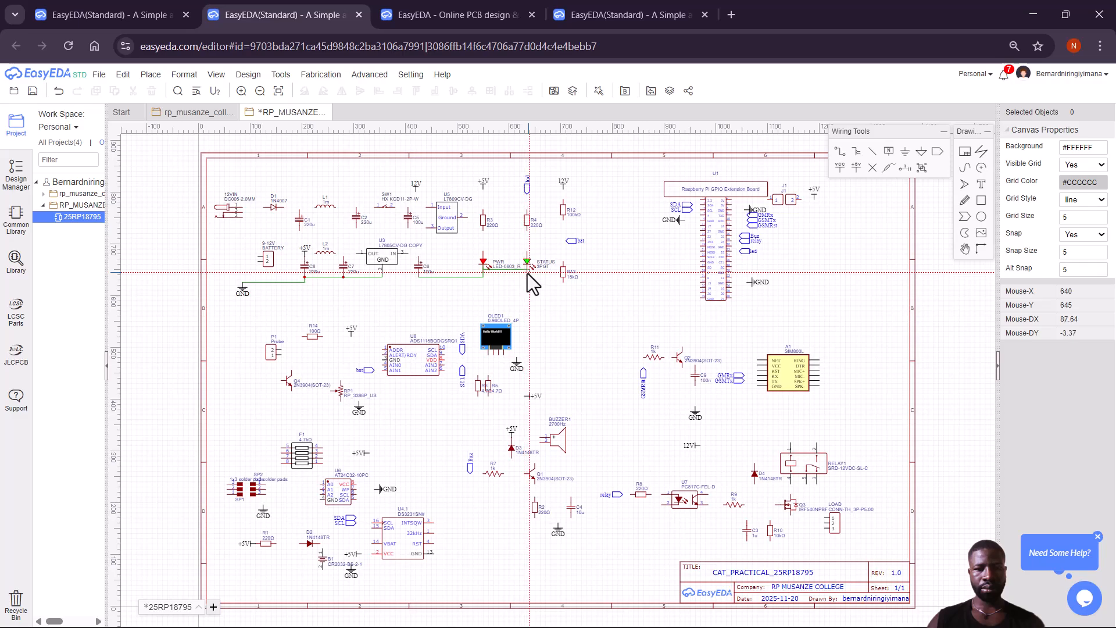
click(527, 273)
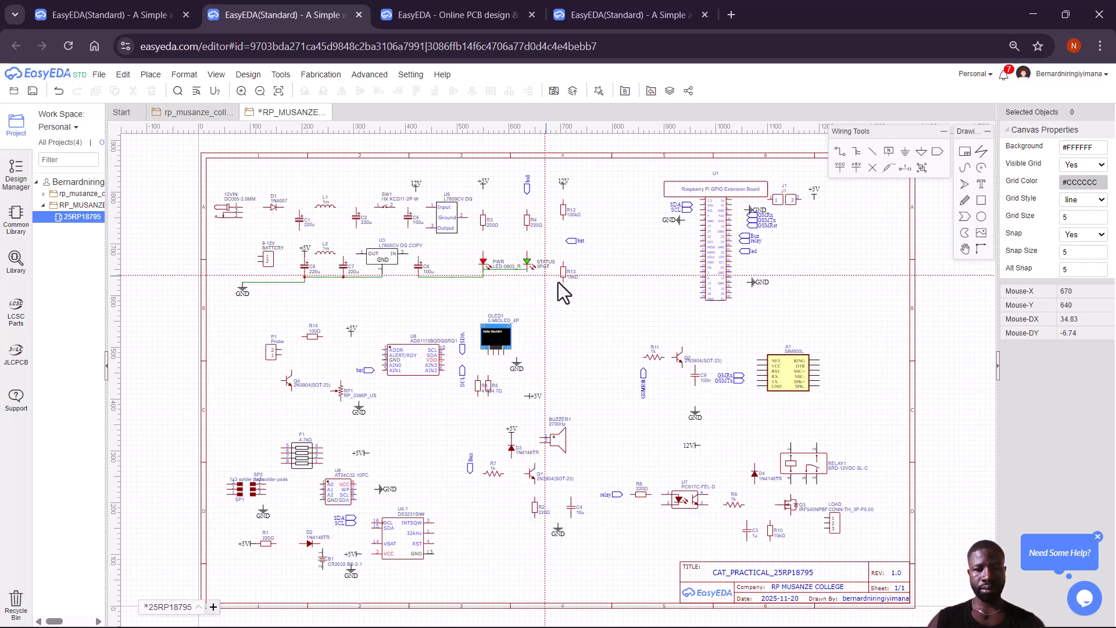
click(564, 284)
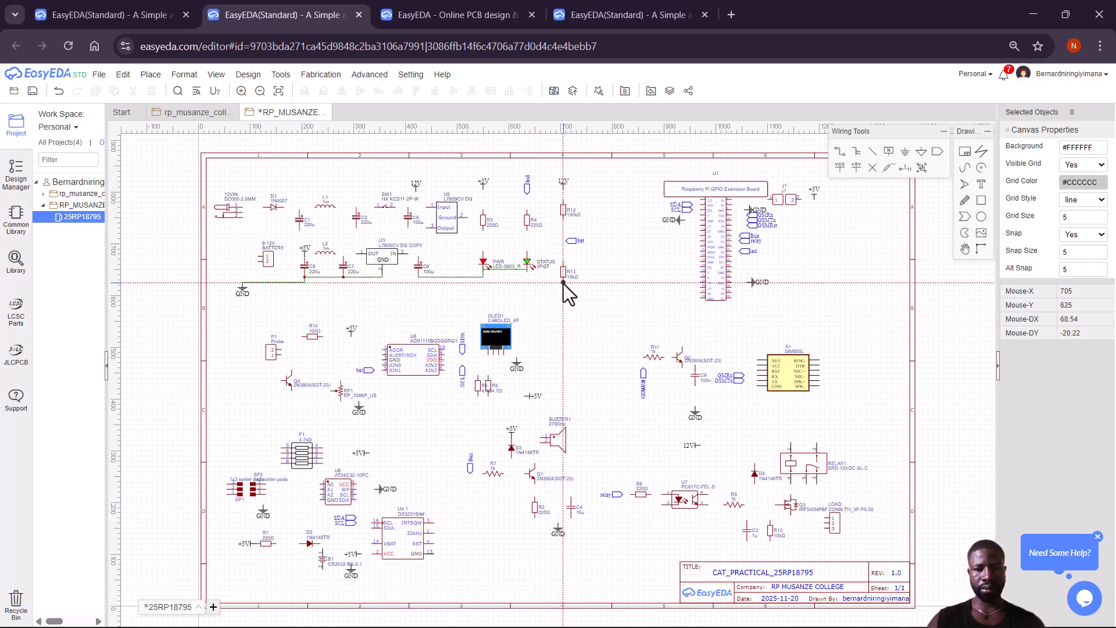
click(527, 270)
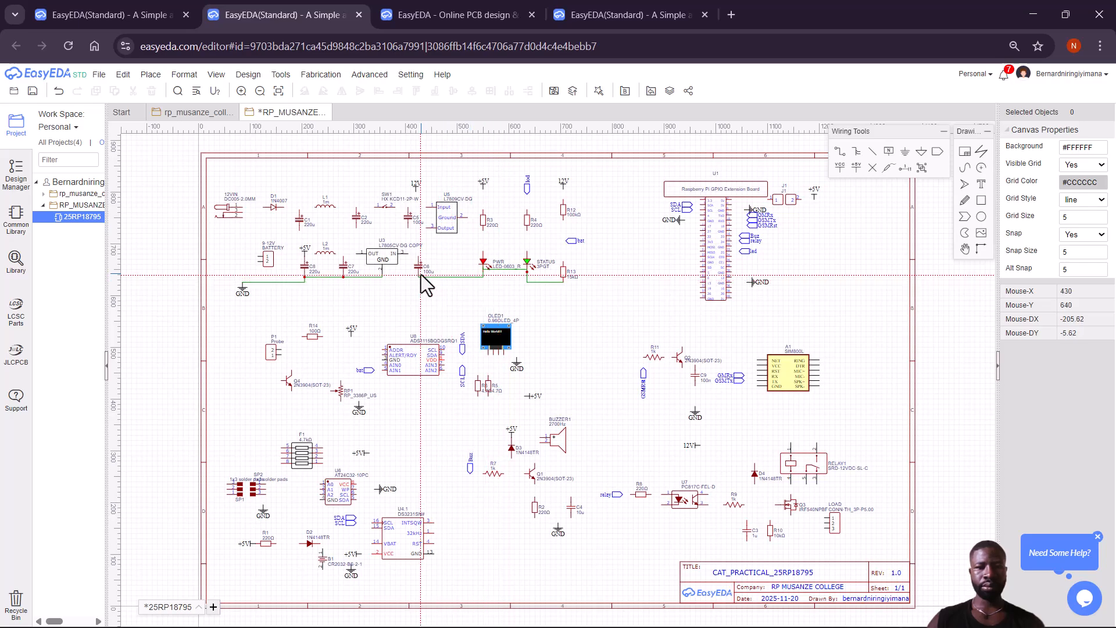
click(382, 277)
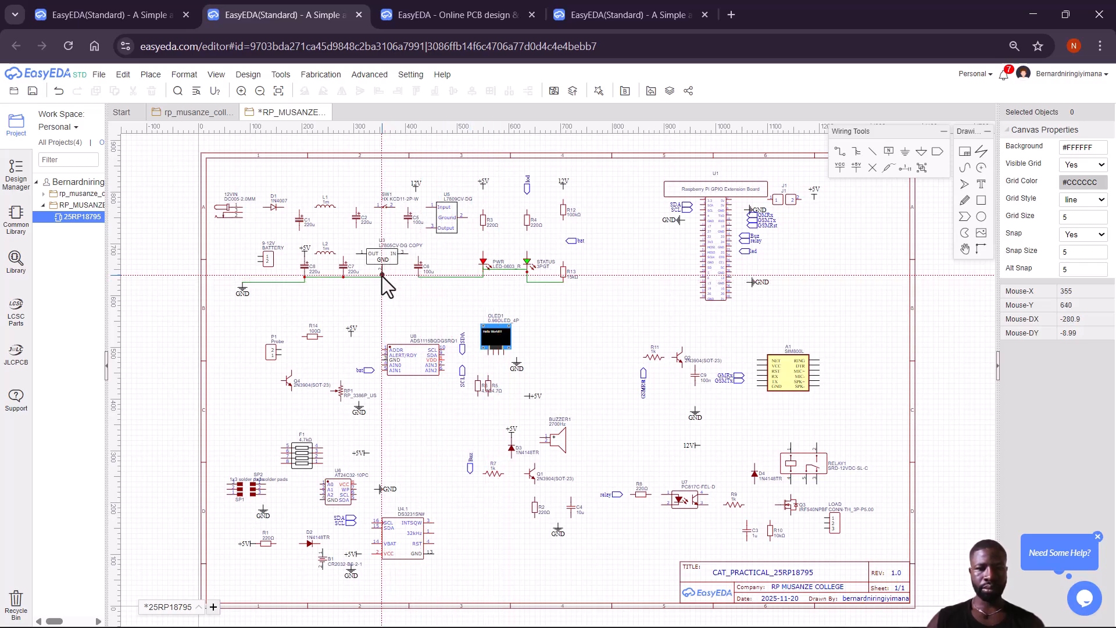
click(418, 277)
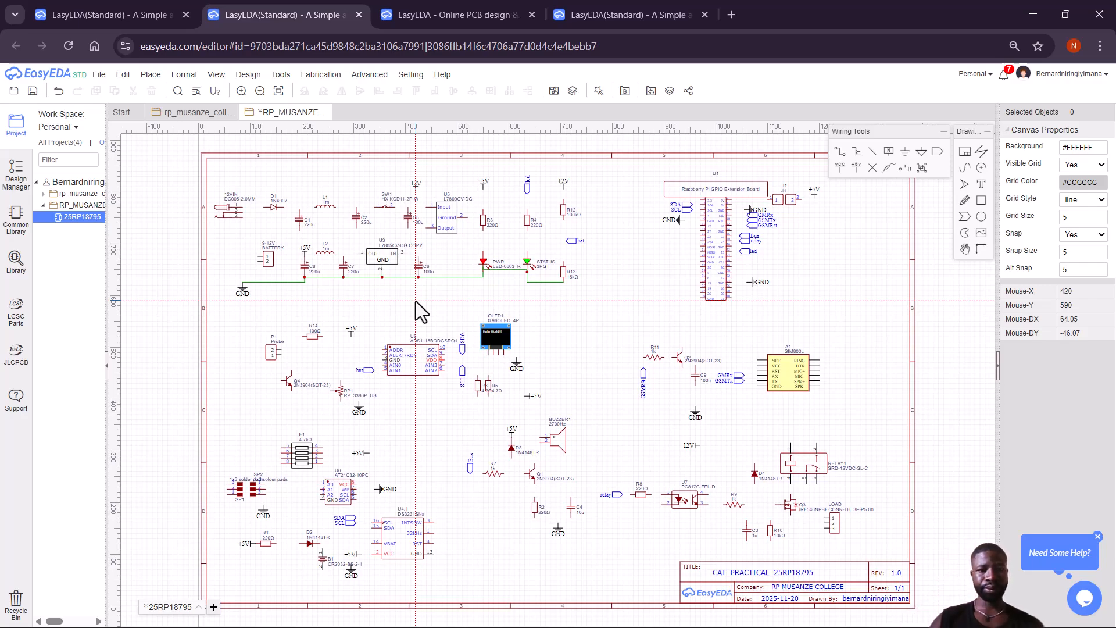
Wire the DC jack pin to the ground junction and battery pin 1 to 12VIN at D1.
click(242, 213)
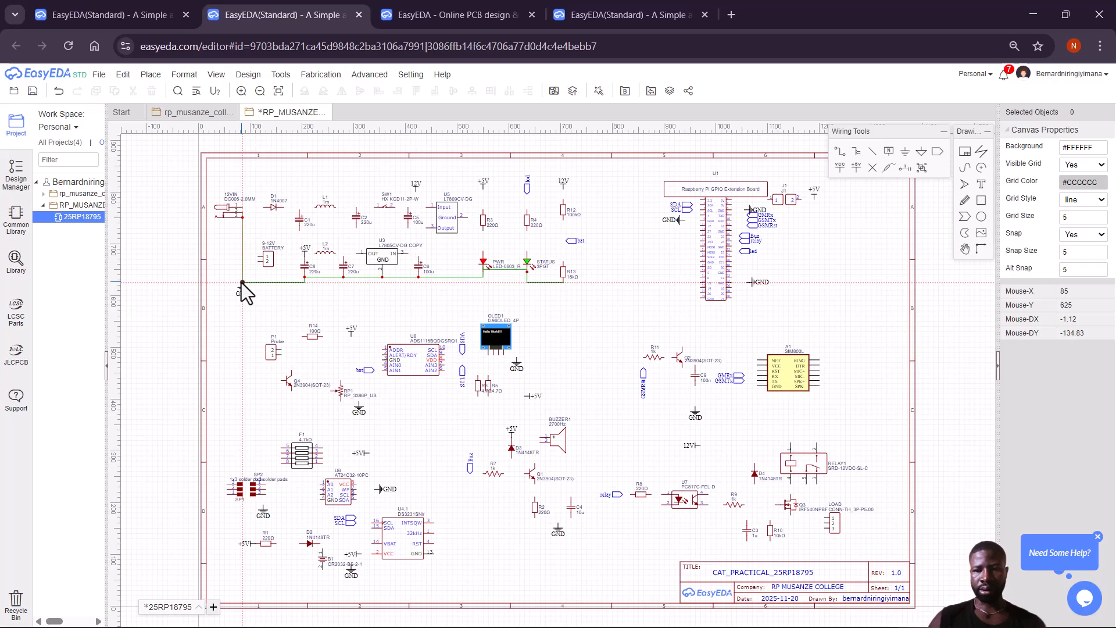
click(241, 282)
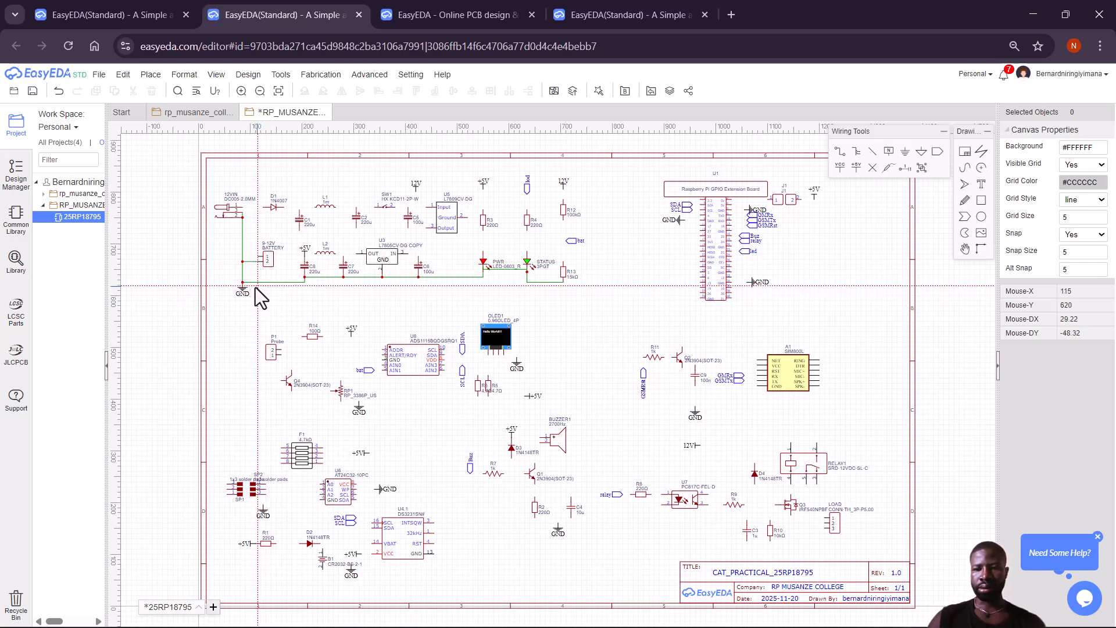
click(258, 256)
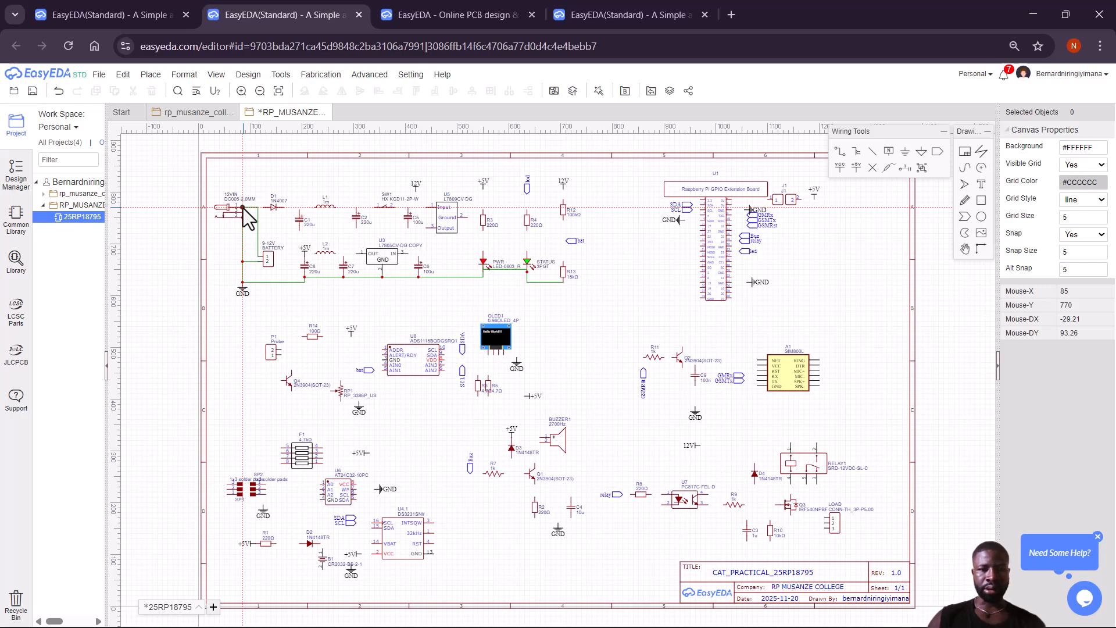
drag(243, 208, 269, 209)
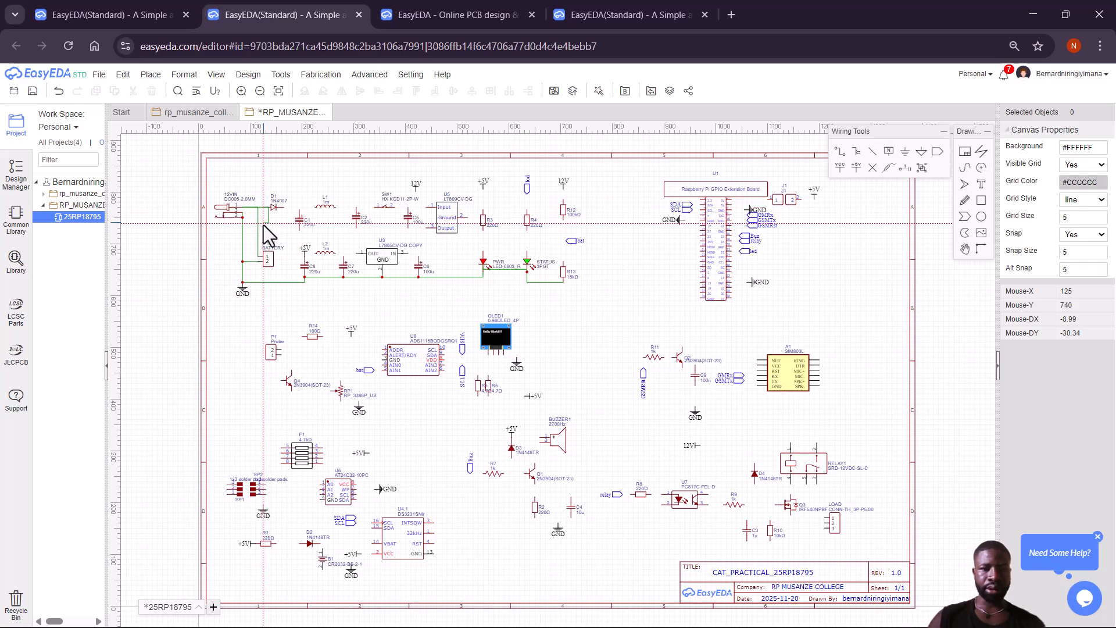
drag(269, 209, 246, 207)
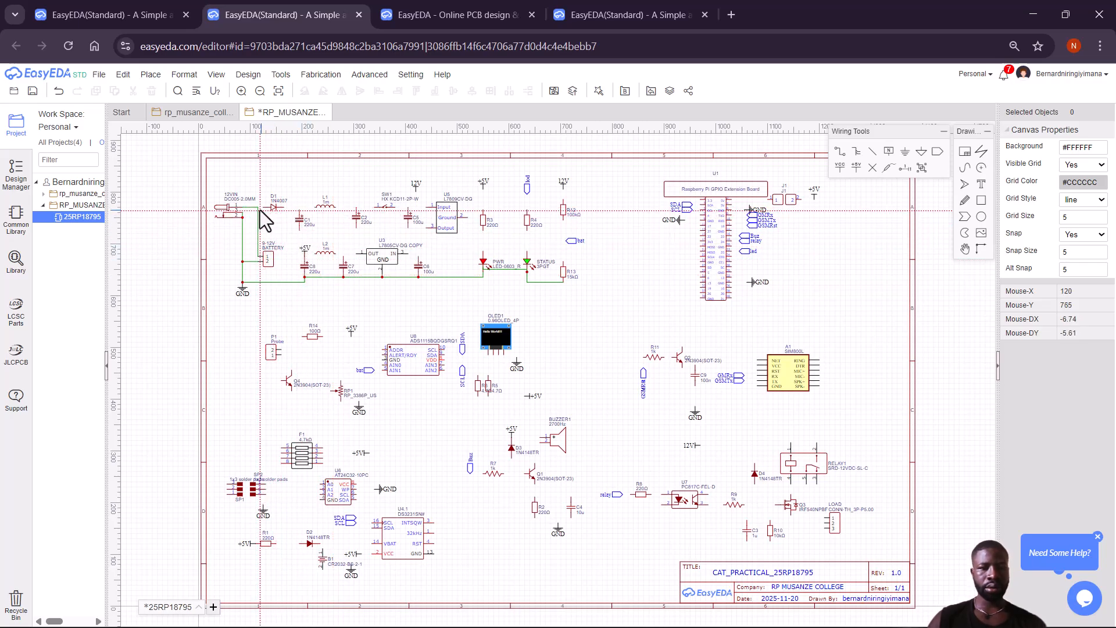
click(257, 208)
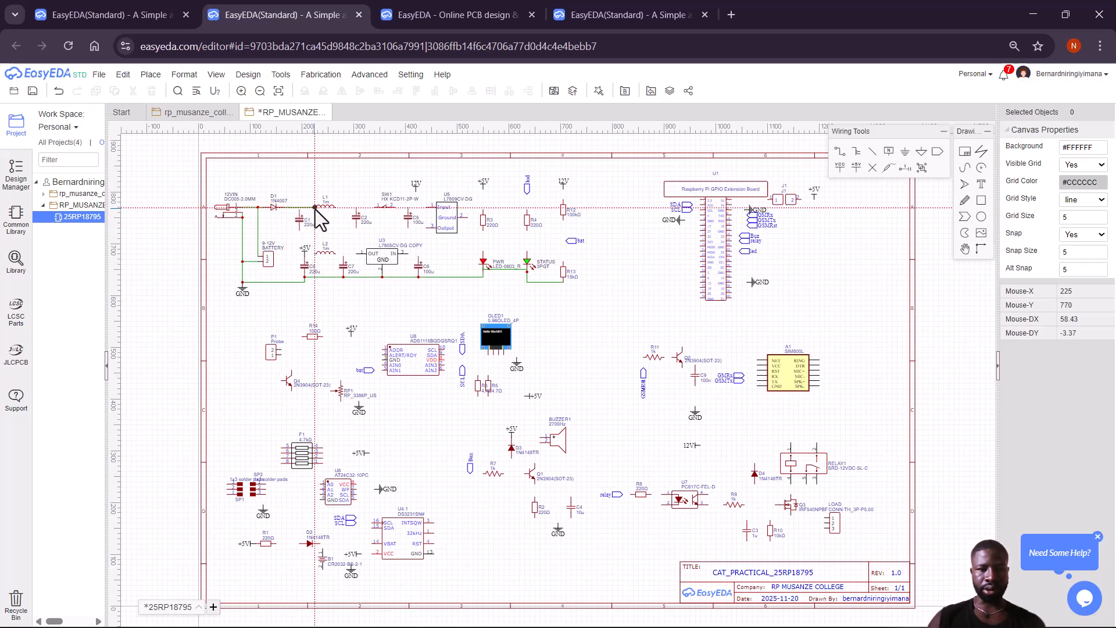
Place top-rail wire points at the C2 junction, SW1, U5's input and near C1.
click(359, 208)
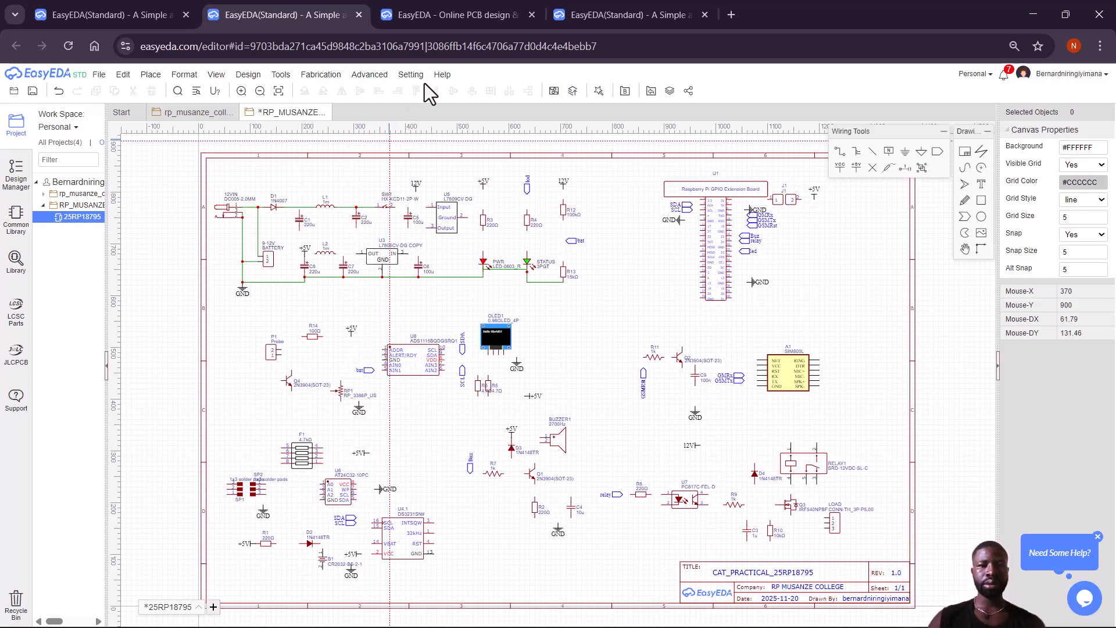
click(395, 208)
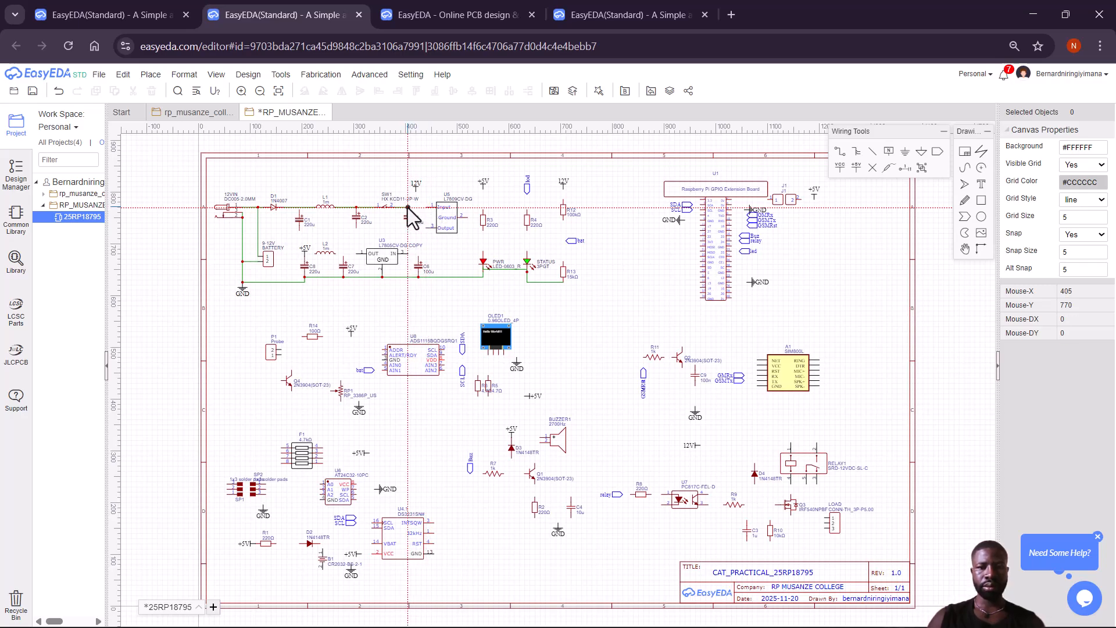
click(427, 208)
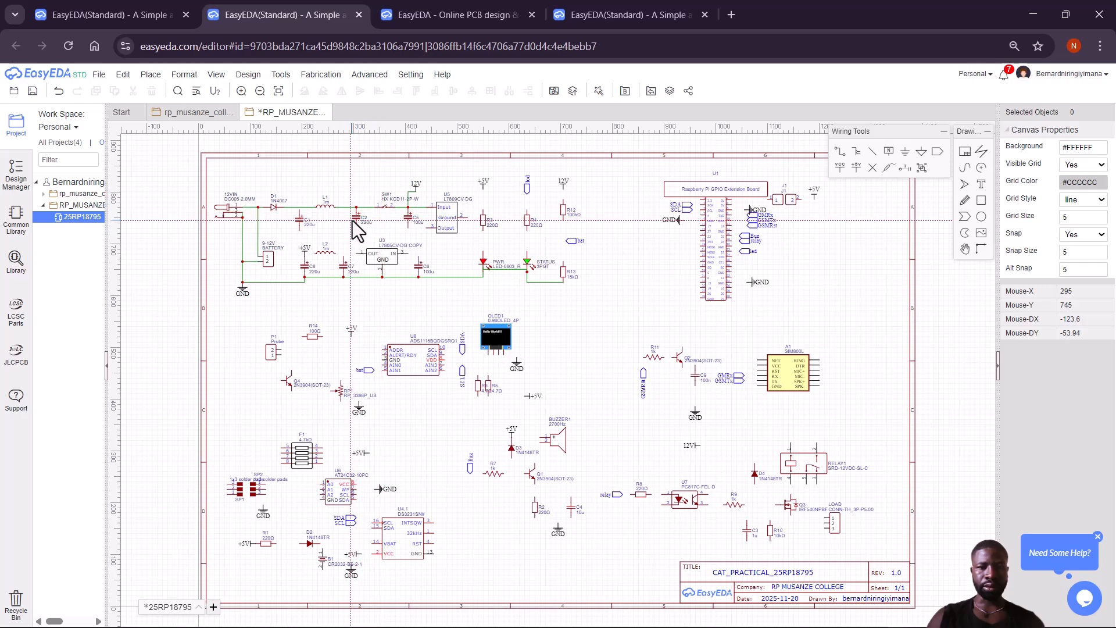
click(298, 208)
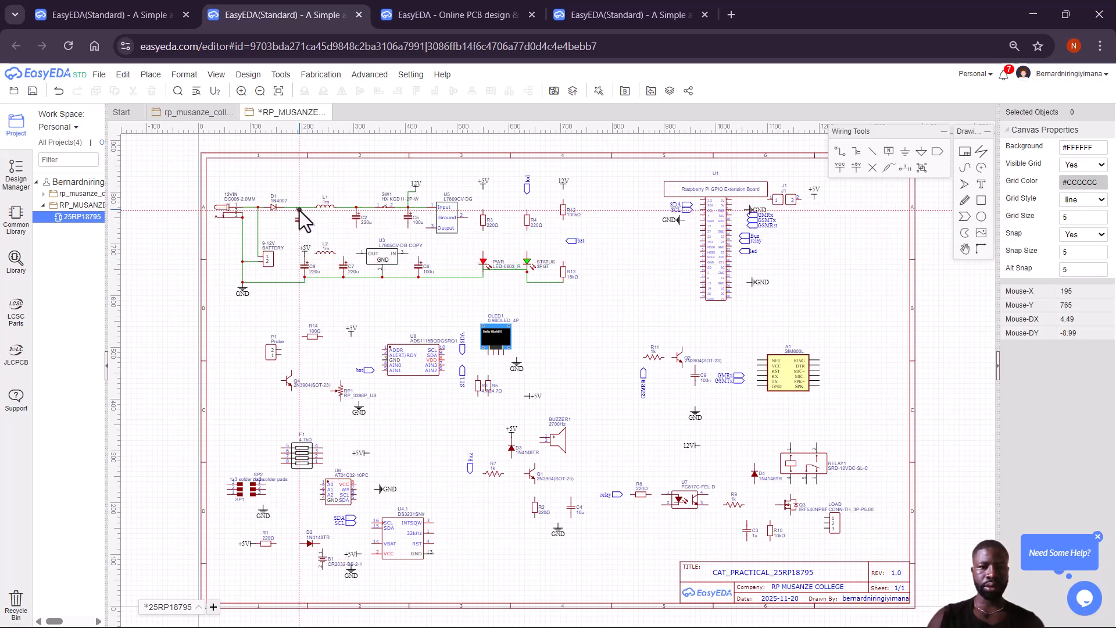
click(299, 209)
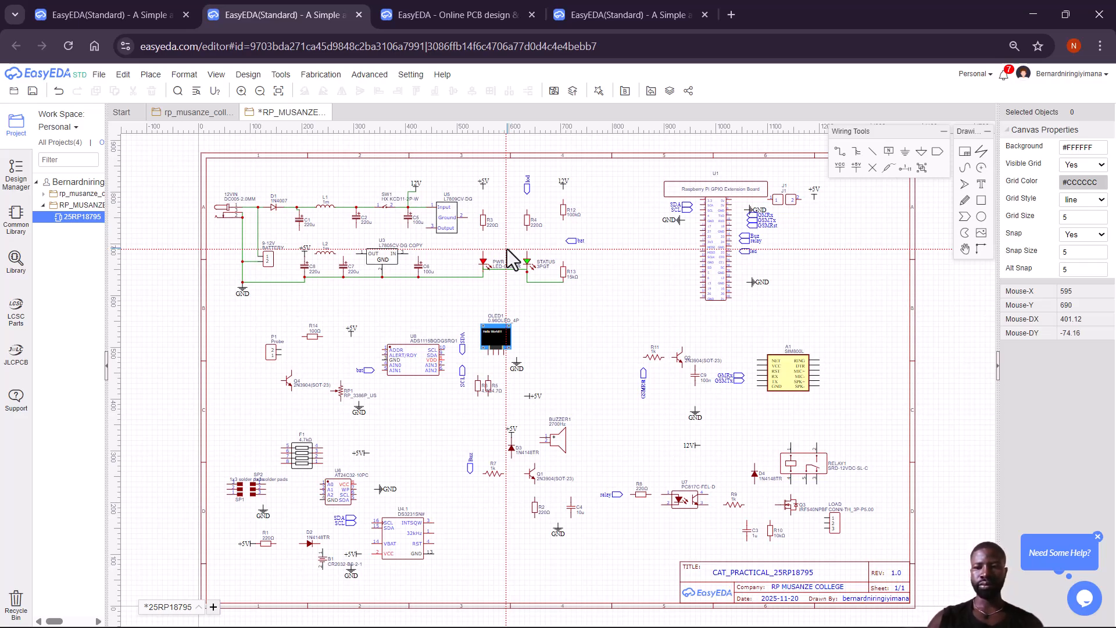
Wire U5's ground pin to the ground line, and the PWR LED through R3 to +5V.
click(467, 218)
click(466, 276)
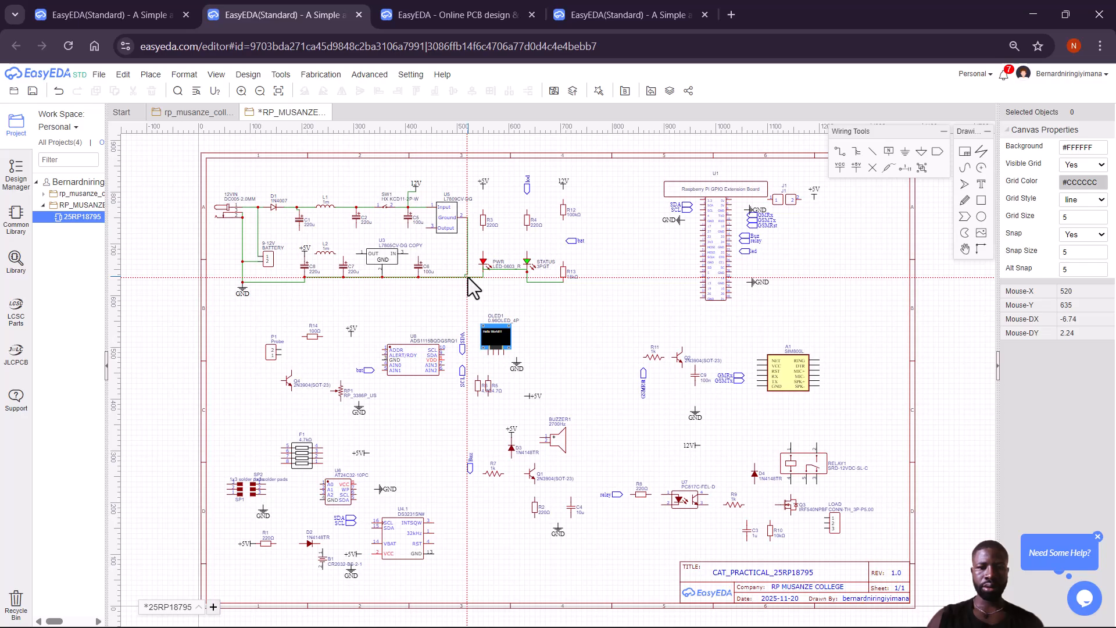
click(482, 252)
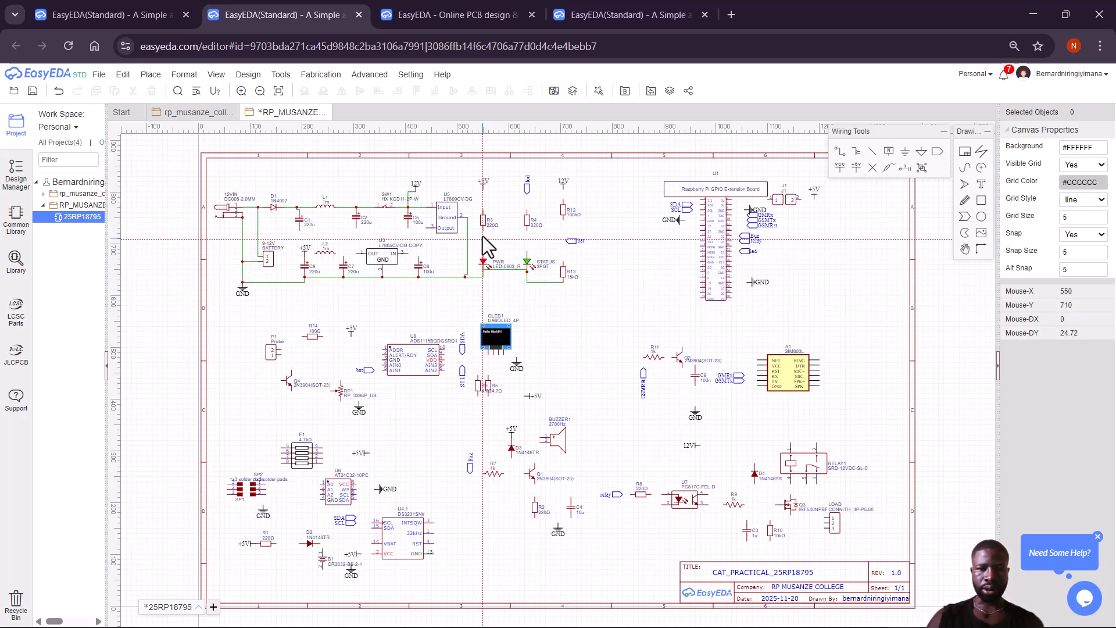
click(483, 231)
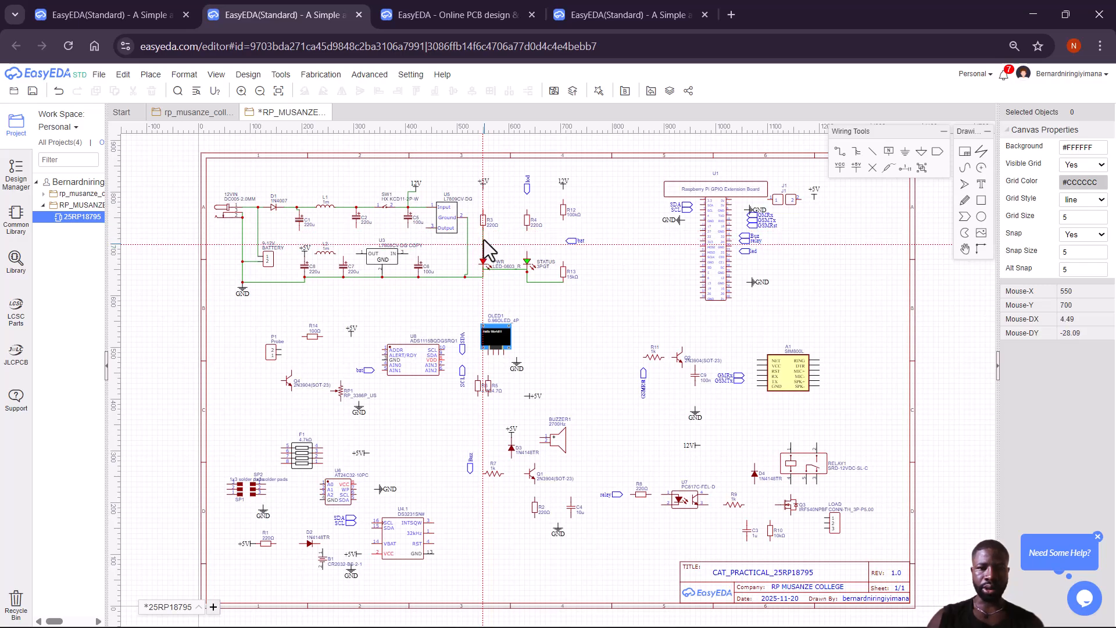
click(483, 189)
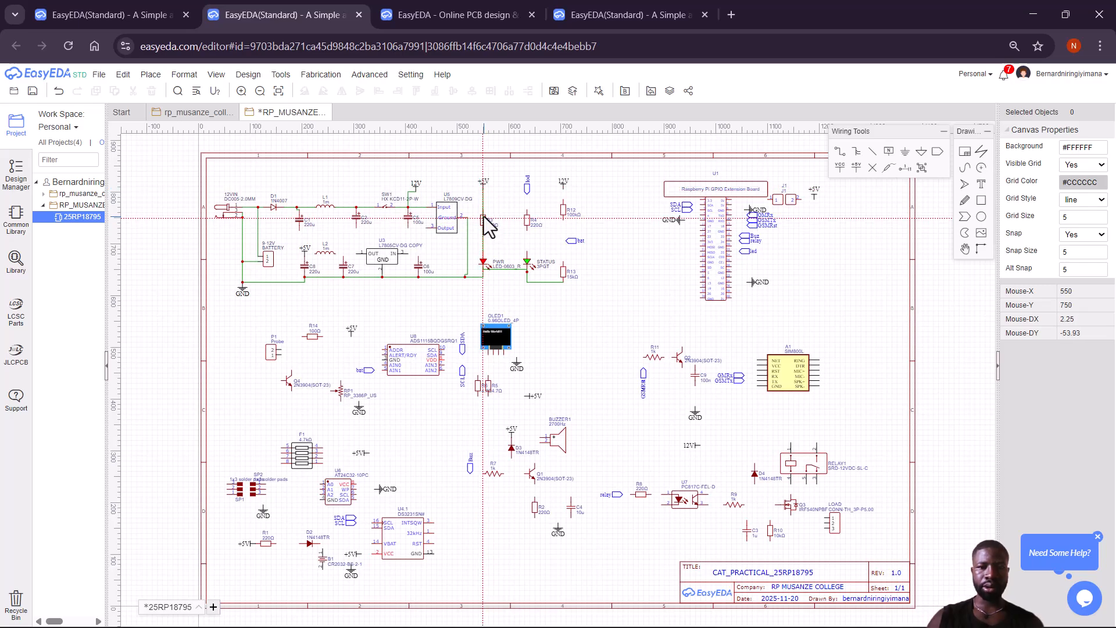
click(484, 210)
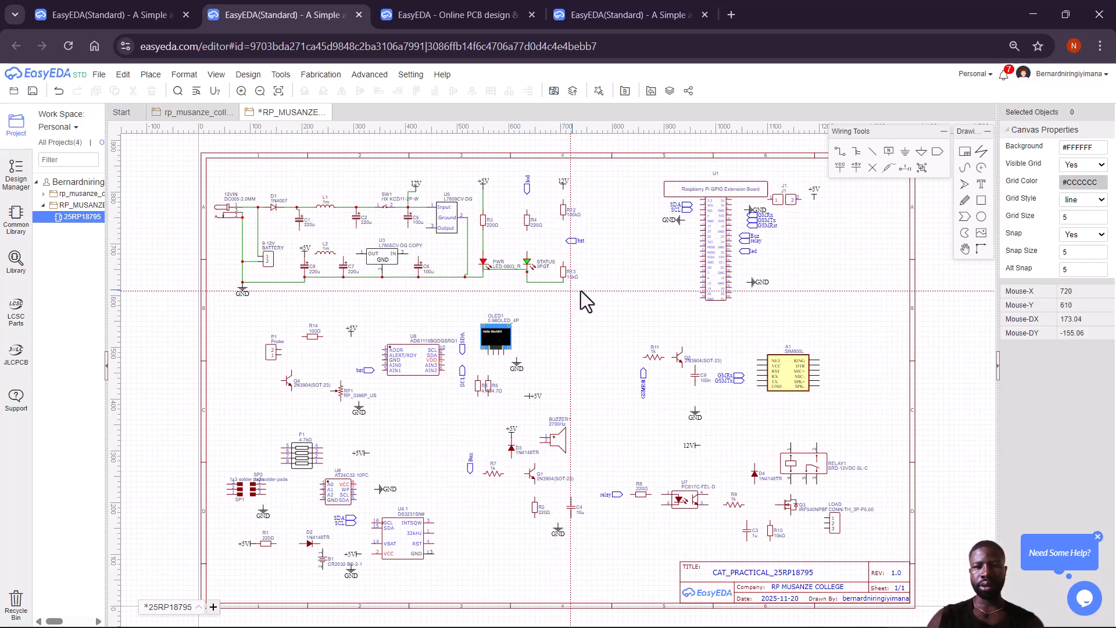
click(526, 253)
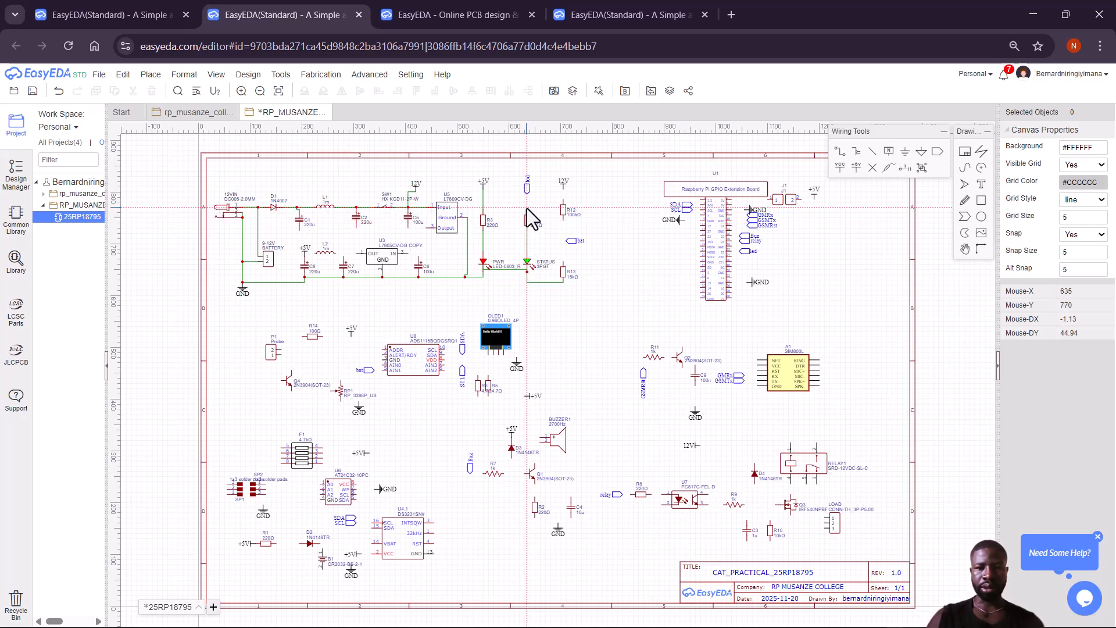
Connect R4 to the led flag, then wire R12 from the bat flag up to 12V.
click(527, 210)
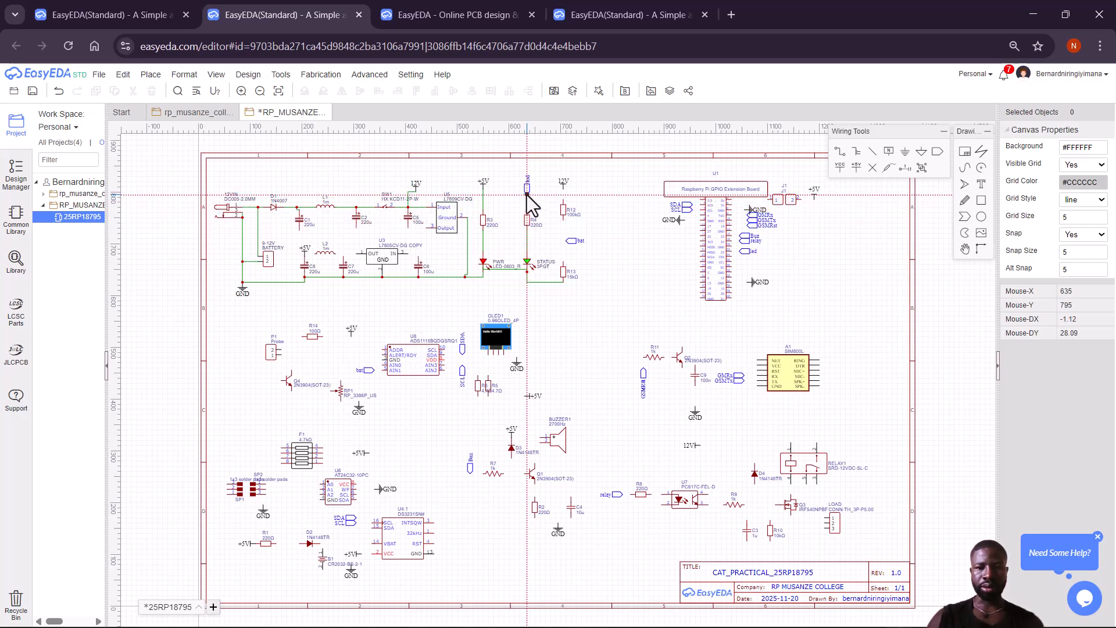
click(527, 196)
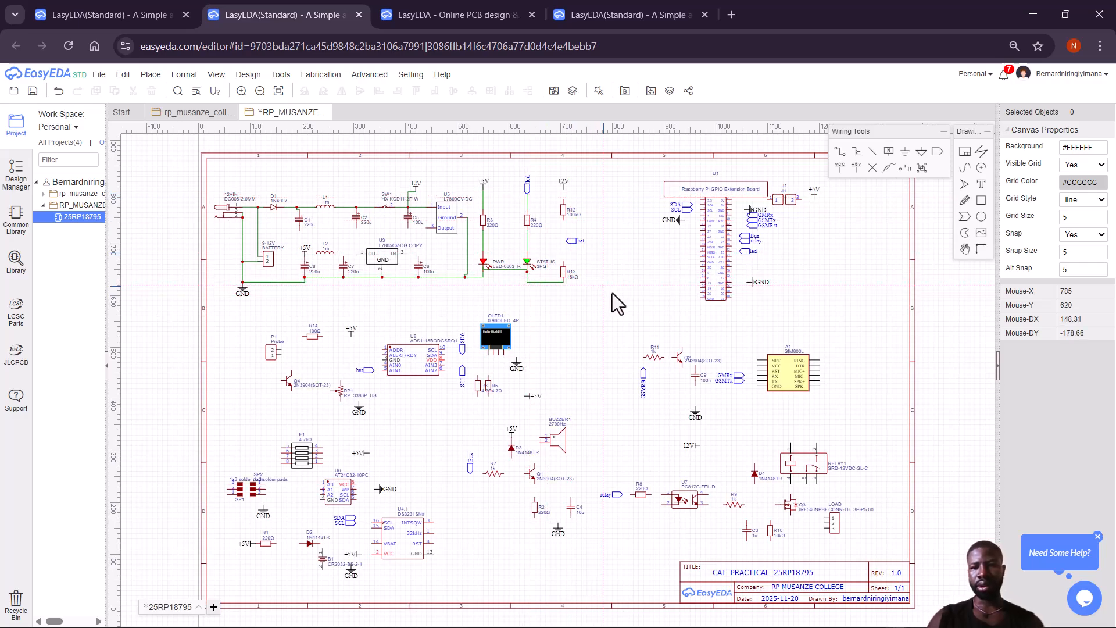
click(564, 221)
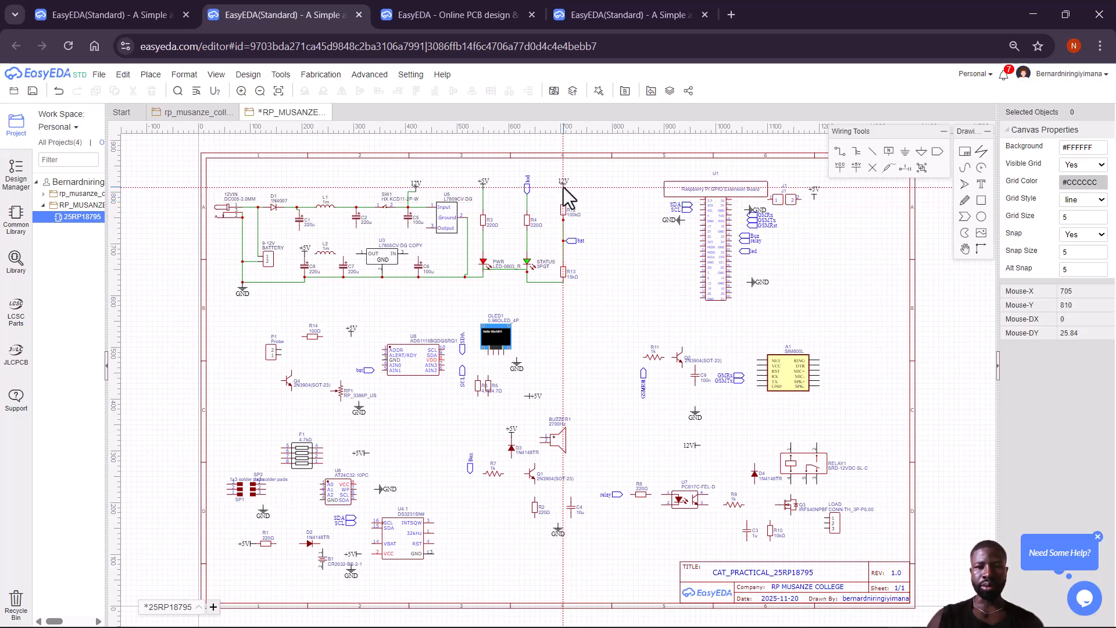
click(563, 185)
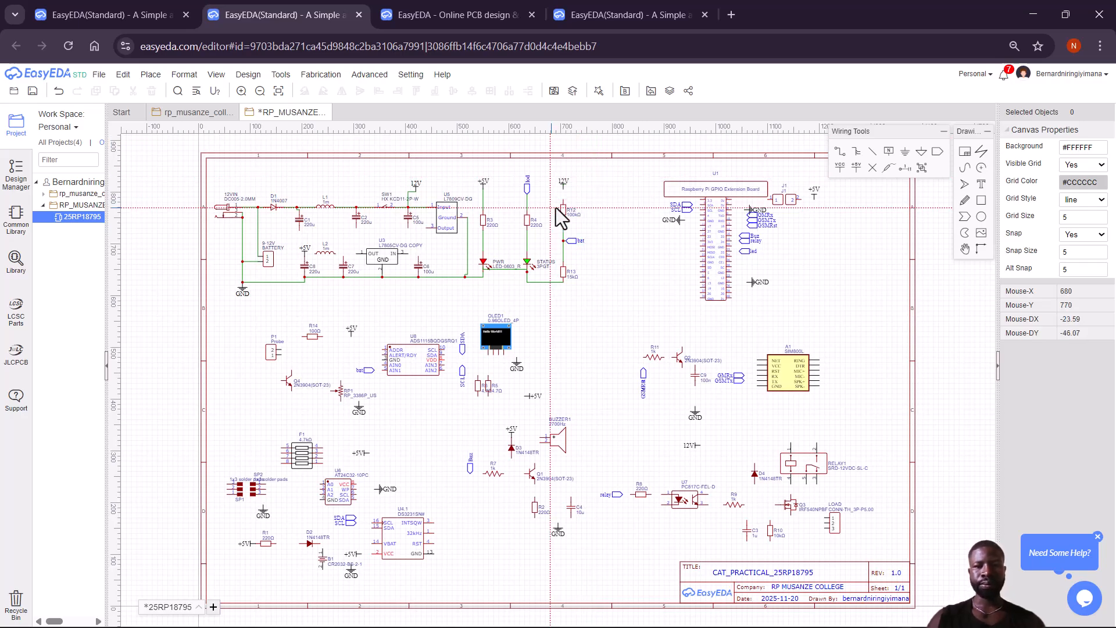
click(563, 189)
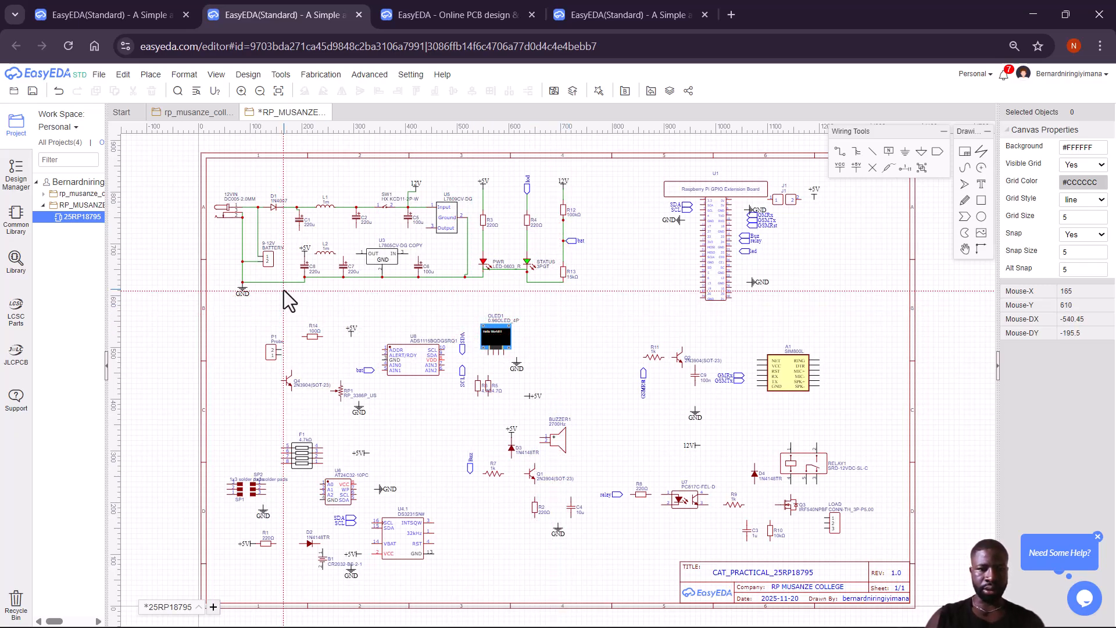
Run a ground wire from the vertical GND line across the lower pins of C1, C2 and C5.
click(242, 229)
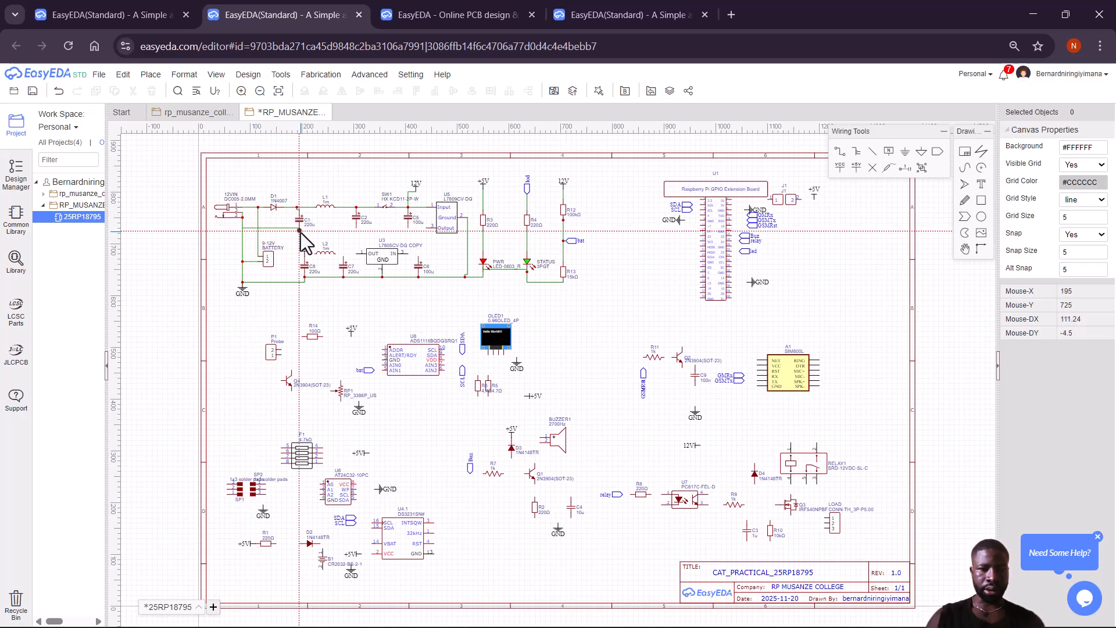
click(299, 231)
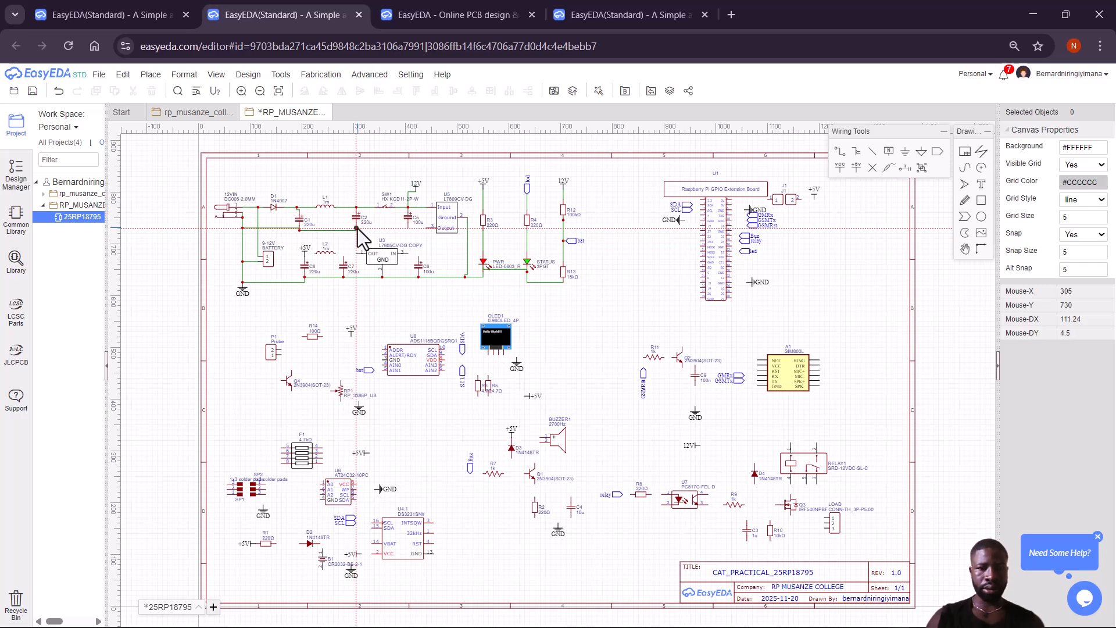
click(357, 229)
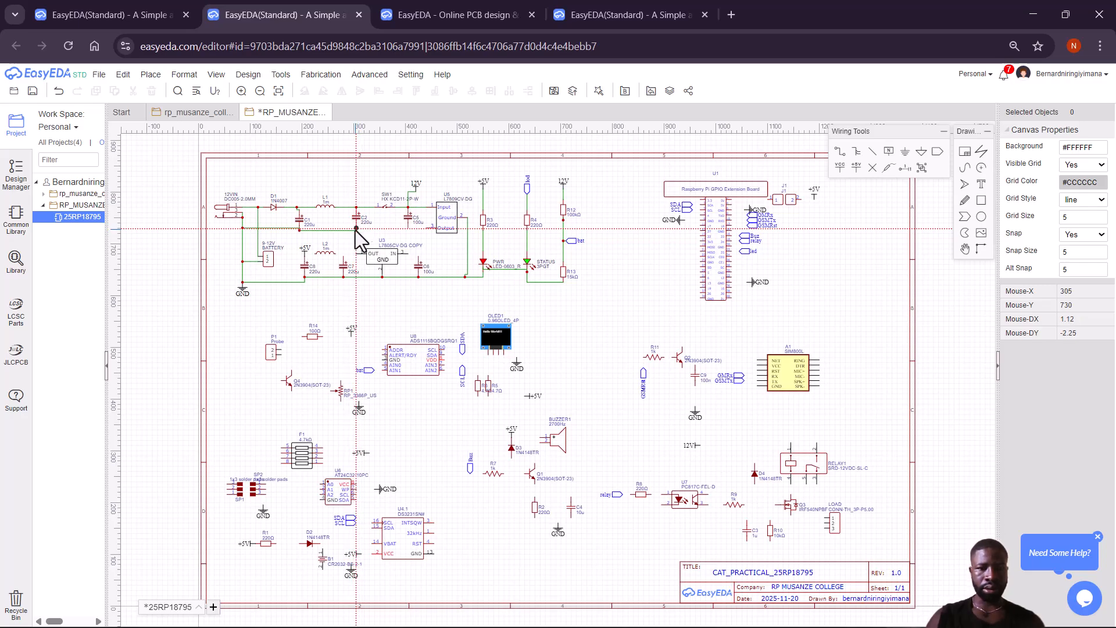
click(410, 229)
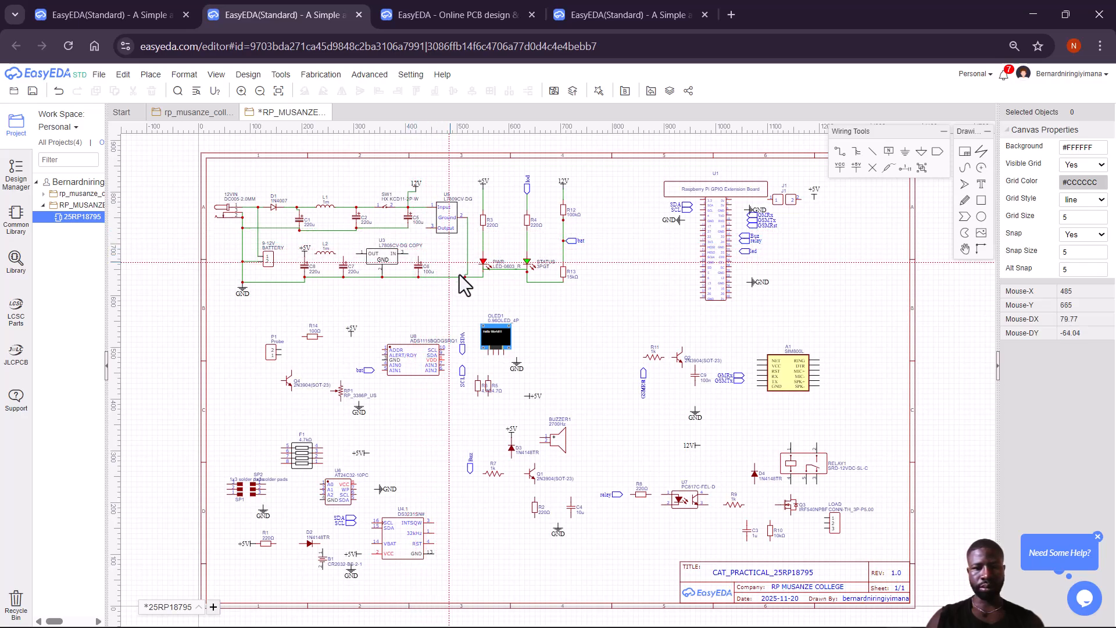
Wire U5's output pin down to C6's top pin.
click(426, 229)
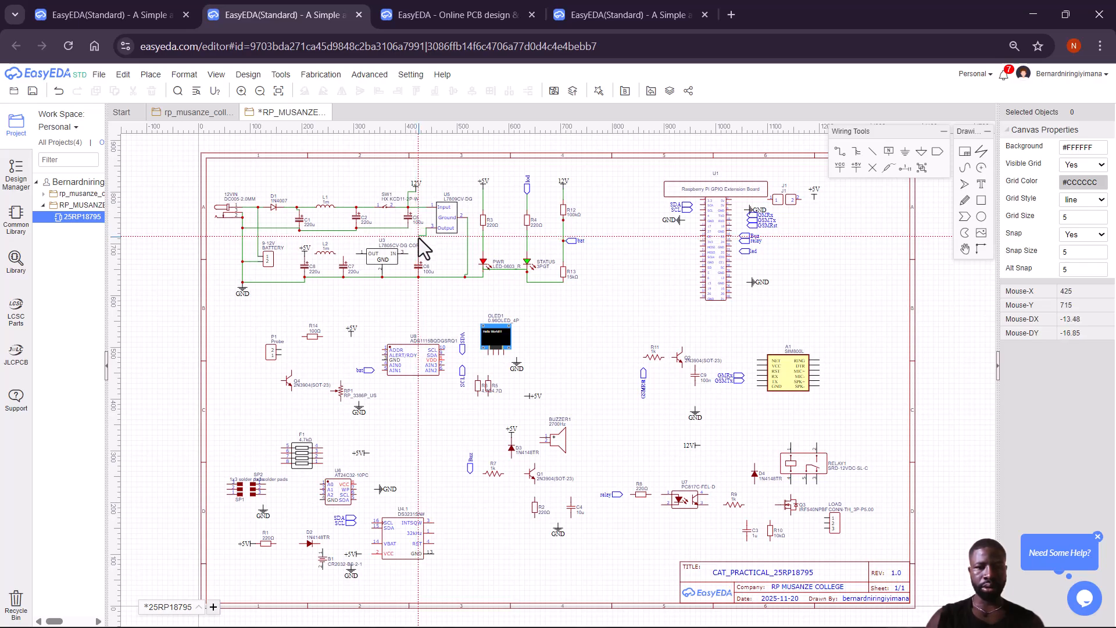
click(416, 257)
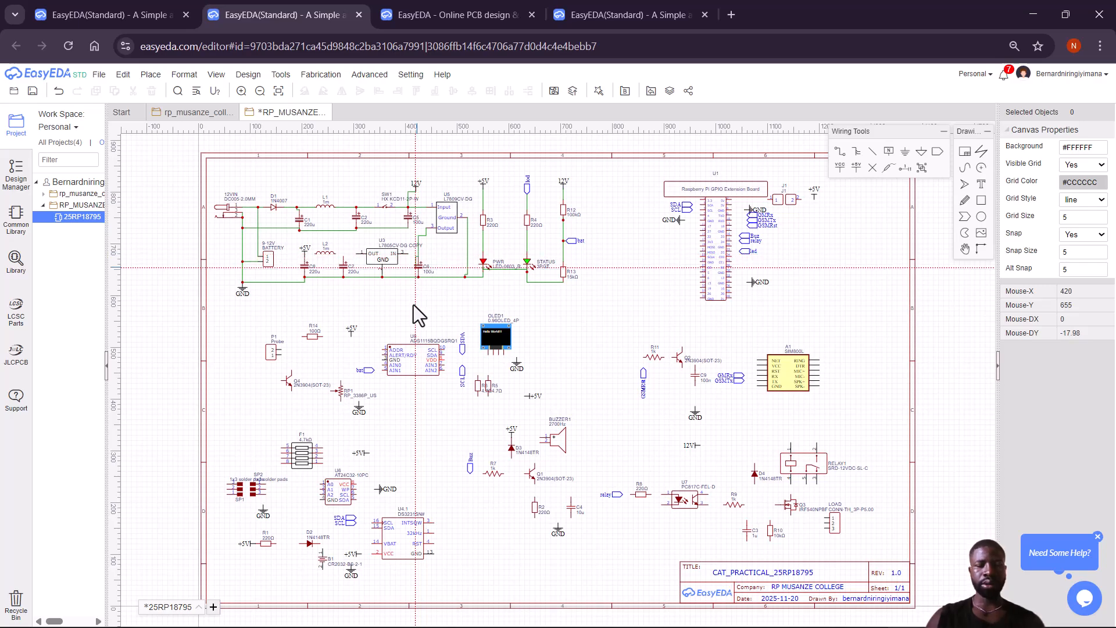
click(417, 257)
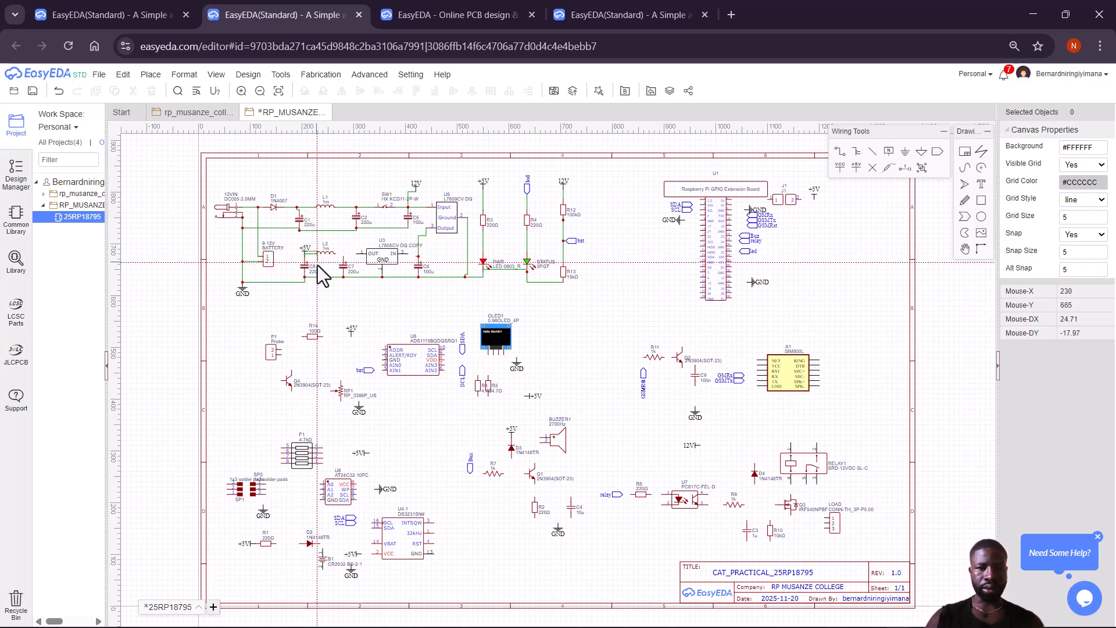
Wire from the +5V pin through L2 and join U3's input to the C6 junction.
click(303, 254)
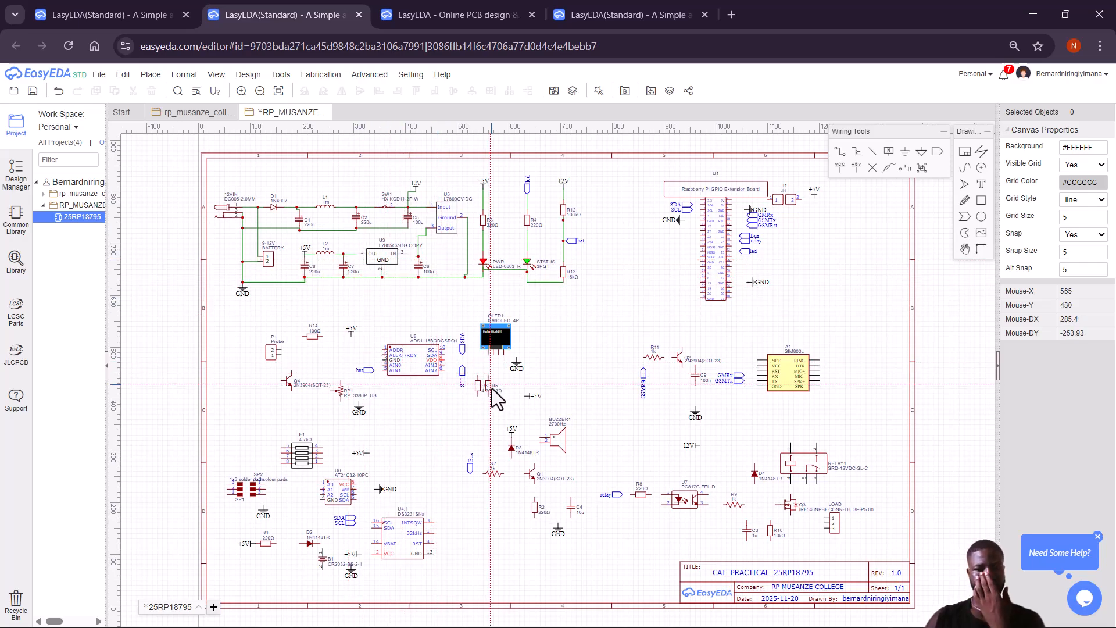
click(408, 254)
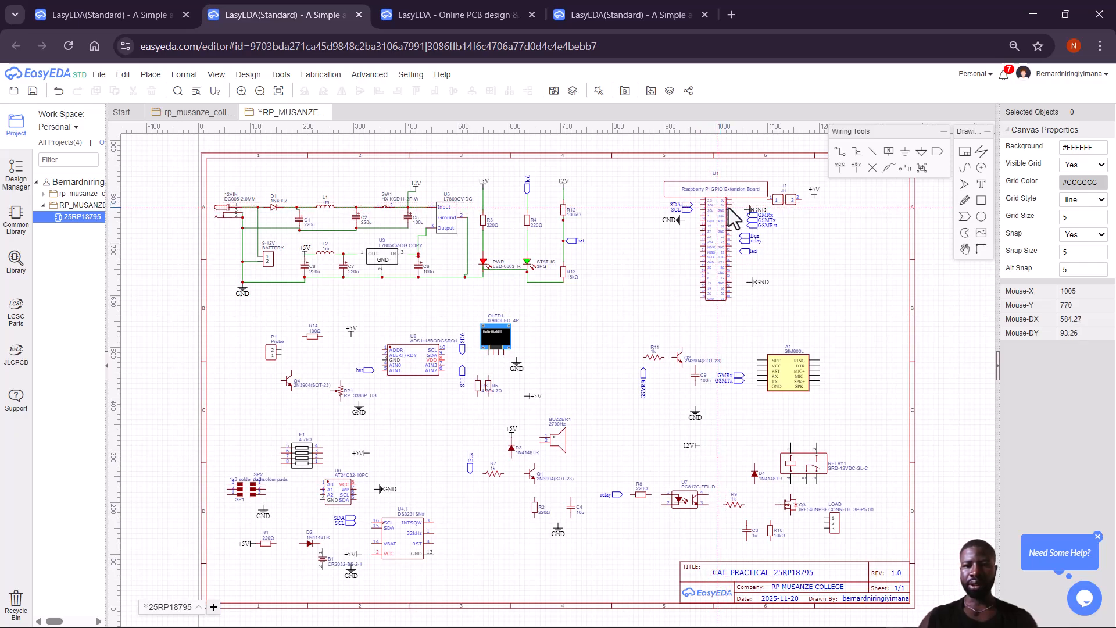
Wire the GND flag to U1's ground pin, then check the GND flag's and U1's properties.
click(688, 220)
click(701, 220)
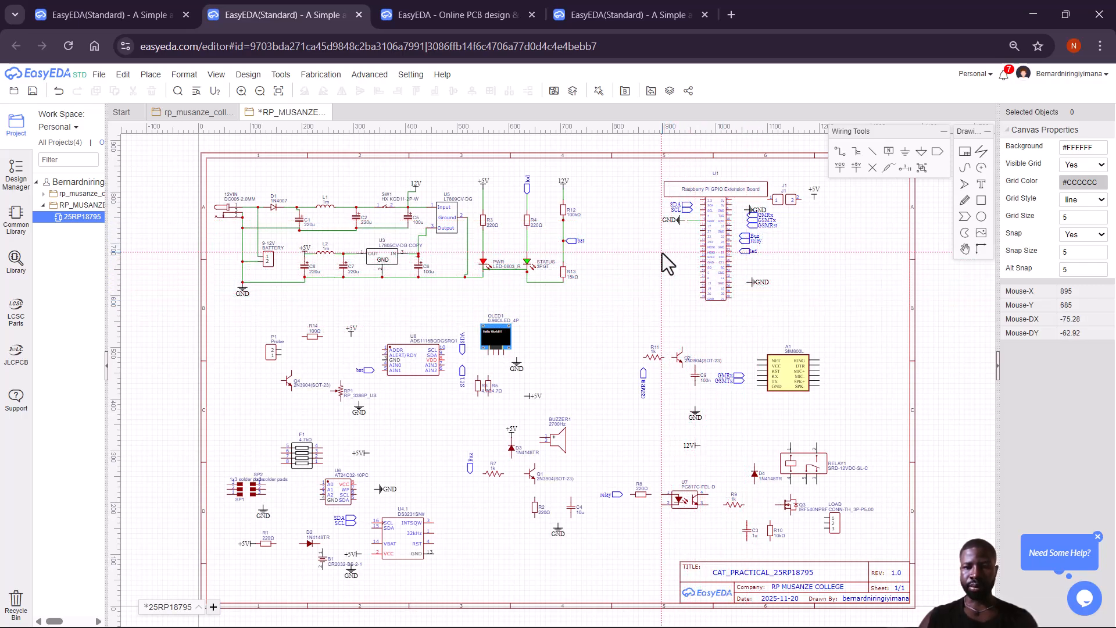
click(668, 221)
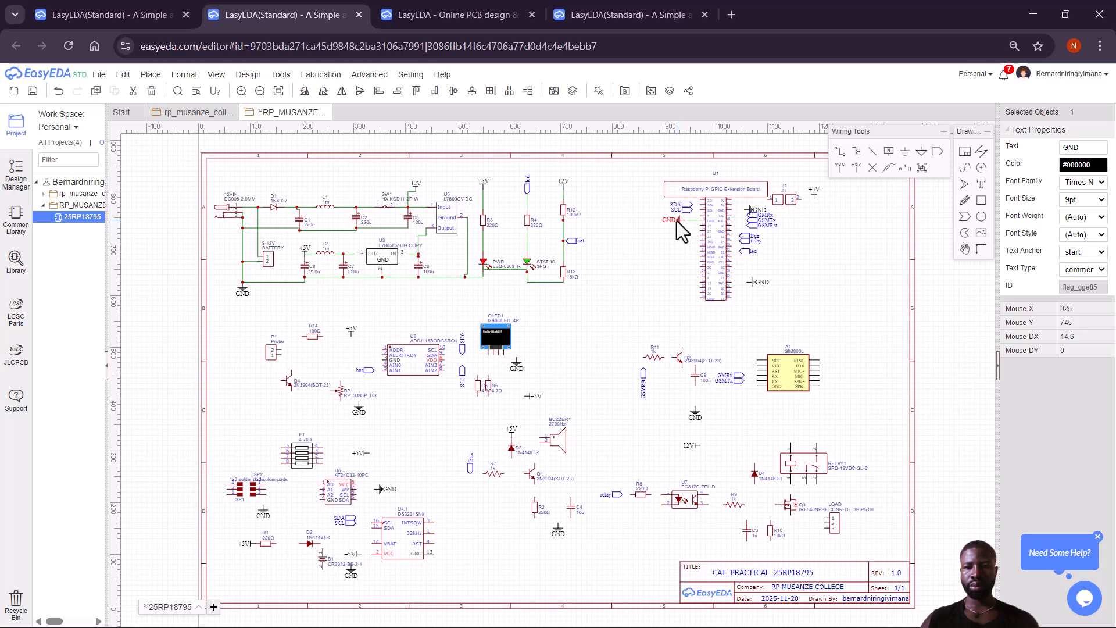
click(676, 221)
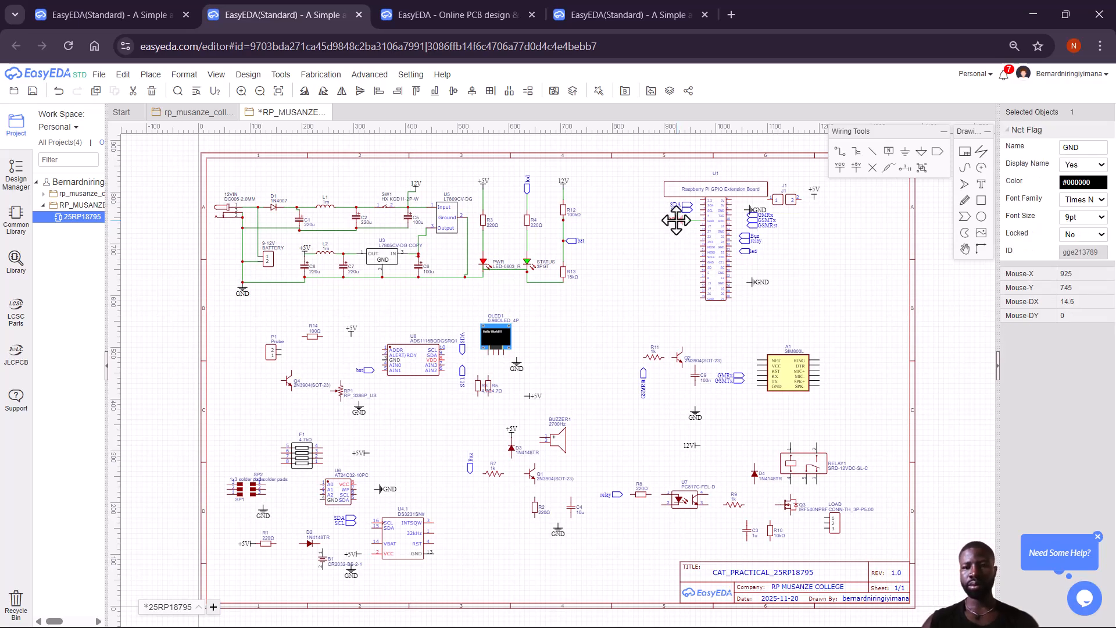
click(684, 266)
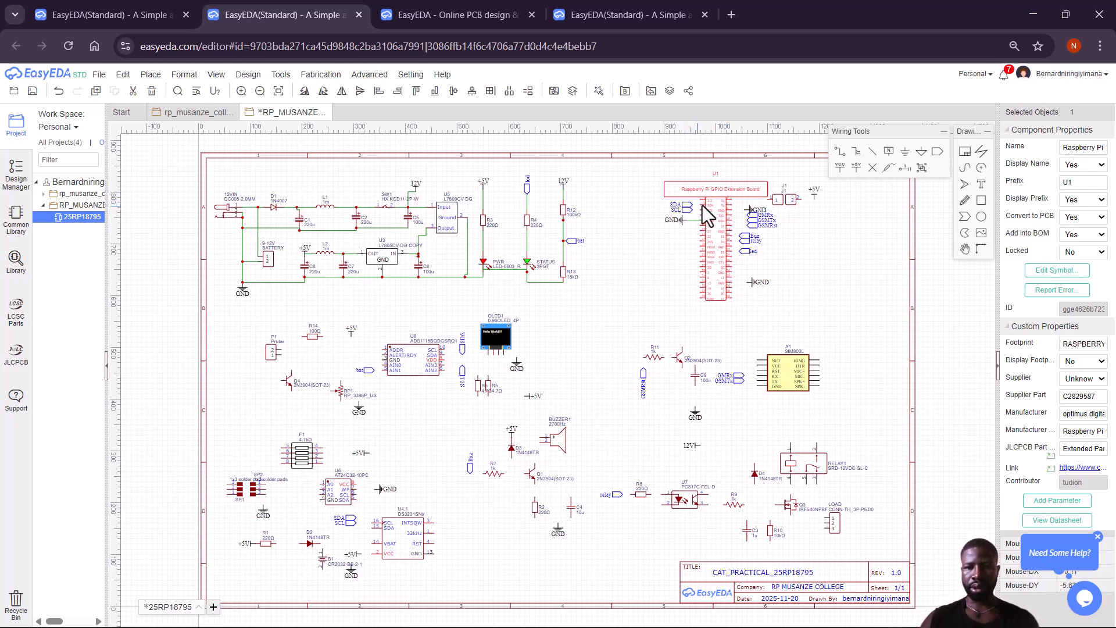
click(837, 153)
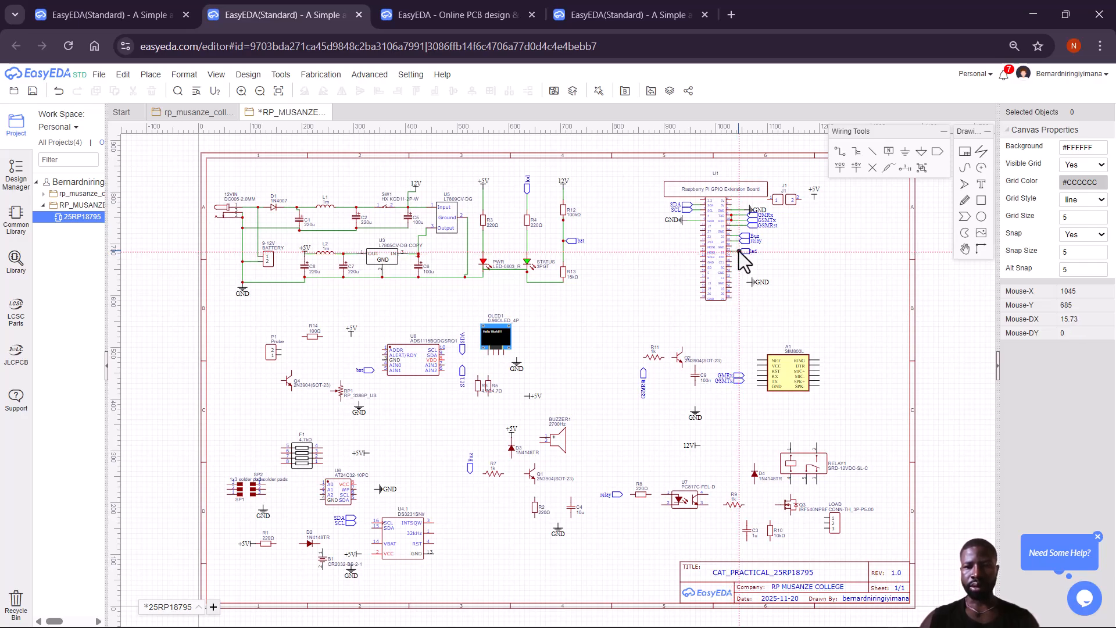
Attach the led and GND flags to header pins, then wire J1's pin to the +5V flag.
click(739, 251)
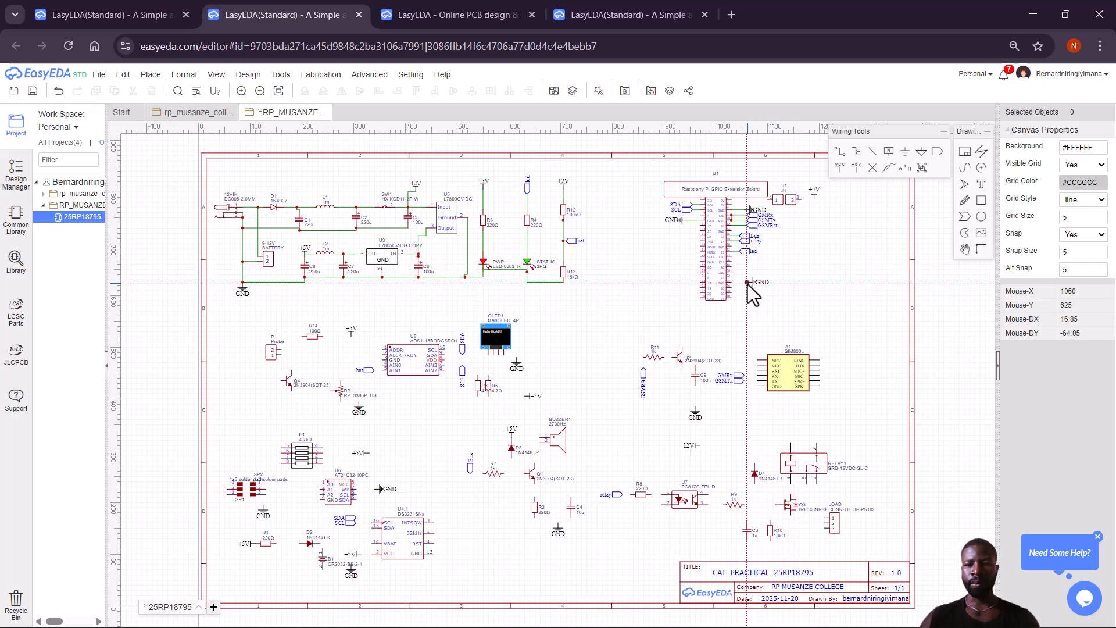
click(748, 283)
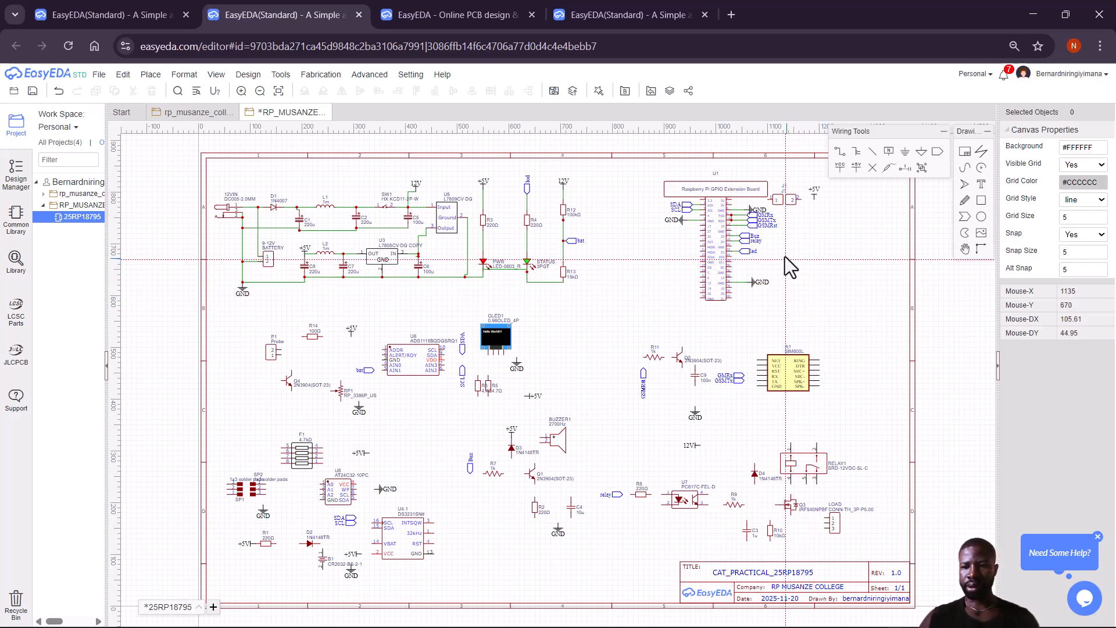
click(767, 200)
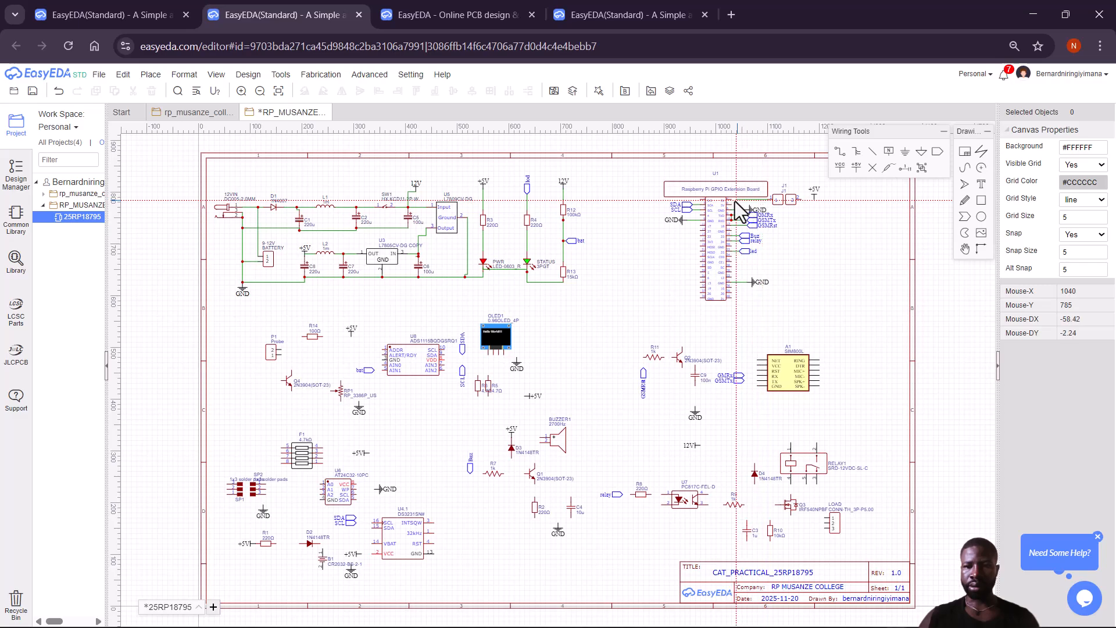
click(731, 200)
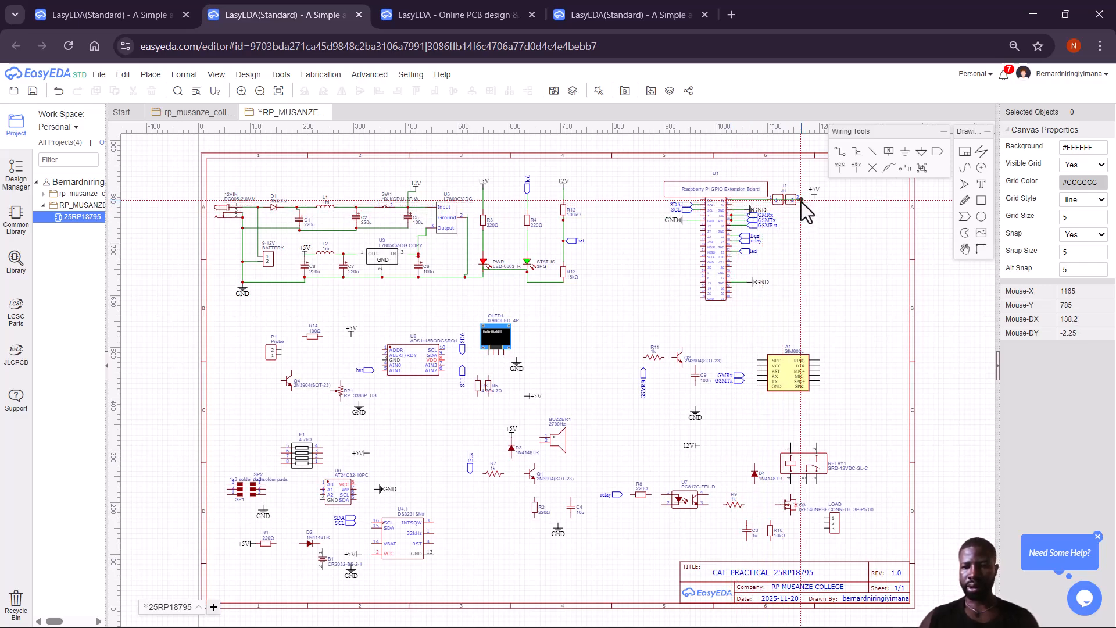
click(802, 201)
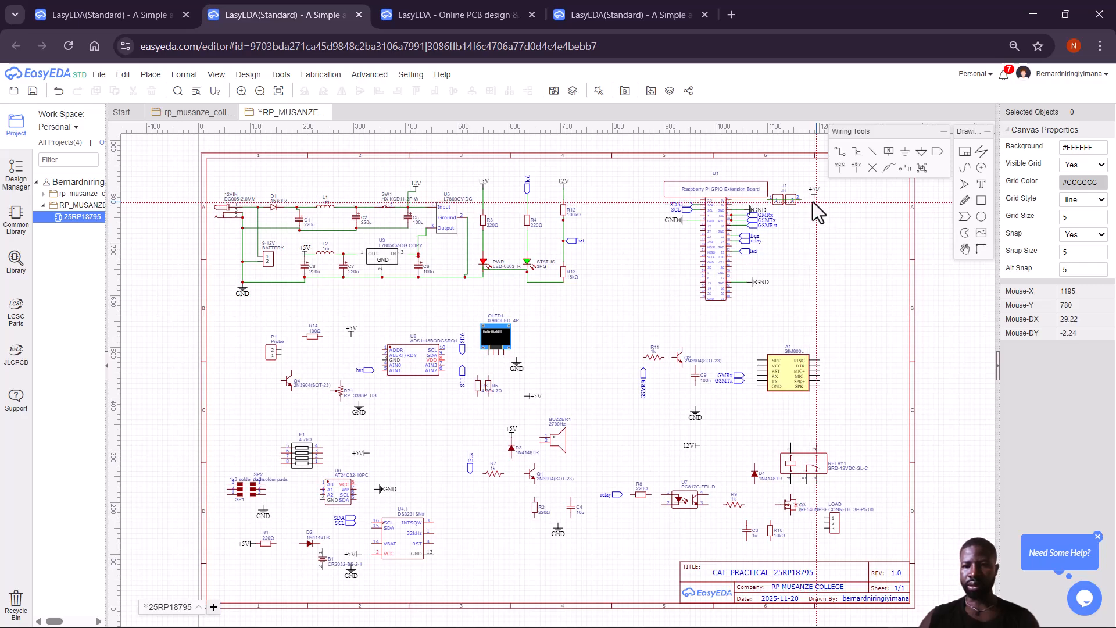
click(815, 200)
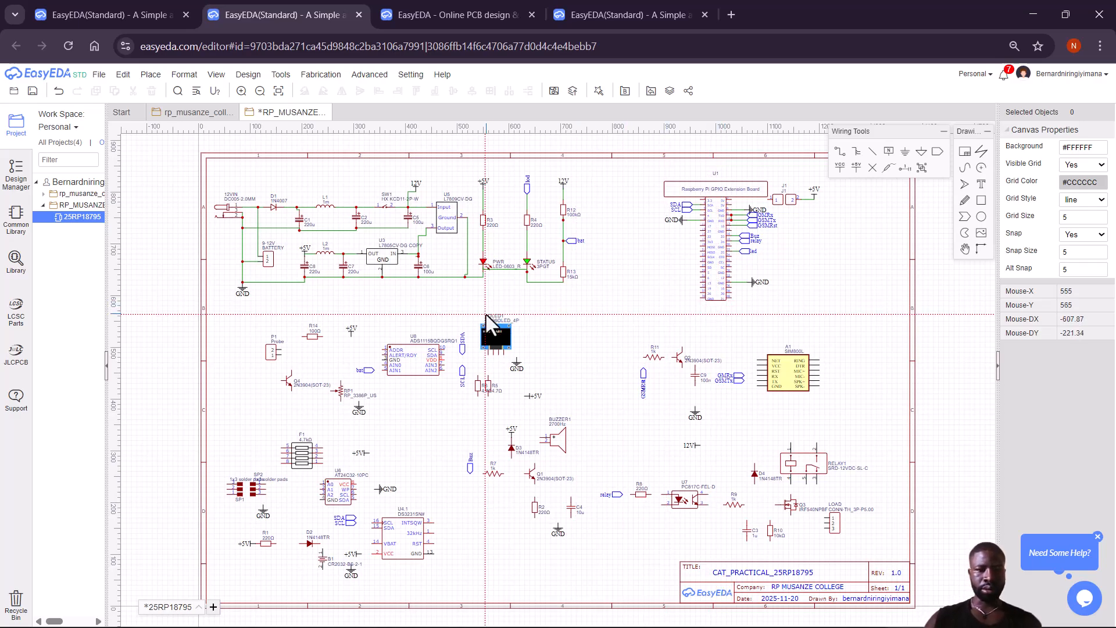
Wire P1's pin 2 to R14's left pin and R14's right pin to +5V.
click(281, 348)
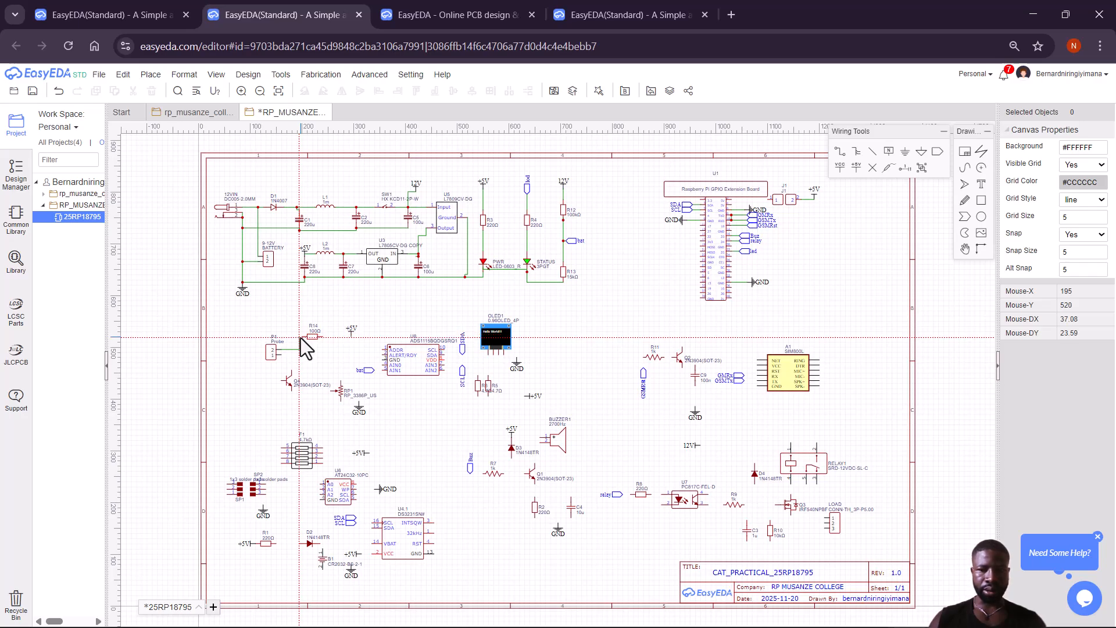
click(302, 337)
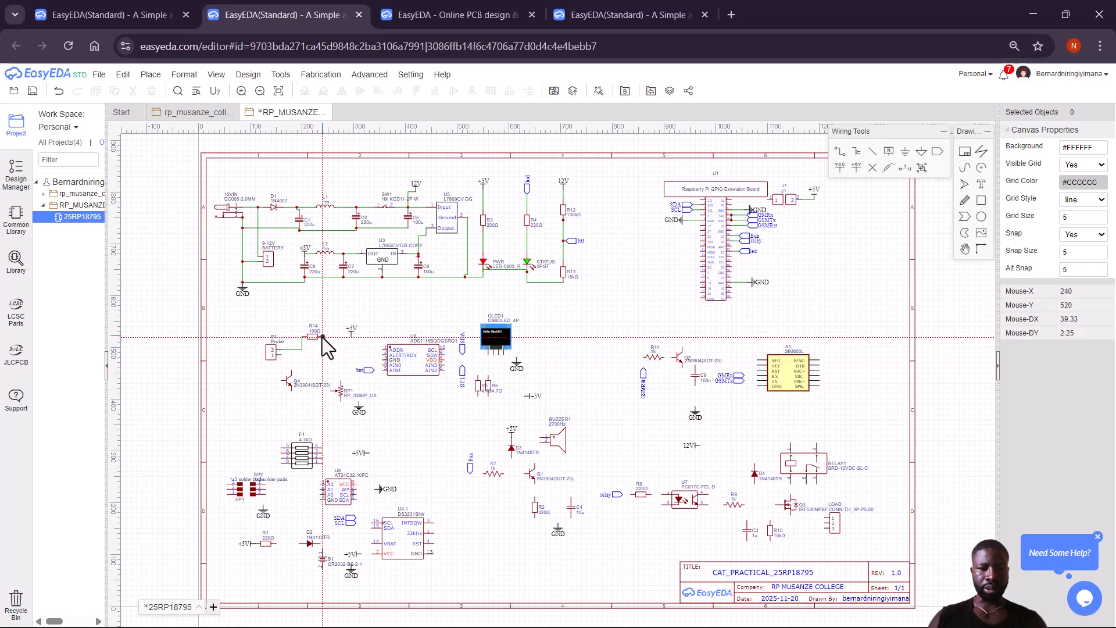
click(352, 337)
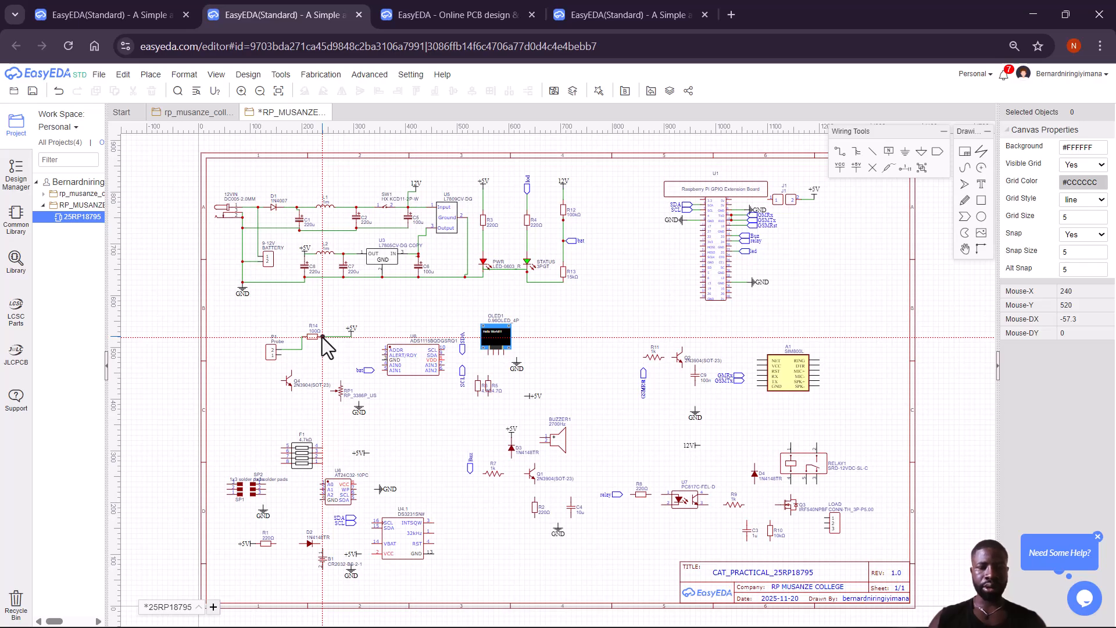
click(323, 337)
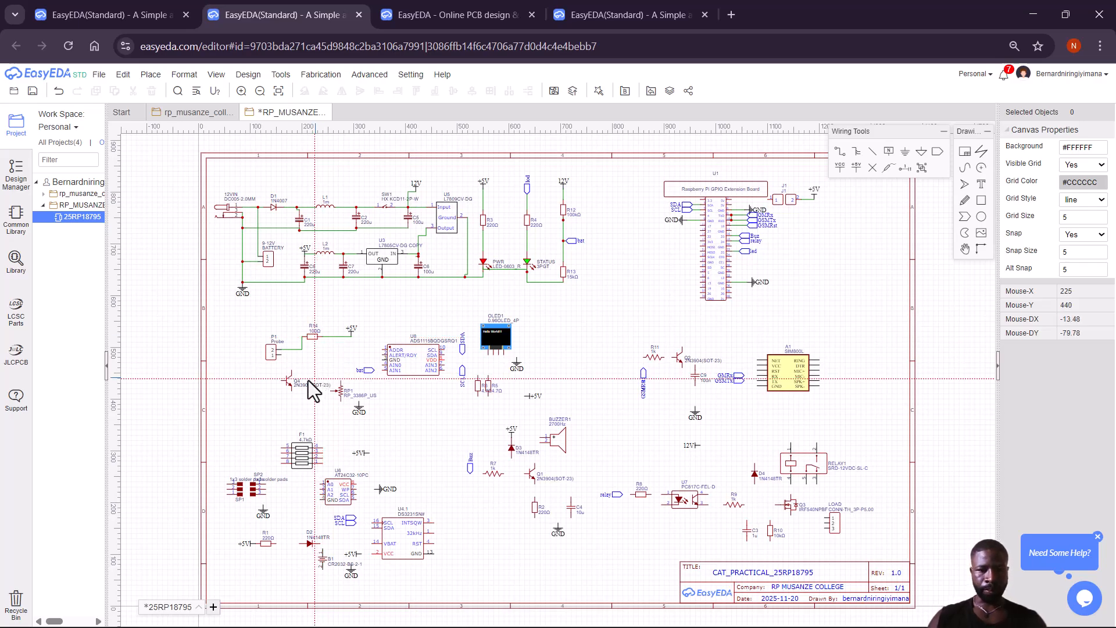
Connect P1's pin 1 to Q4's base and Q4's collector to the R14 +5V node.
click(281, 355)
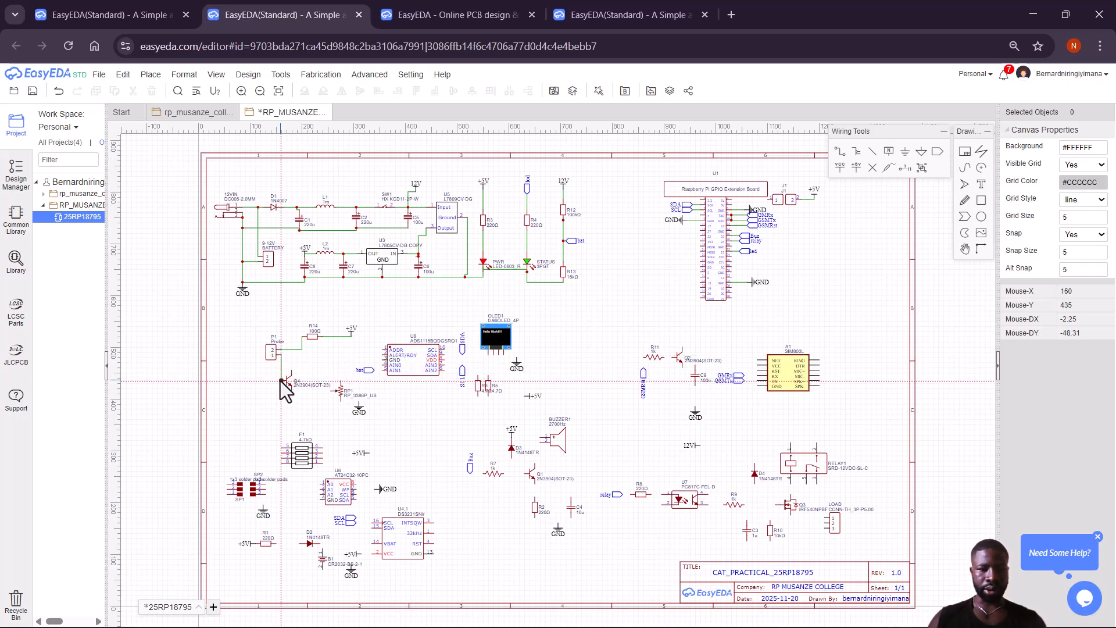
click(280, 382)
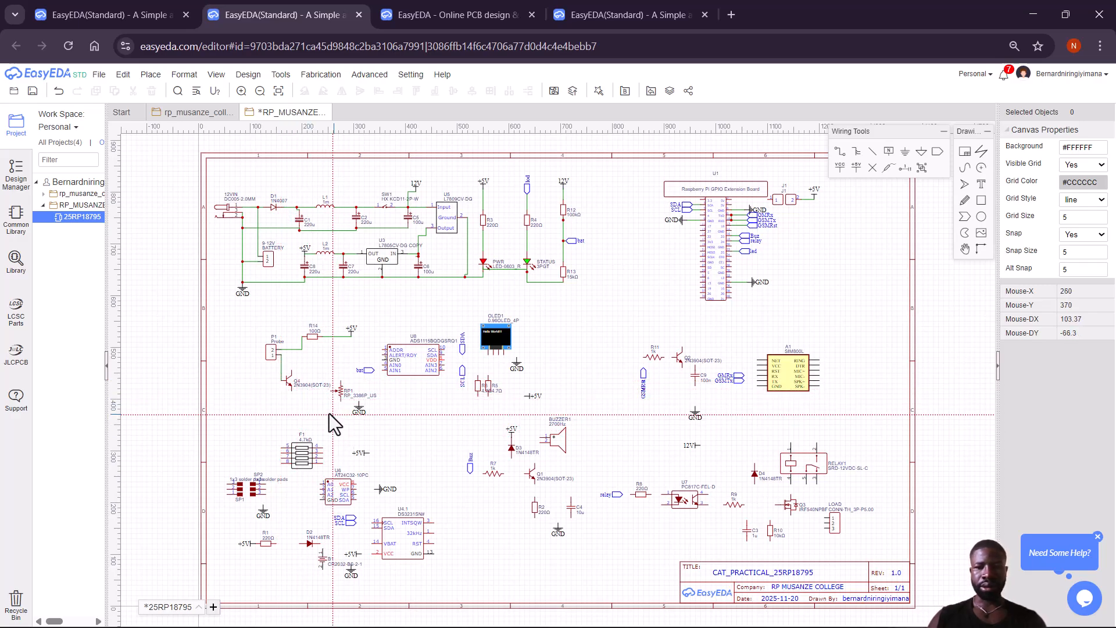
click(292, 371)
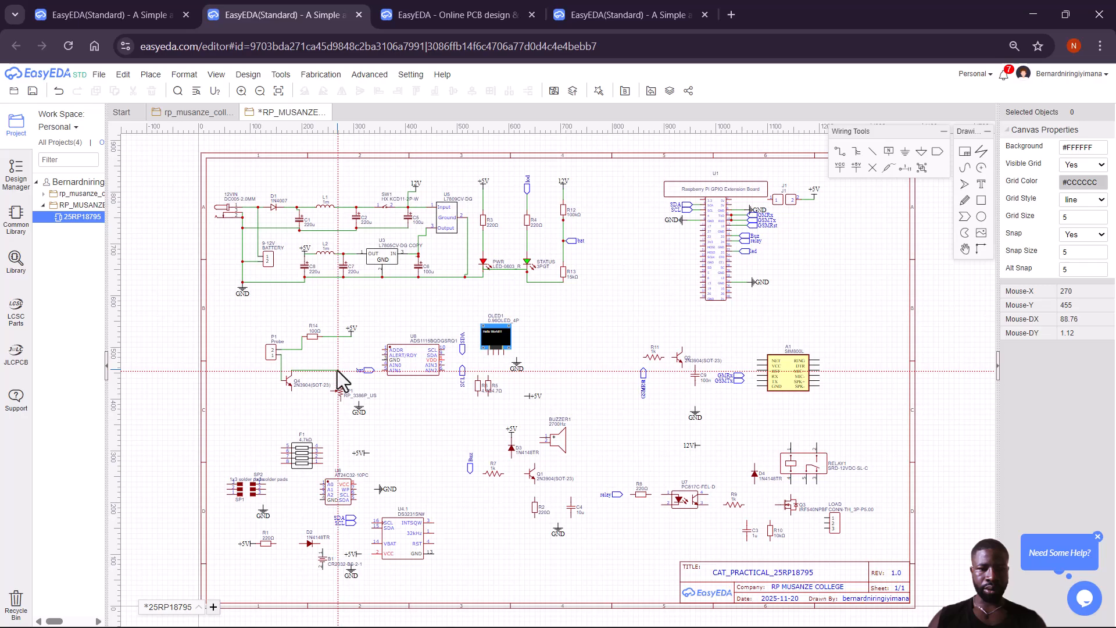
click(337, 371)
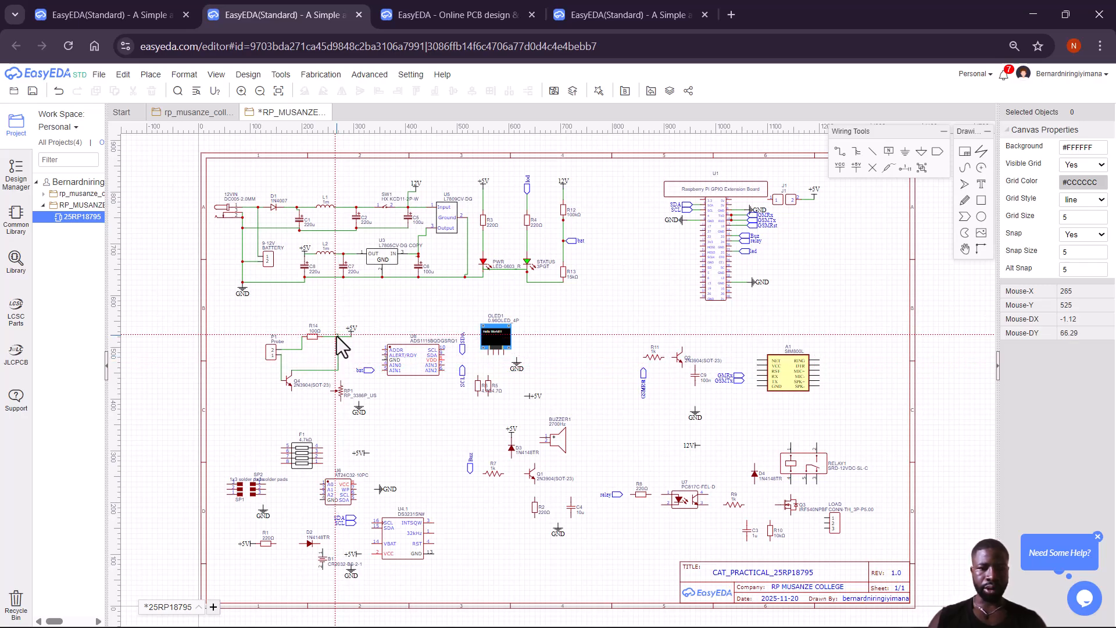
click(337, 336)
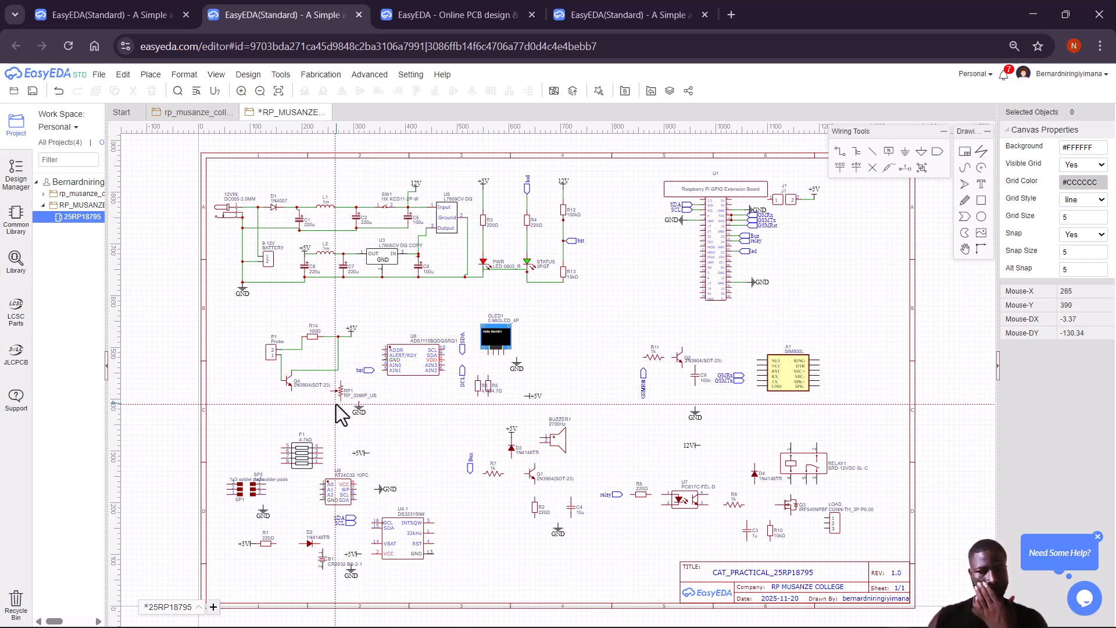
Connect Q4 and the Q4/R14 junction to RP1, and start RP1's lower-pin ground wire.
click(292, 392)
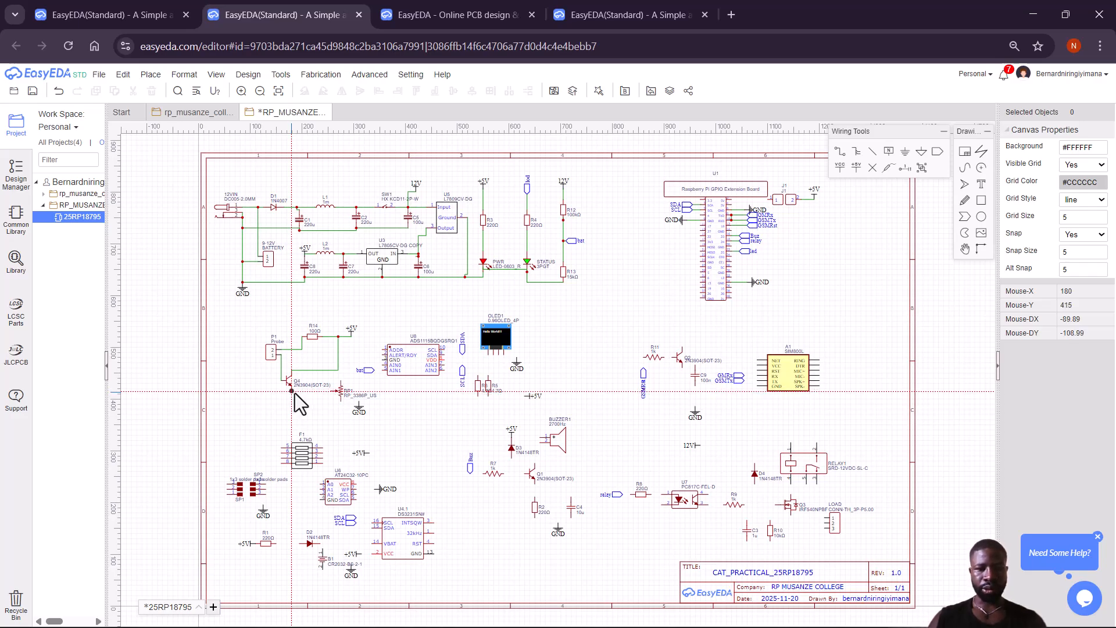
click(337, 392)
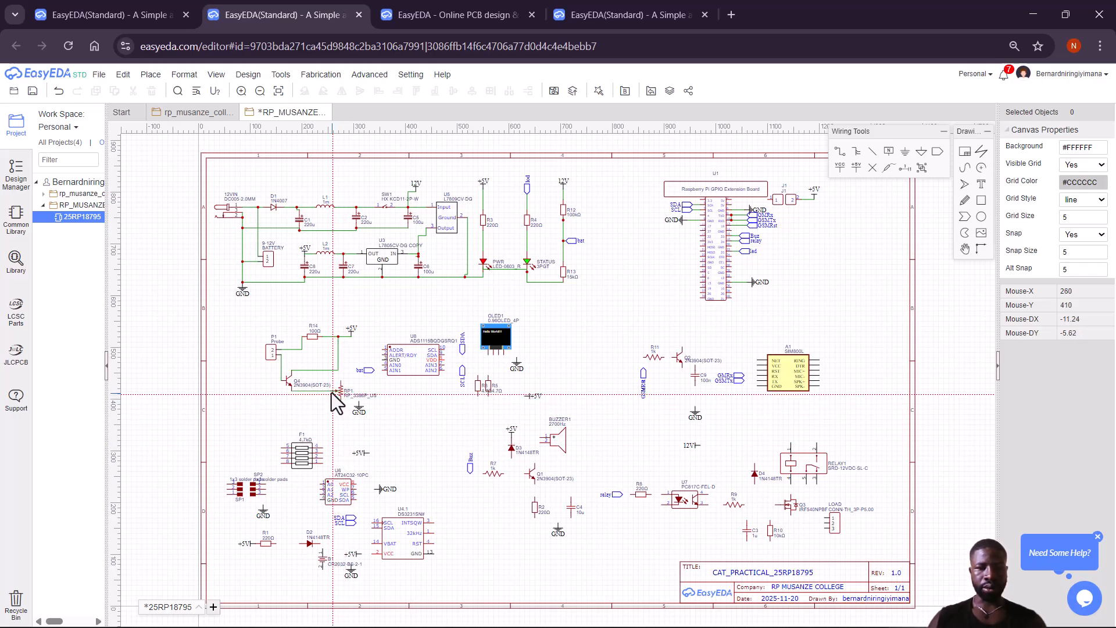
right_click(330, 392)
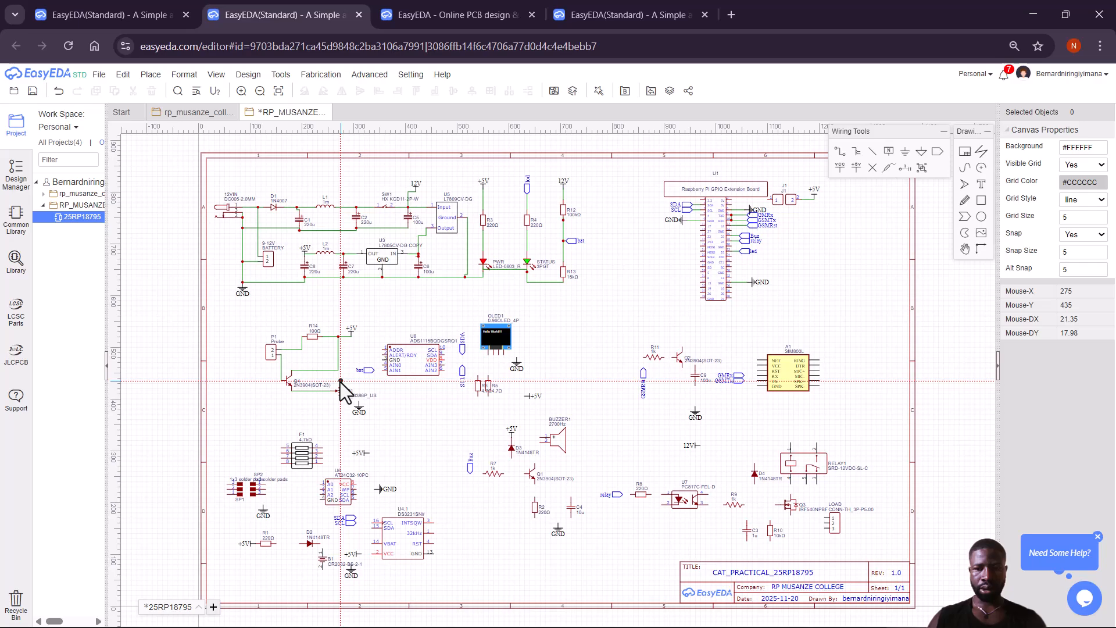
click(340, 382)
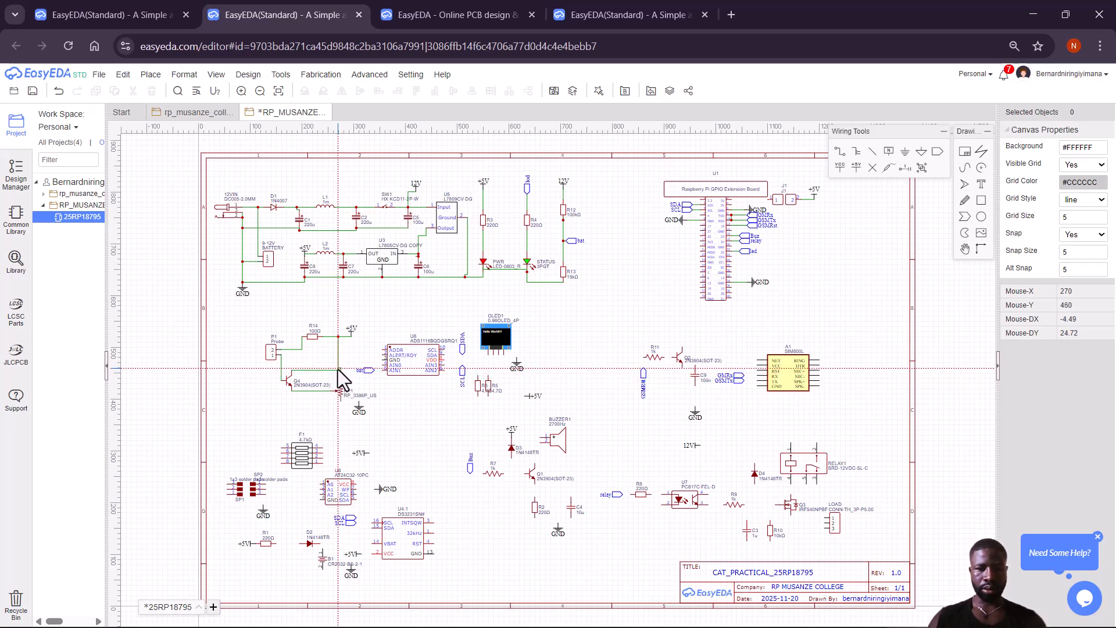
click(337, 368)
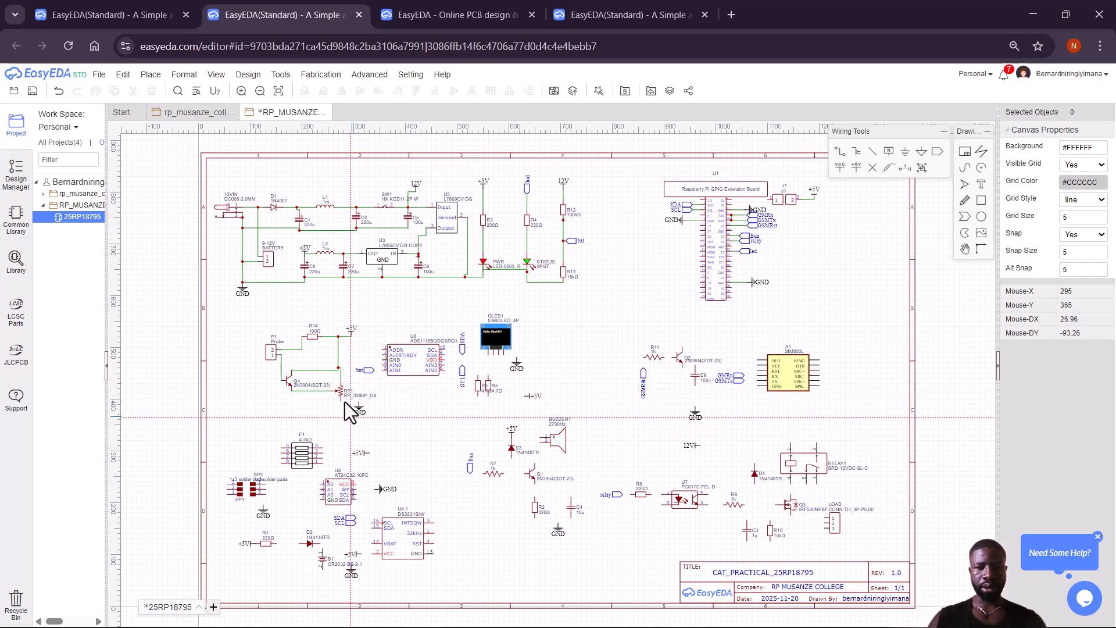
click(340, 402)
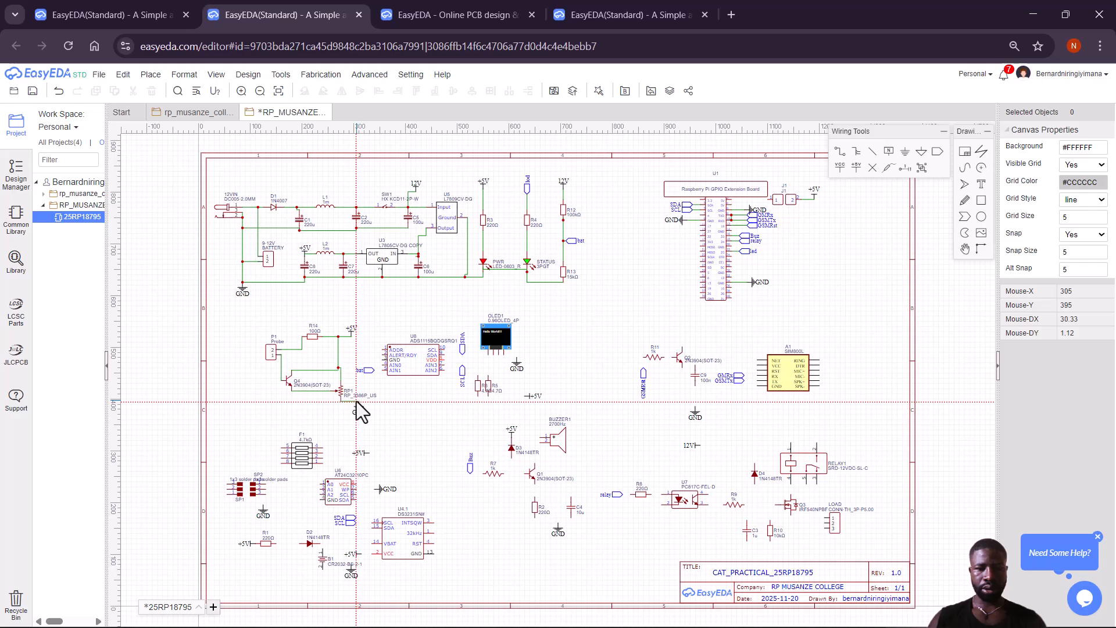
click(357, 402)
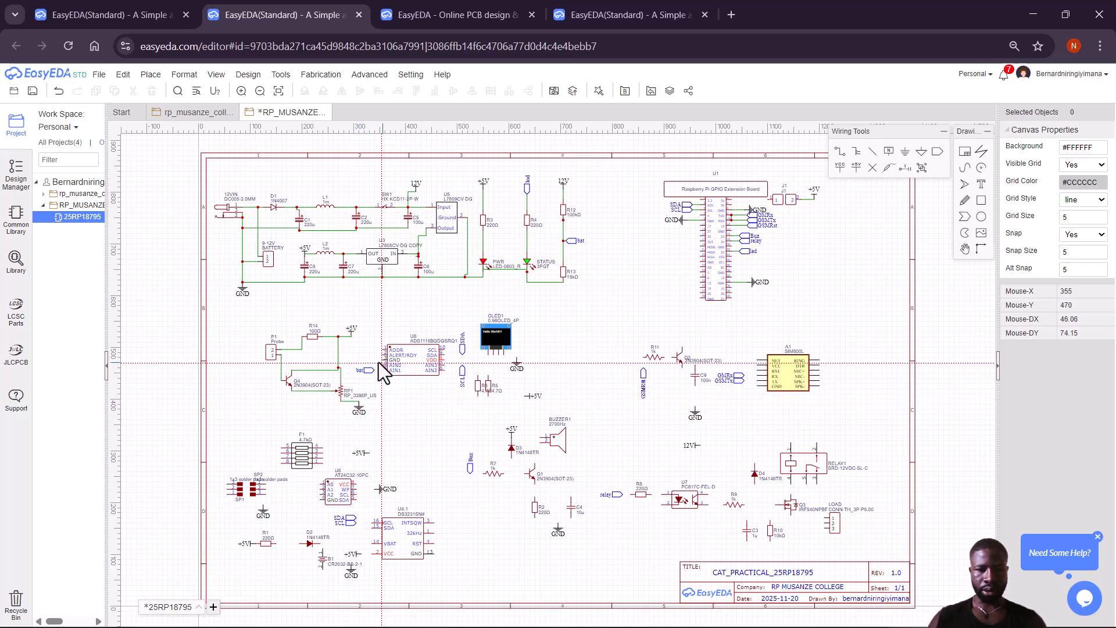
Finish RP1's wire at GND and route the wire on to U8's ADDR pin.
click(358, 402)
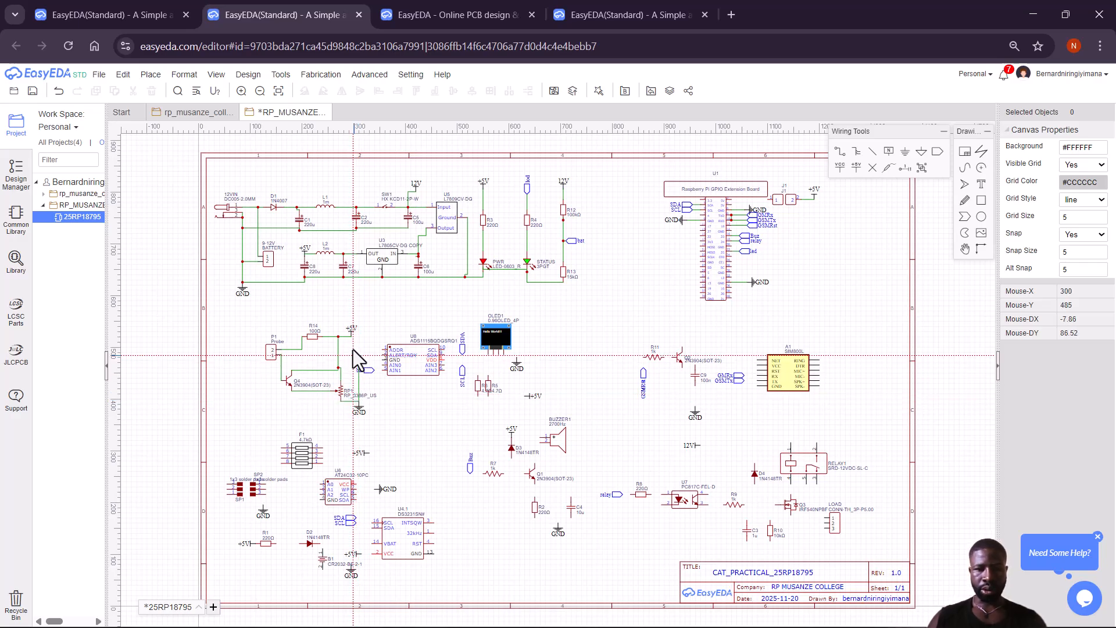
click(361, 350)
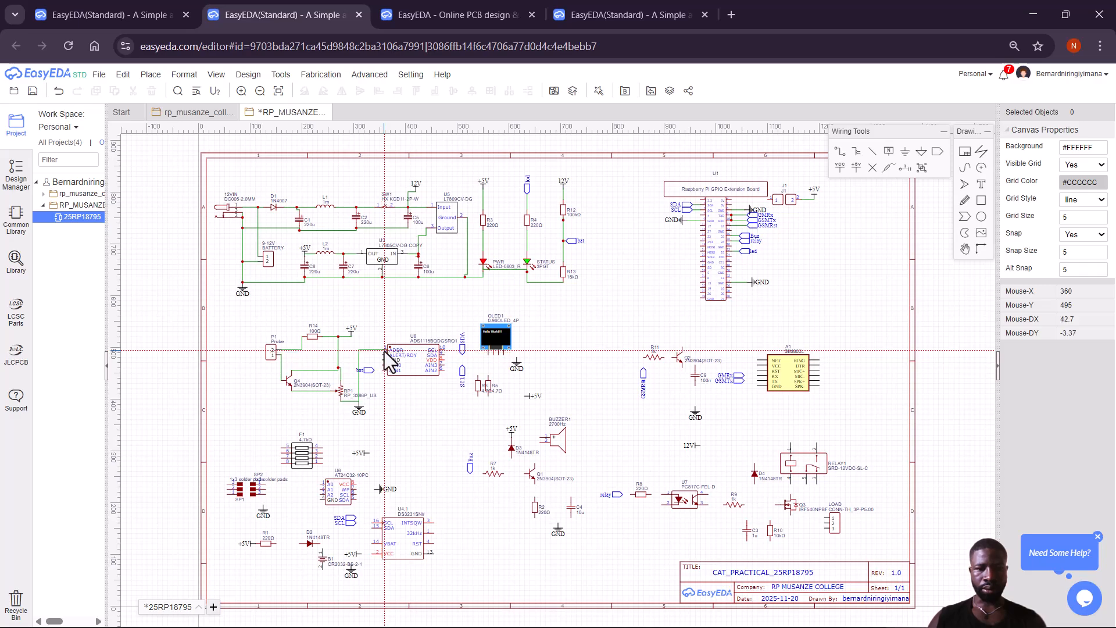
click(382, 351)
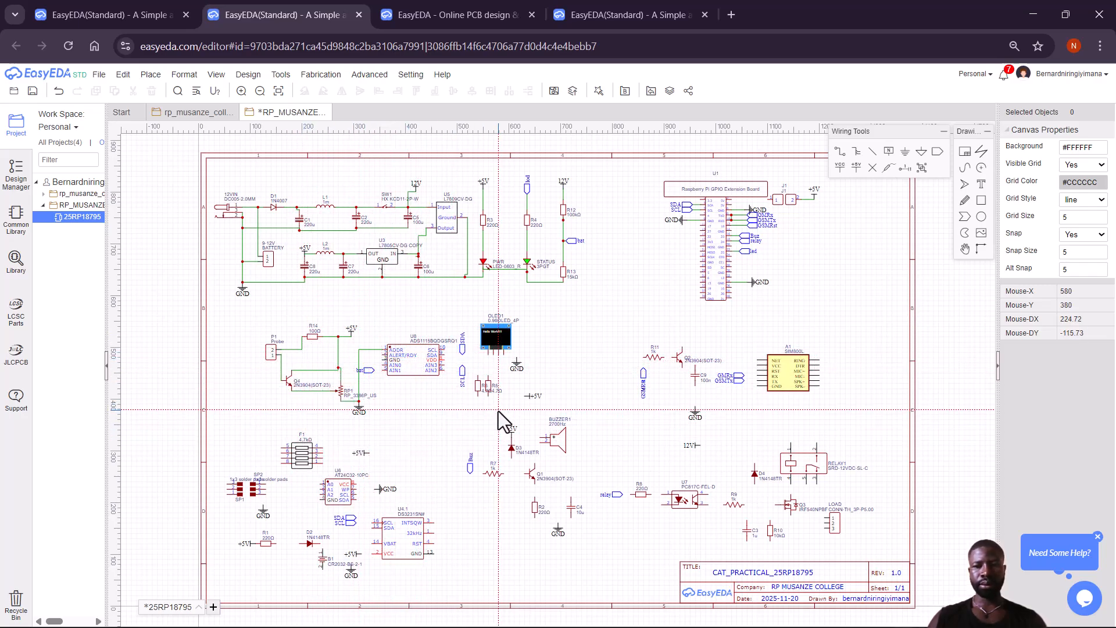
Connect the bat label to U8's AIN1 and tie U8's ADDR pin to its GND pin.
click(375, 371)
click(381, 371)
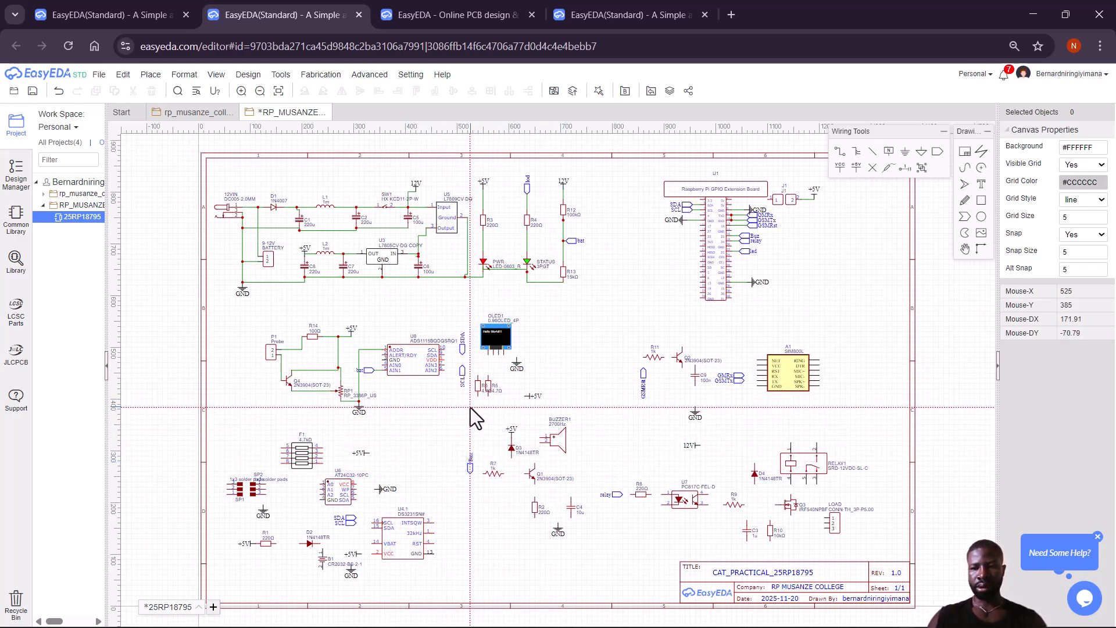
click(381, 350)
click(382, 360)
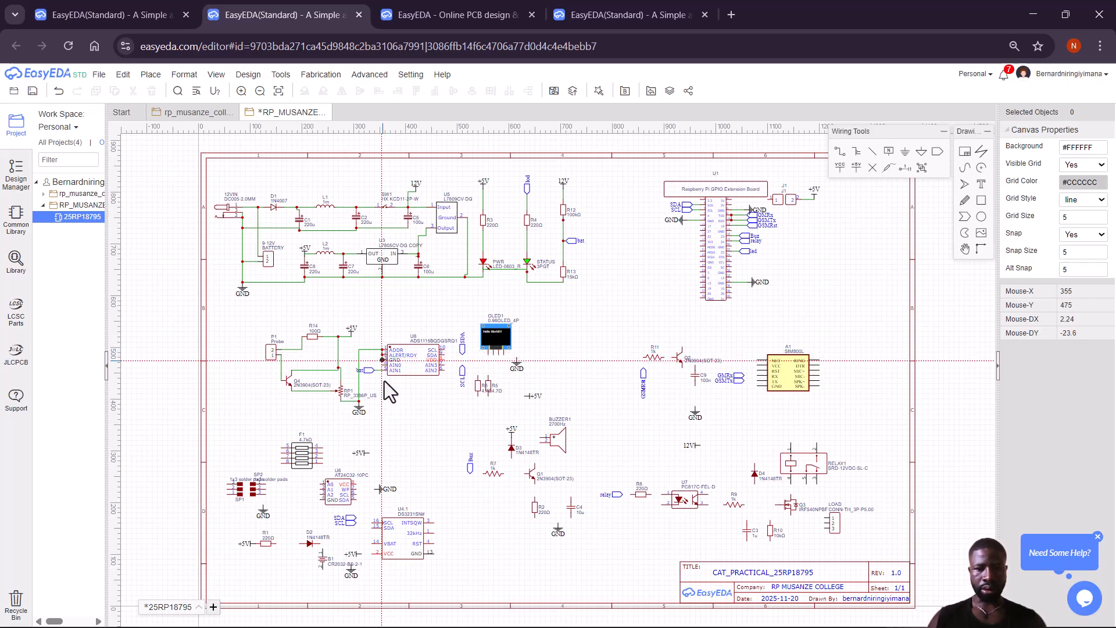
Begin a wire at U8's SCL pin and close the DriverDoc upgrade pop-up.
click(444, 350)
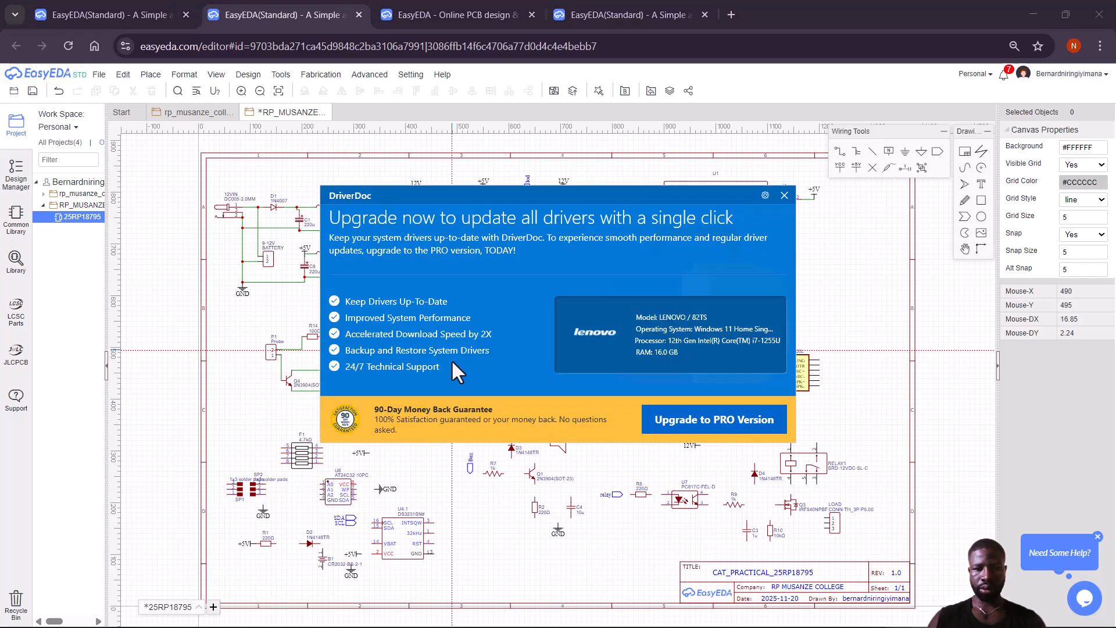
click(784, 196)
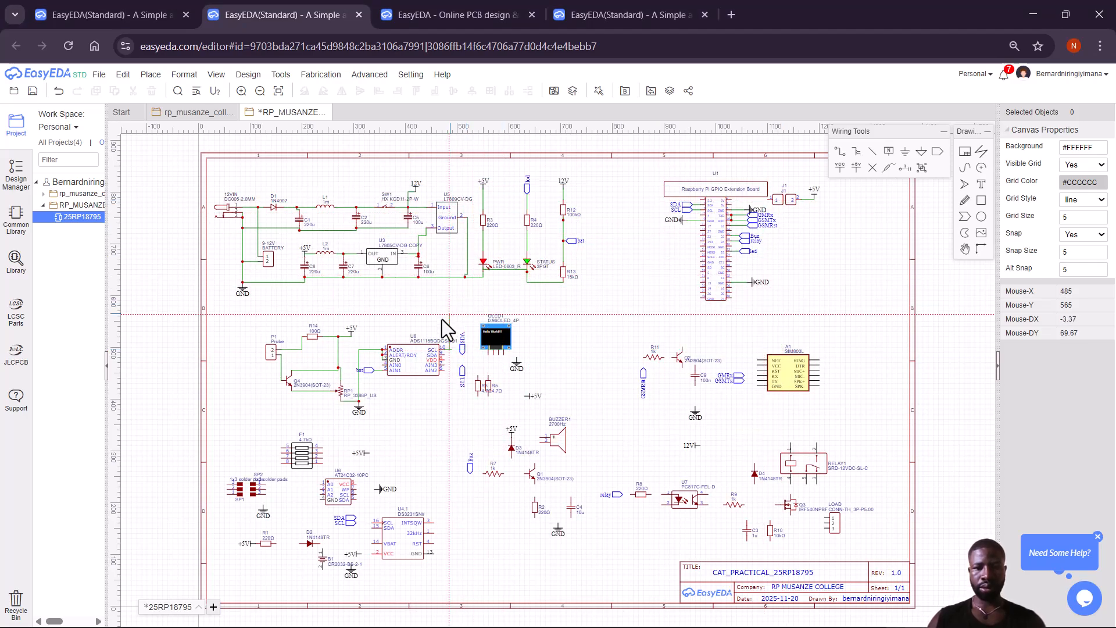
Route the wire past R8's lower pin and finish R5's connection at the +5V flag.
click(462, 367)
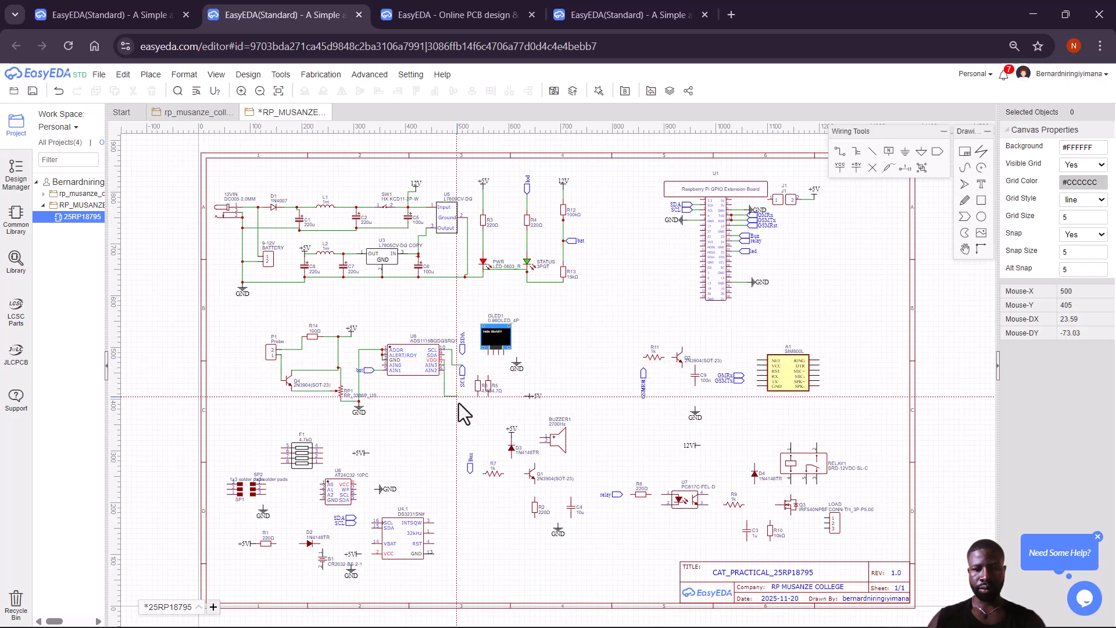
click(478, 396)
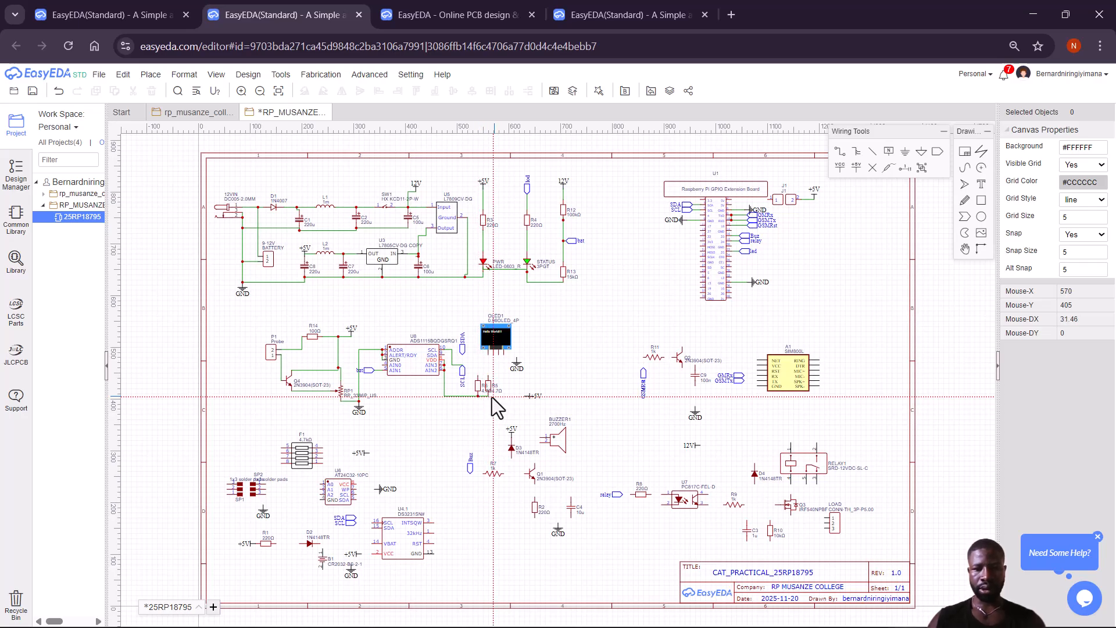
click(525, 396)
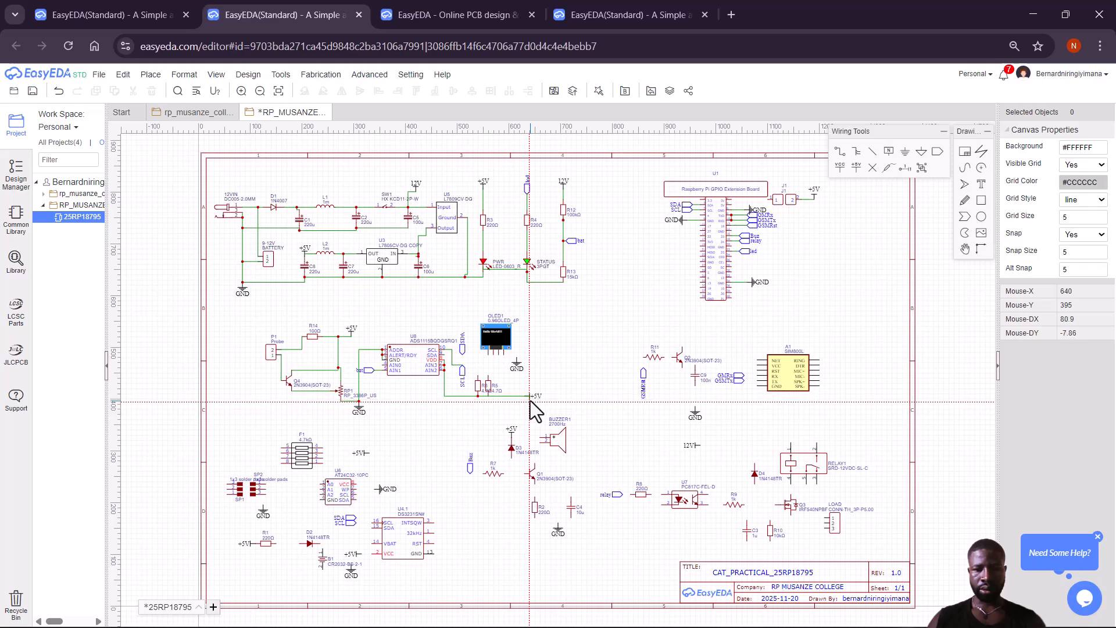
click(525, 396)
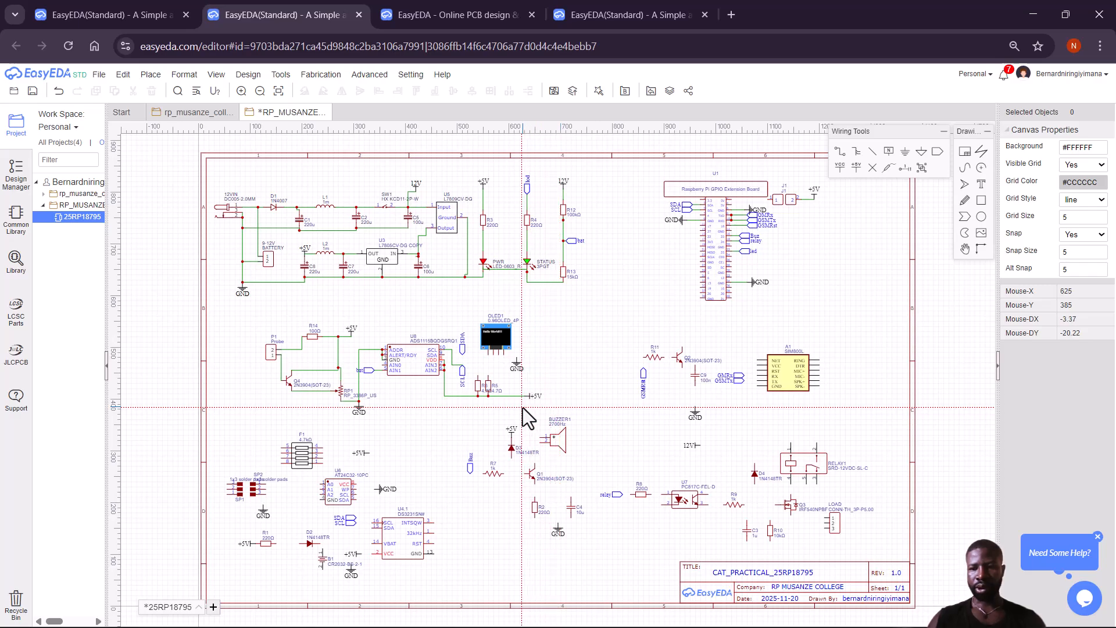
Wire U8's SDA pin to the SDA net label and on to the OLED's SDA pin.
click(445, 356)
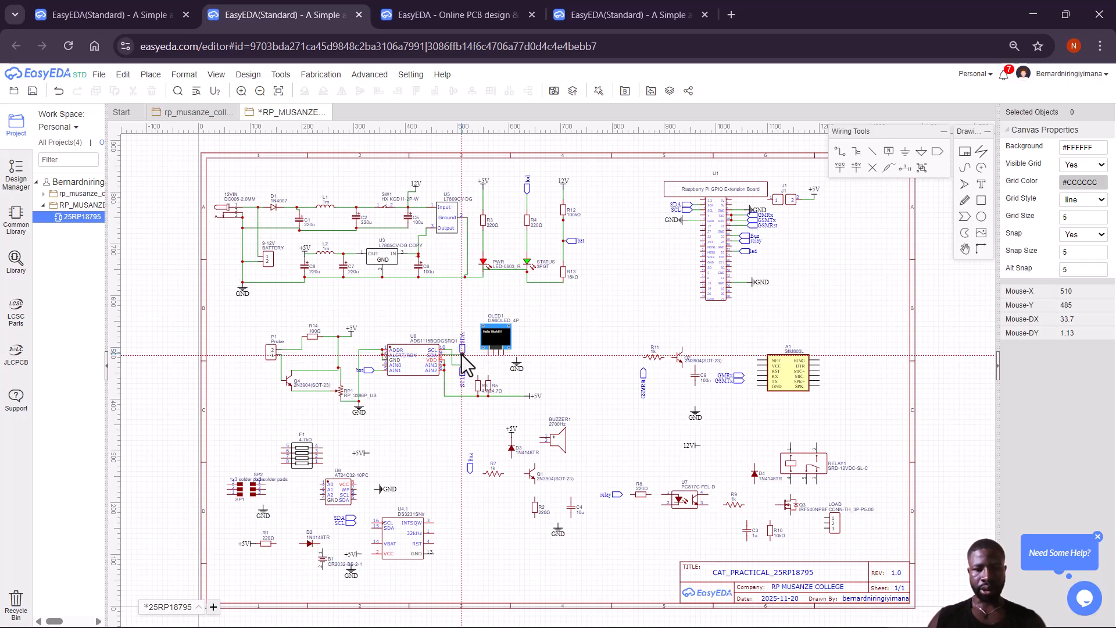
click(462, 355)
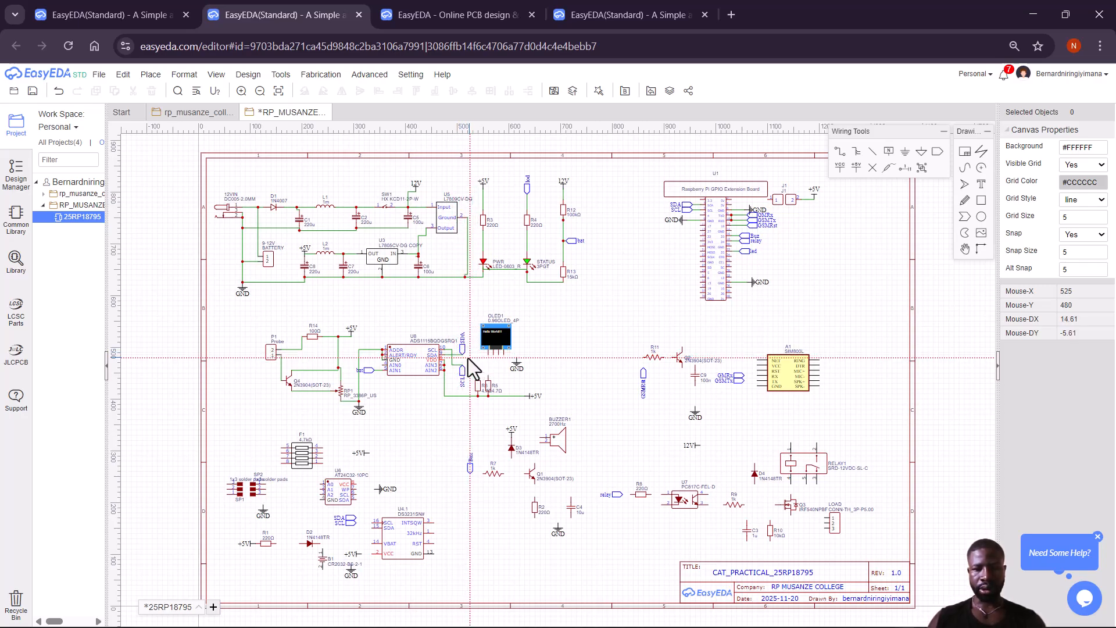
click(463, 356)
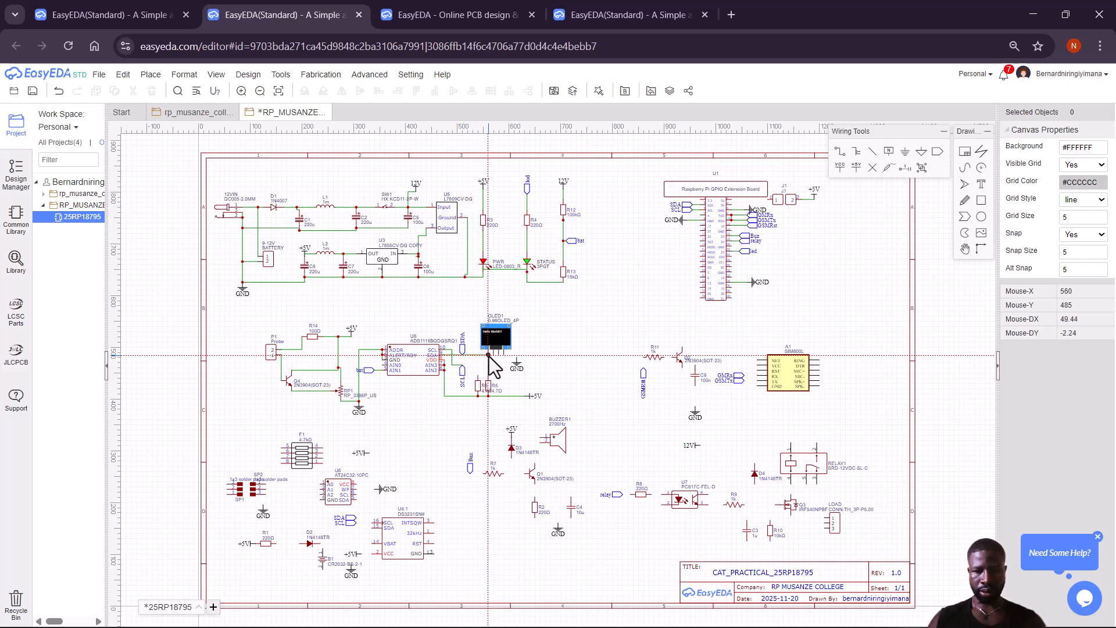
click(489, 355)
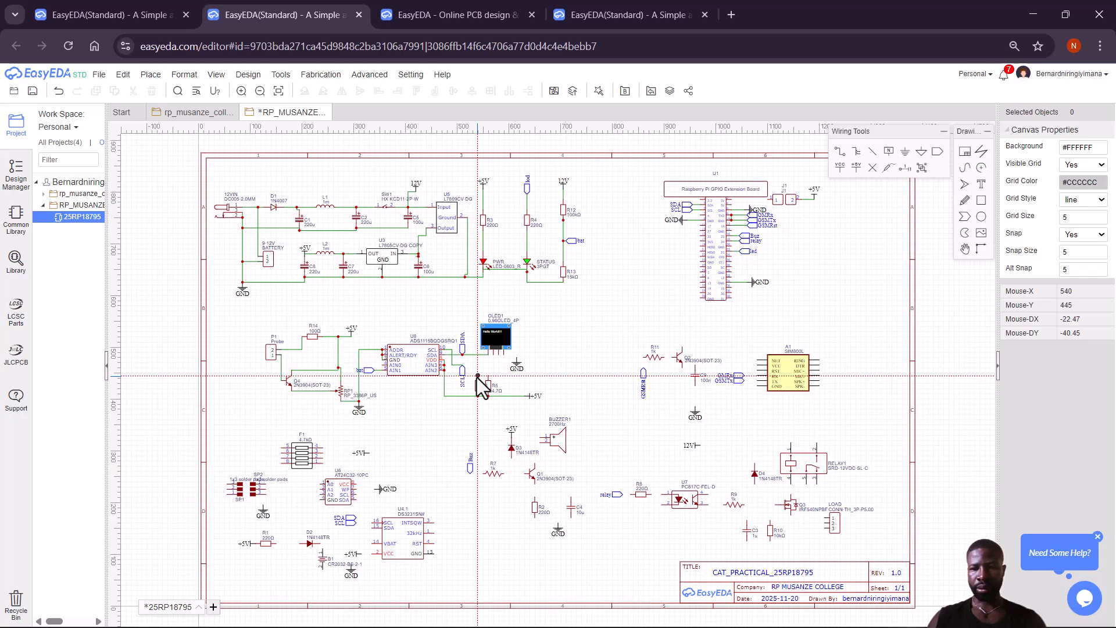
Wire U8's SCL pin to the OLED's SCL pin.
click(445, 352)
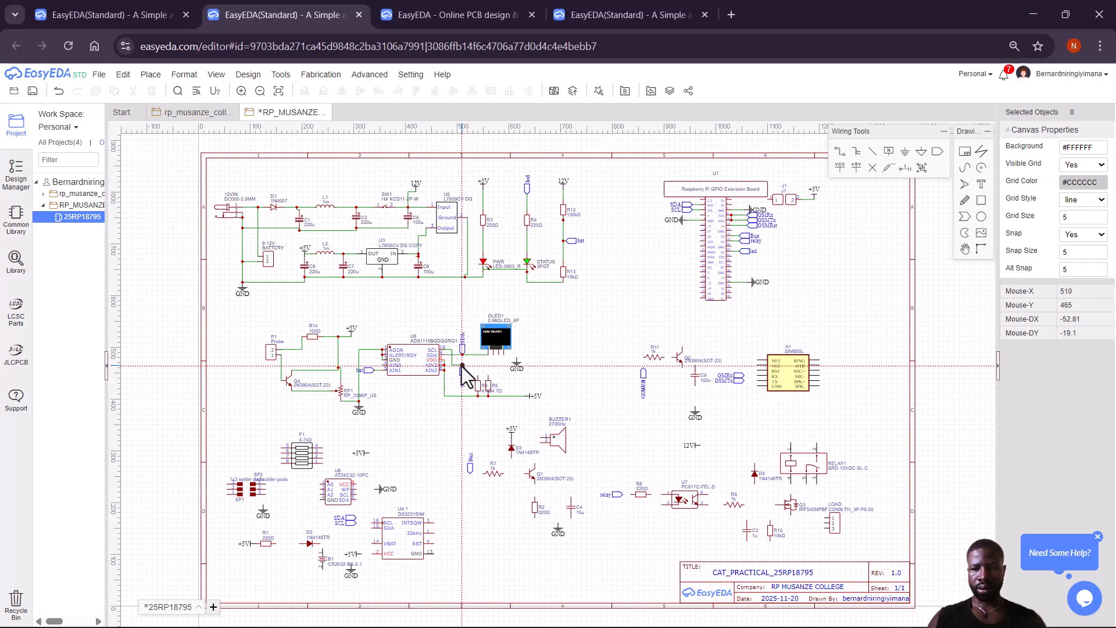
click(462, 365)
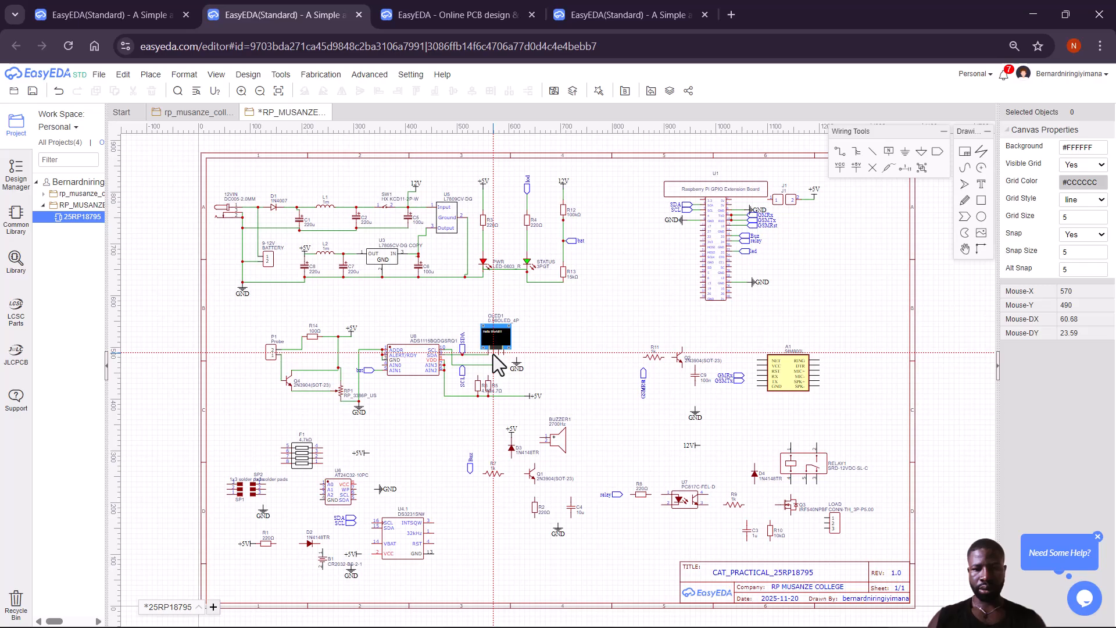
click(495, 356)
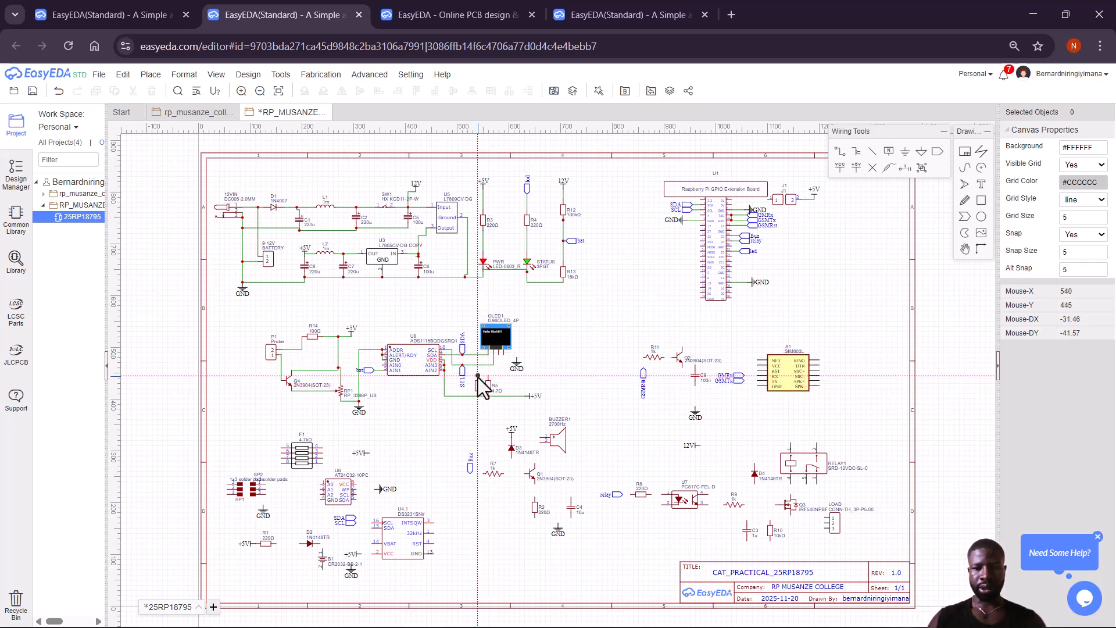
Route a wire from R5 to the OLED pin, then undo it with Ctrl+Z.
click(478, 377)
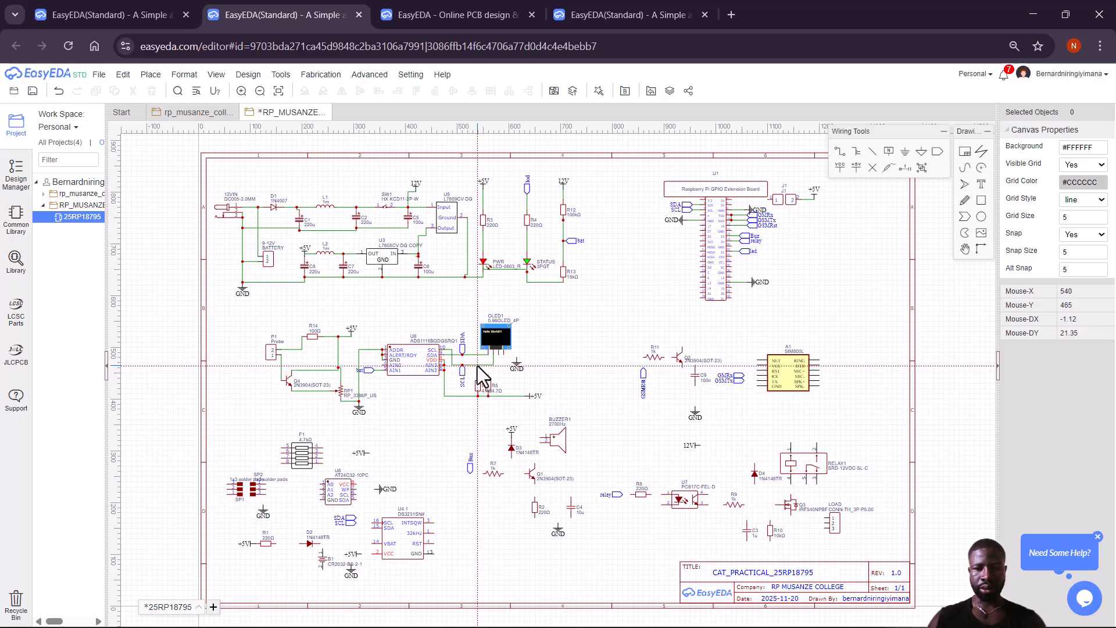
click(478, 366)
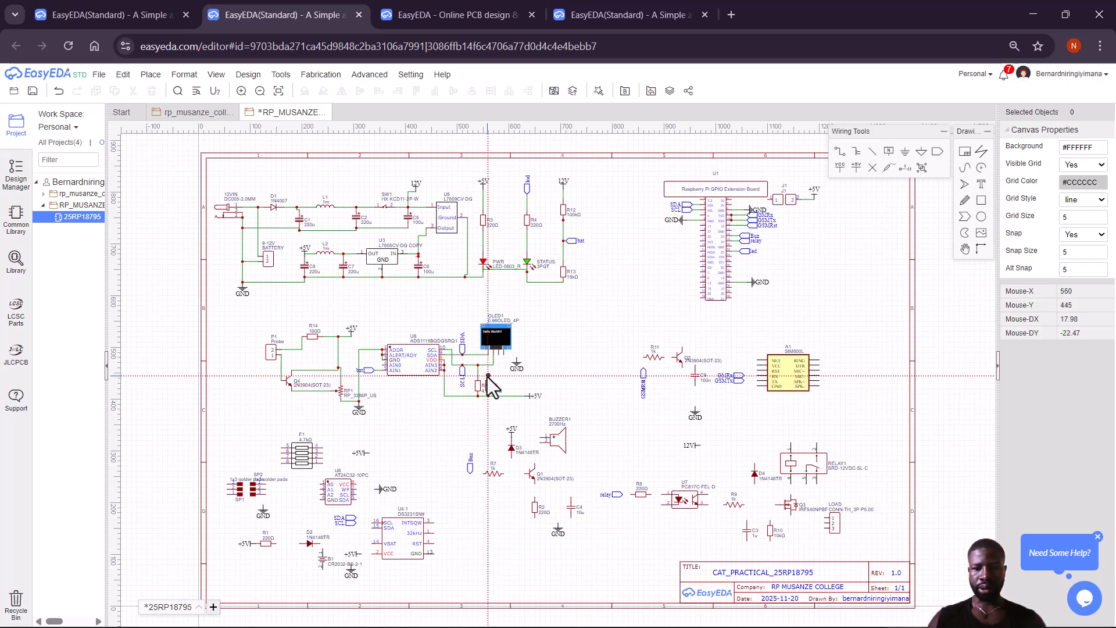
click(487, 376)
click(487, 352)
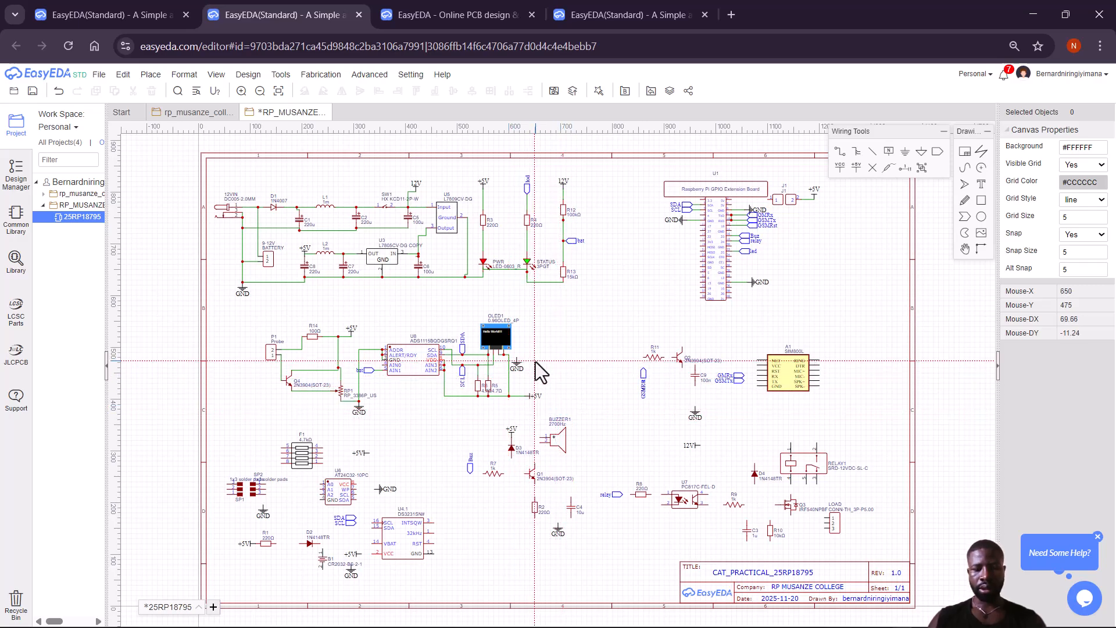
key(ctrl+z)
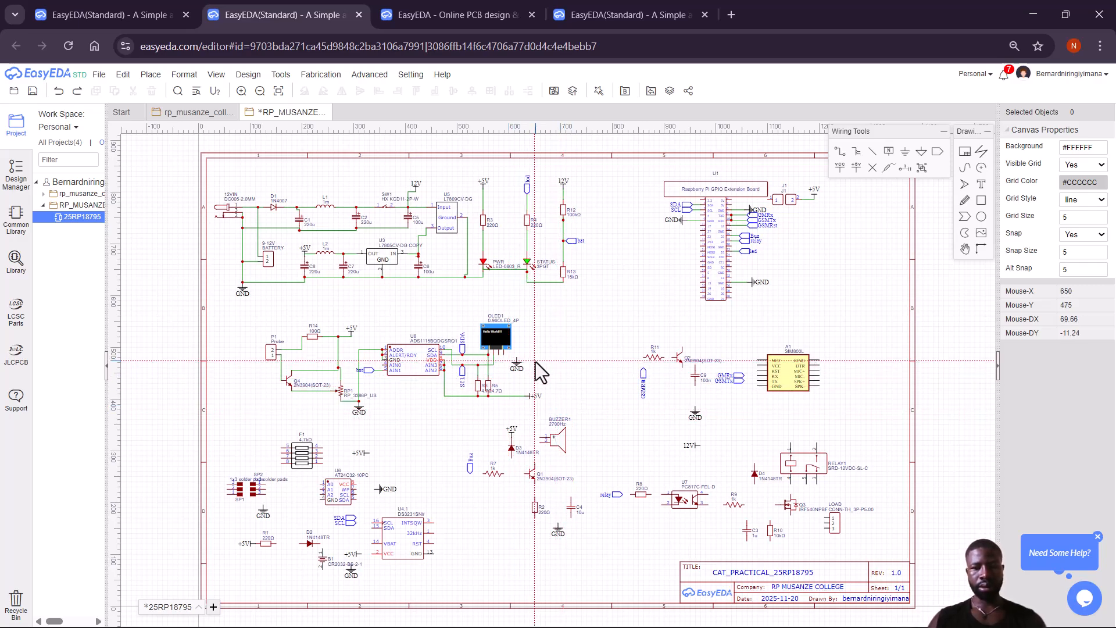
Connect the +5V rail and the GND symbol to the OLED's power pins.
click(498, 355)
click(517, 358)
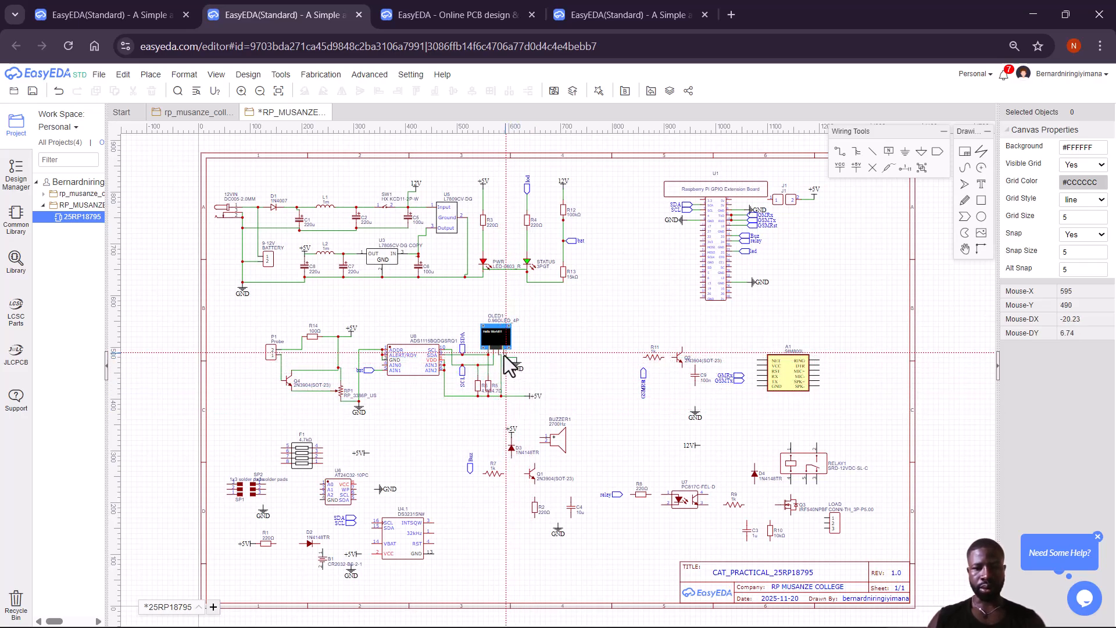
click(503, 356)
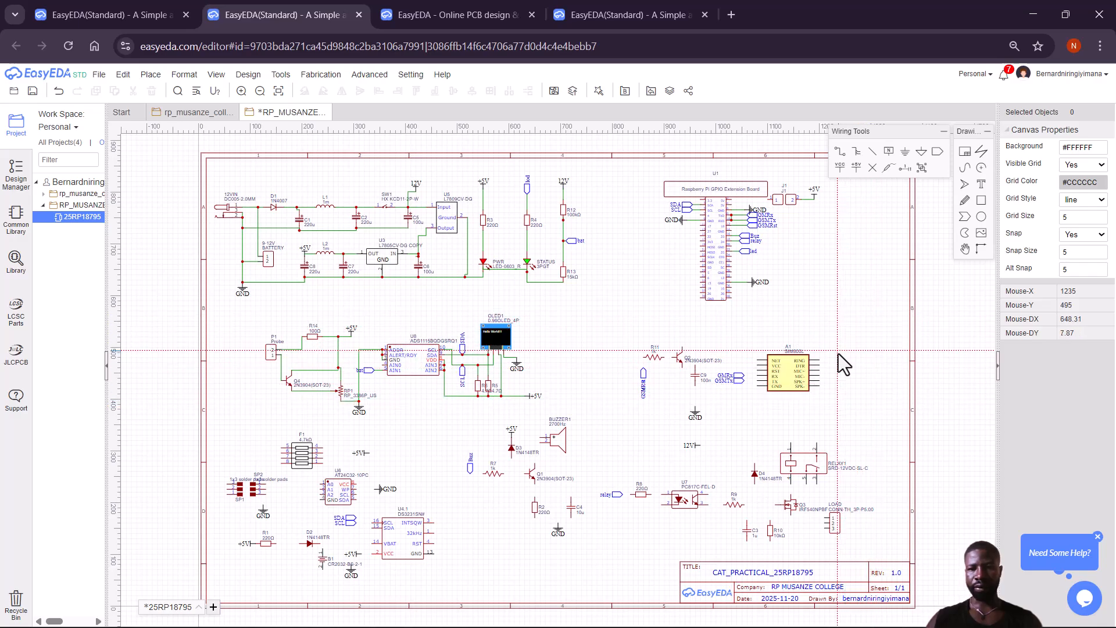
Place the led net label on the Pi header, wire its 5V pin to J1 pin 1, and dismiss the permissions error.
click(744, 250)
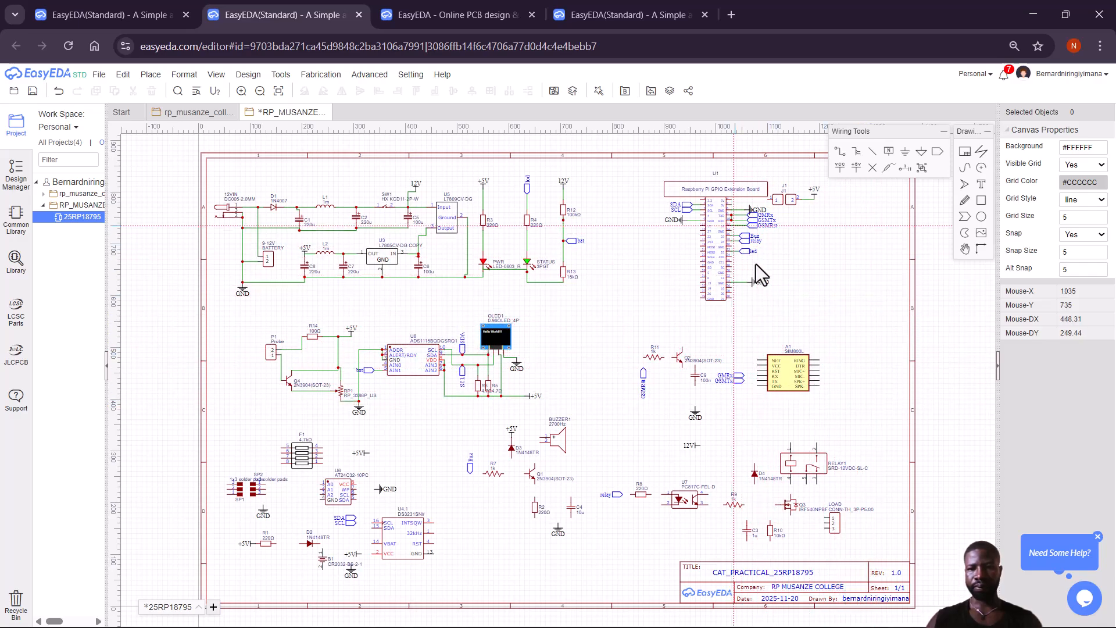
click(732, 200)
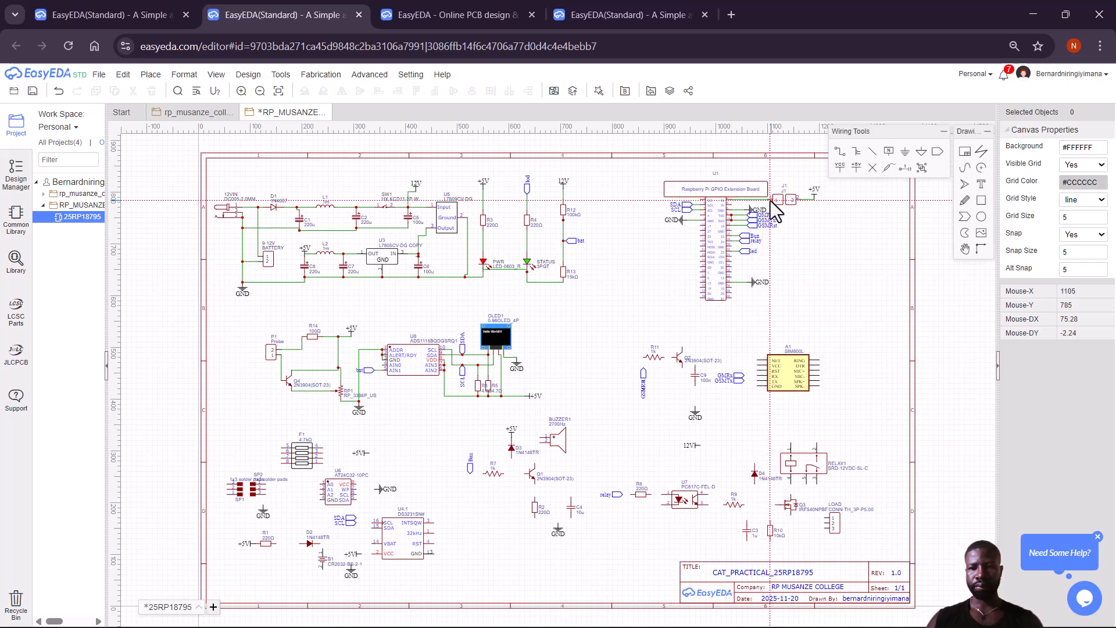
click(767, 200)
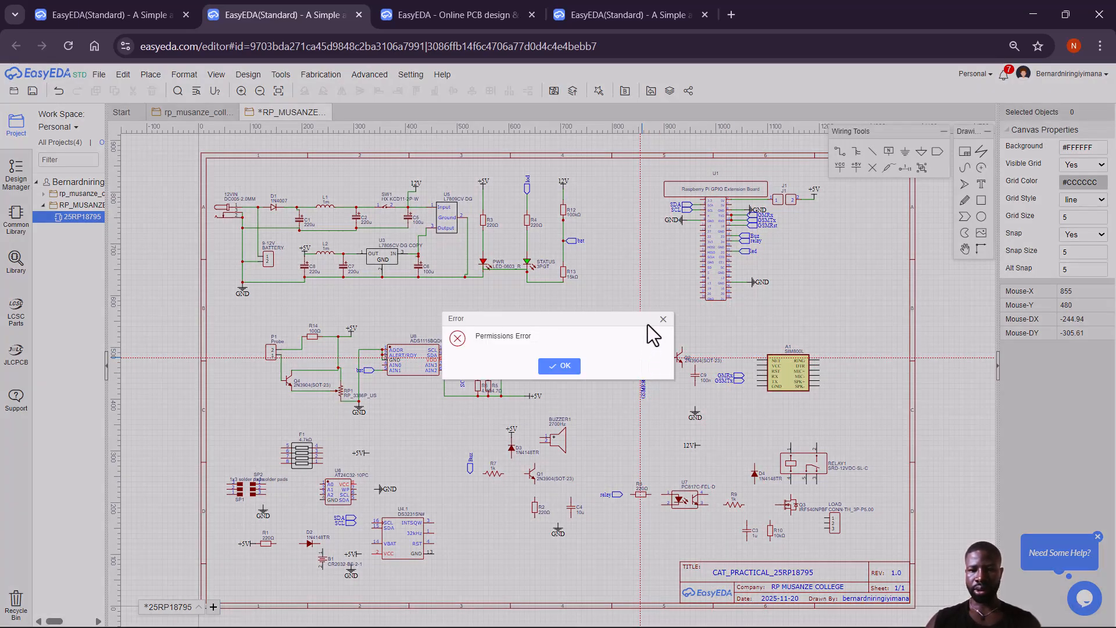
click(662, 320)
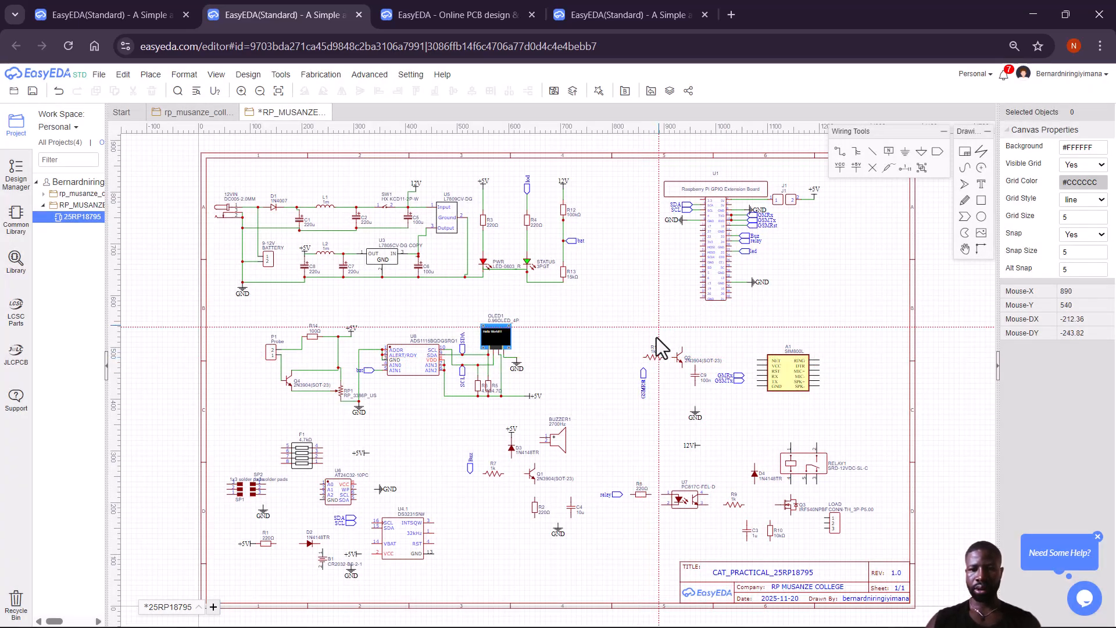
Place the GSMRx label at R11, wire R11 to Q2's base, and ground C9 with a new GND symbol.
click(643, 368)
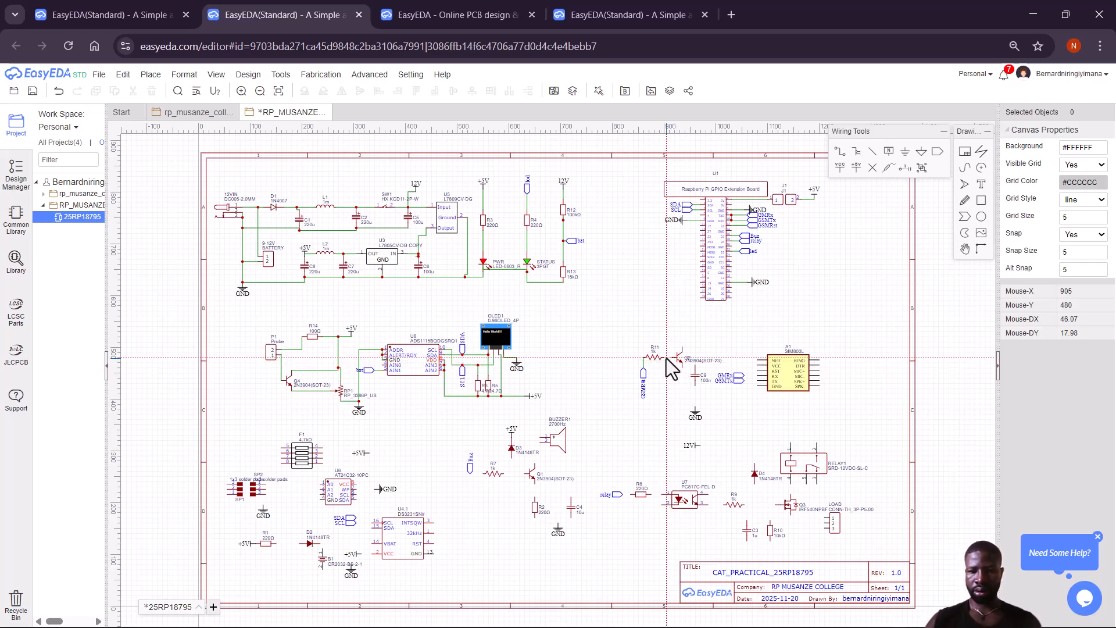
click(665, 358)
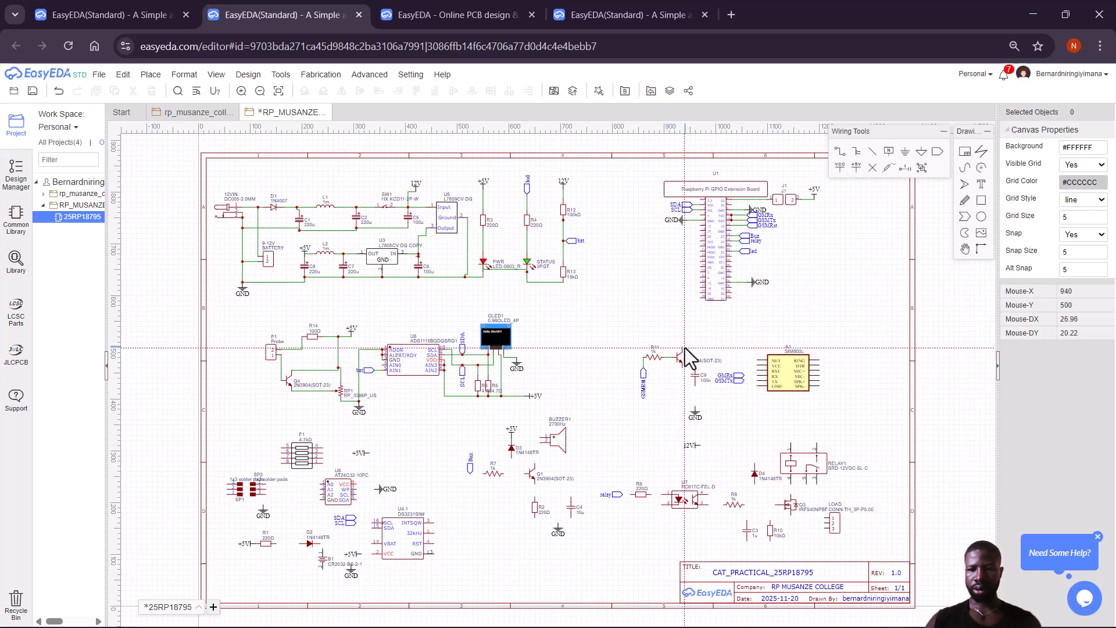
click(695, 407)
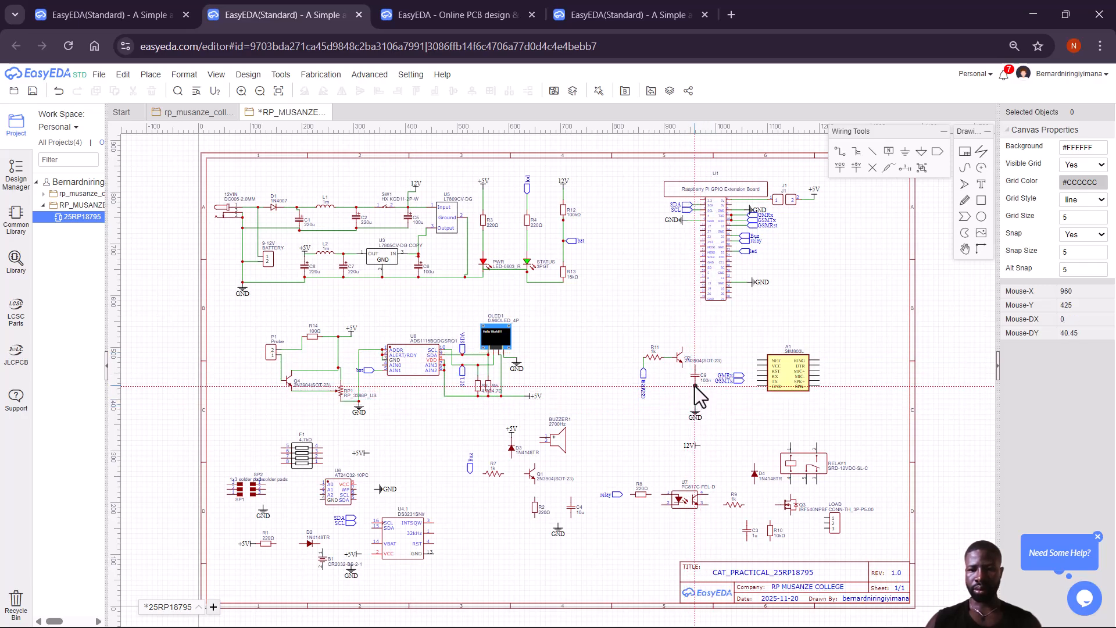
click(695, 386)
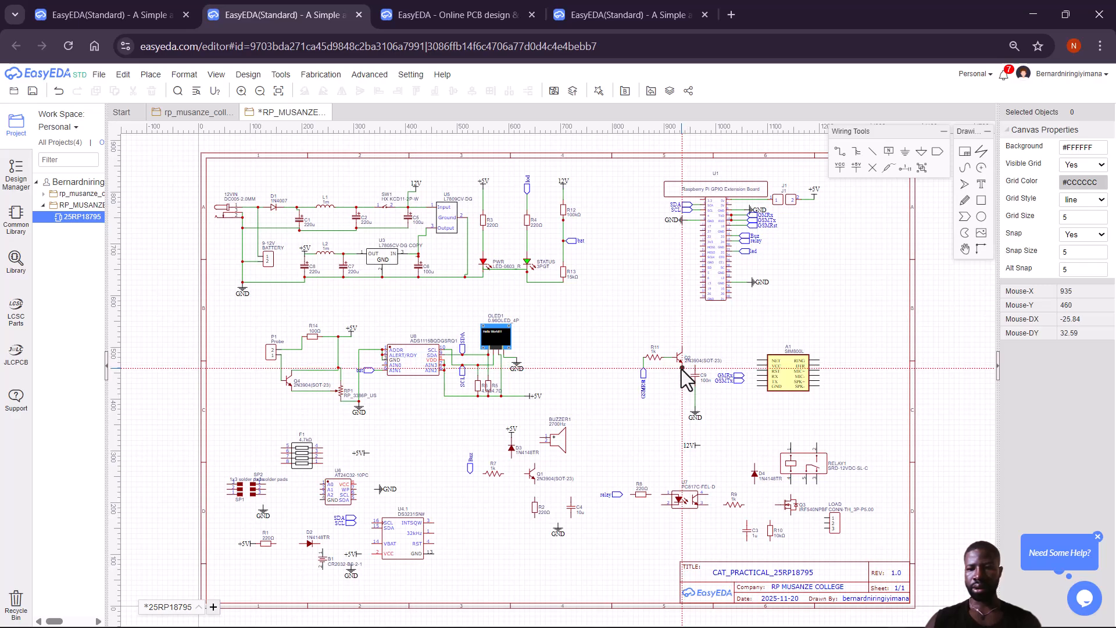
Tie Q2's emitter and the SIM800L GND pin to C9's ground junction.
click(682, 368)
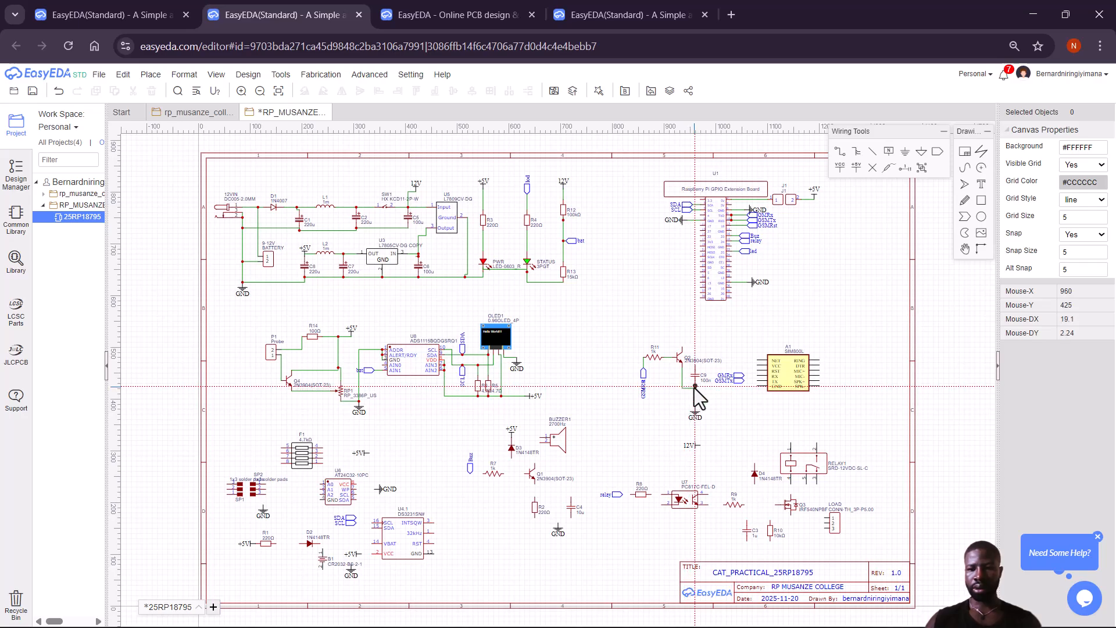
click(695, 386)
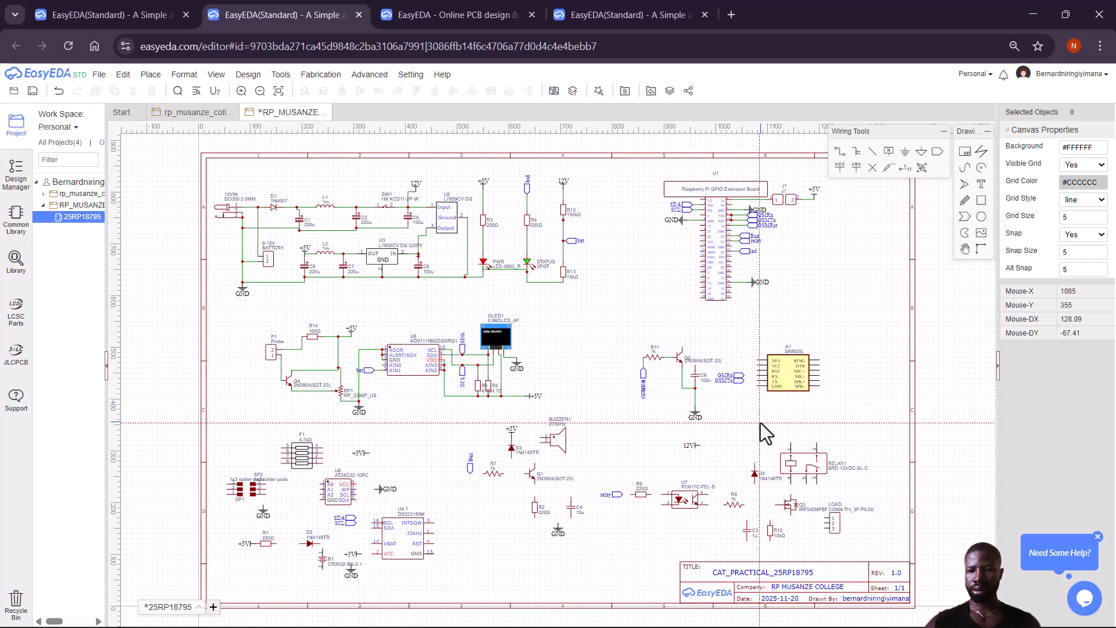
click(696, 386)
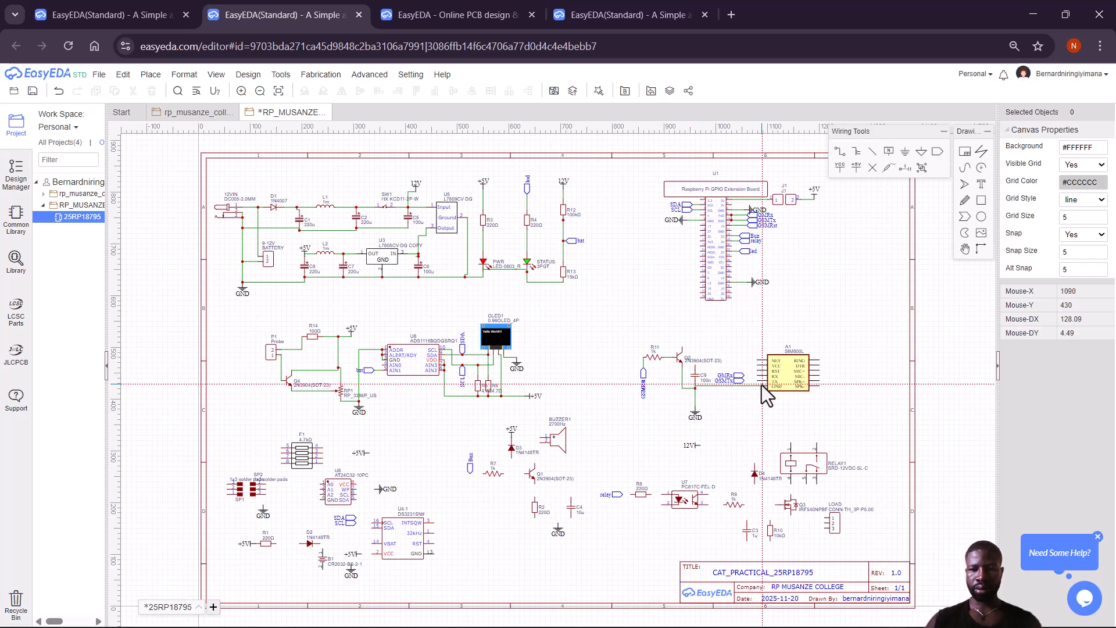
click(762, 386)
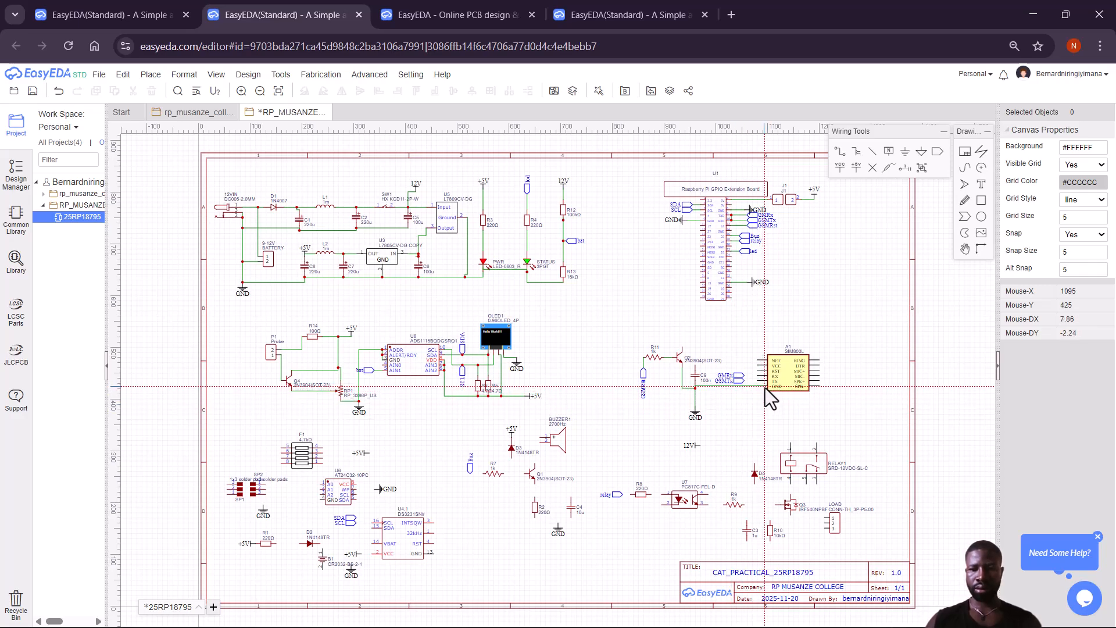
click(761, 386)
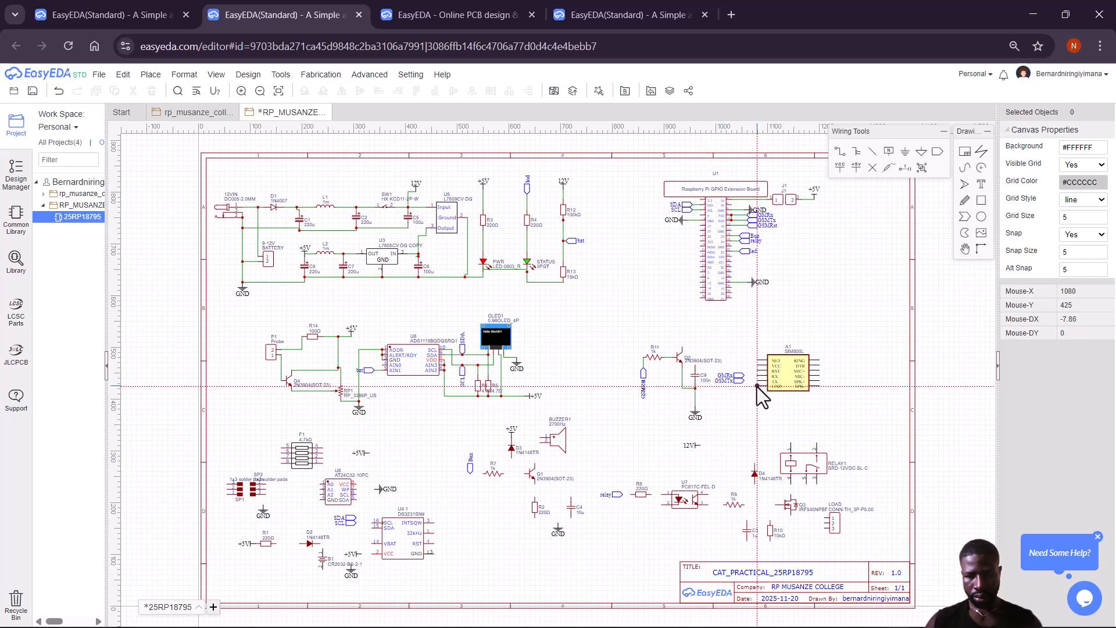
click(697, 389)
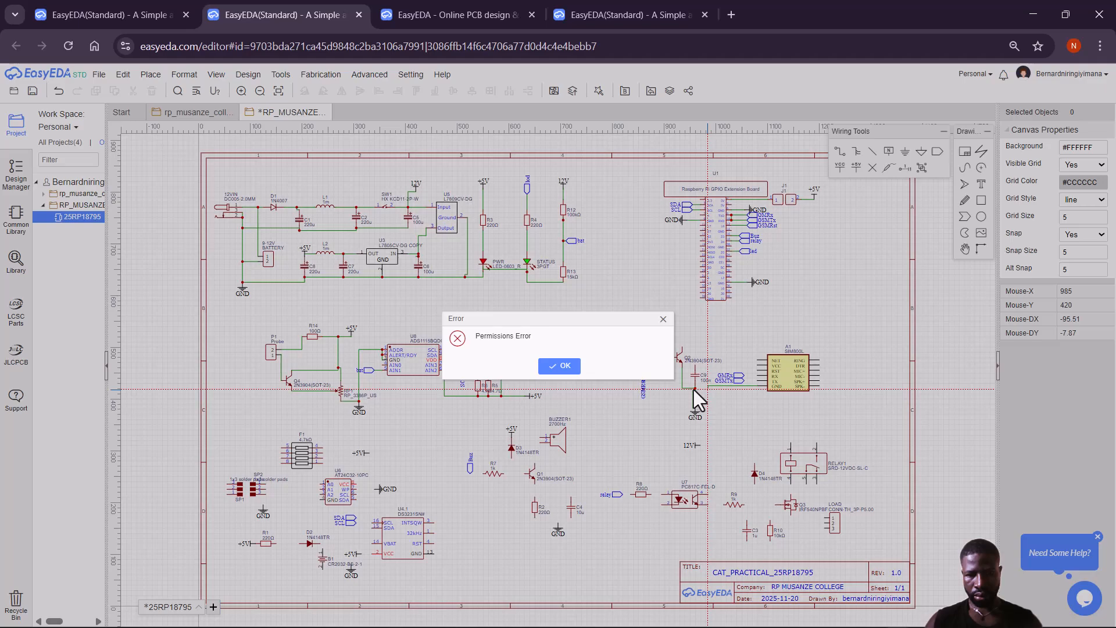
Dismiss the permissions error and wire Q2's top pin to the SIM800L RST pin.
click(560, 366)
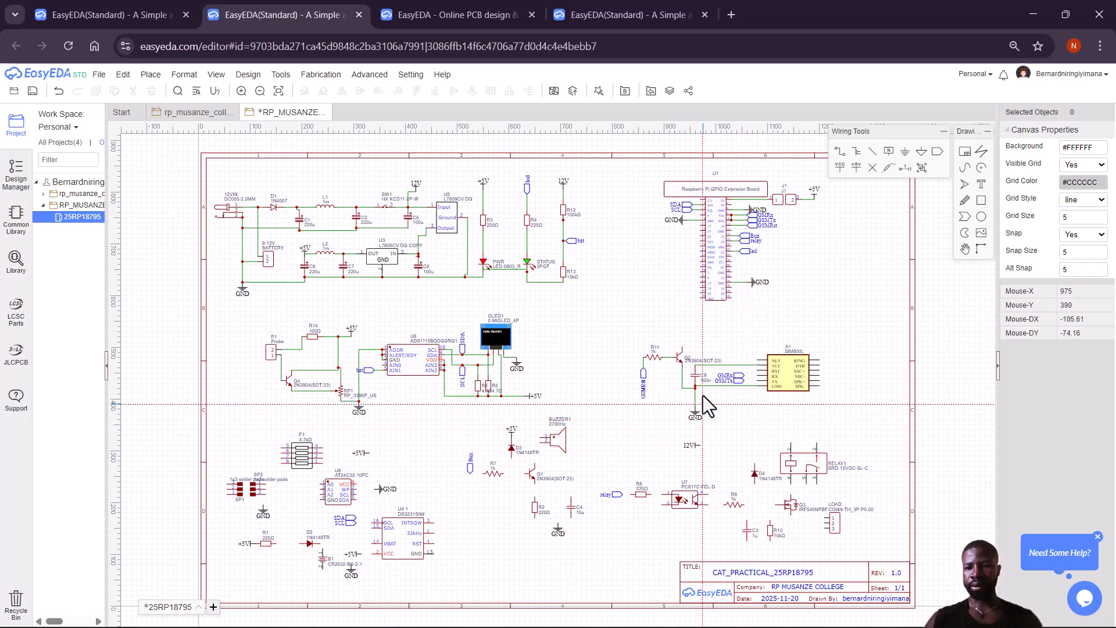
click(683, 348)
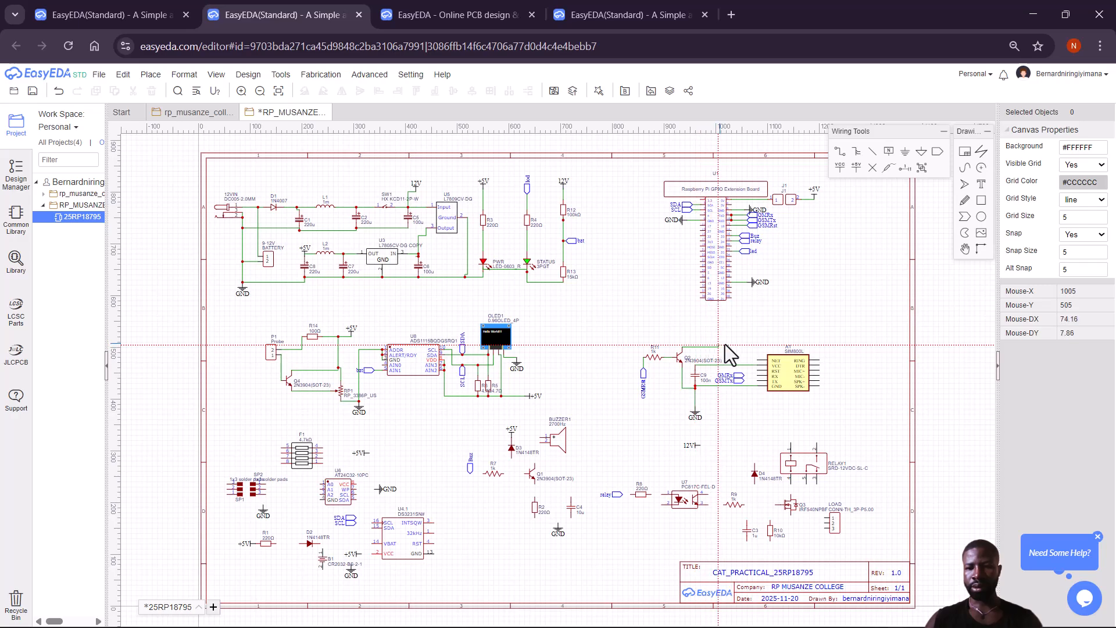
click(759, 371)
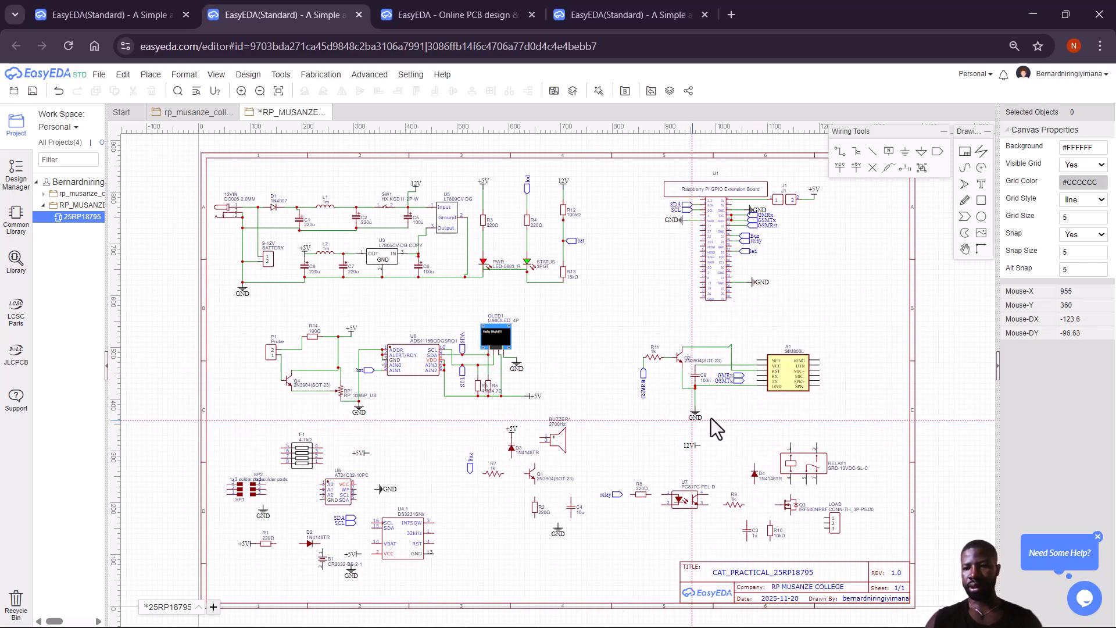
Abandon the stray GSMRx wire and connect the GSMTx net label to the SIM800L TX pin.
click(744, 375)
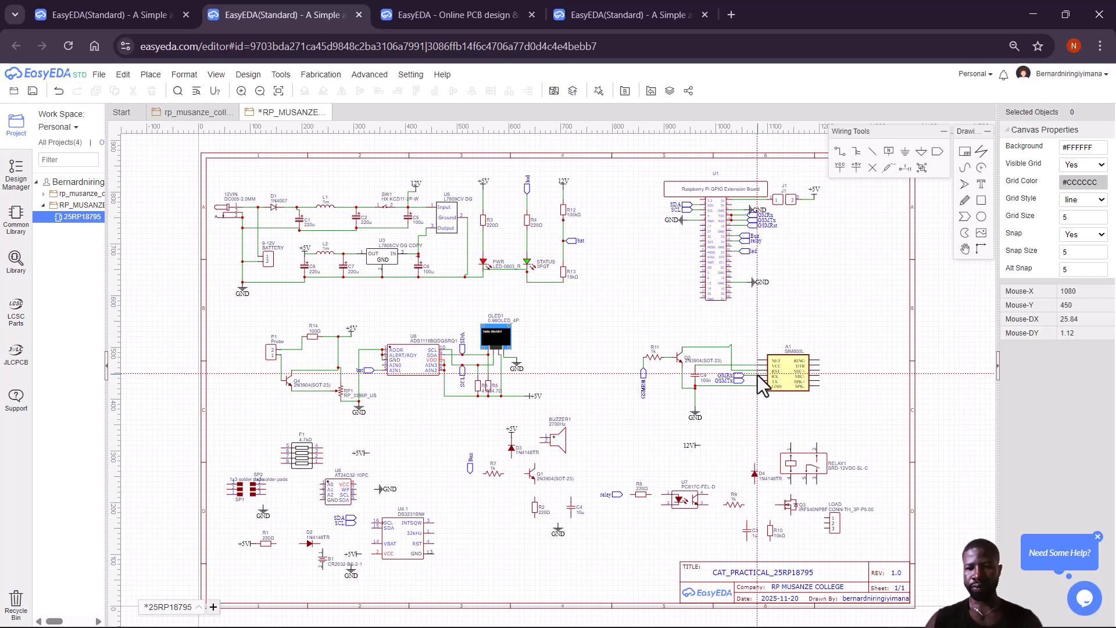
click(758, 376)
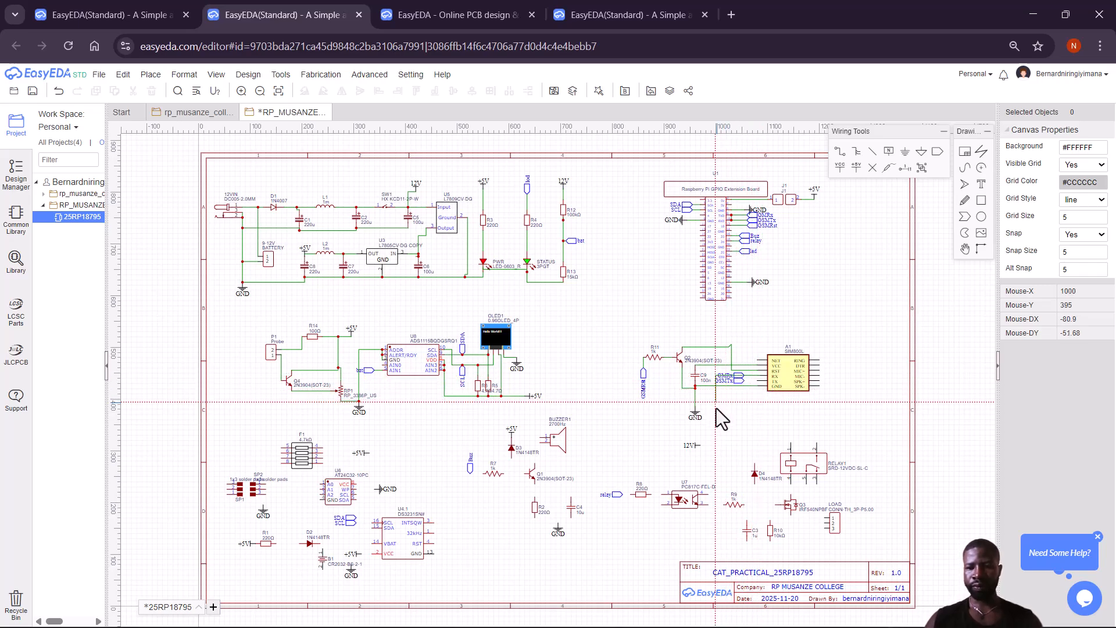
click(759, 375)
key(Escape)
key(w)
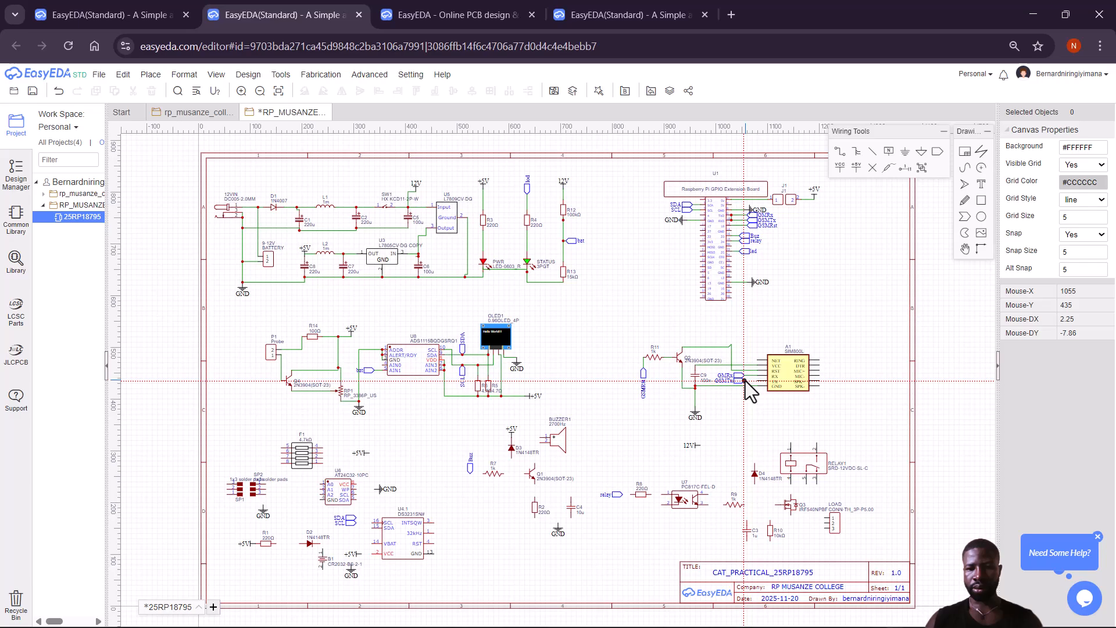
click(746, 381)
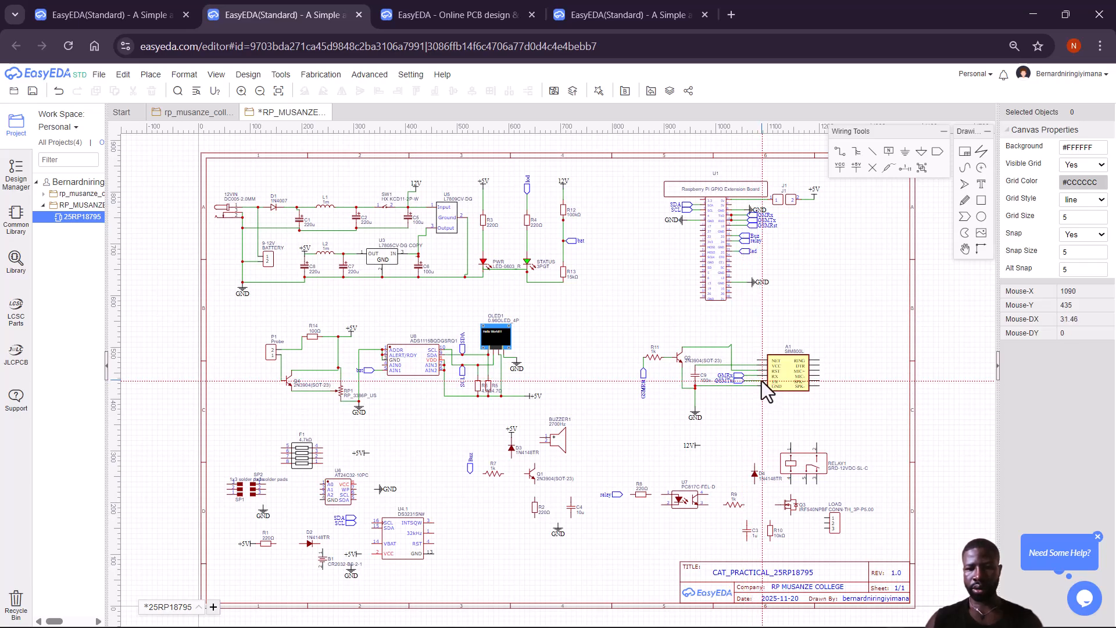
click(745, 382)
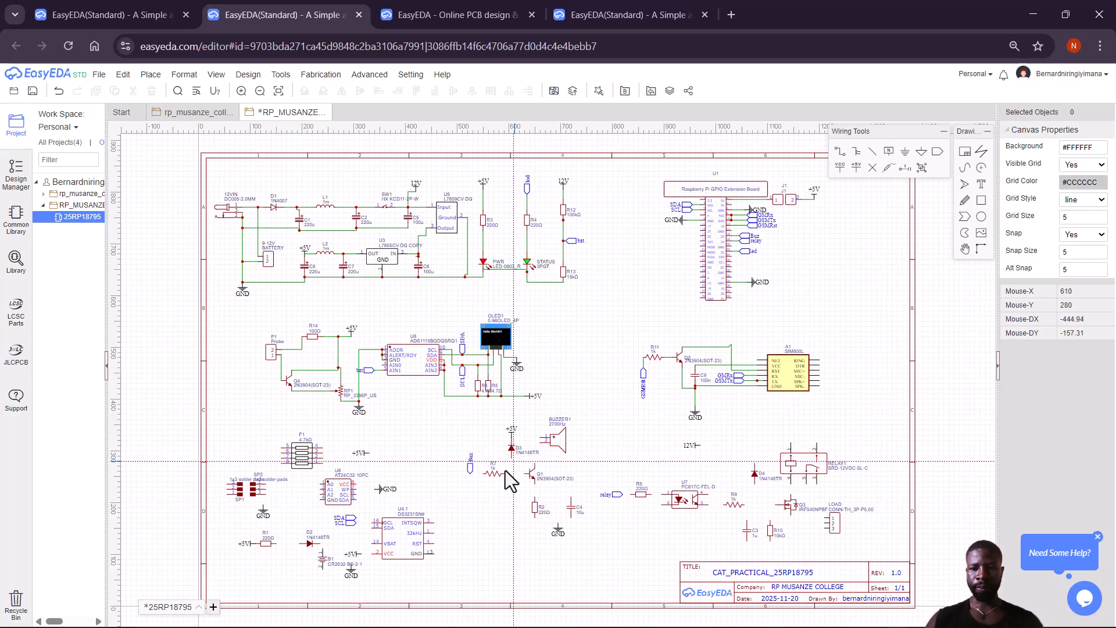
Wire the Buz label through R7 to Q1's base, dismissing the permissions error.
click(470, 475)
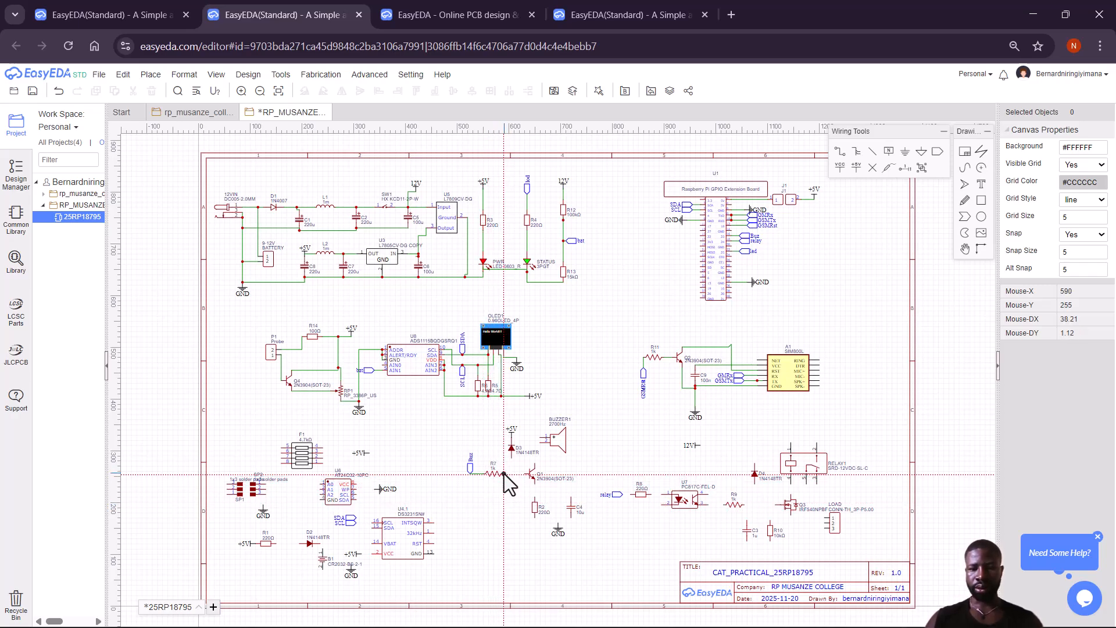
click(504, 473)
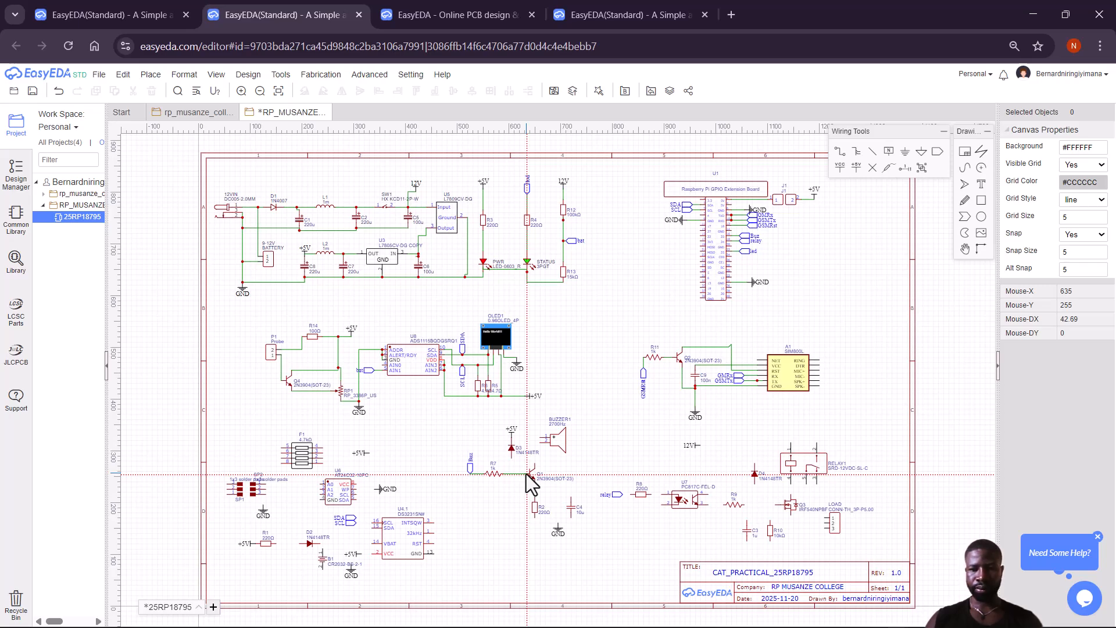
click(526, 475)
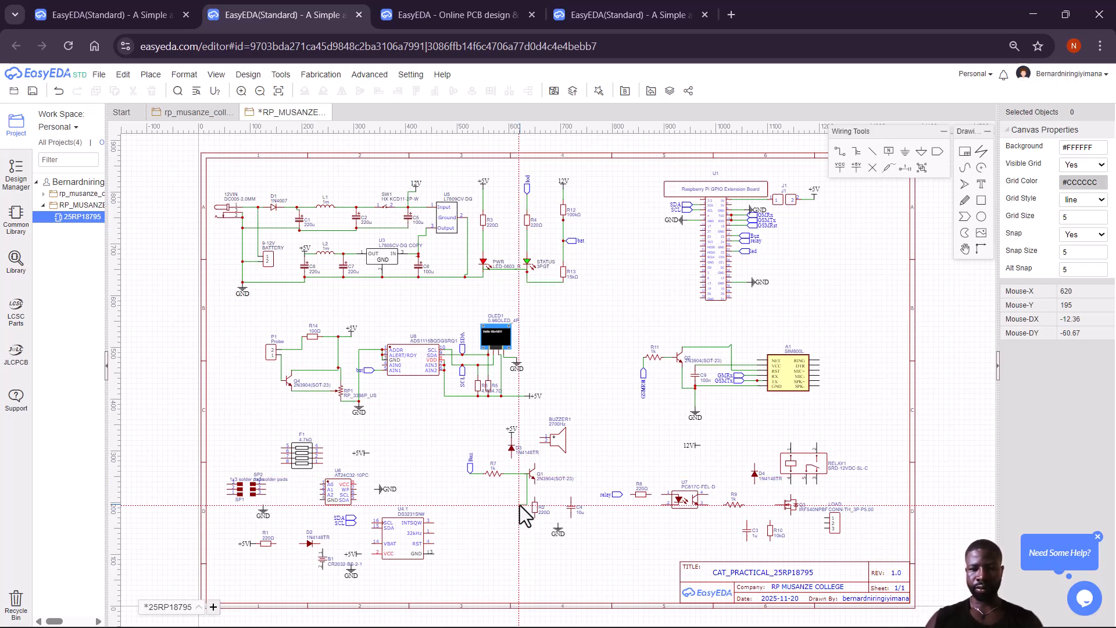
click(527, 474)
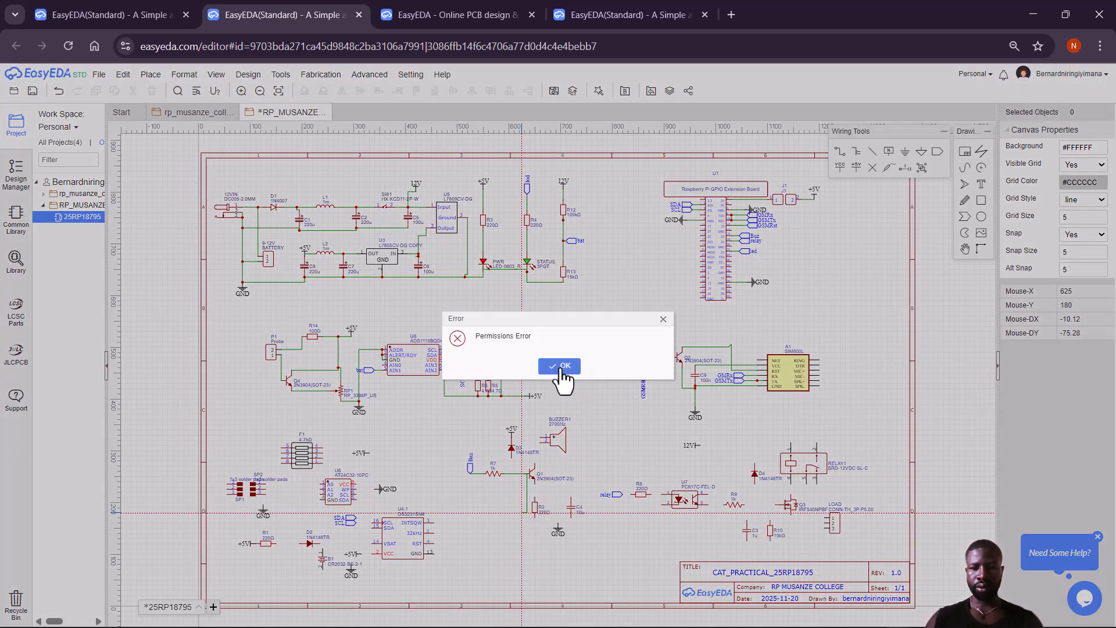
click(561, 370)
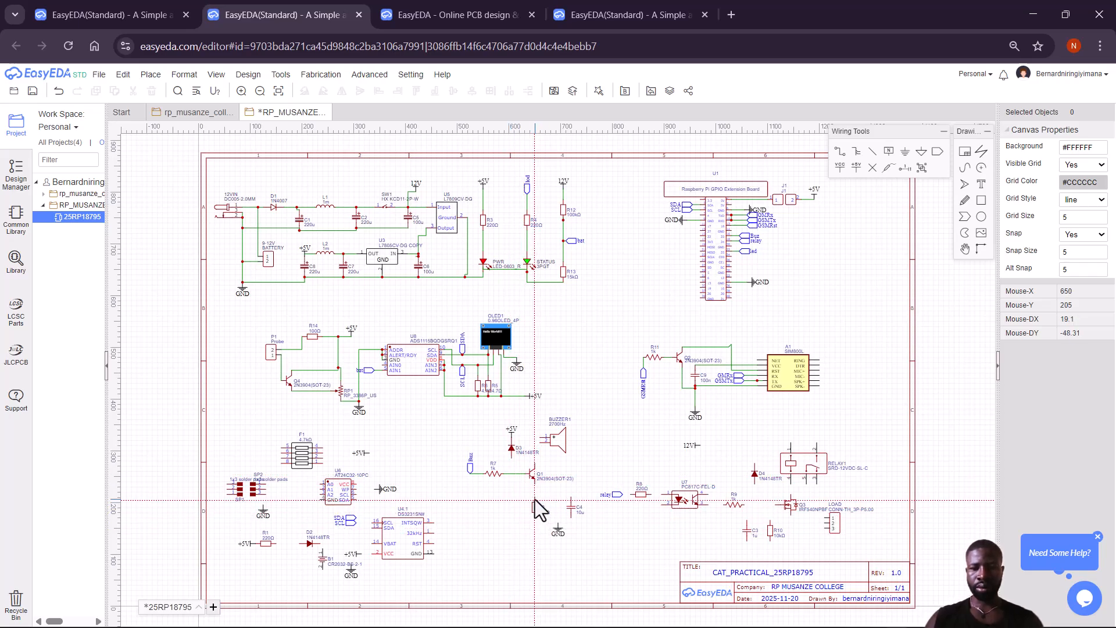
Connect R2's top pin to Q1's emitter.
click(535, 498)
click(535, 480)
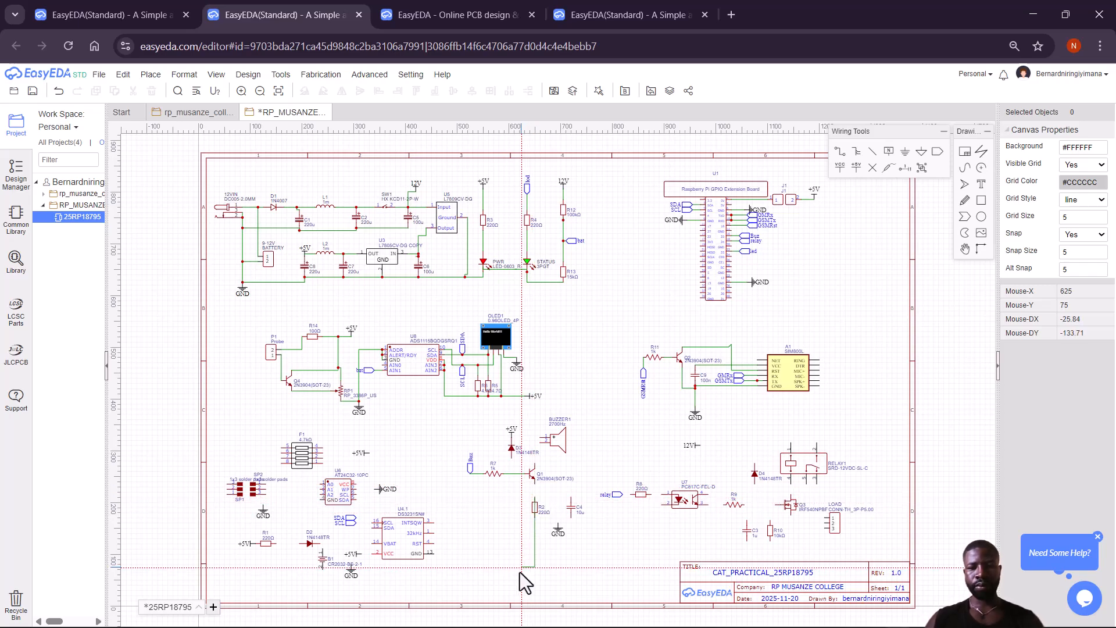
click(534, 500)
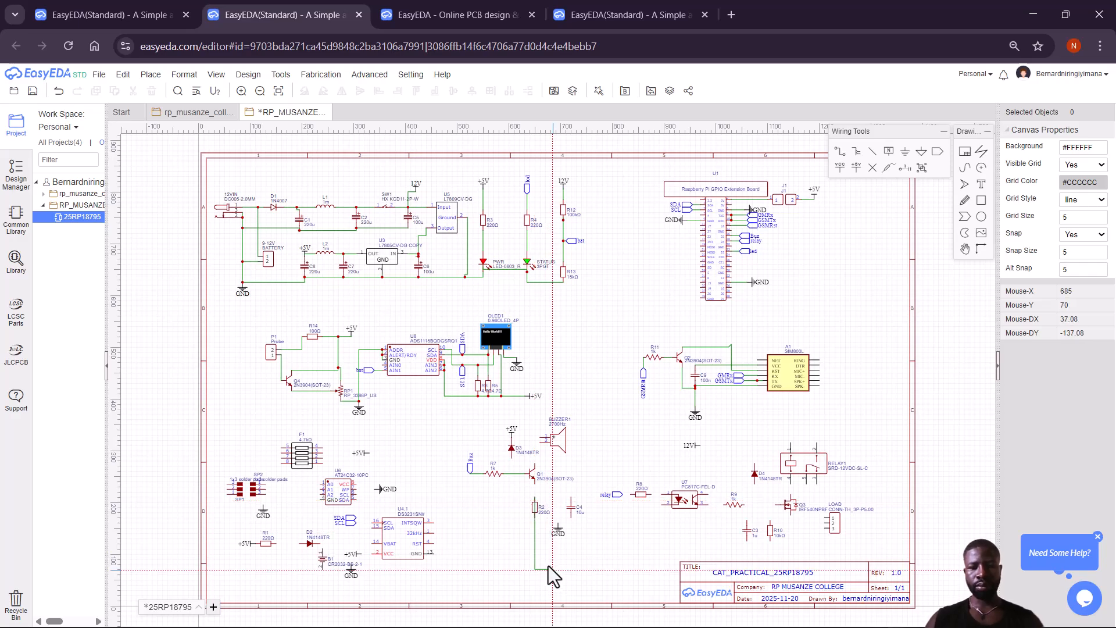
click(535, 484)
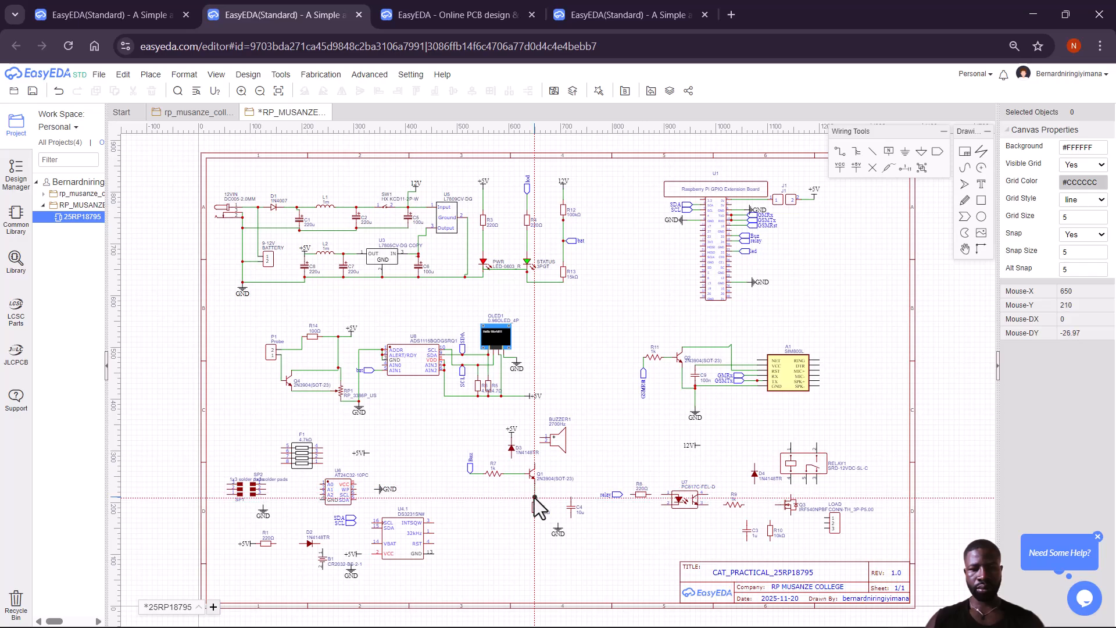
click(534, 499)
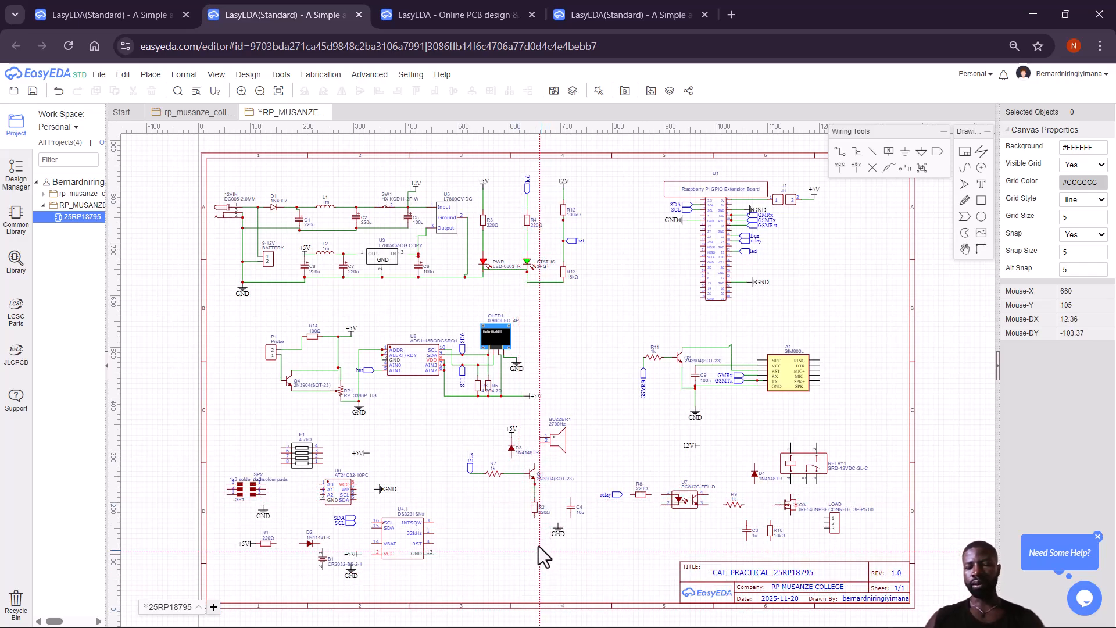
Join R2's bottom pin to C4's bottom pin and tie that wire to ground.
click(535, 517)
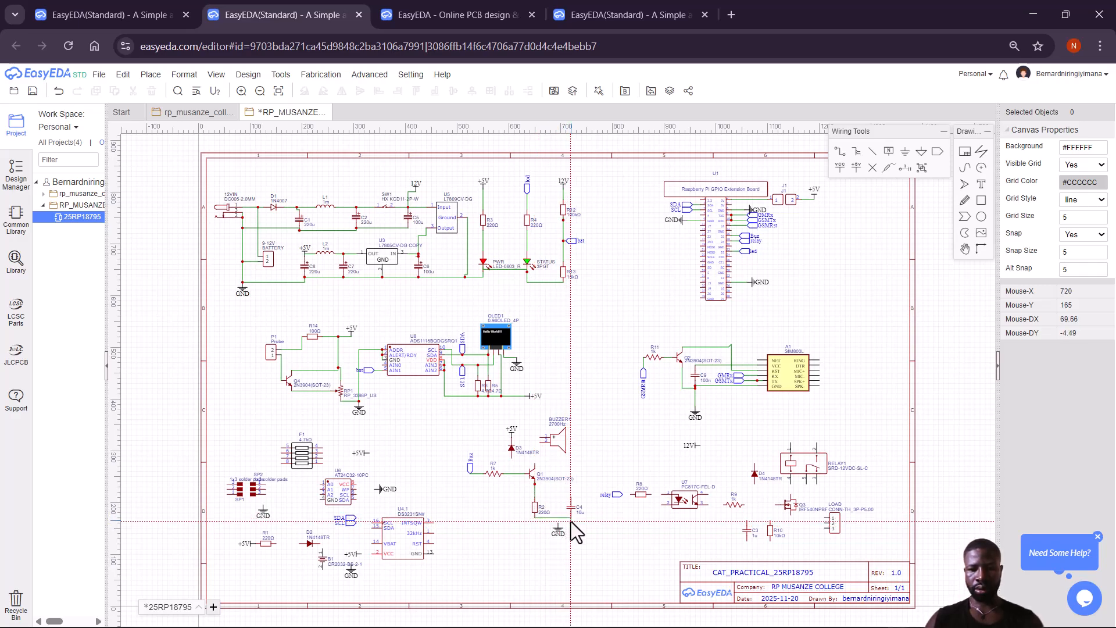
click(571, 519)
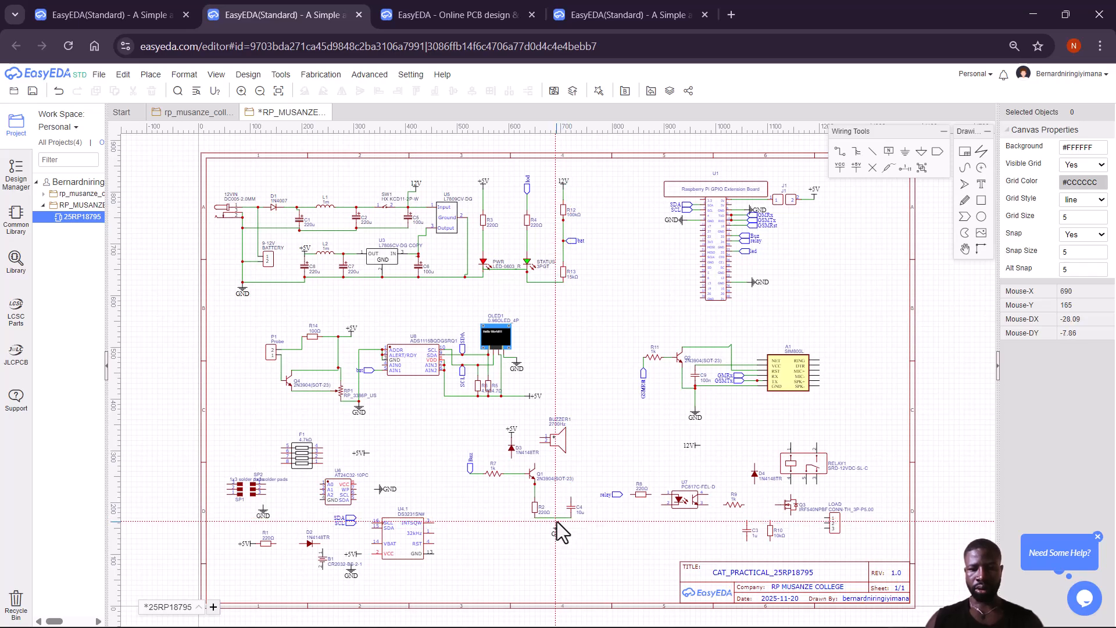
click(557, 524)
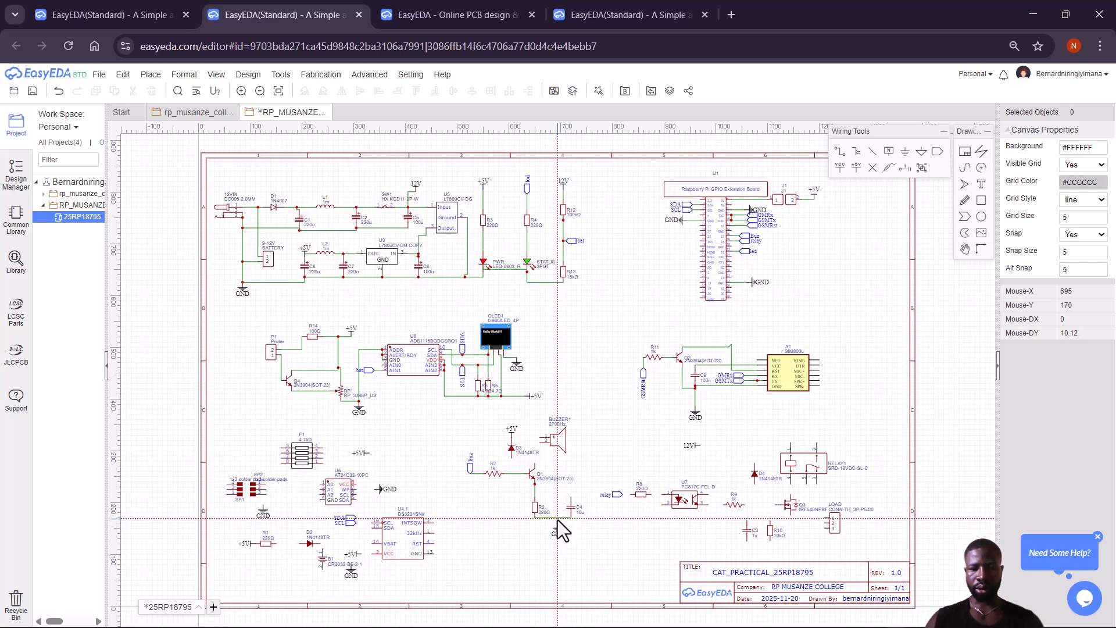
click(557, 518)
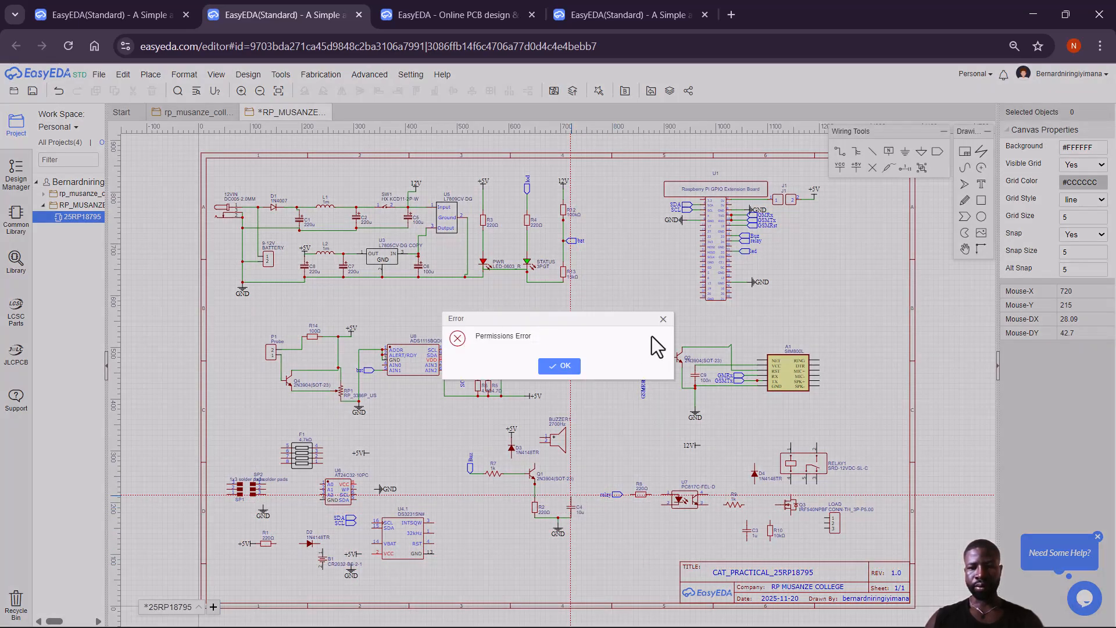
Dismiss the permissions errors and route a wire from C4's top pin past Q1 to D3's cathode.
click(561, 367)
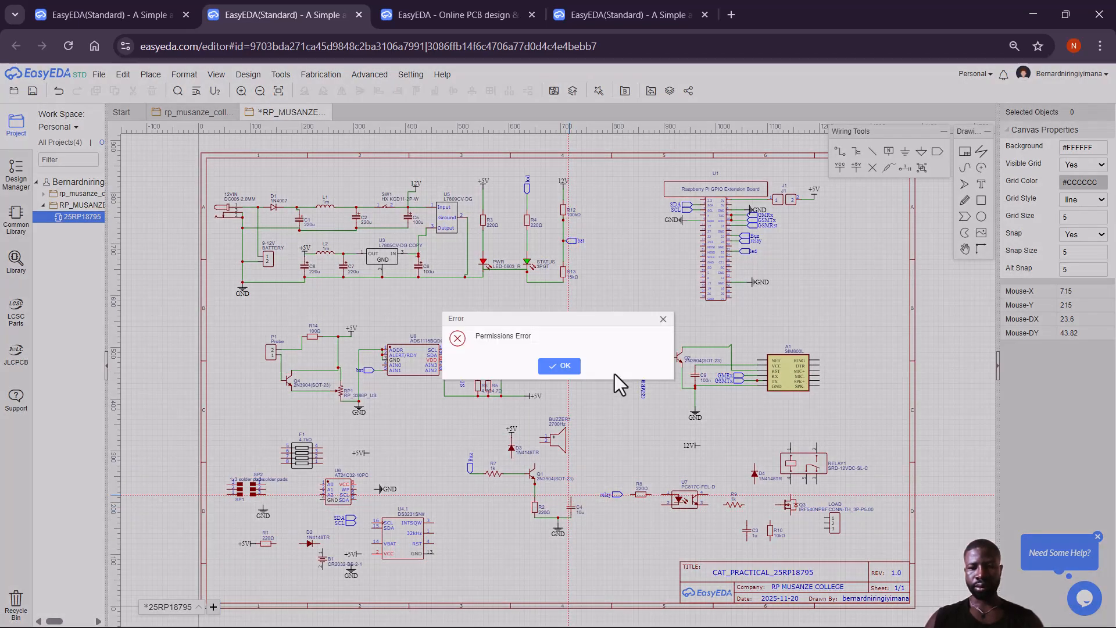
click(663, 319)
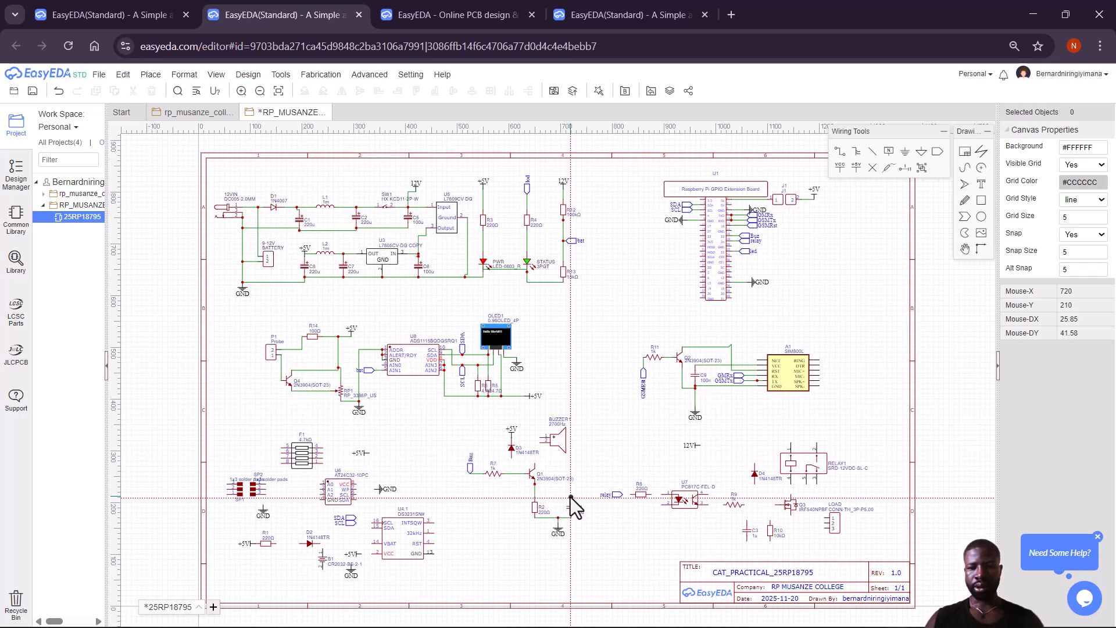
click(570, 497)
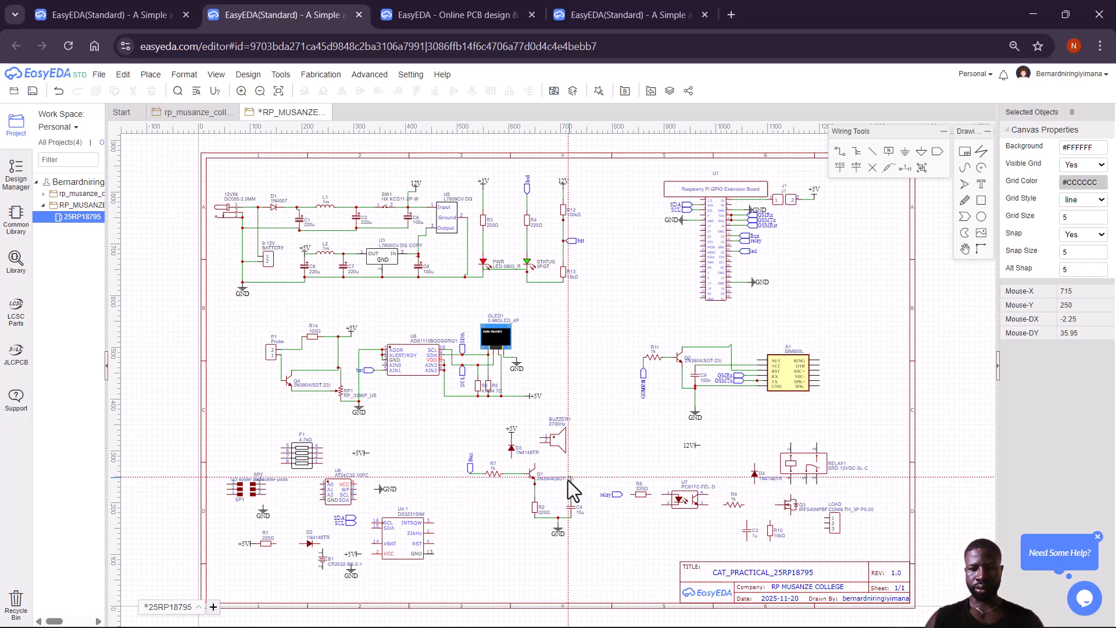
click(534, 484)
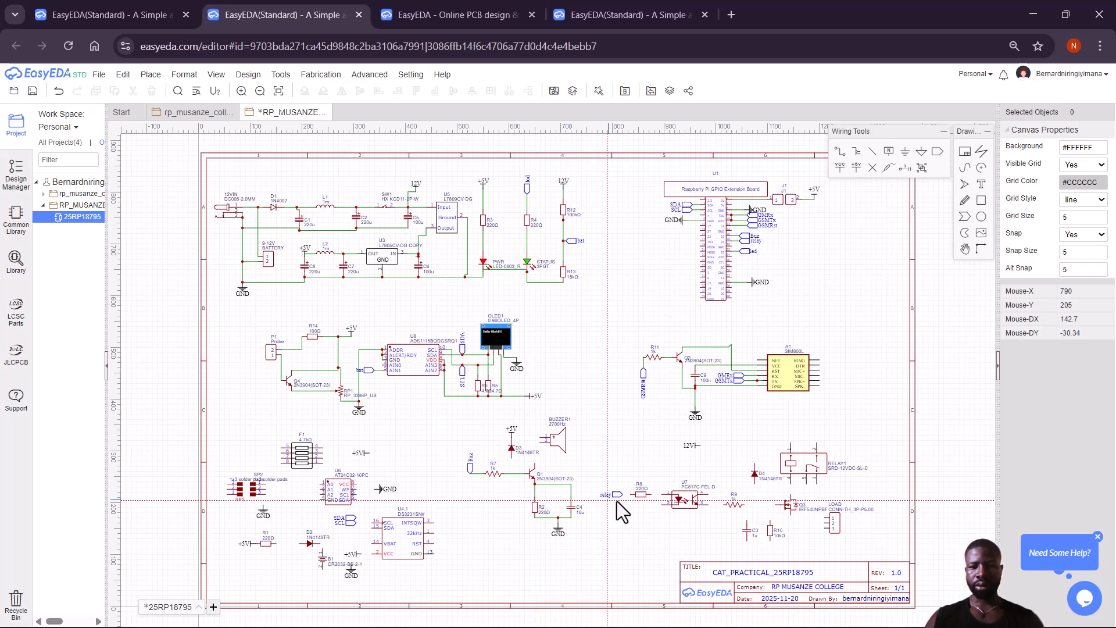
click(534, 465)
click(511, 458)
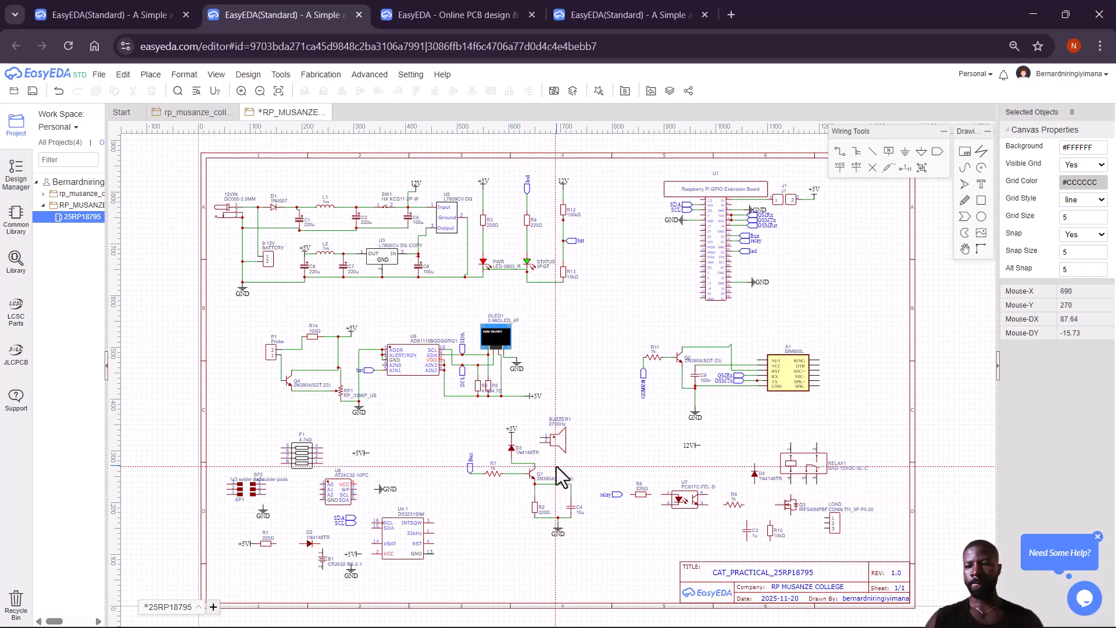
Connect the D3/+5V node to BUZZER1 pin 1.
click(512, 439)
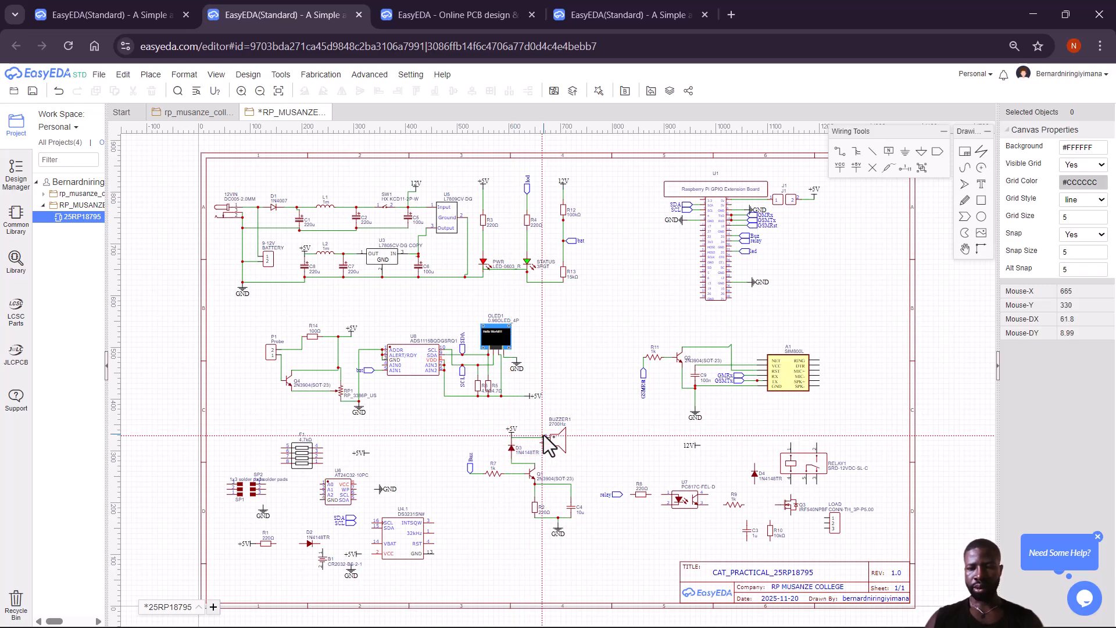
click(544, 437)
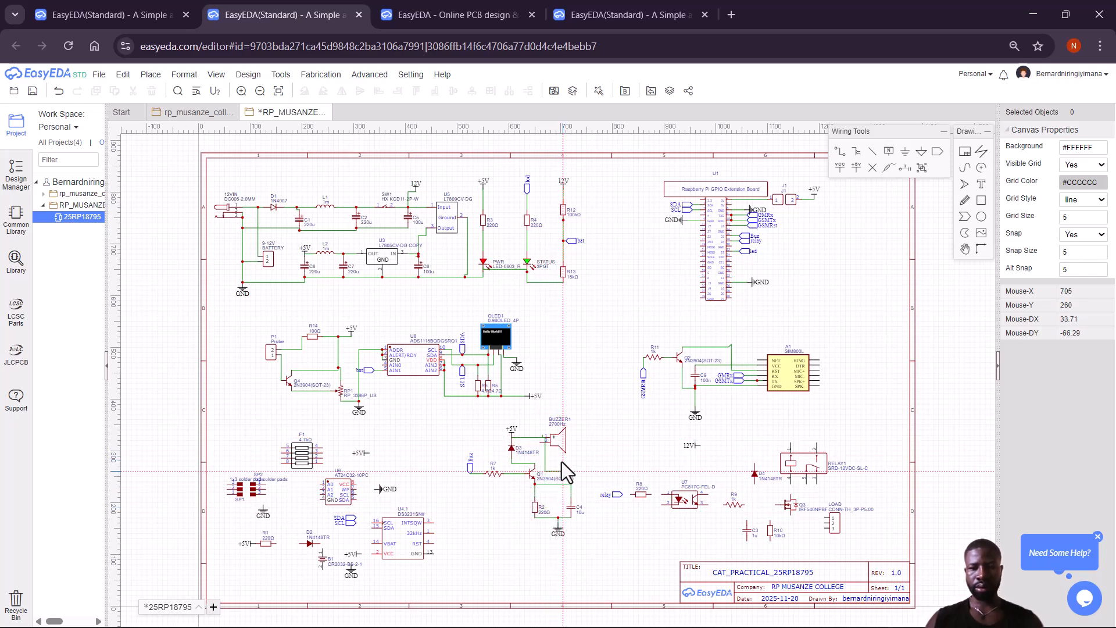
click(541, 438)
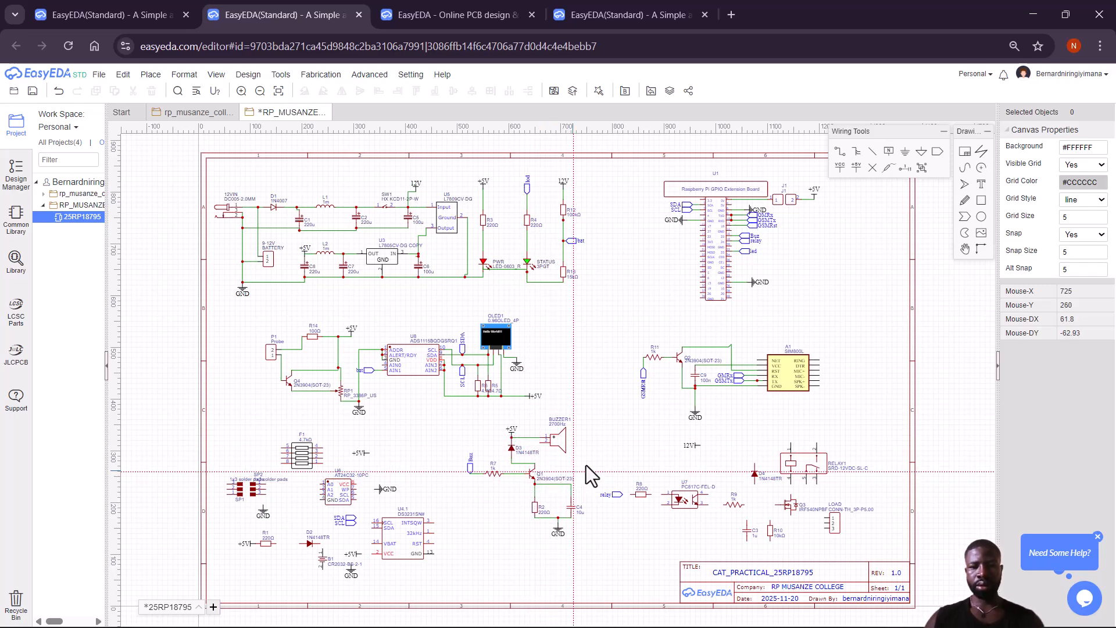
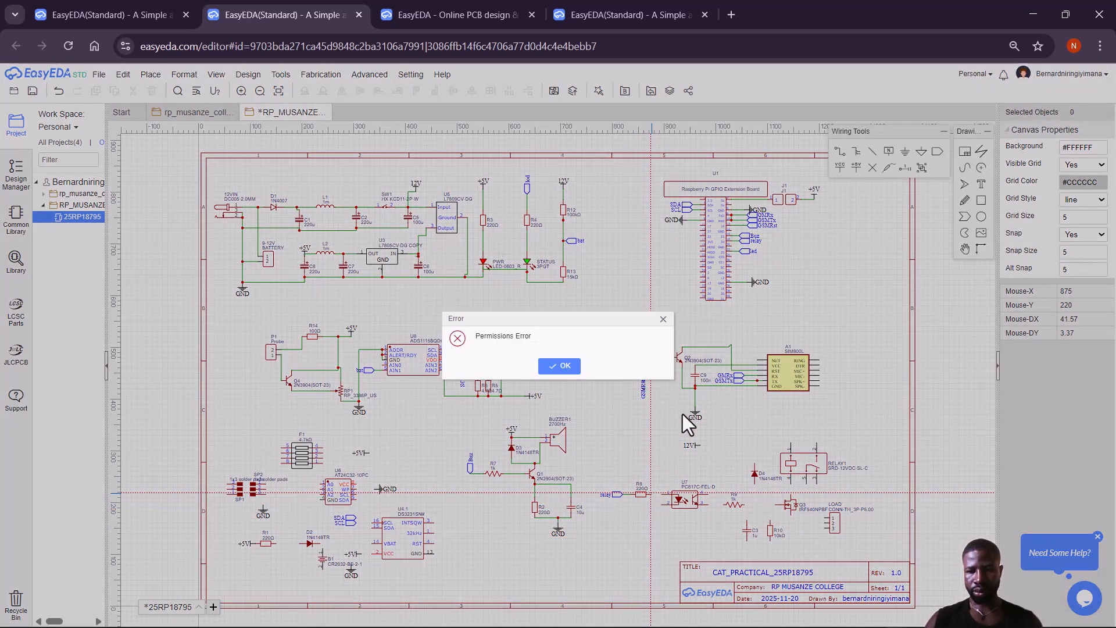
Wire U7 pin 4 through D4's top pin to the 12V net port.
click(663, 320)
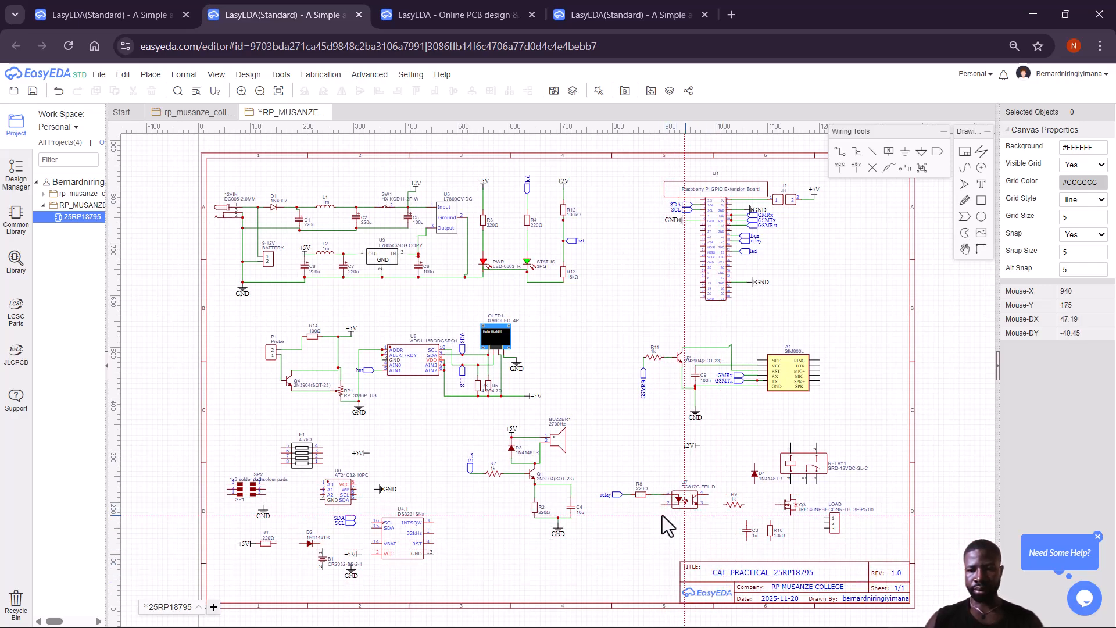
click(708, 494)
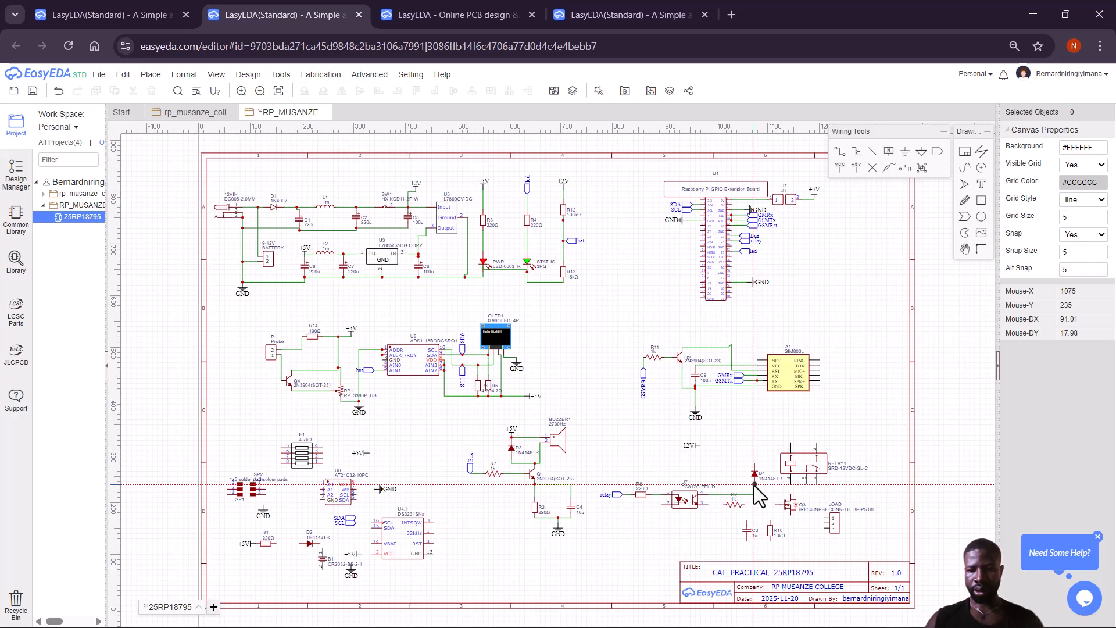
click(754, 464)
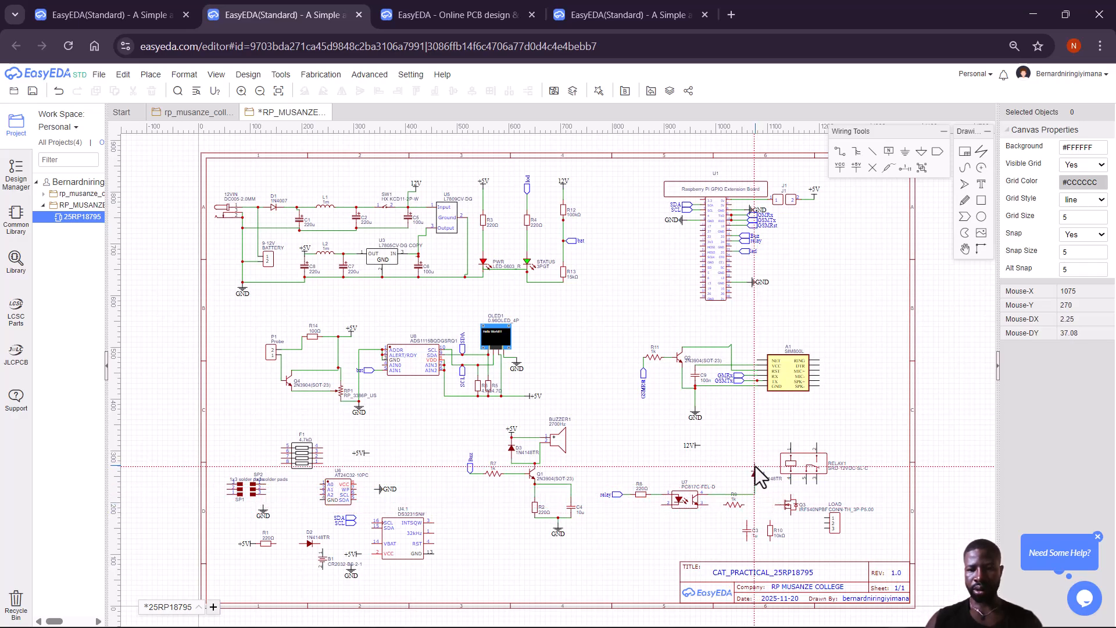
click(701, 446)
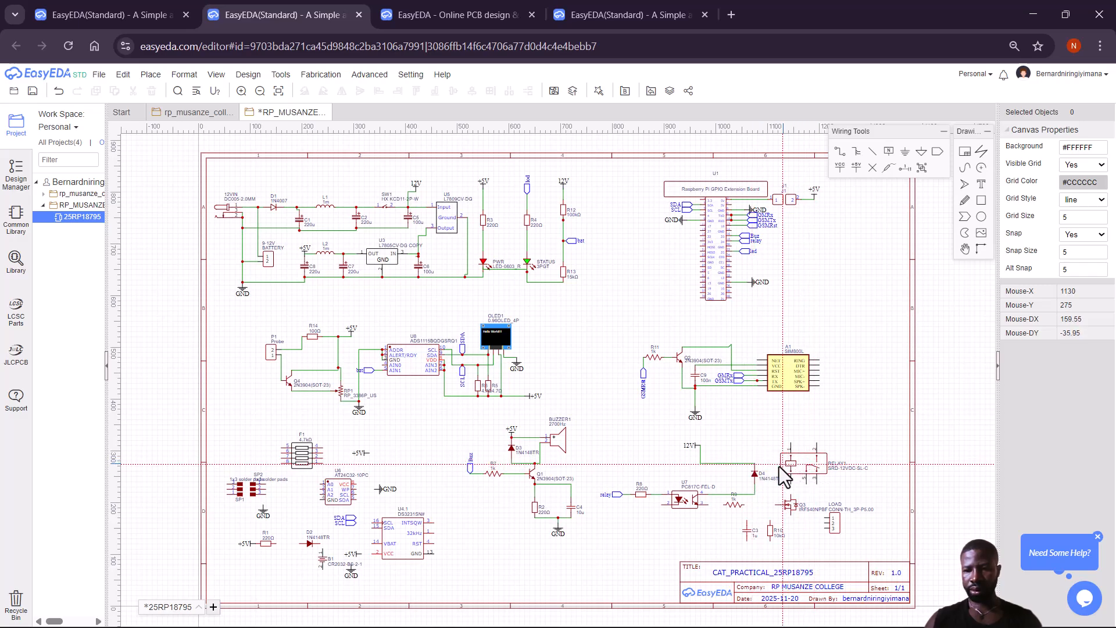
Run the 12V line to RELAY1's top pin and start a wire from pin 2.
click(701, 446)
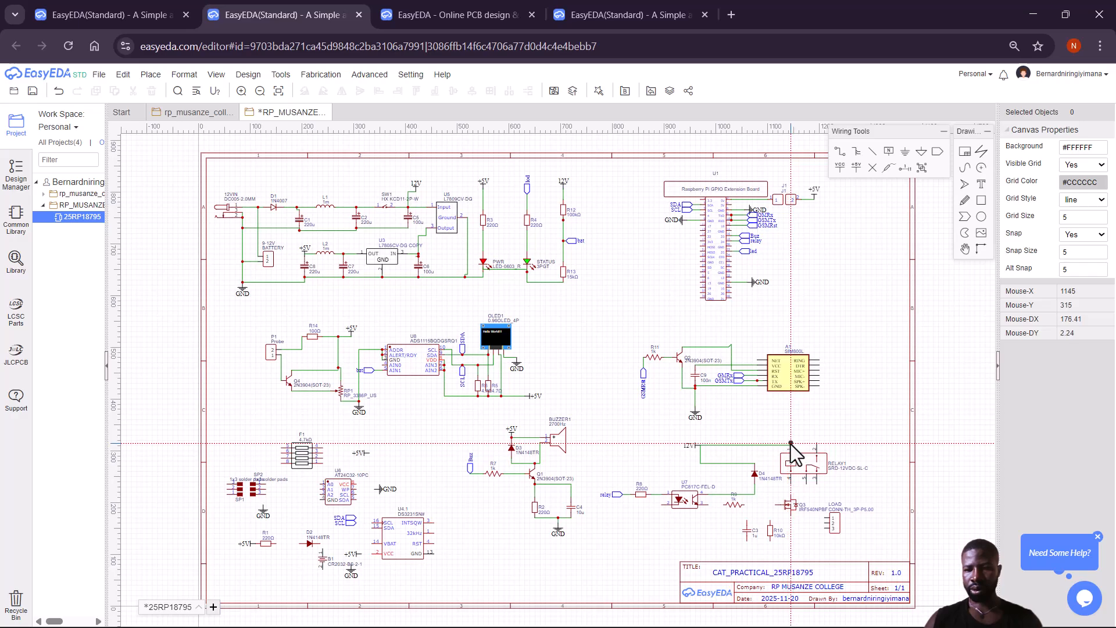
click(791, 443)
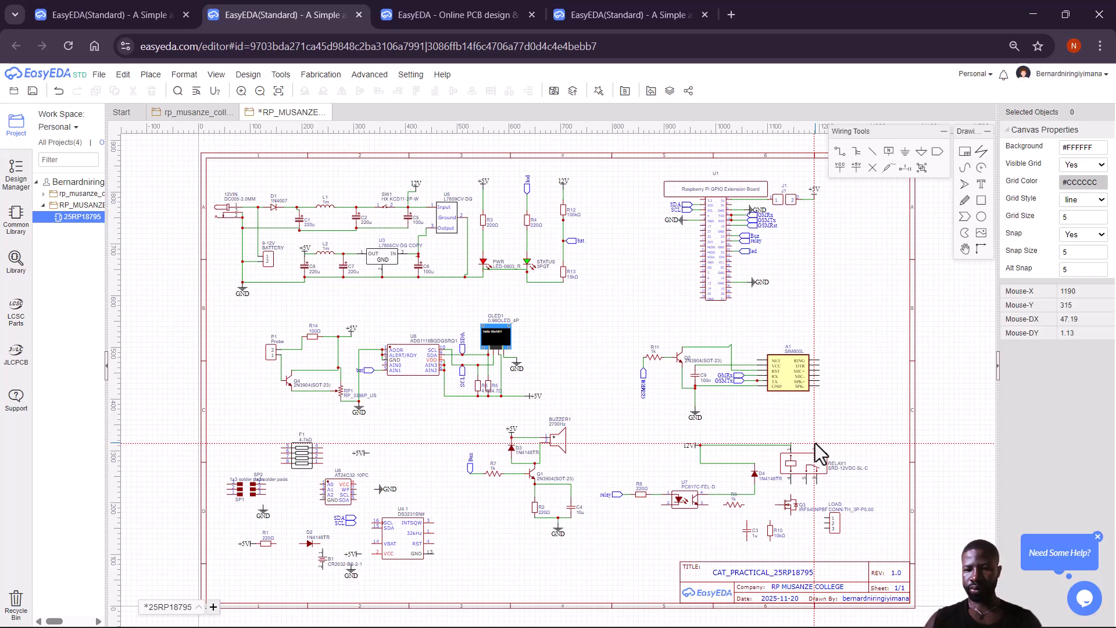
click(816, 443)
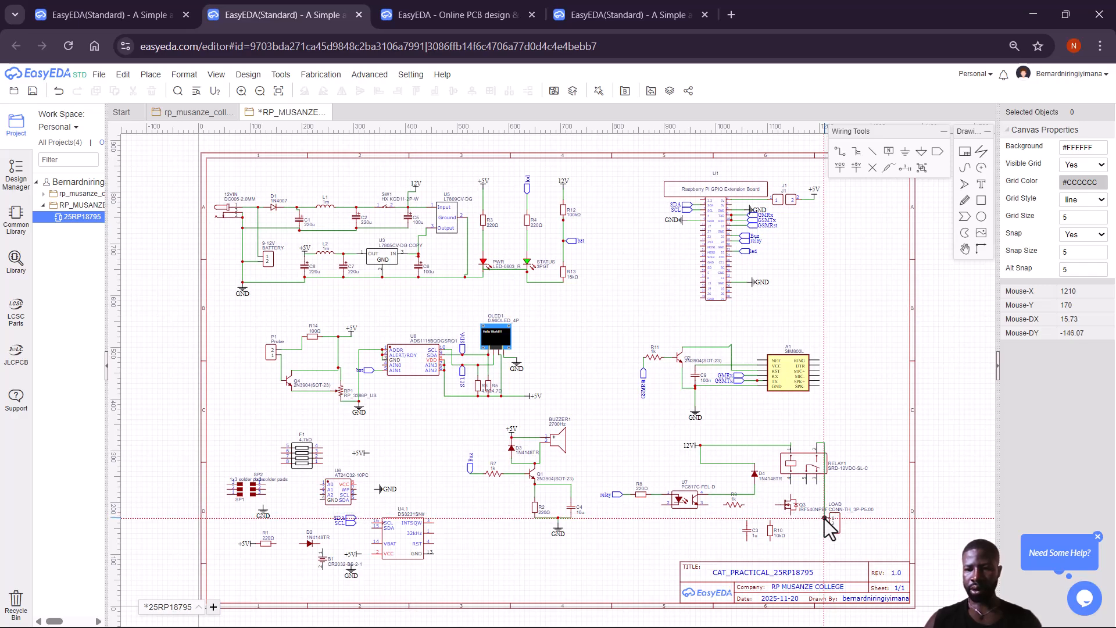
Wire RELAY1's contact pins down to LOAD pins 3 and 2, starting another wire from pin 4.
click(816, 484)
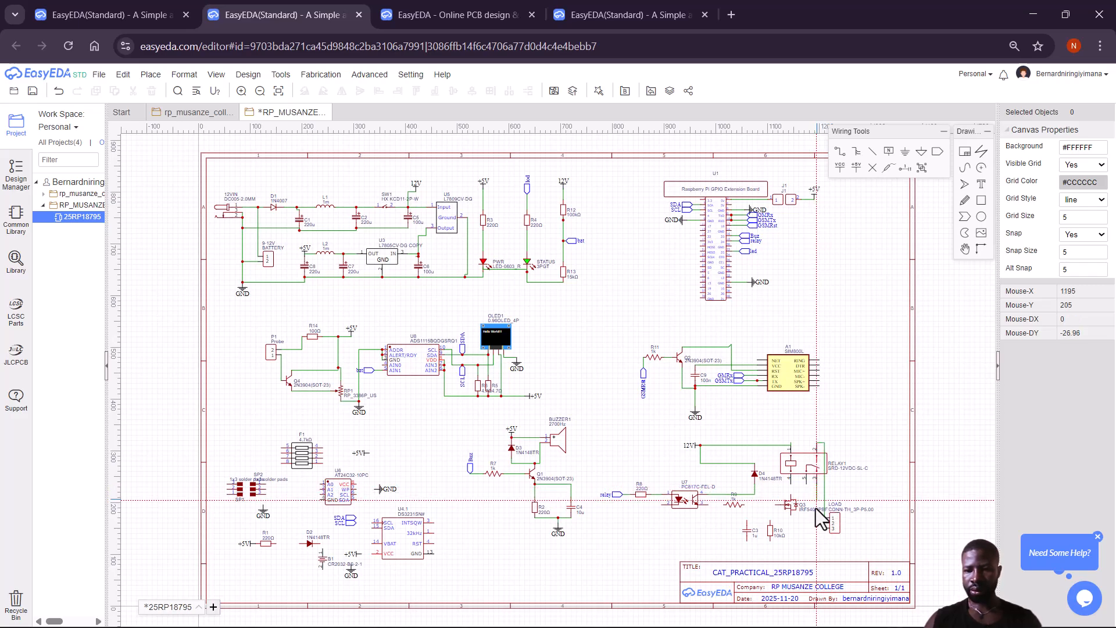
click(825, 528)
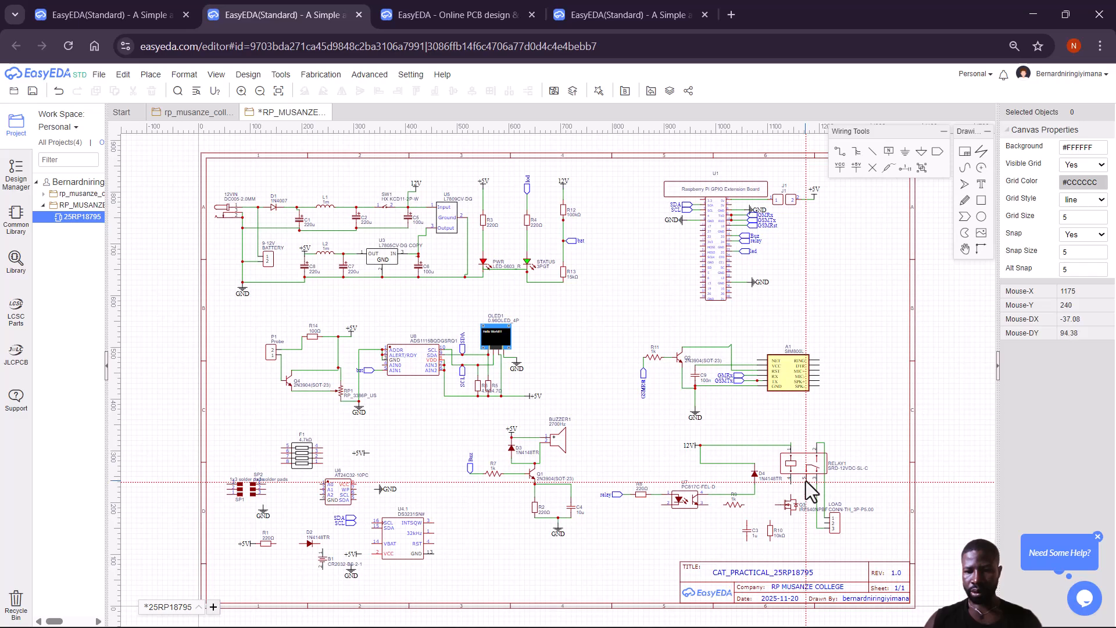
click(806, 484)
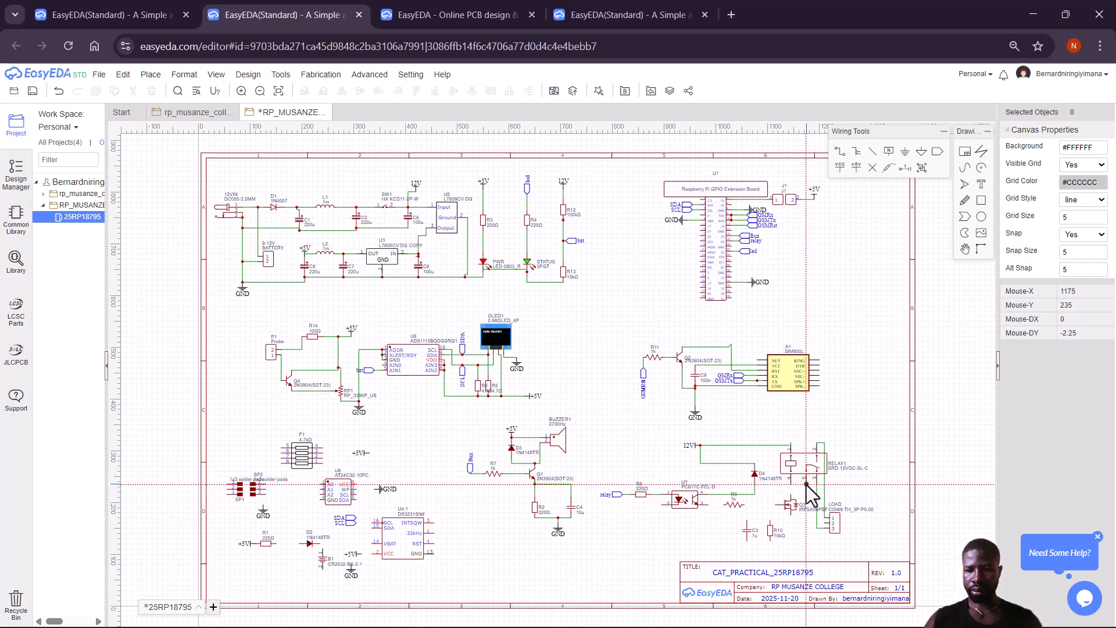
click(824, 524)
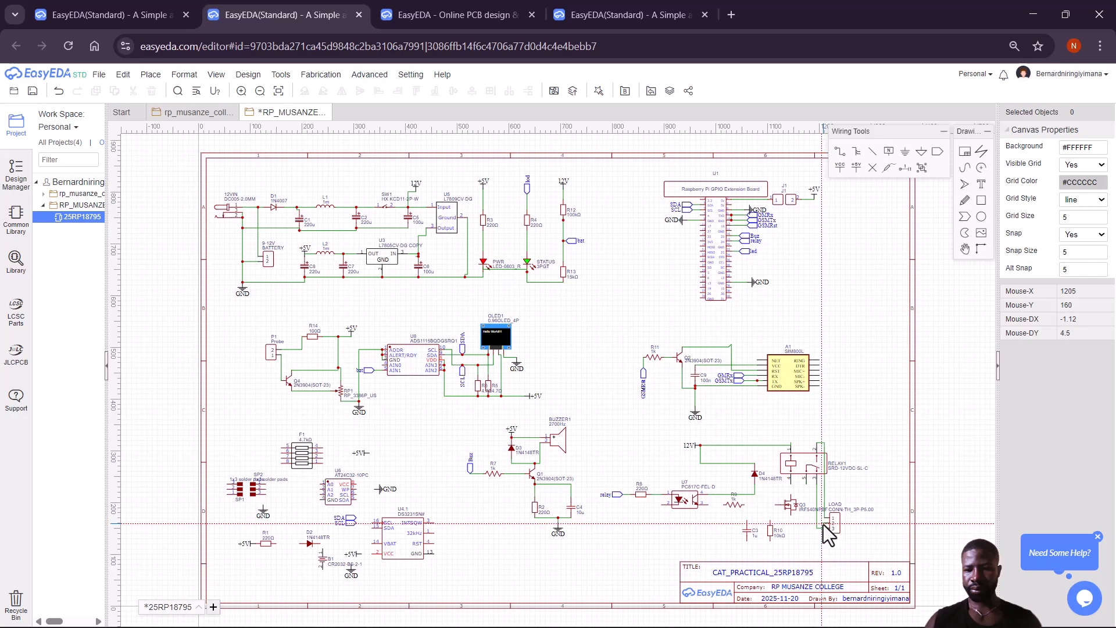
click(805, 483)
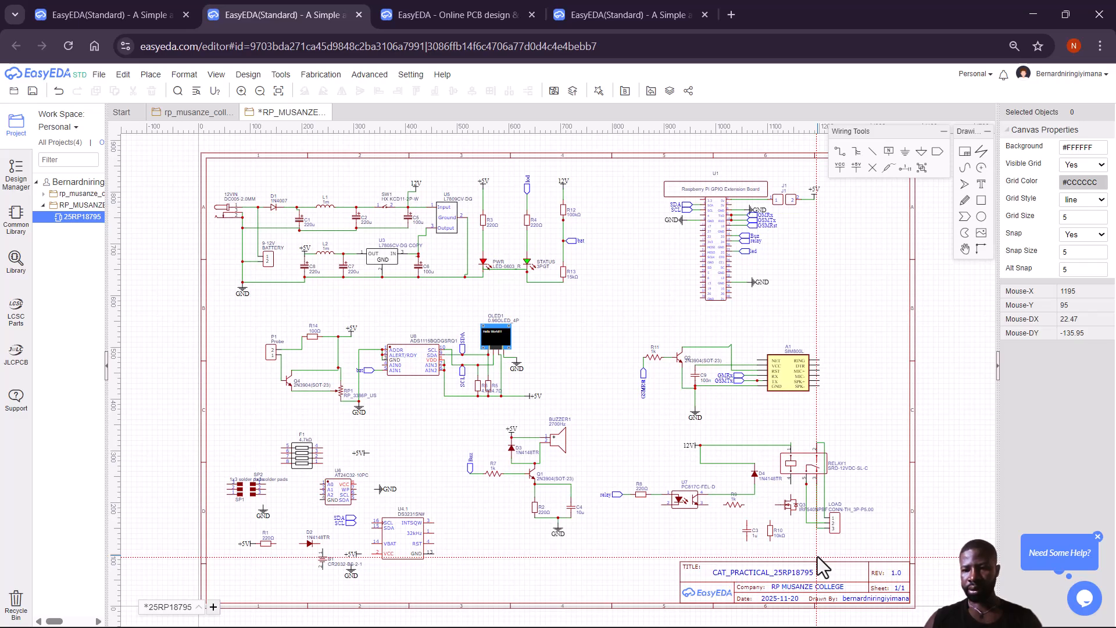
click(791, 485)
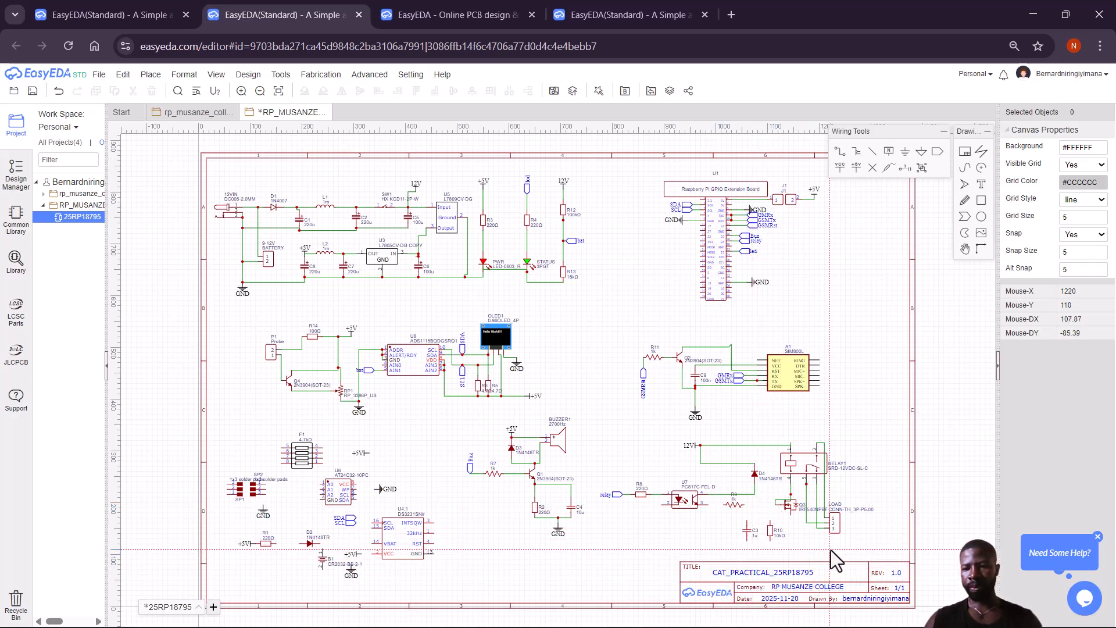
Connect Q3's source to R10's bottom pin and on to C3's bottom pin.
click(791, 515)
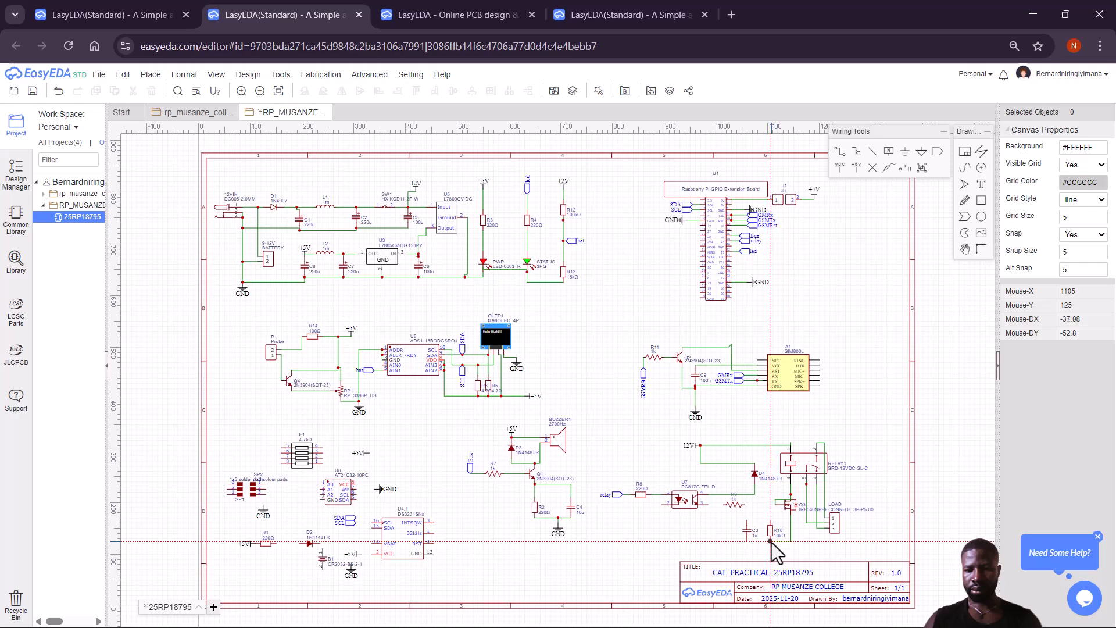
click(771, 541)
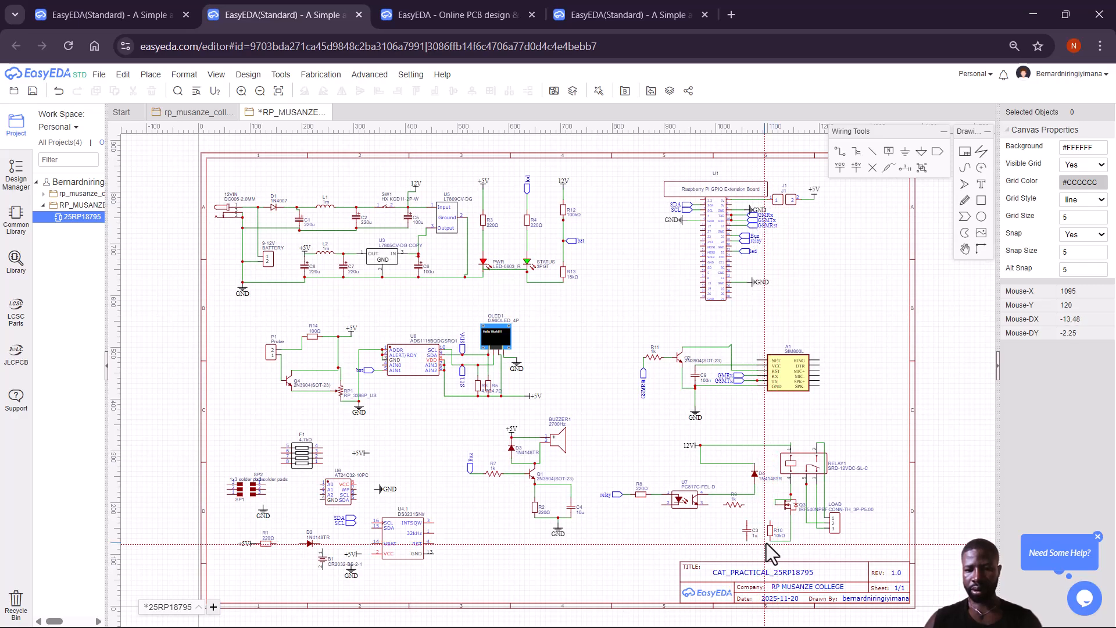
click(769, 540)
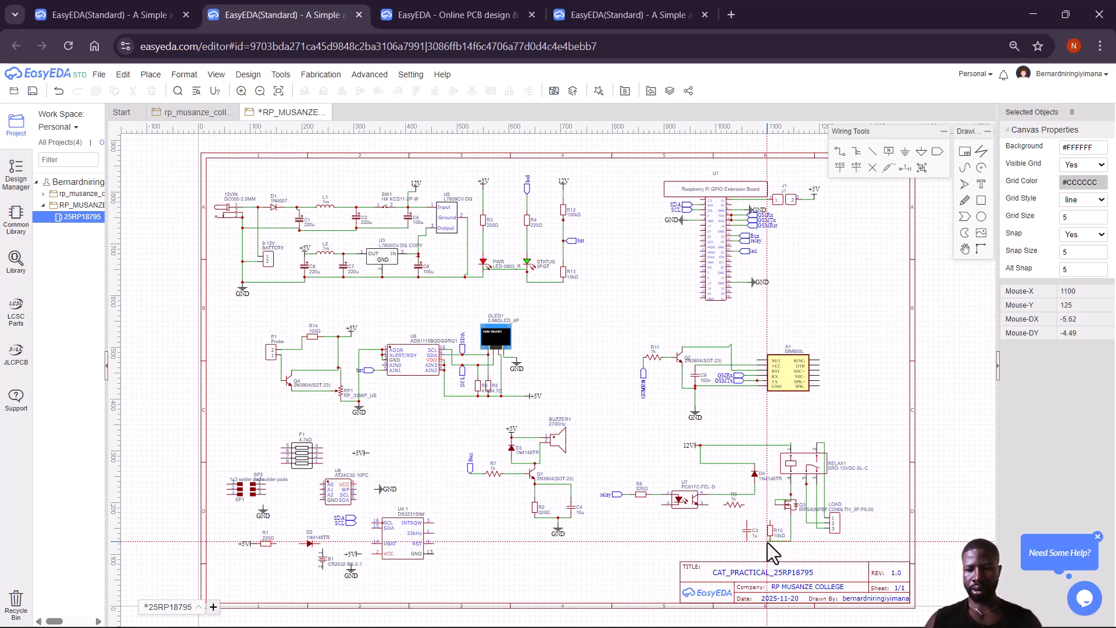
click(747, 541)
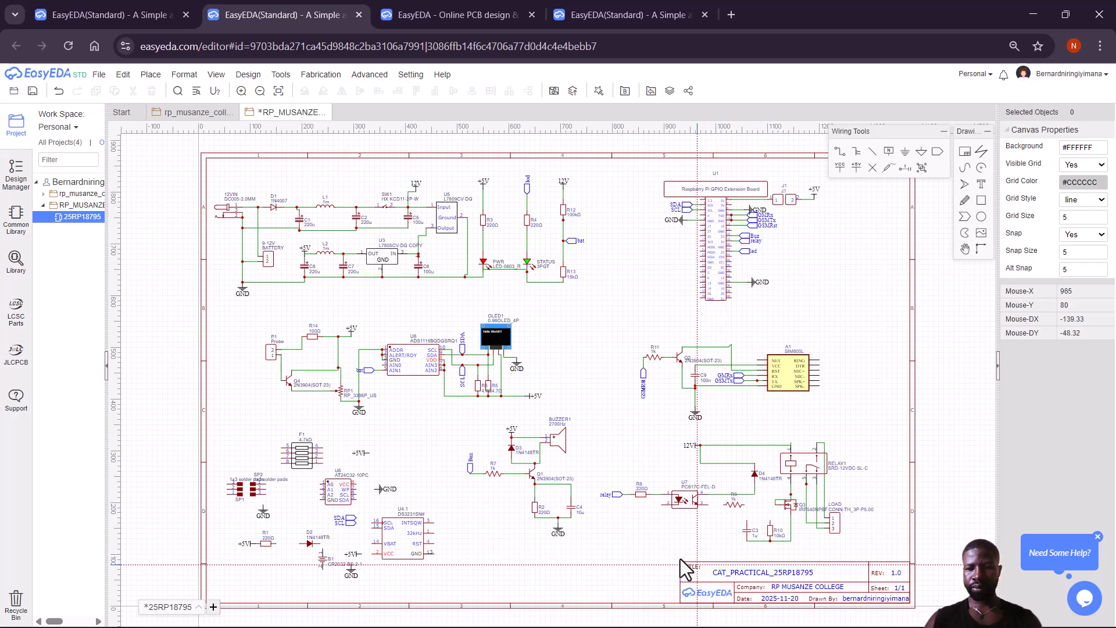
Wire Q3's gate through R9 to U7's output pin.
click(770, 539)
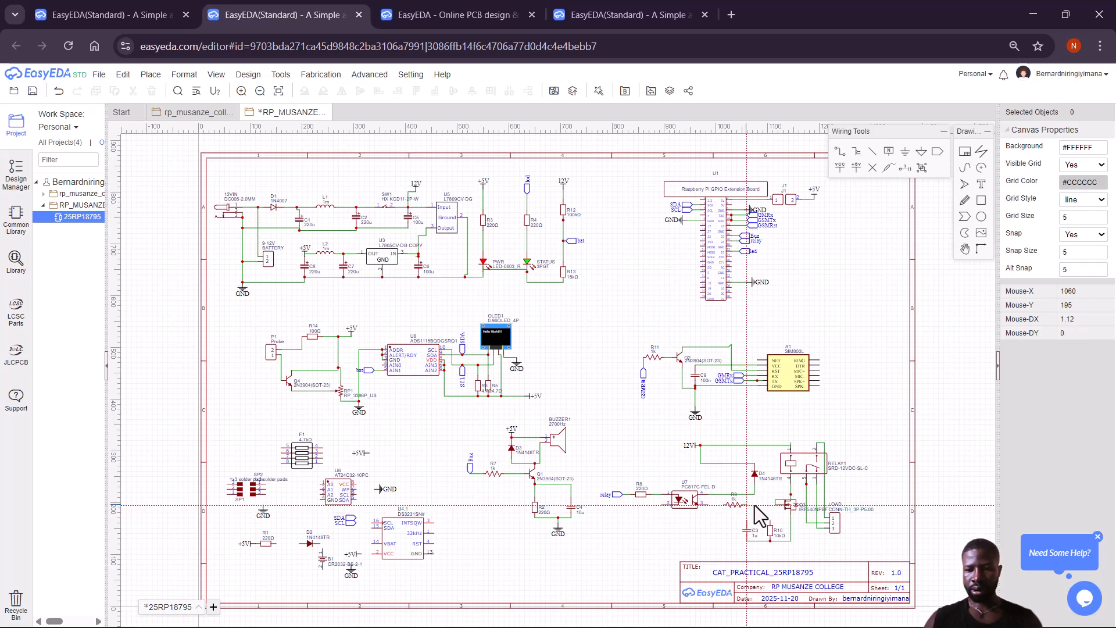
click(790, 504)
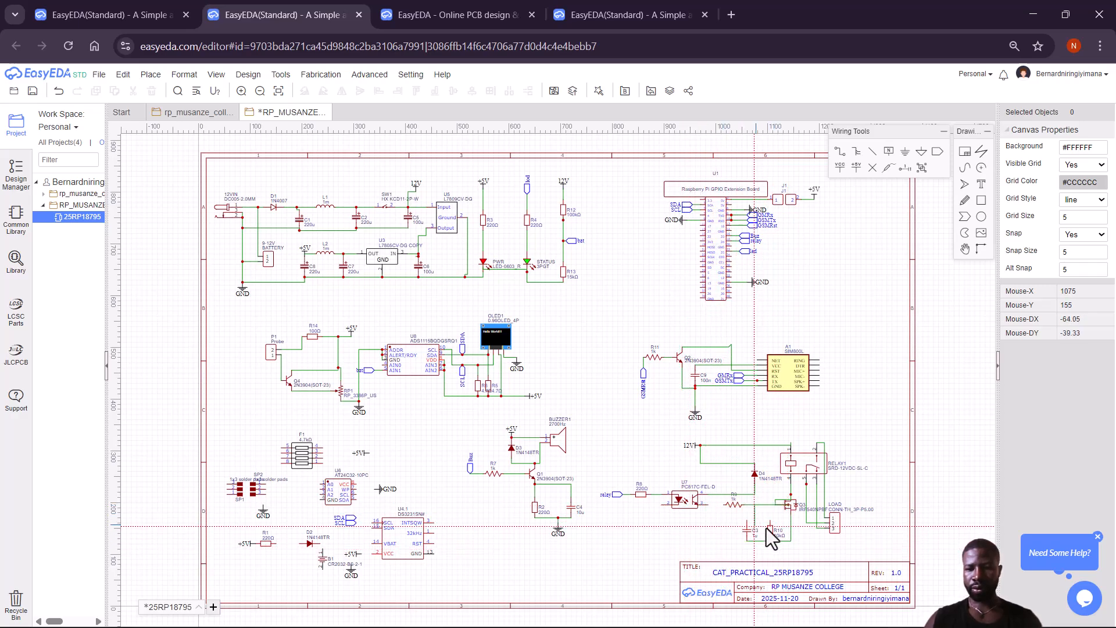
click(724, 505)
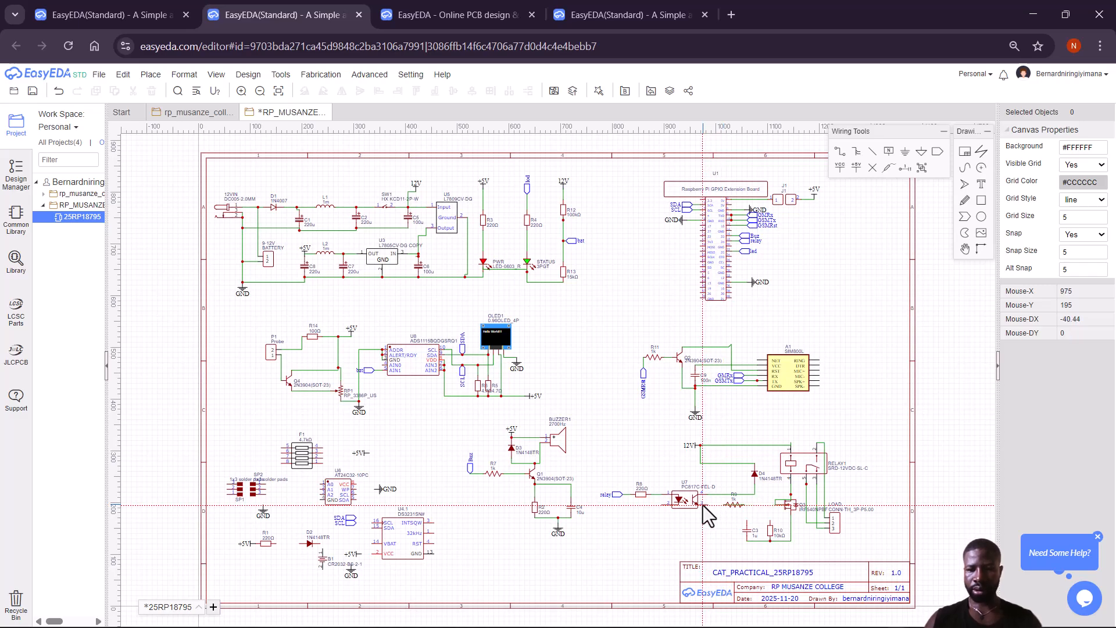
click(708, 505)
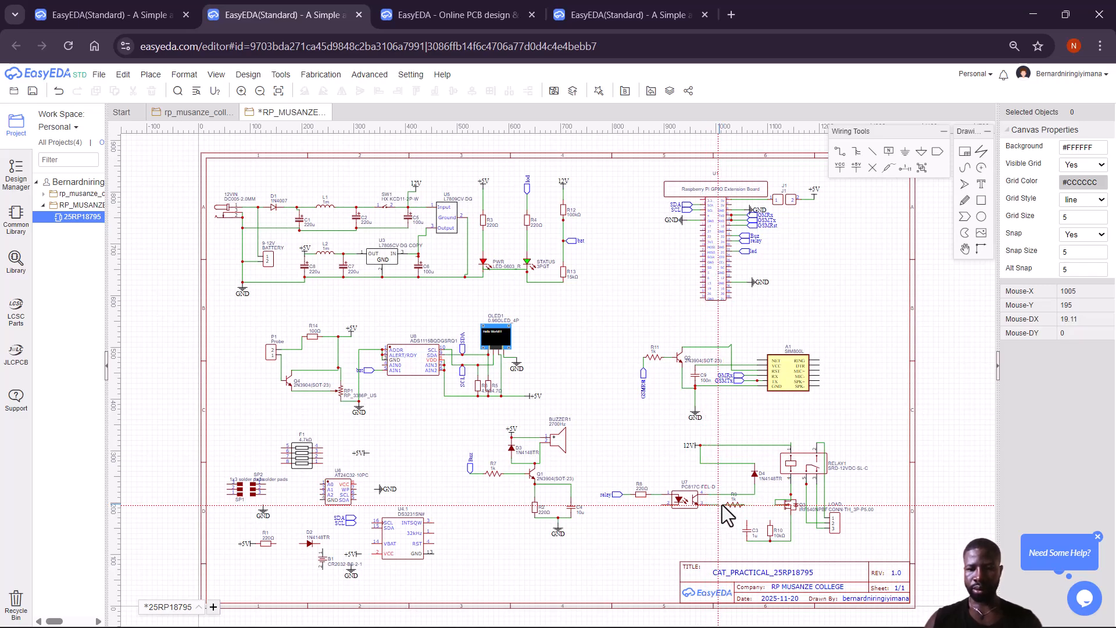
double_click(724, 505)
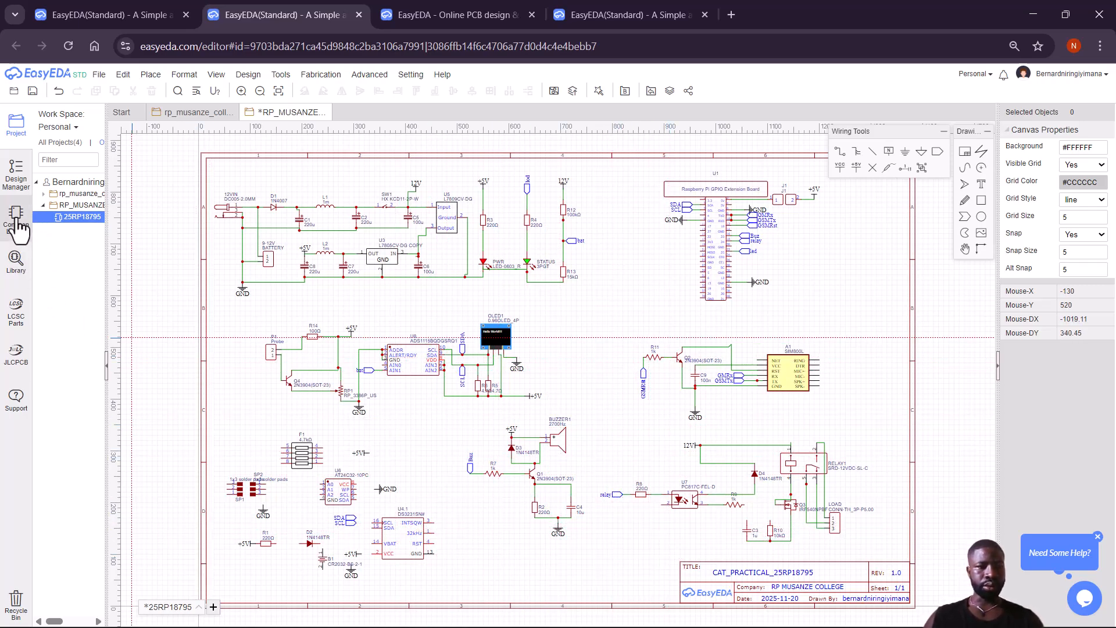
Show the Design Manager list, search the library for GND, then close it without placing anything.
click(16, 175)
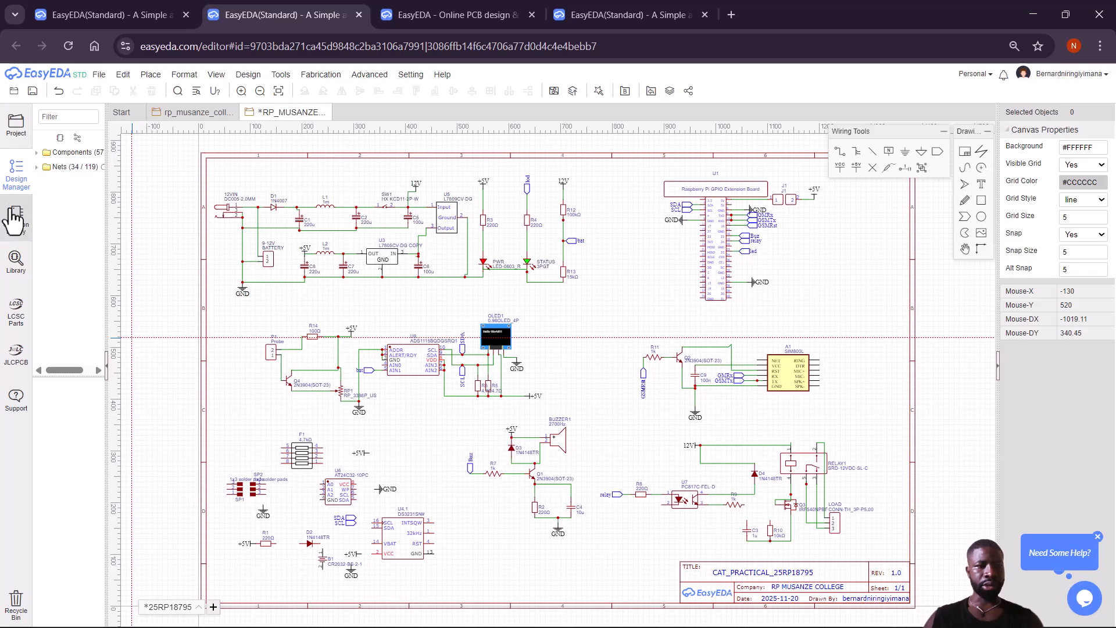
click(15, 264)
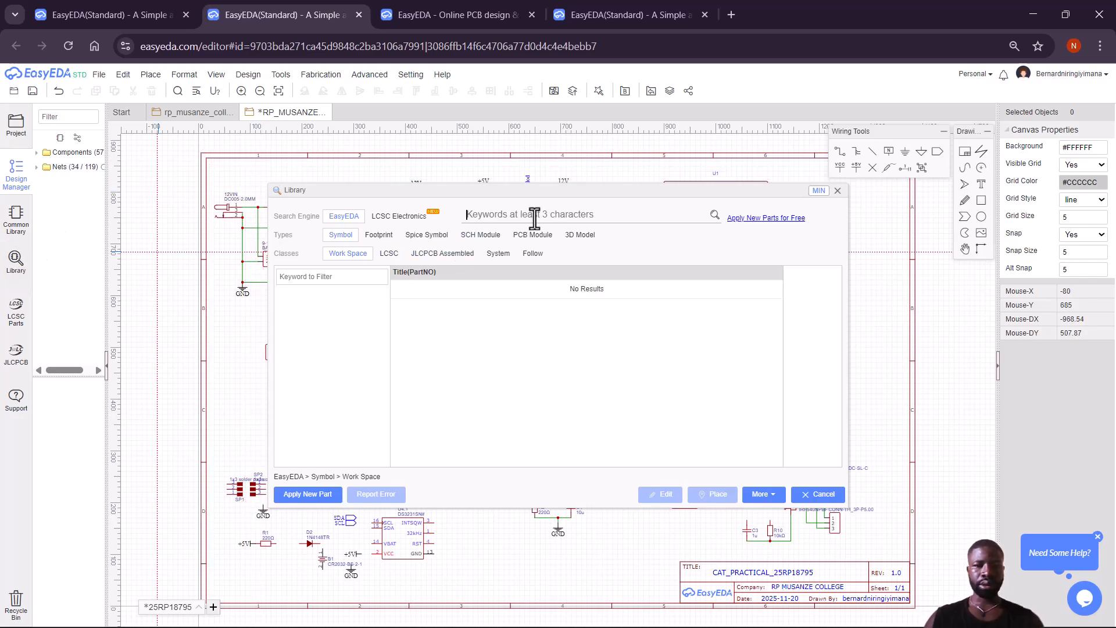
text(GND)
key(Return)
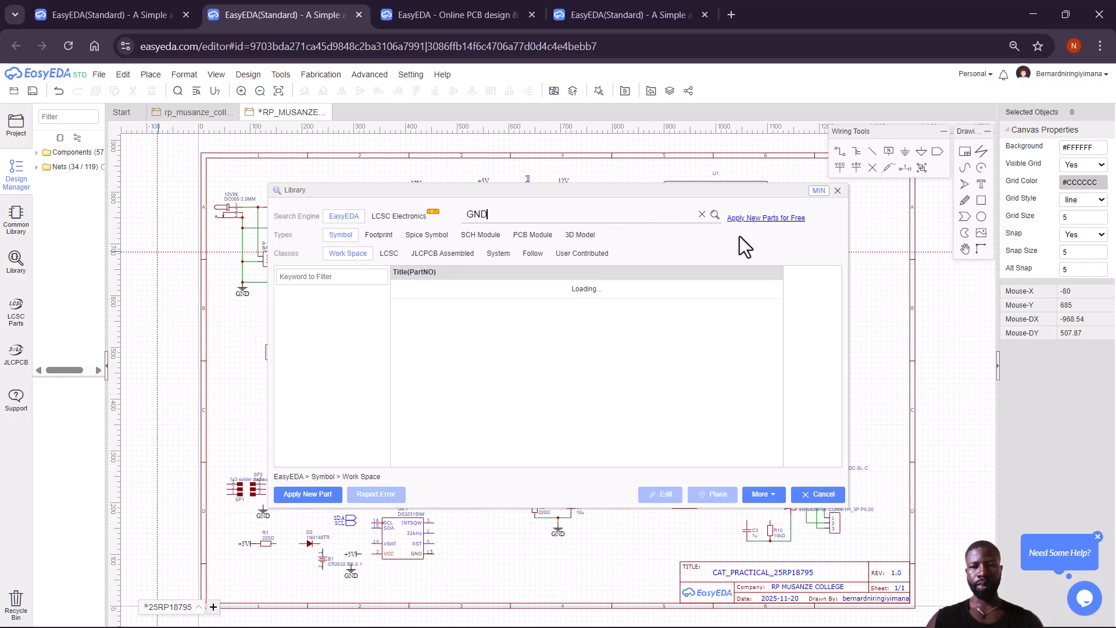
click(838, 191)
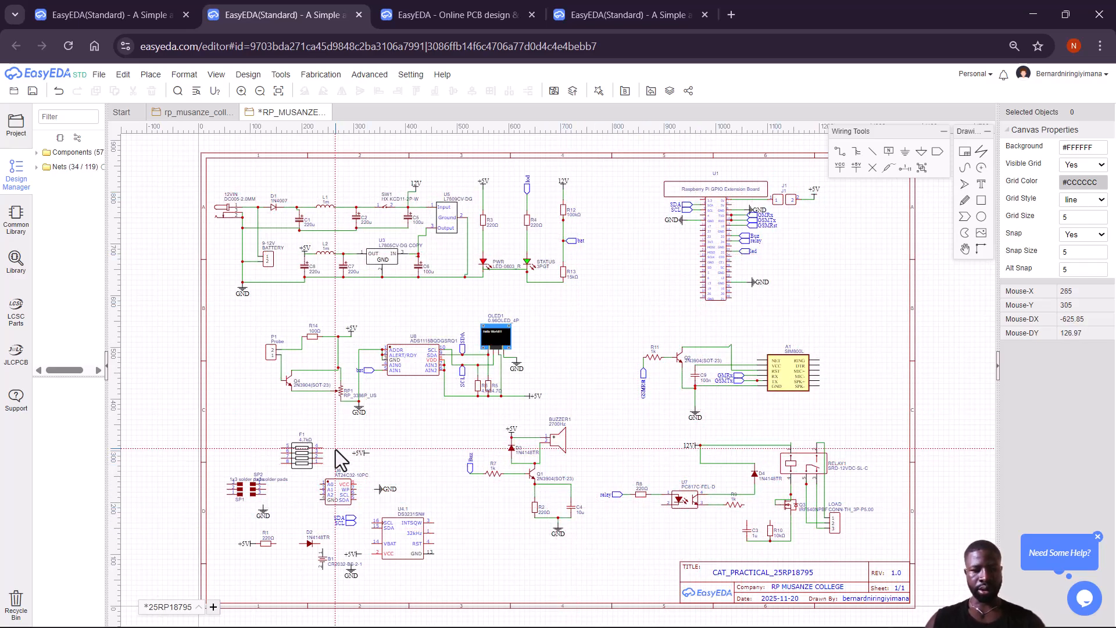
Place a GND ground flag below U7 near the sheet bottom.
click(557, 531)
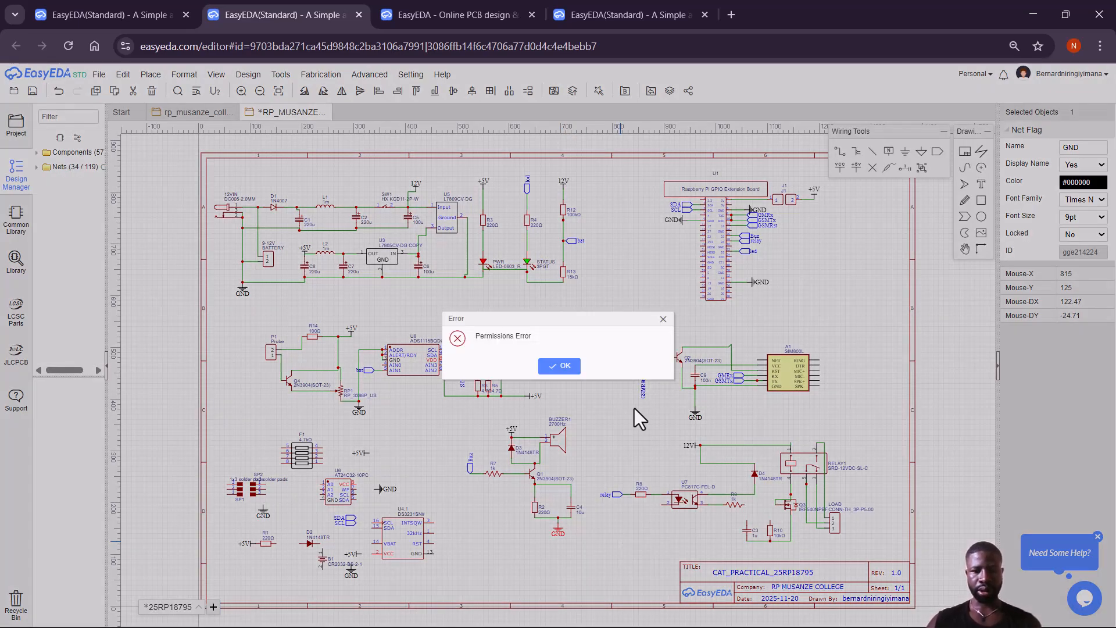
click(662, 320)
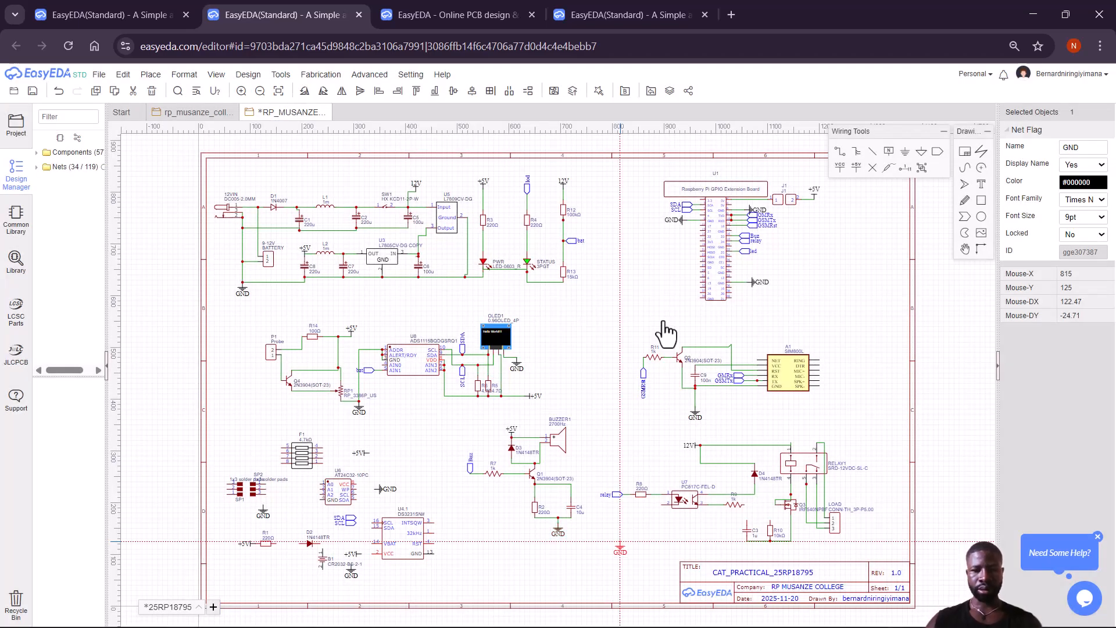
click(665, 536)
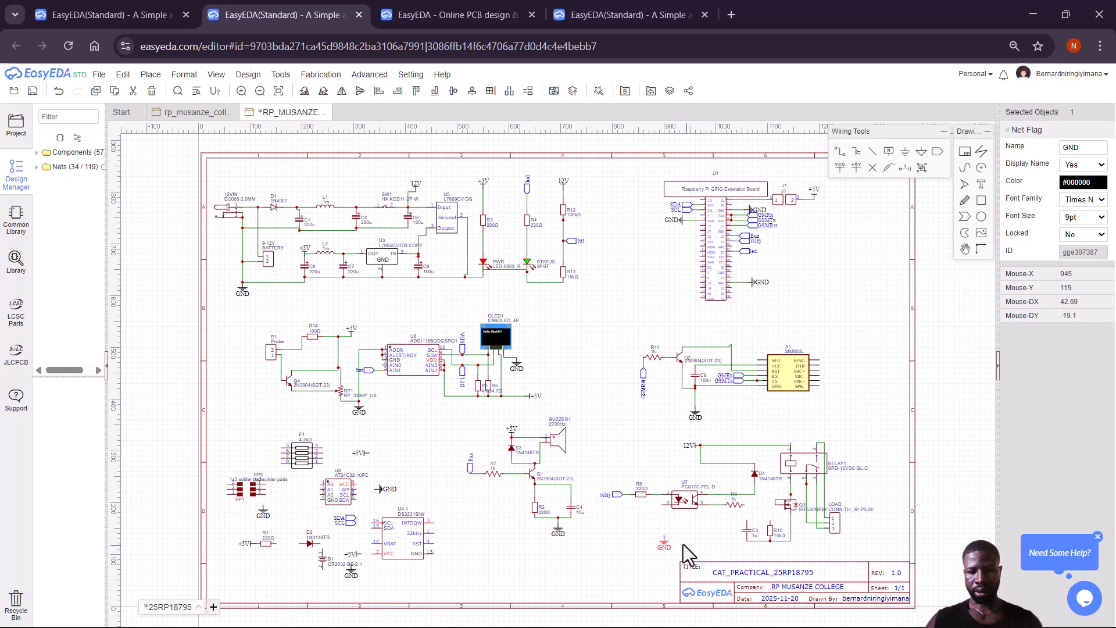
Wire the GND symbol to U7's input pin and beneath U7 to C3's lower pin.
click(839, 153)
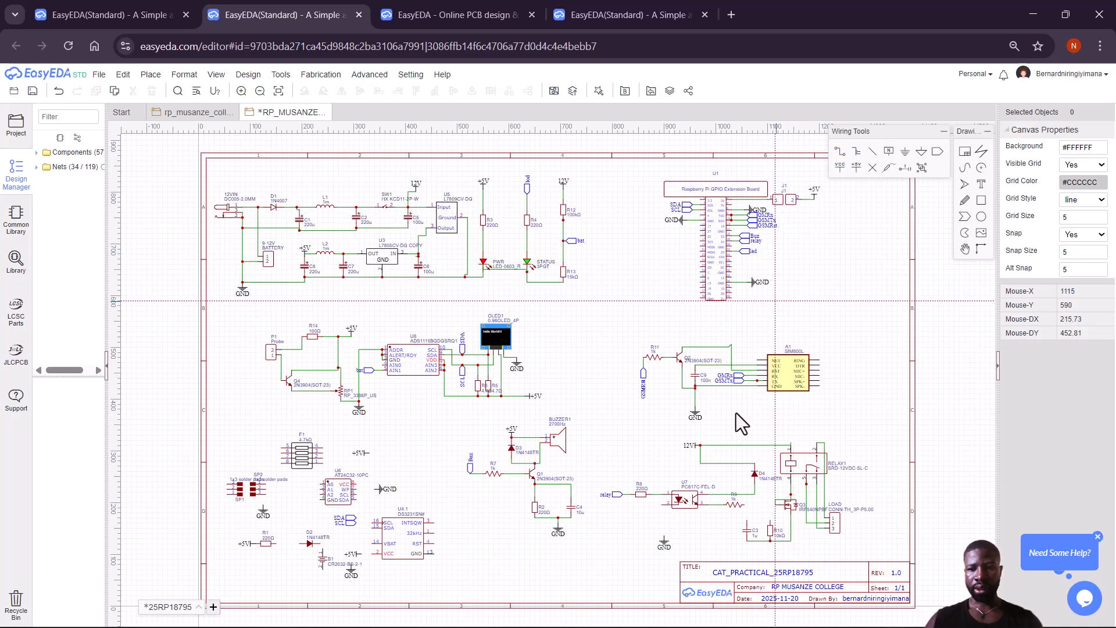
click(663, 536)
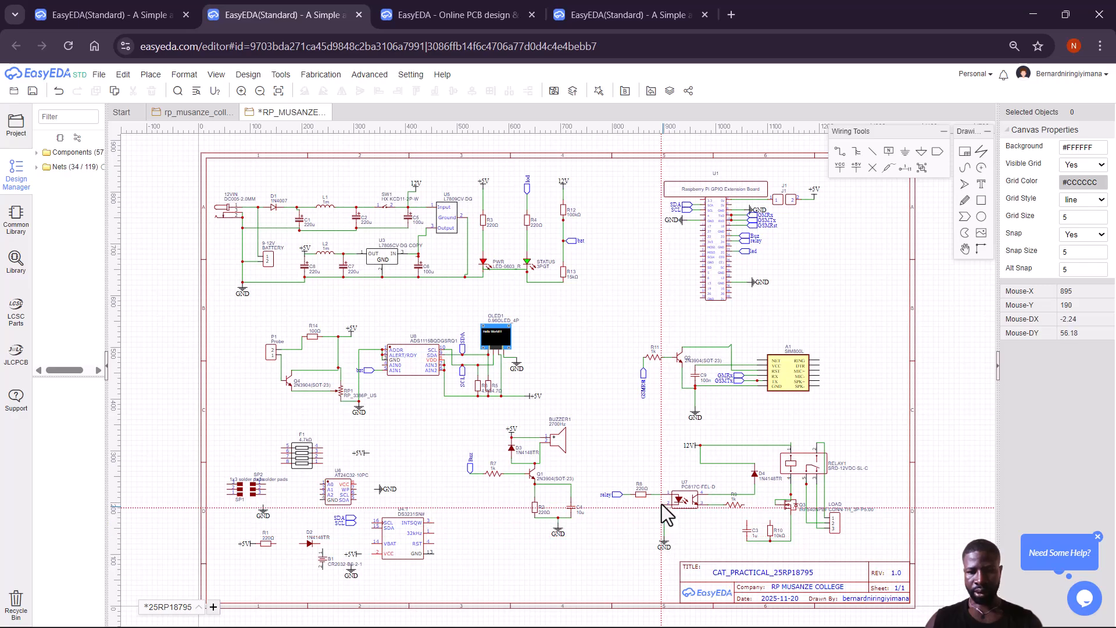
click(661, 504)
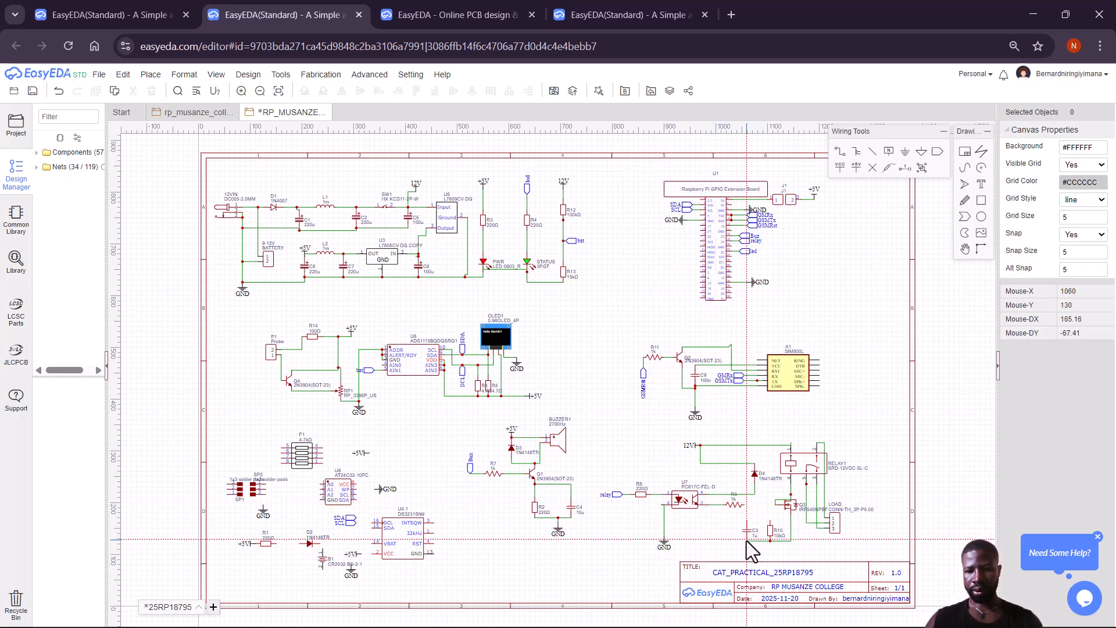
click(664, 521)
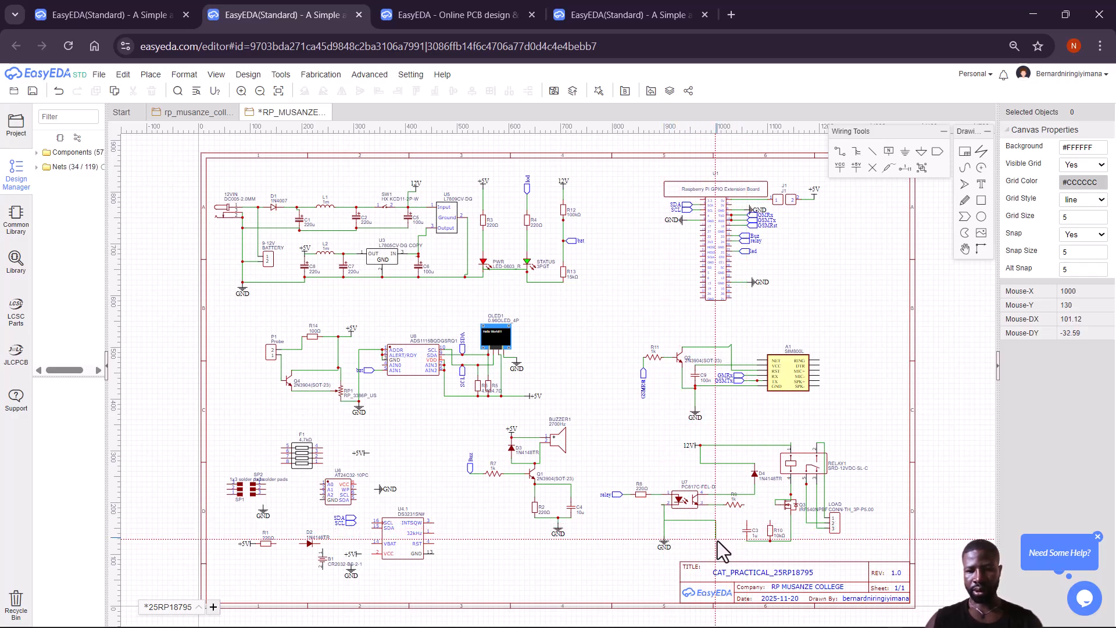
click(718, 541)
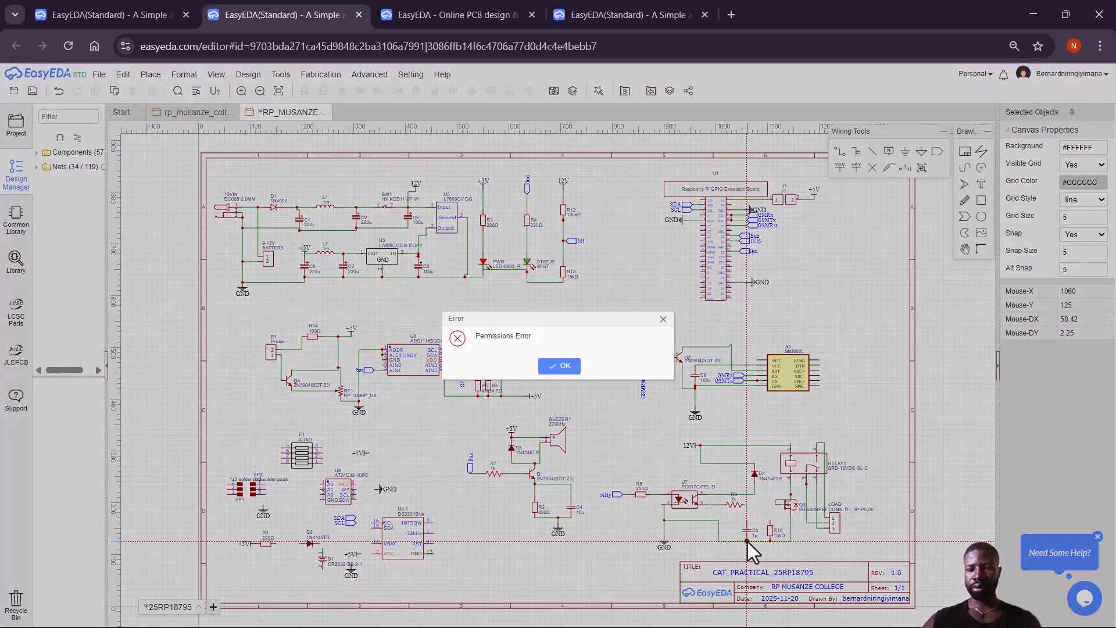
click(663, 319)
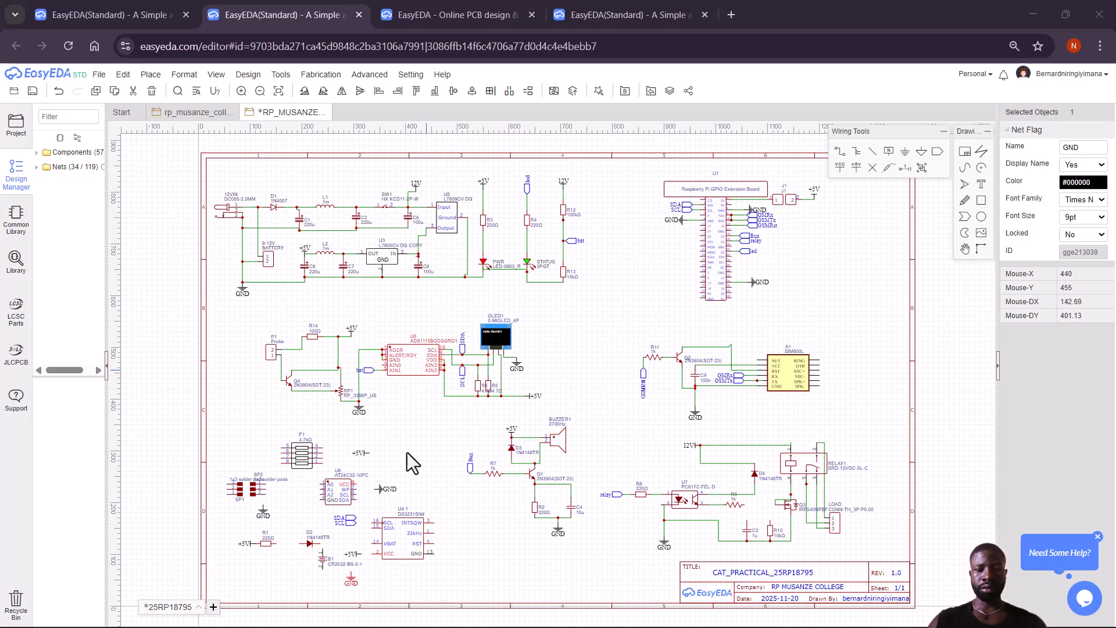
Select R1 and try saving the schematic, dismissing the permissions errors.
click(265, 543)
key(ctrl+s)
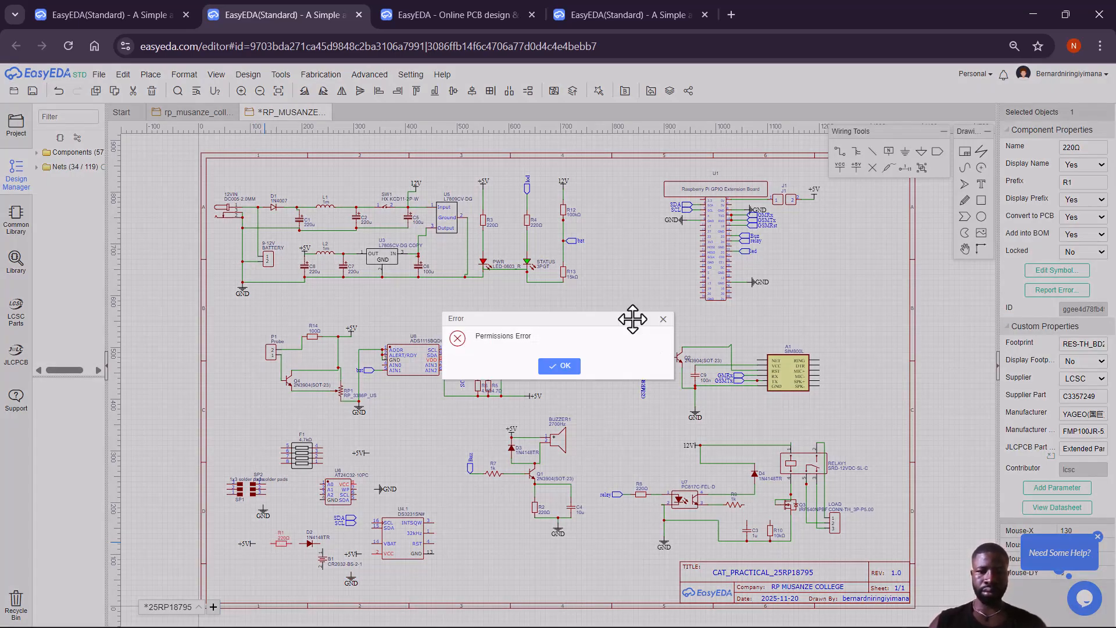
click(663, 320)
key(ctrl+s)
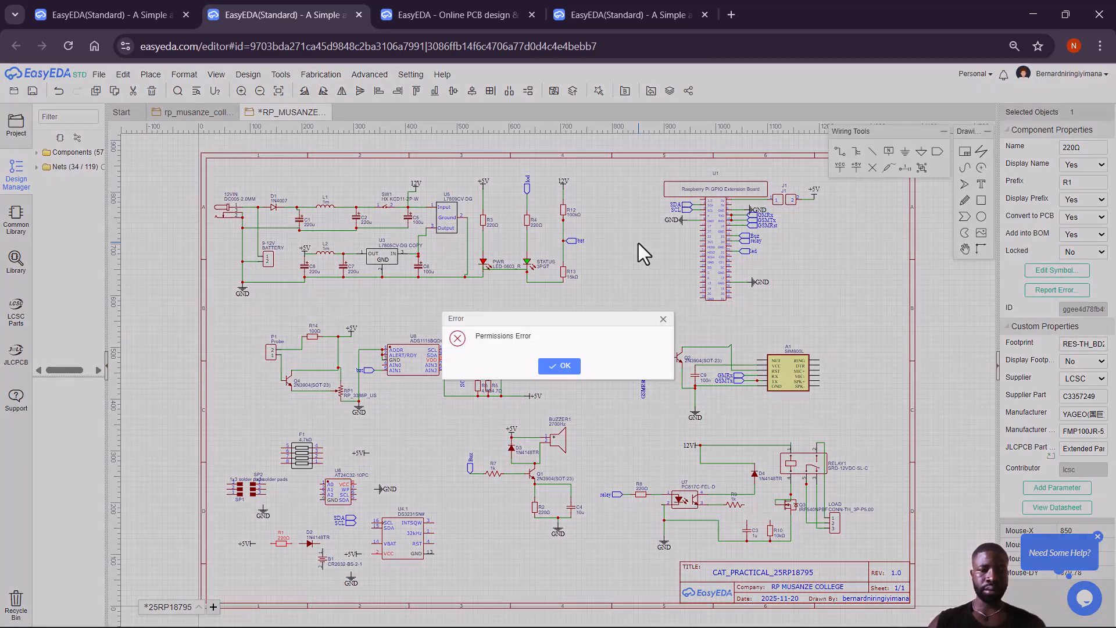
click(561, 367)
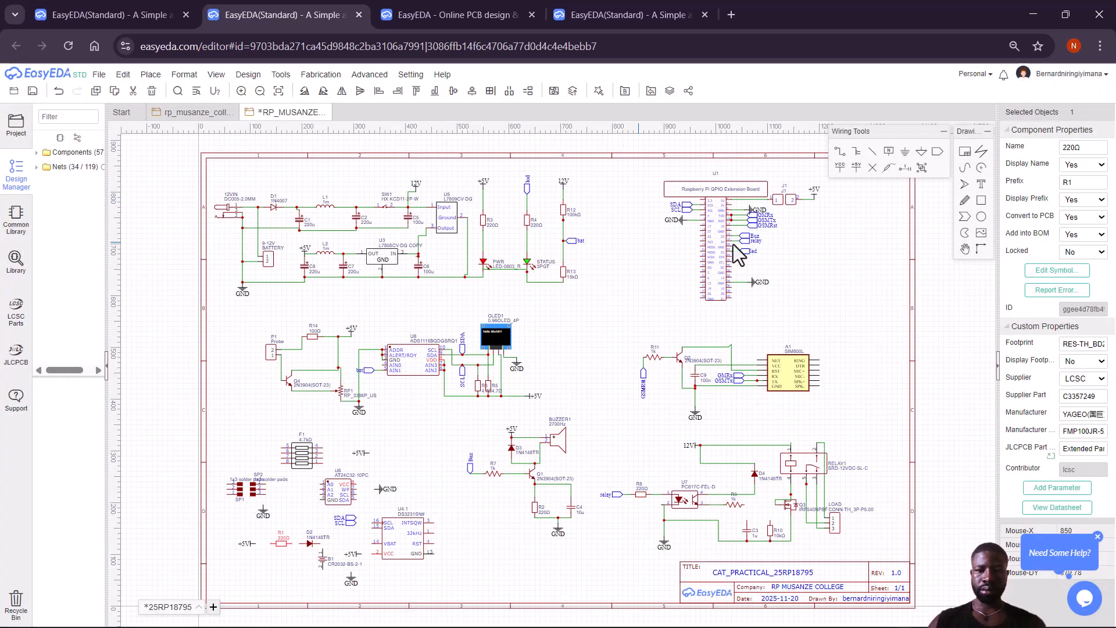
Wire the +5V flag through R1 and D2 to battery B1's first pin.
click(839, 152)
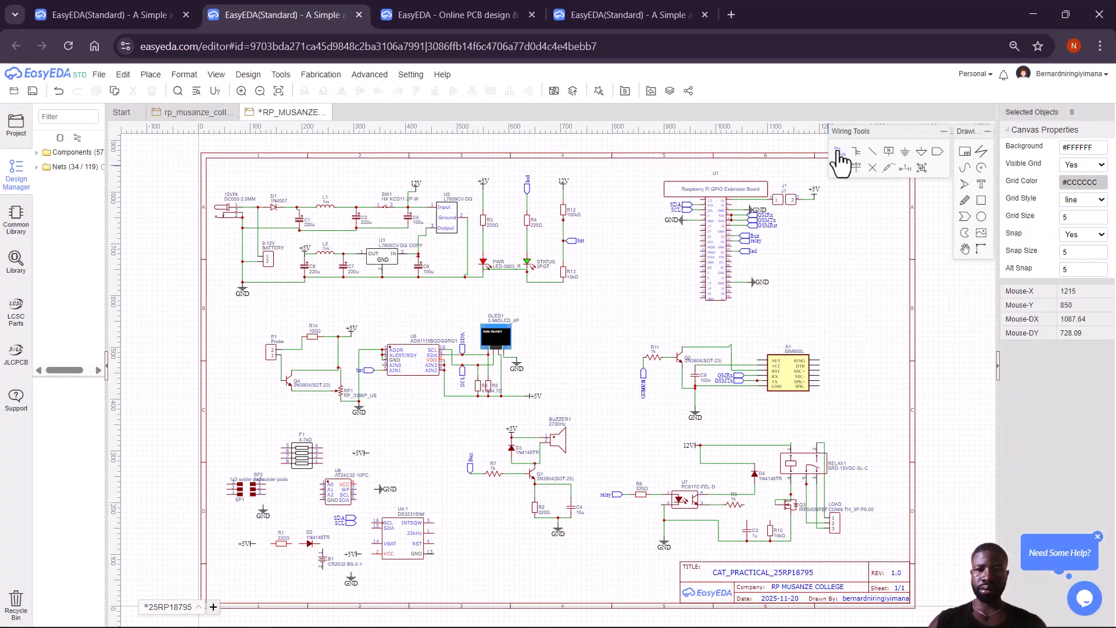
click(256, 544)
click(277, 544)
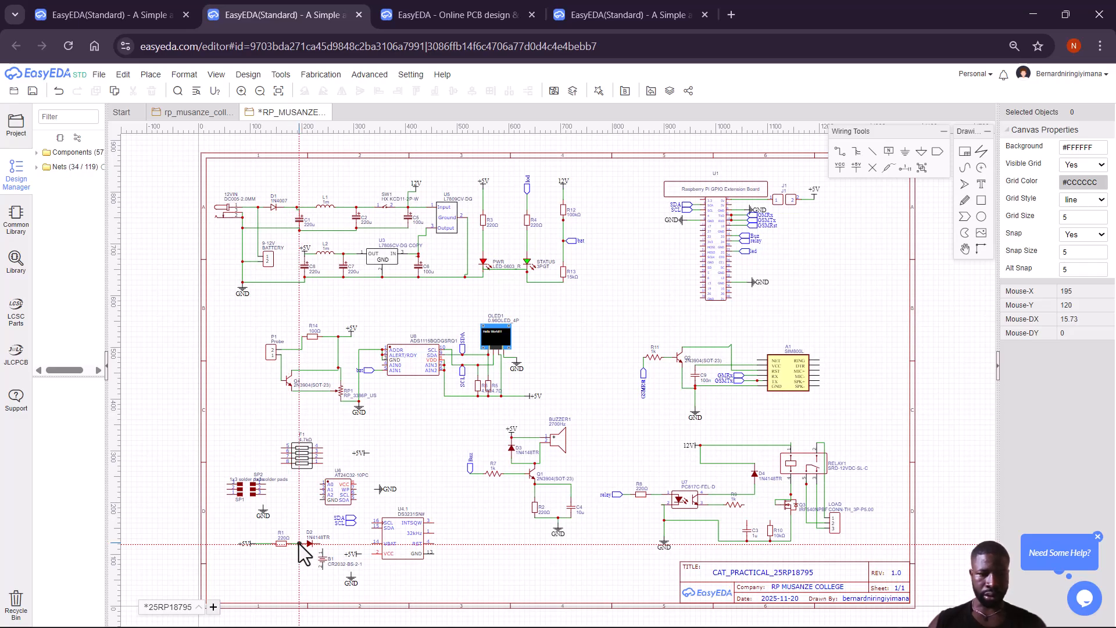
click(300, 544)
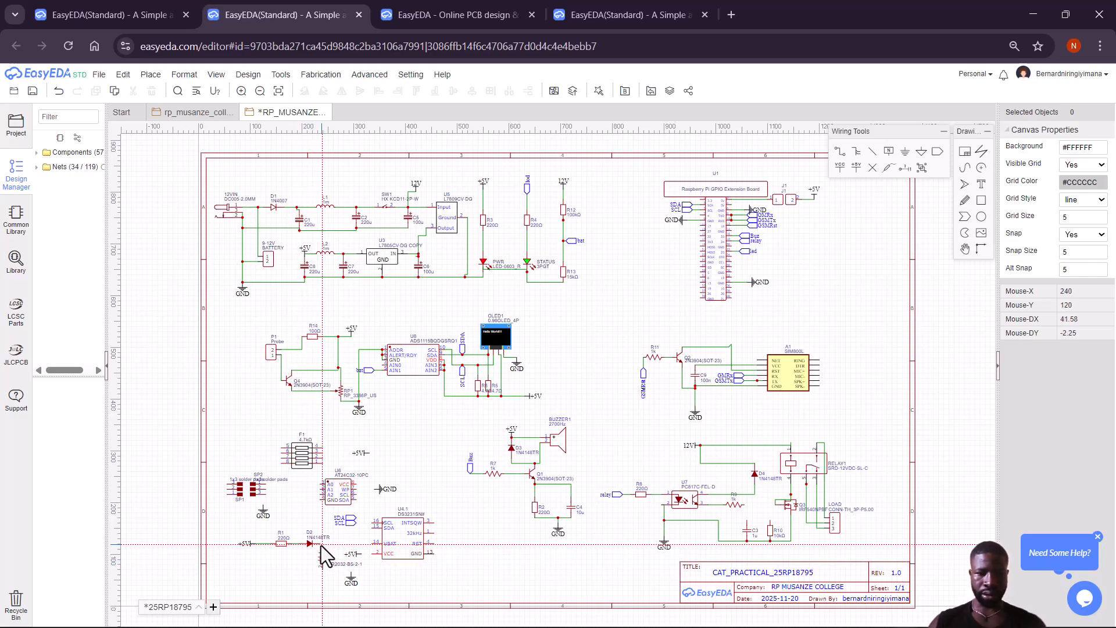
click(319, 544)
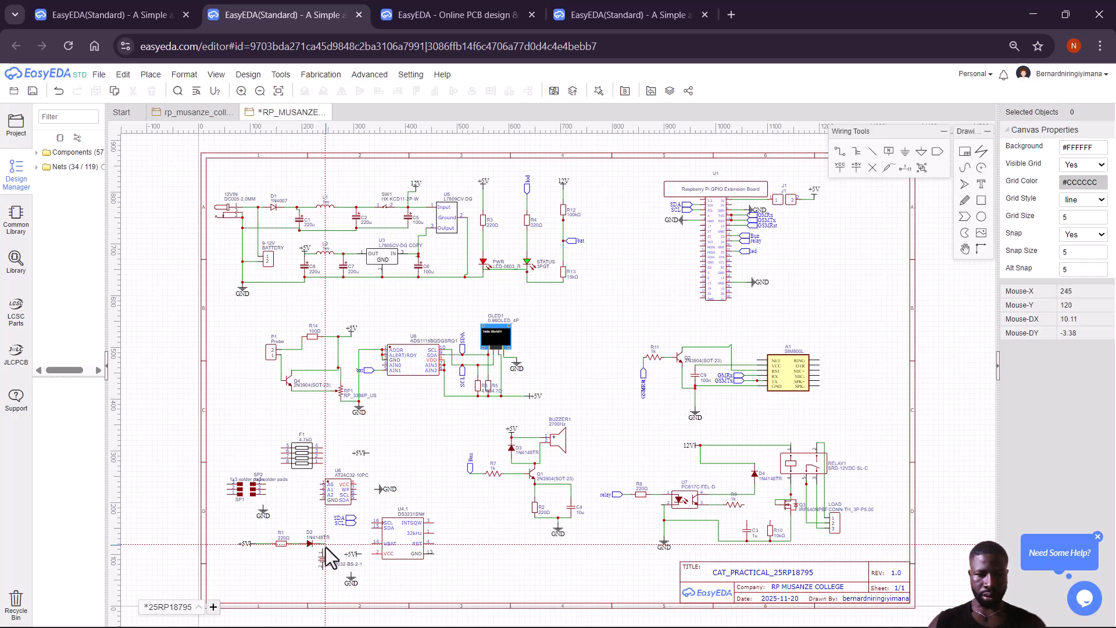
click(322, 549)
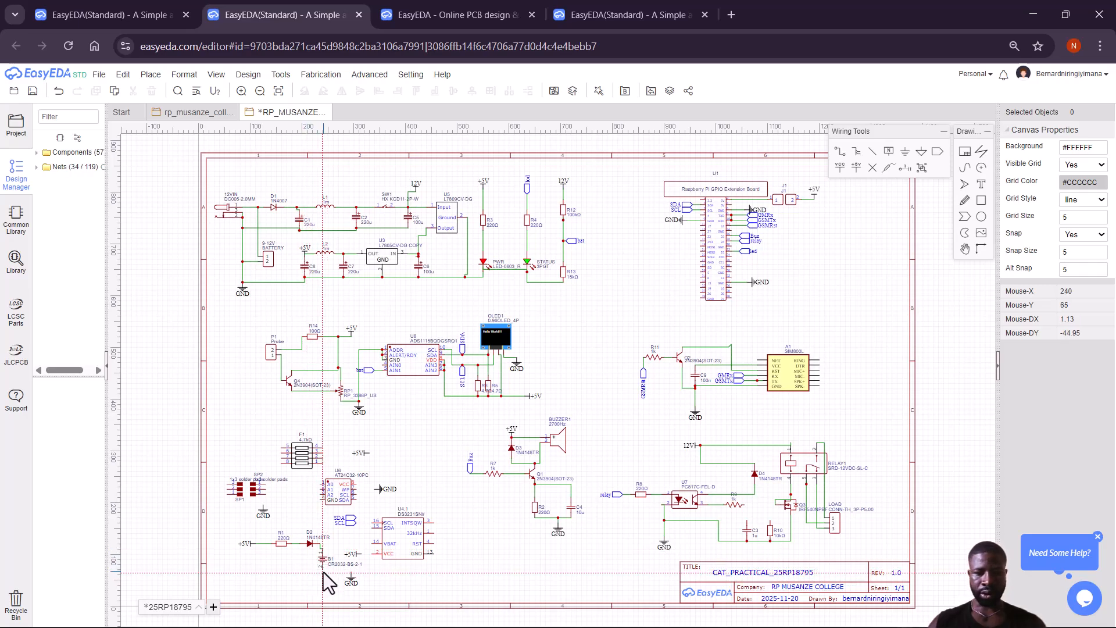
Connect B1's lower pin to ground and save the schematic.
click(323, 571)
click(351, 573)
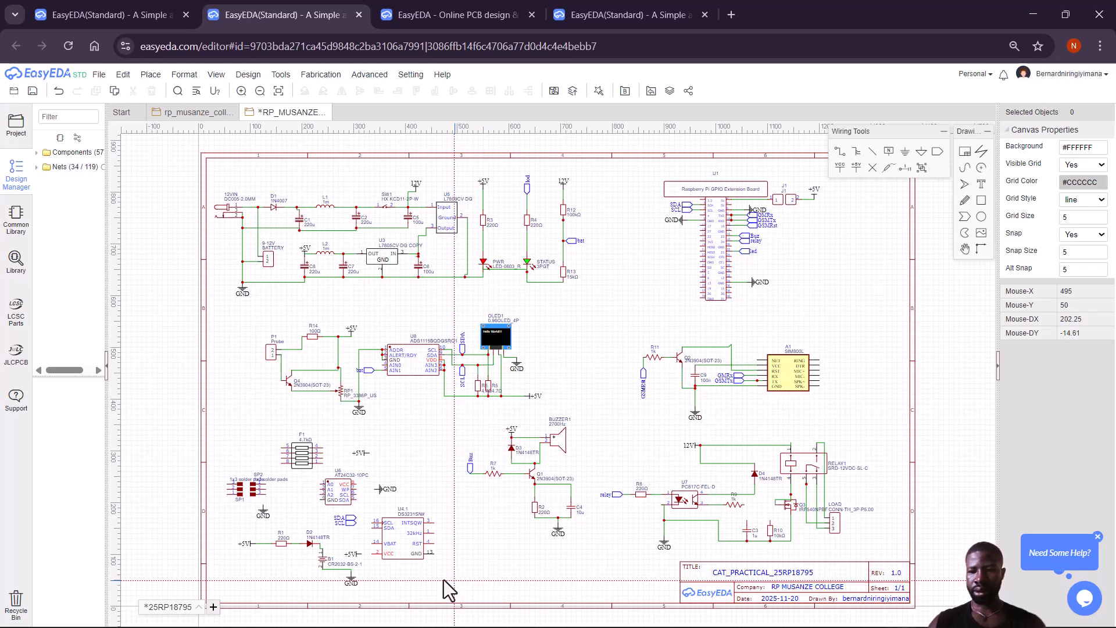
key(ctrl+s)
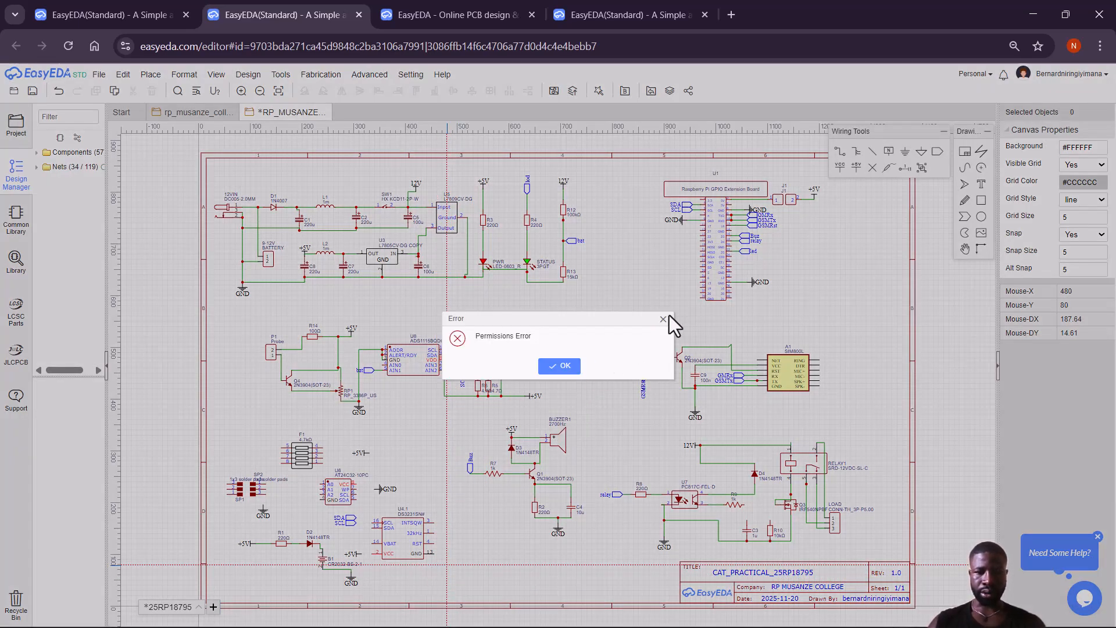
click(663, 319)
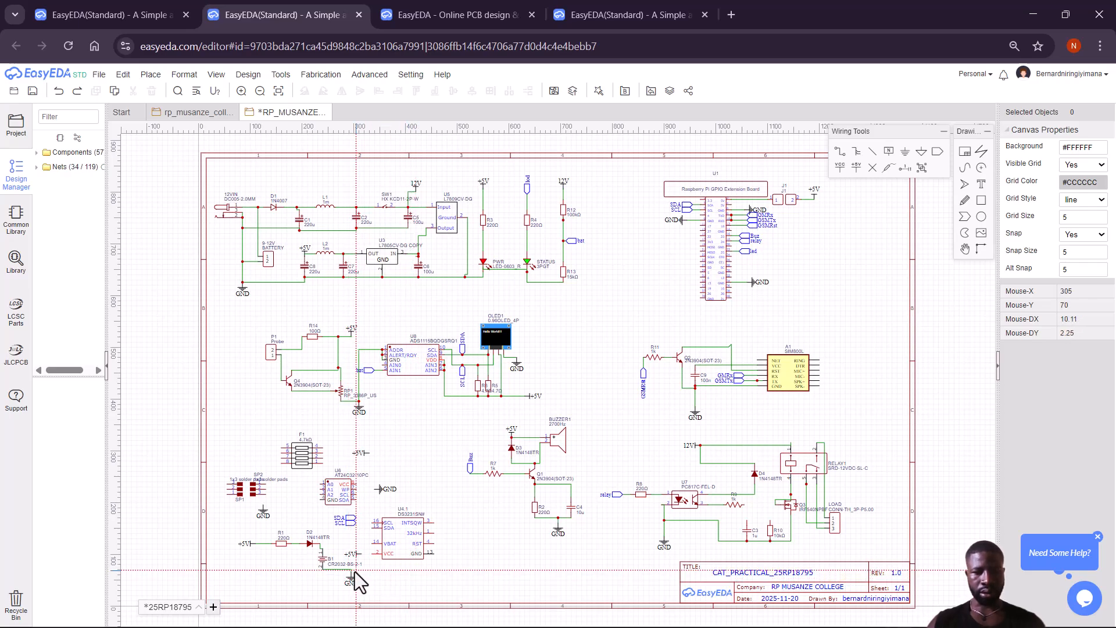
Wire U4.1's GND pin to the ground symbol and begin its VCC wire, then save.
click(434, 553)
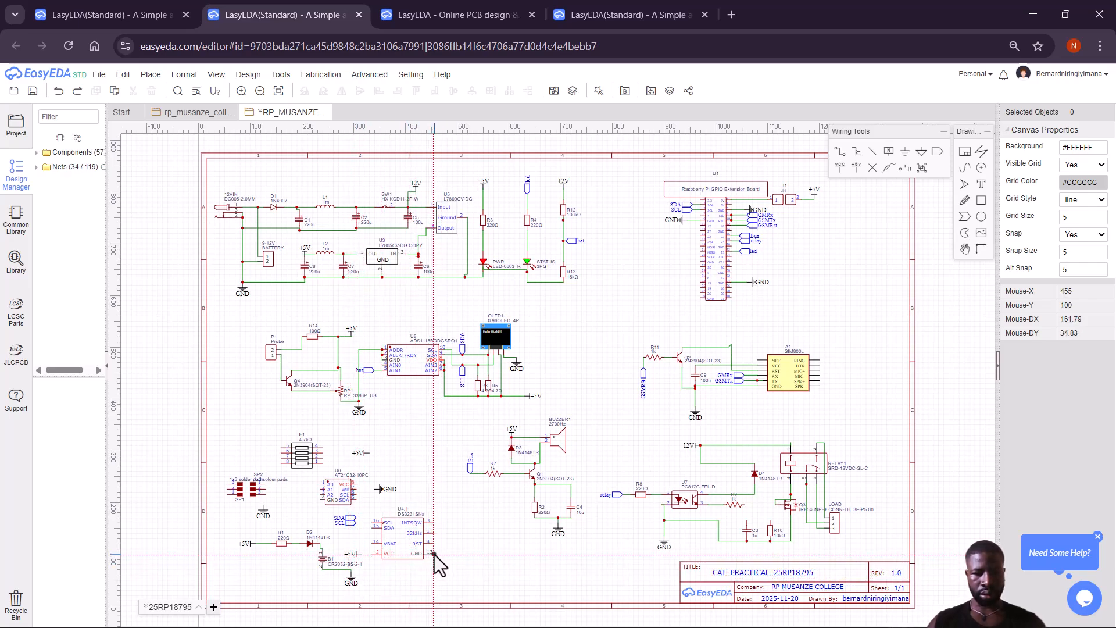
click(351, 572)
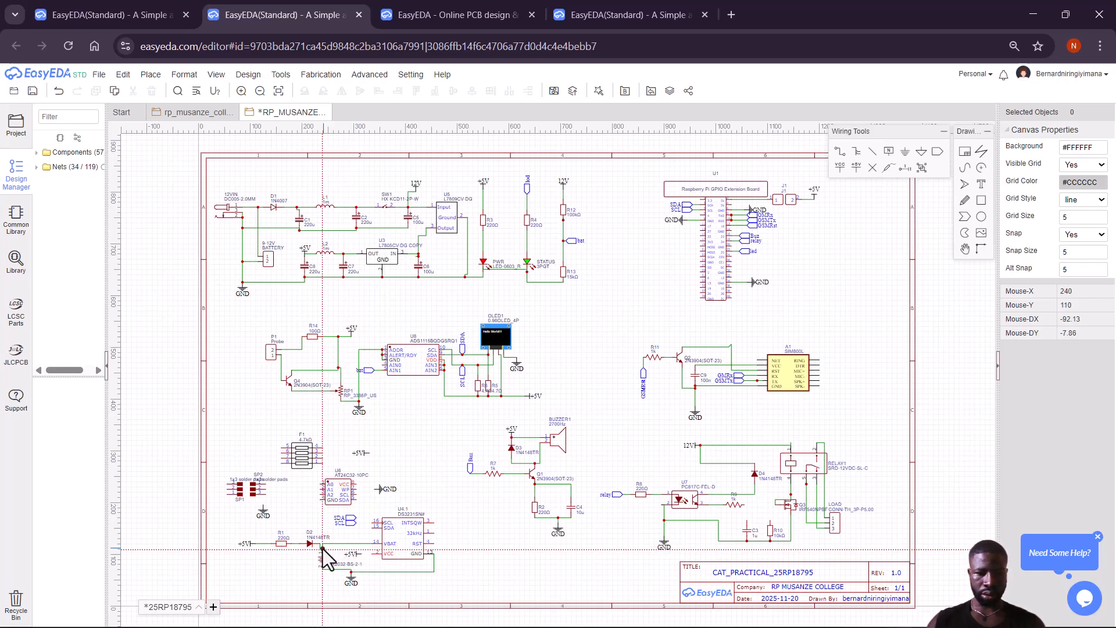
click(372, 554)
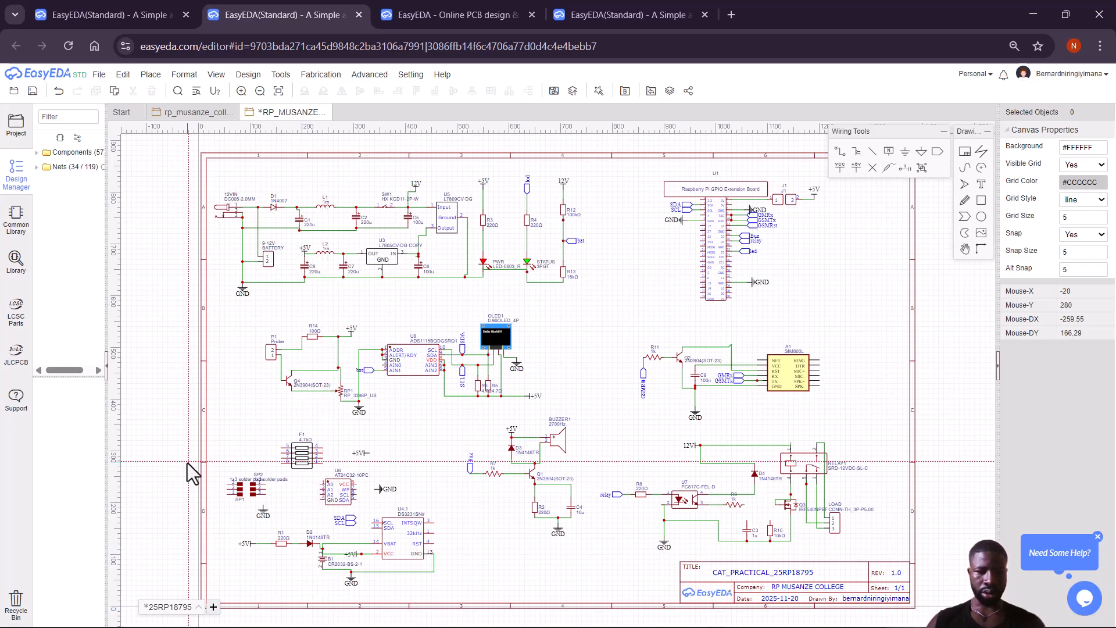
right_click(320, 444)
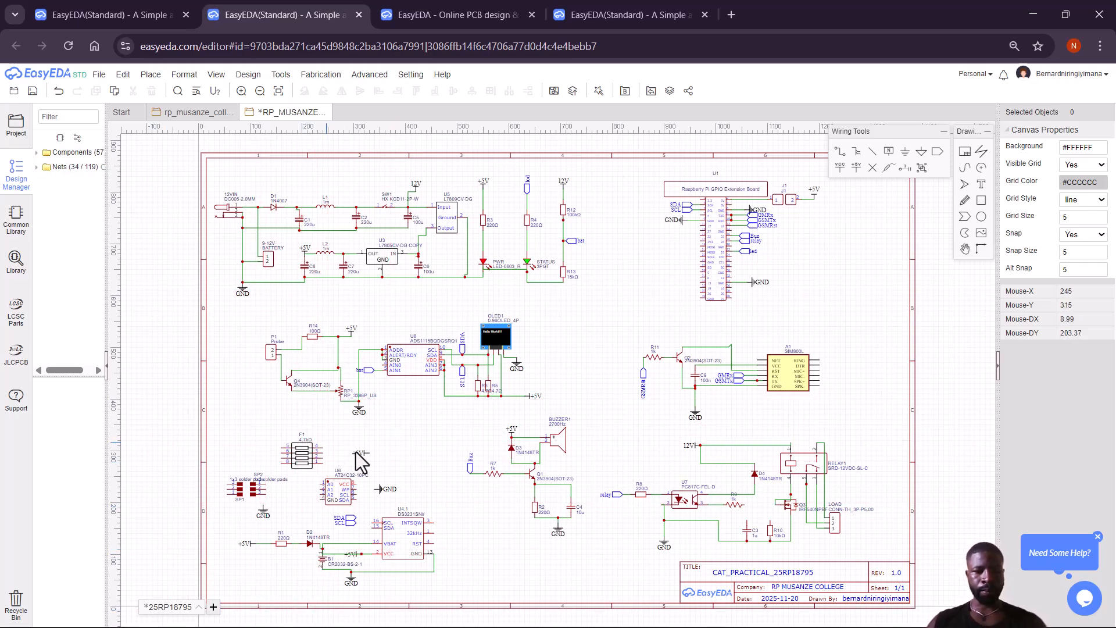
key(ctrl+s)
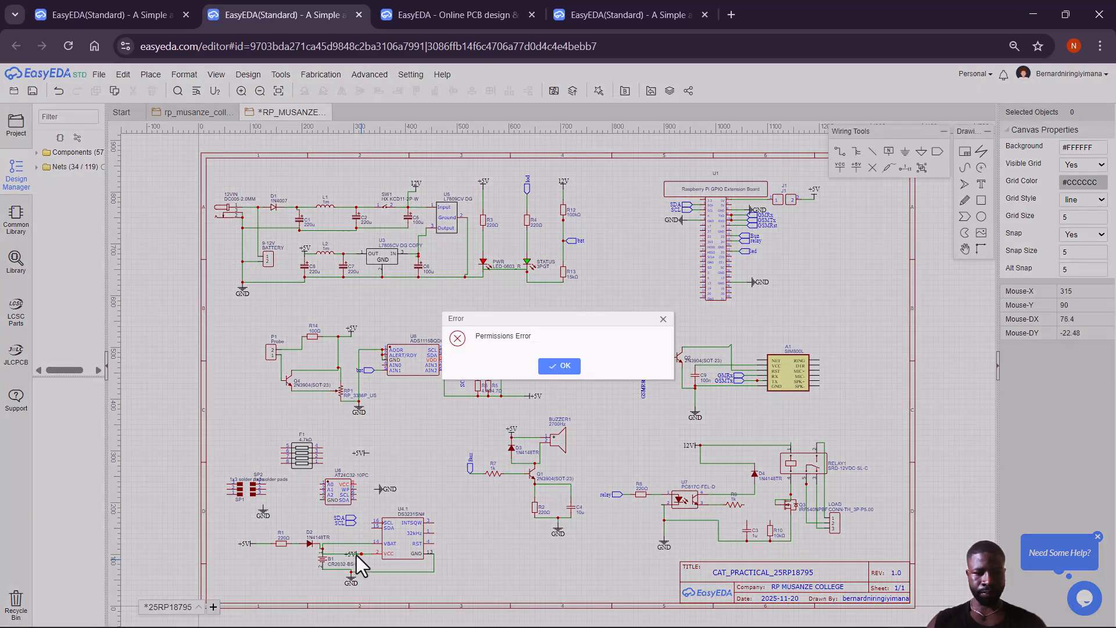
click(663, 320)
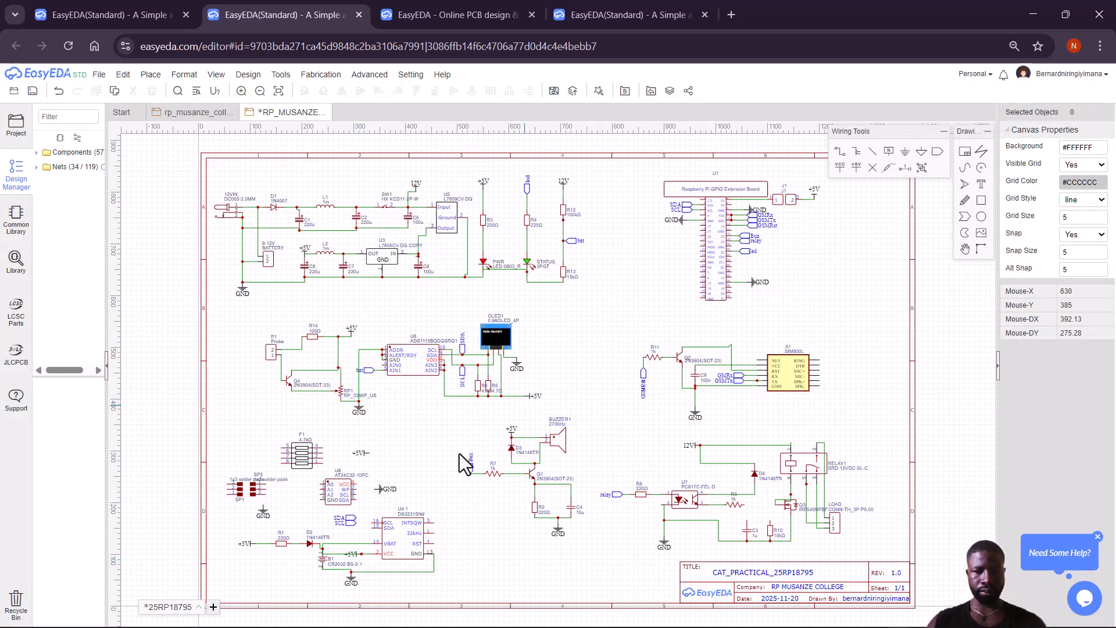
Select the +5V label near B1 and start a wire from the VCC/+5V node.
click(353, 556)
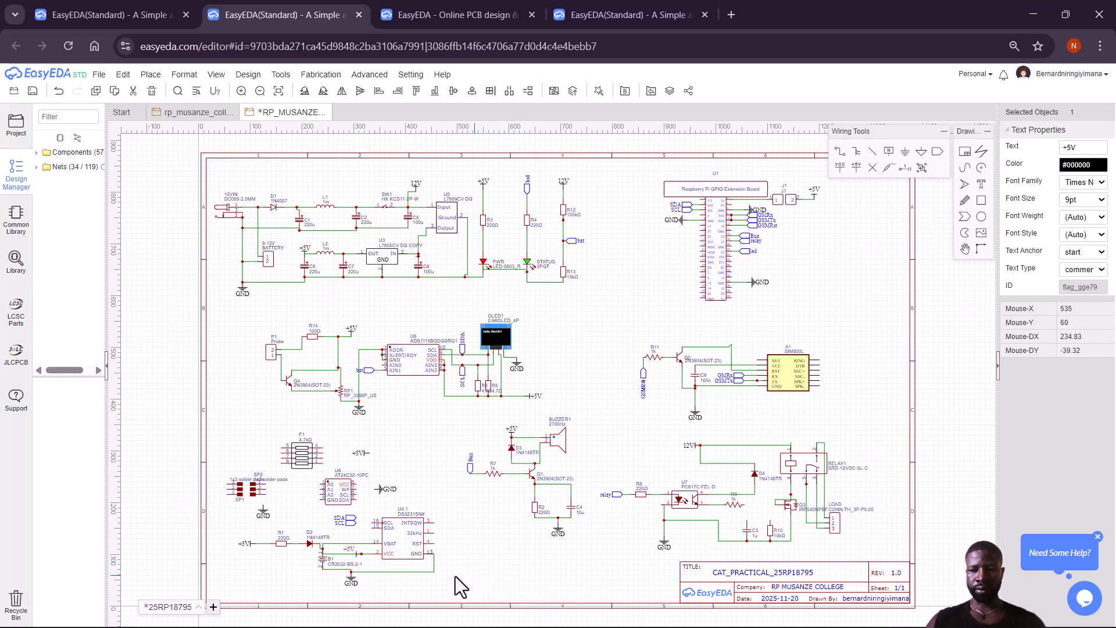
click(344, 557)
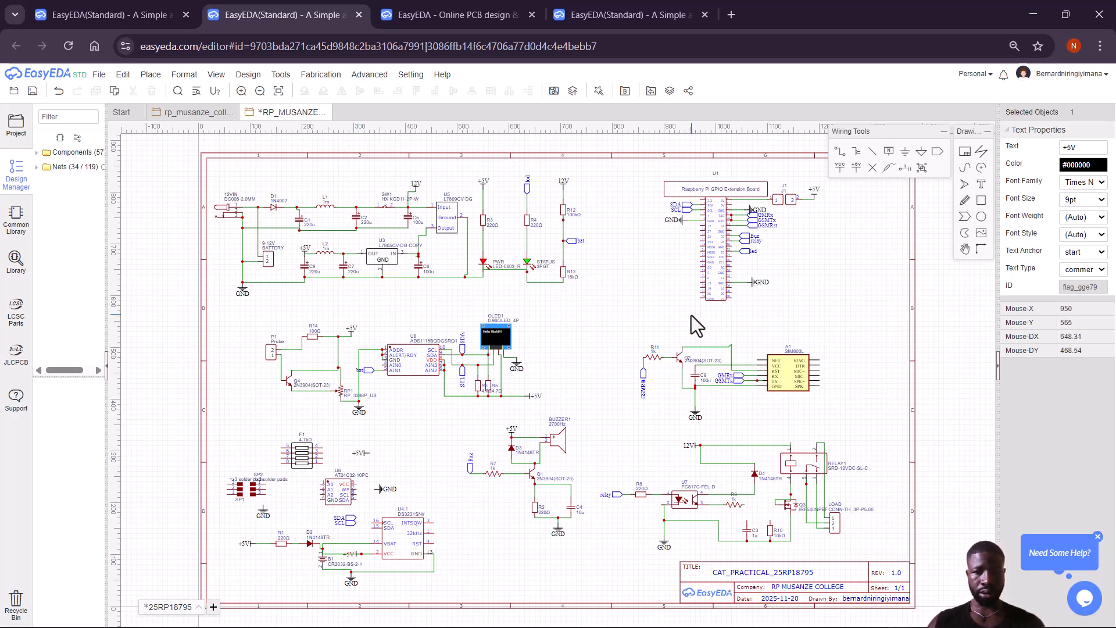
click(840, 153)
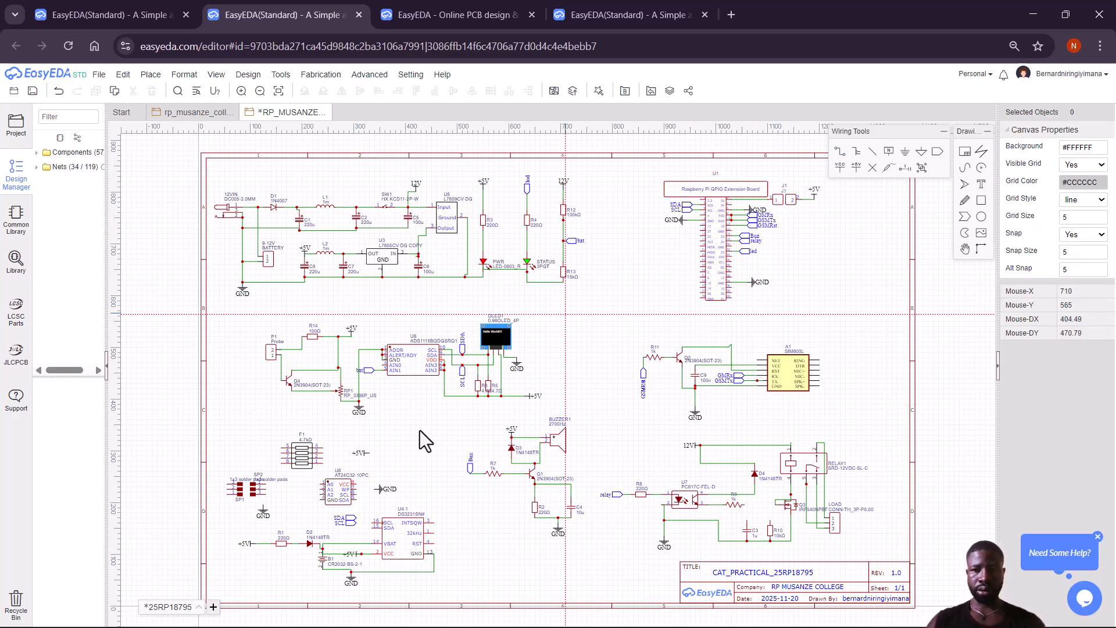
click(379, 554)
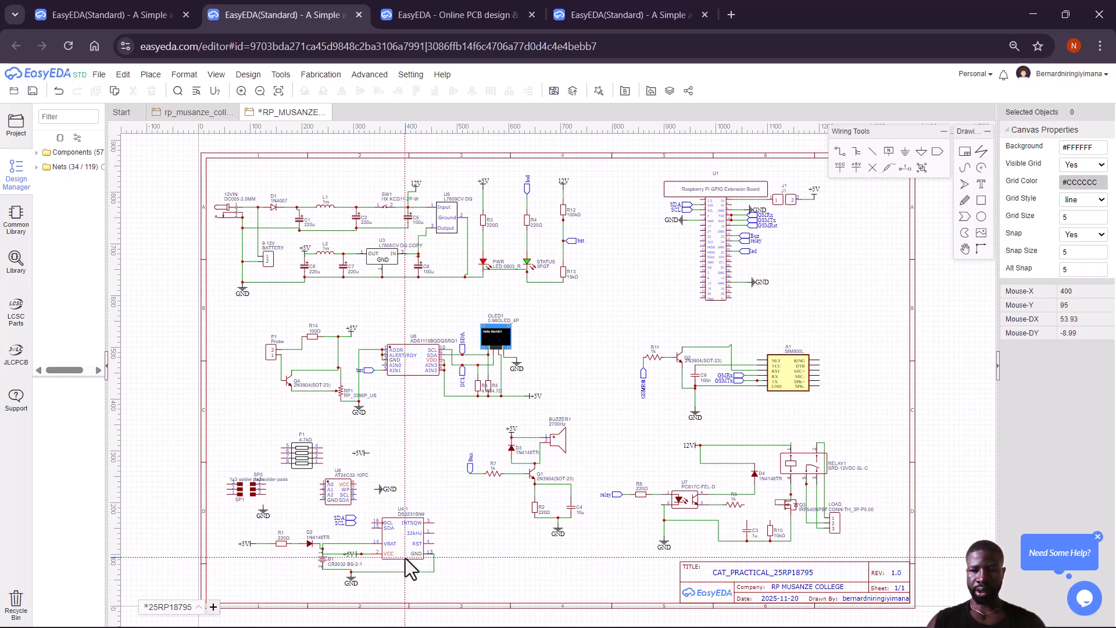
Finish the wire at U4.1's SCL pin, then wire U8's pin to the adjacent ground symbol.
click(371, 522)
click(663, 320)
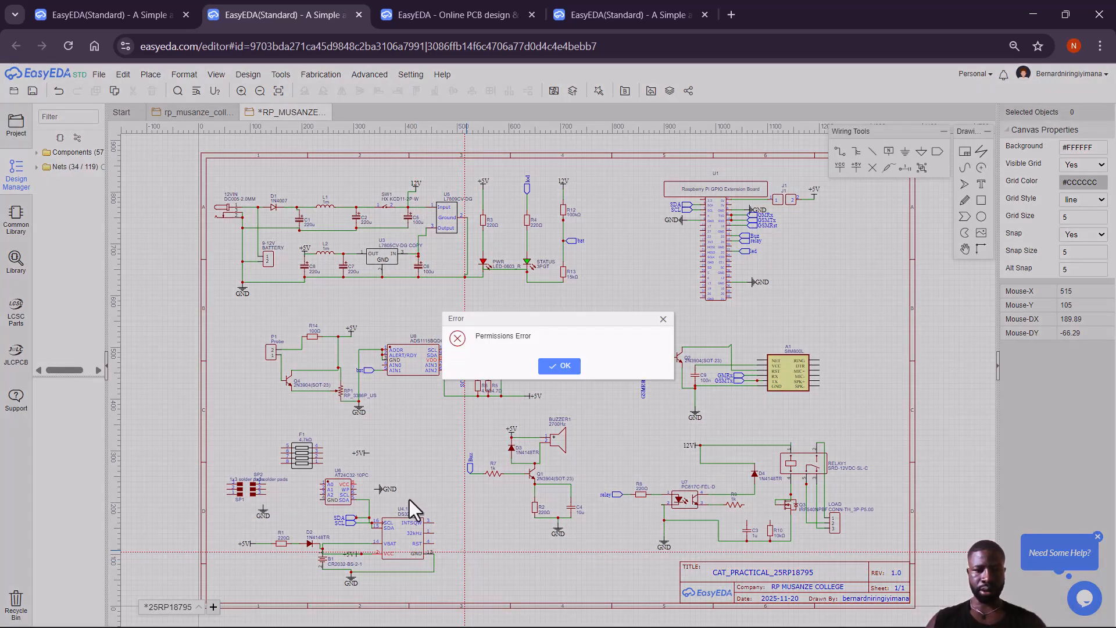
click(664, 319)
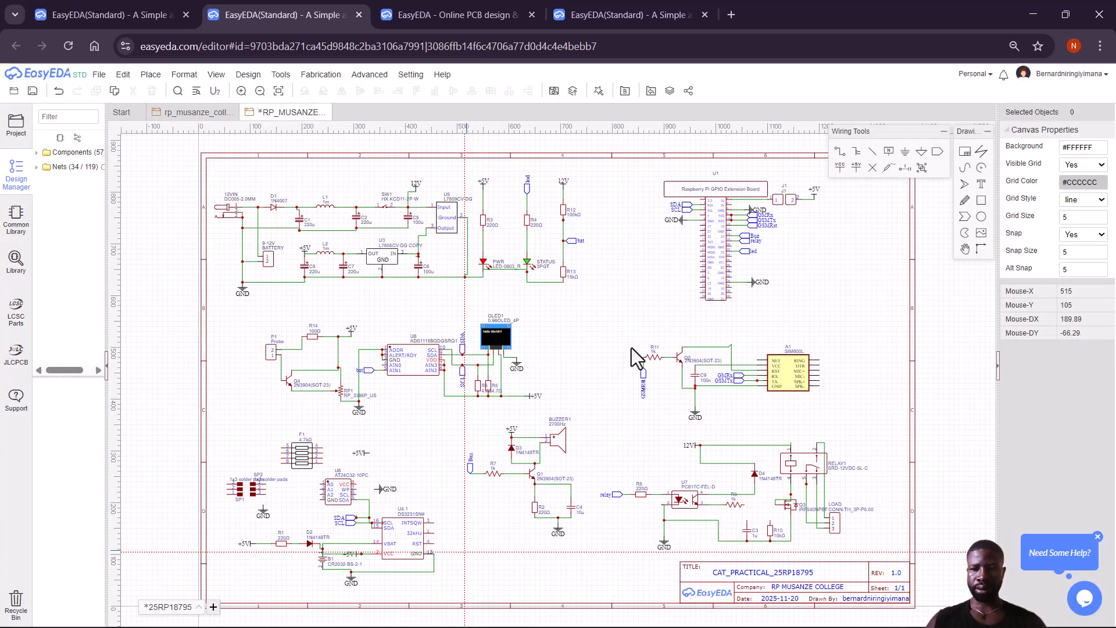
click(356, 488)
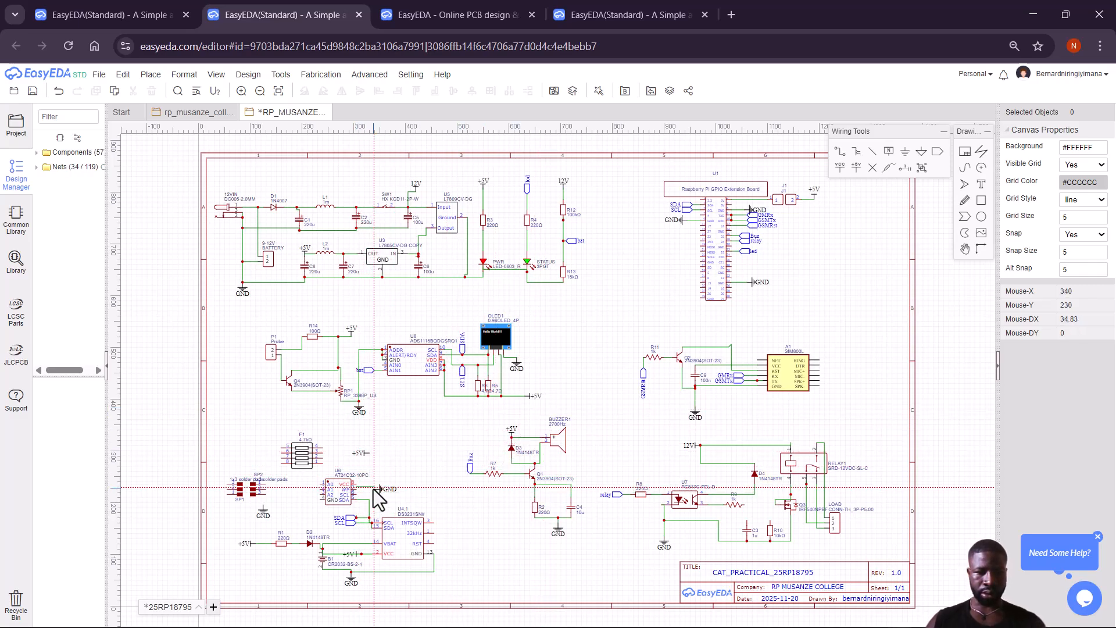
click(375, 489)
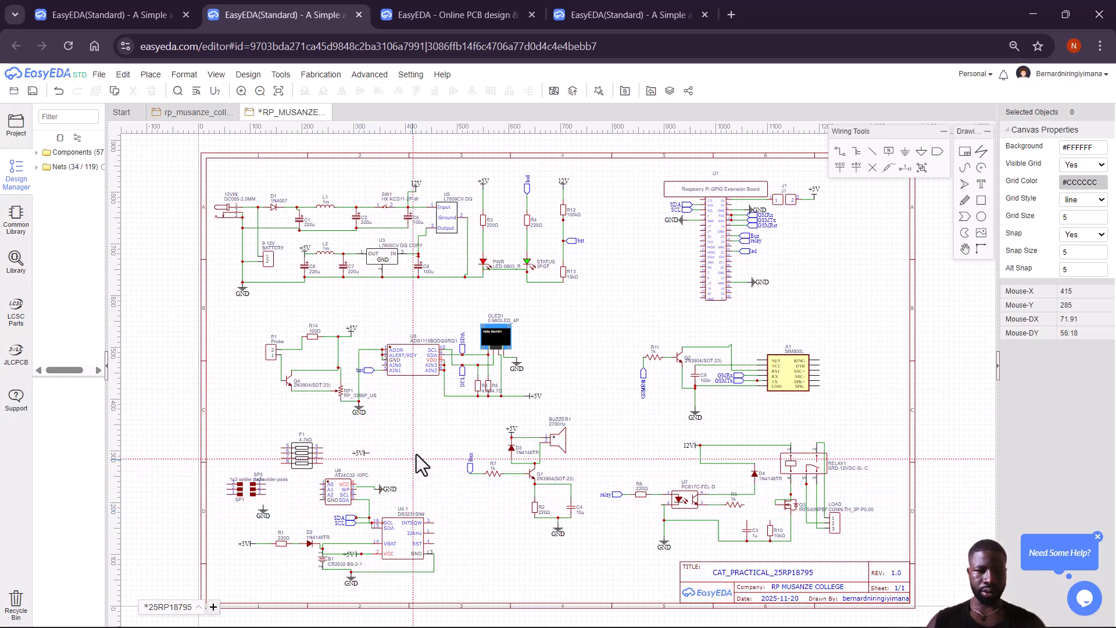
Nudge U6 into place and redraw its ground wire to the WP pin.
right_click(332, 431)
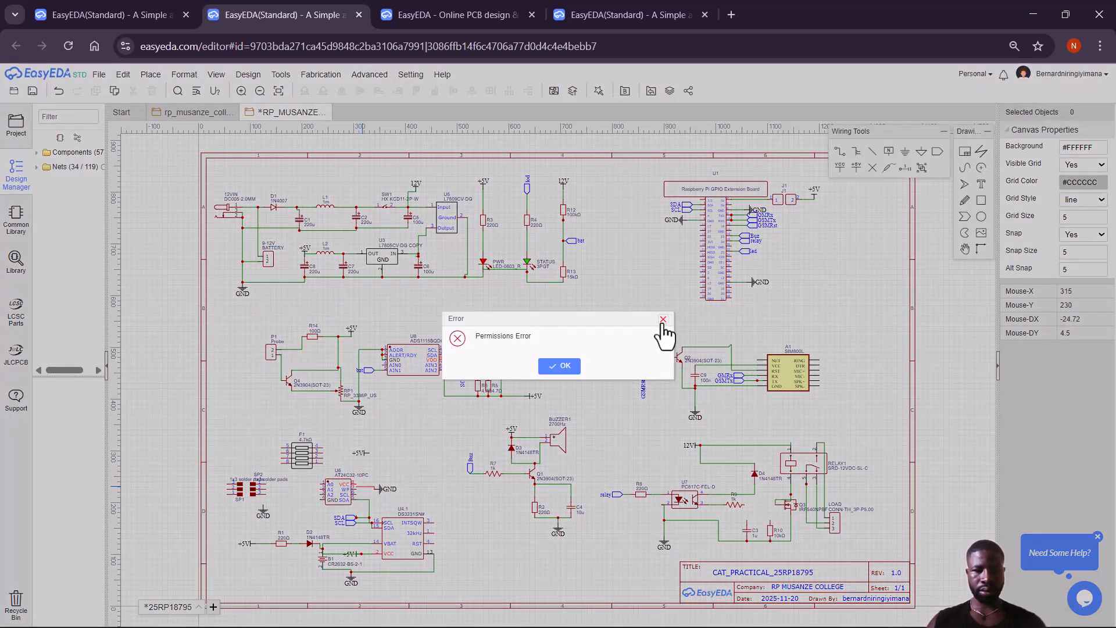
click(662, 320)
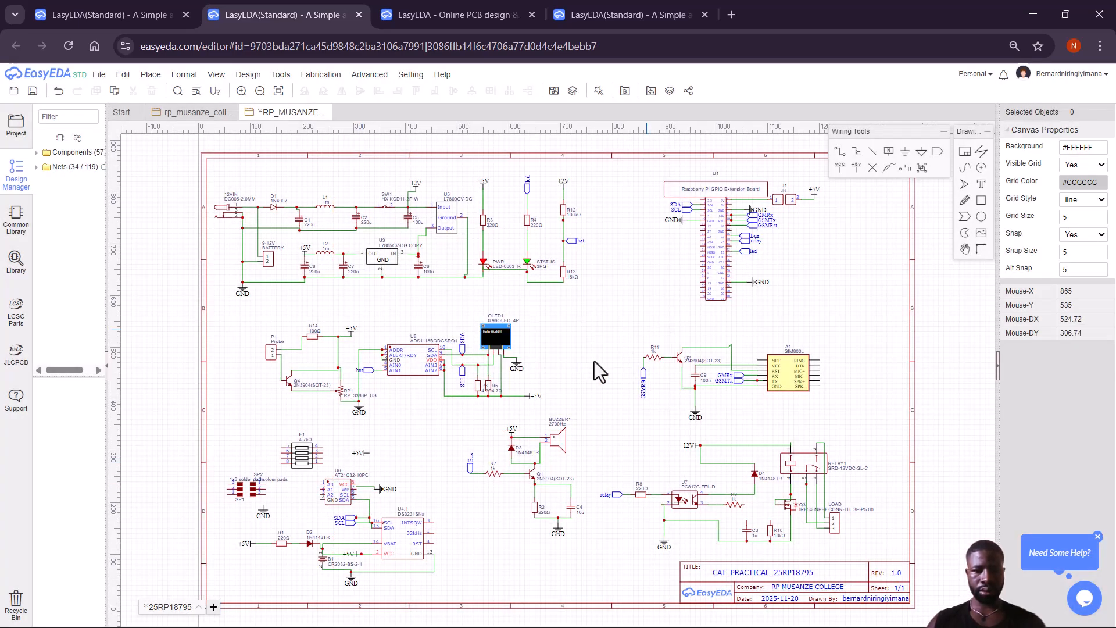
click(344, 488)
key(Up)
key(Up)
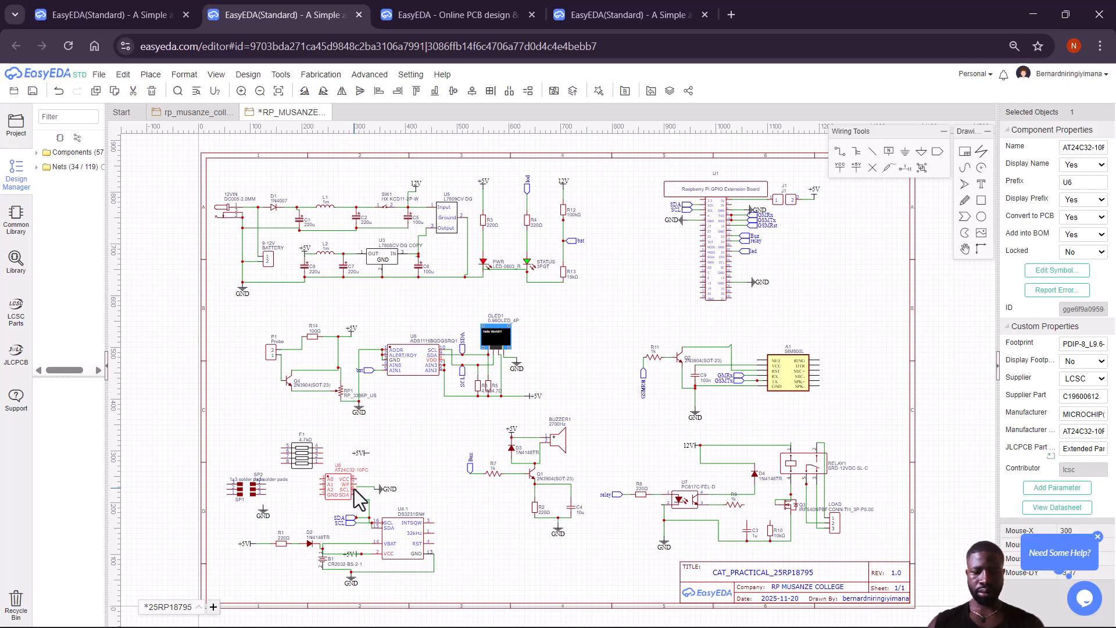
key(Down)
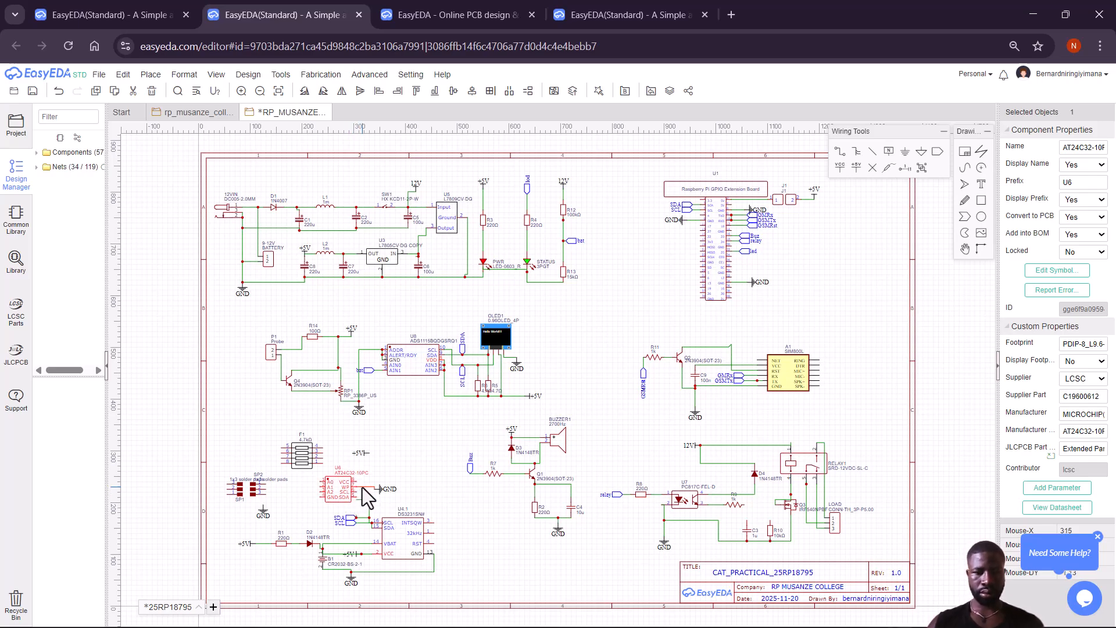
click(363, 489)
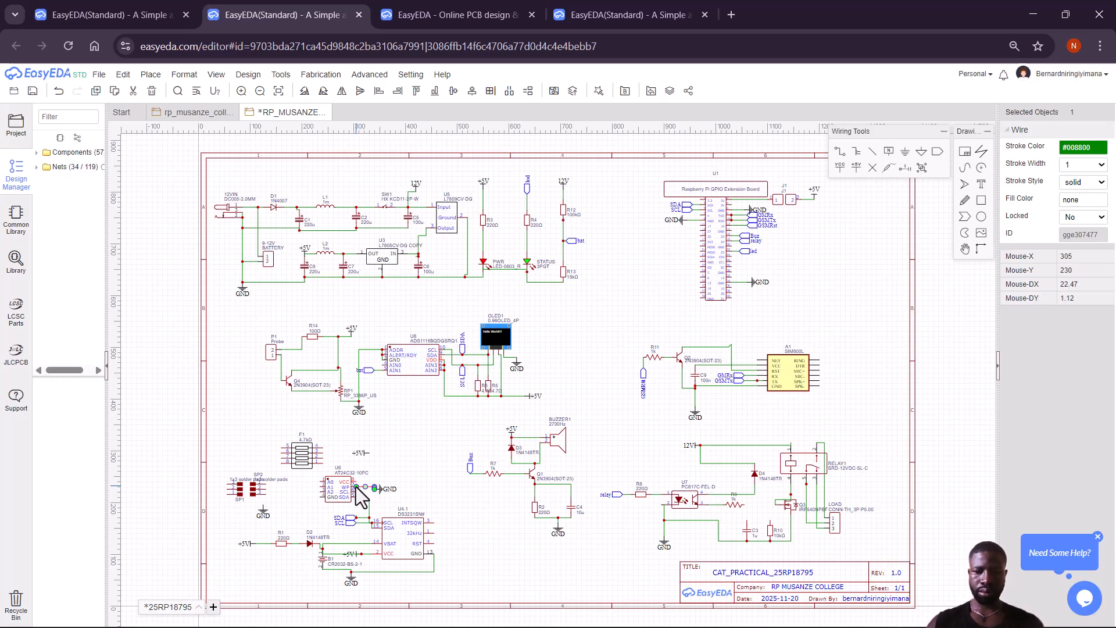
key(Delete)
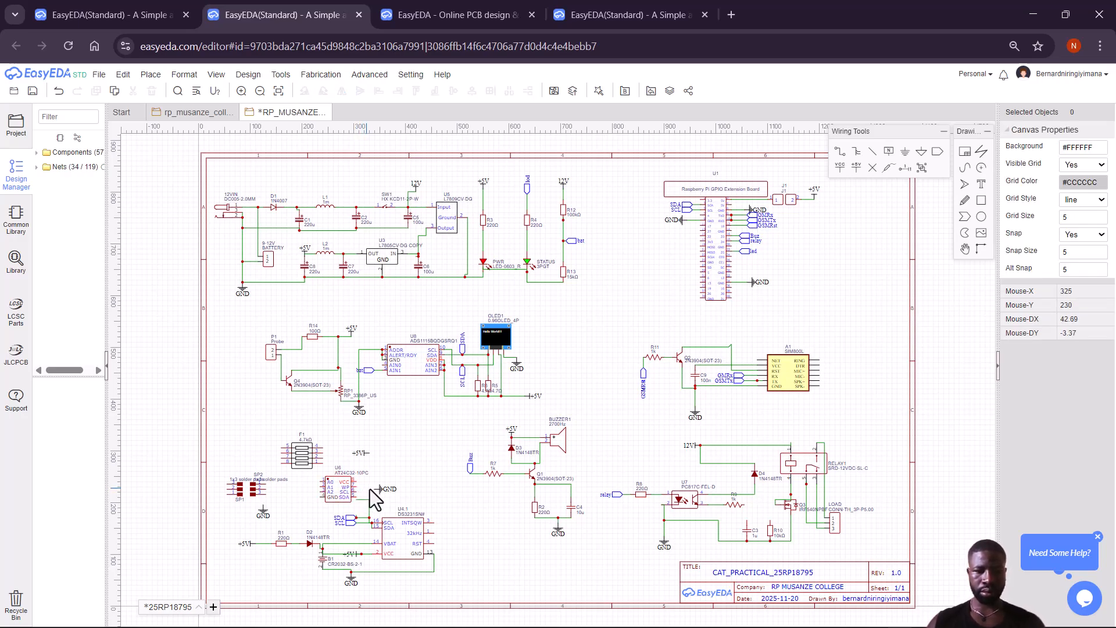
key(w)
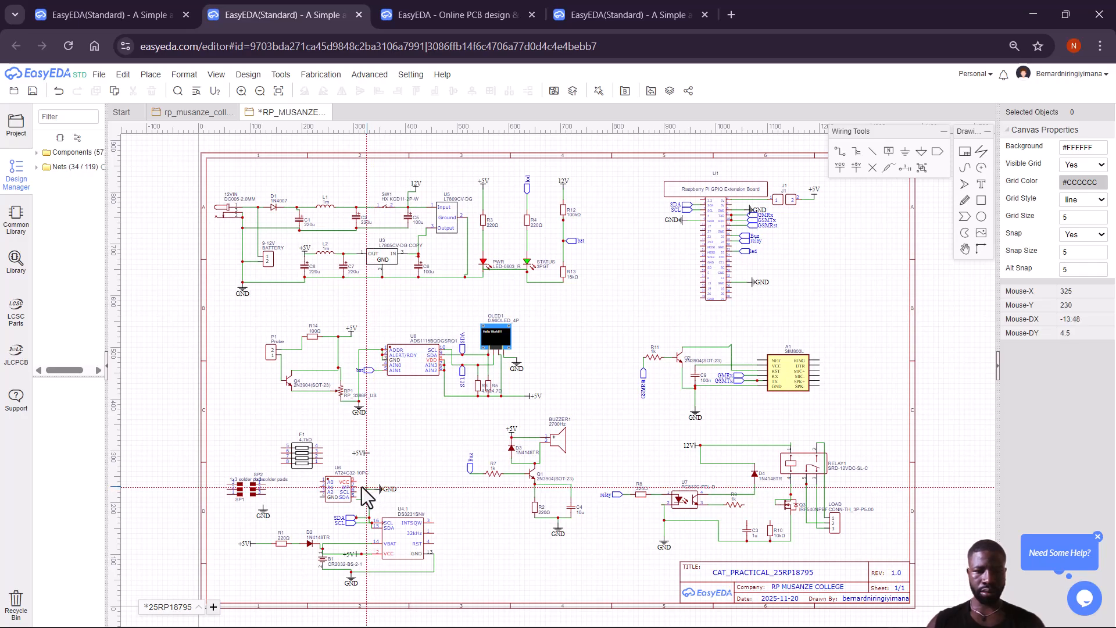
click(356, 487)
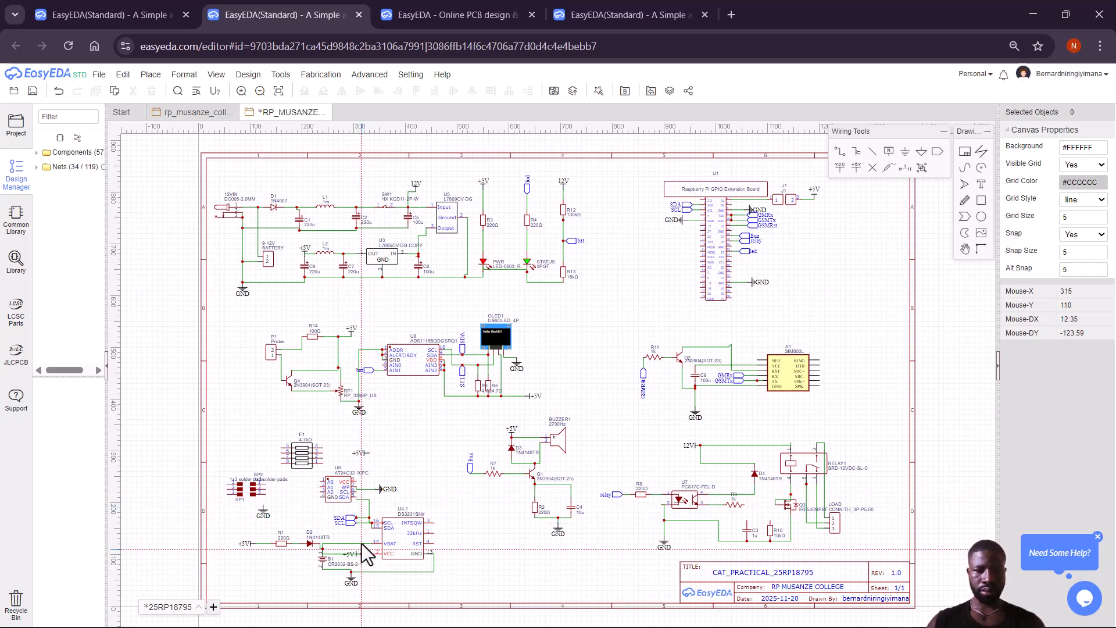
Shift the wire corner near U6's SDA pin slightly left and save.
click(368, 501)
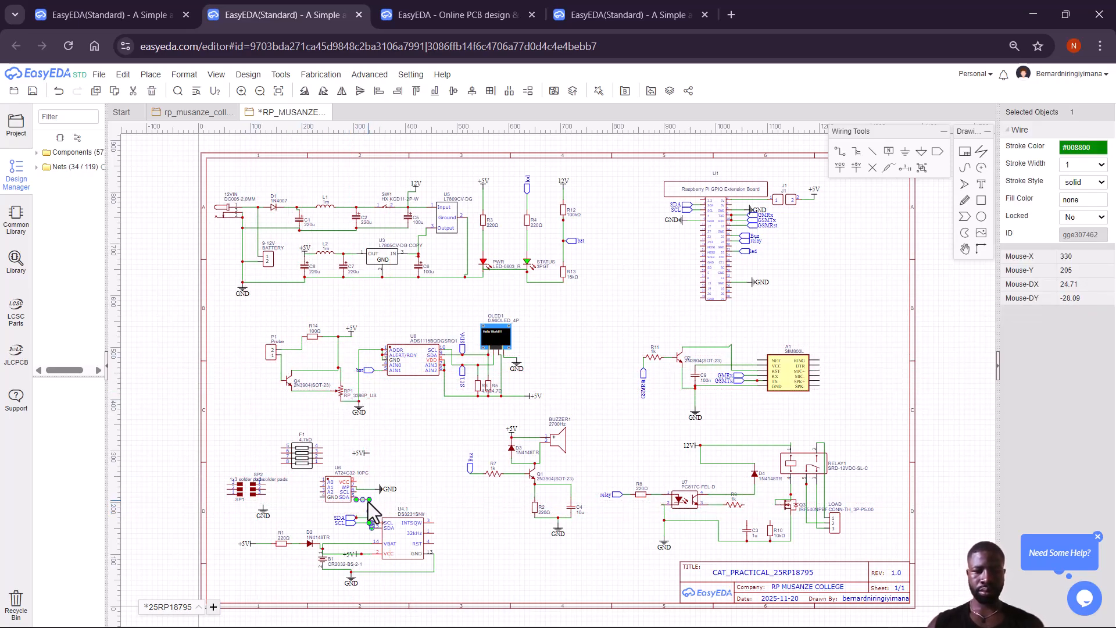
mouse_move(368, 501)
mouse_down()
mouse_move(364, 511)
mouse_move(356, 494)
mouse_up()
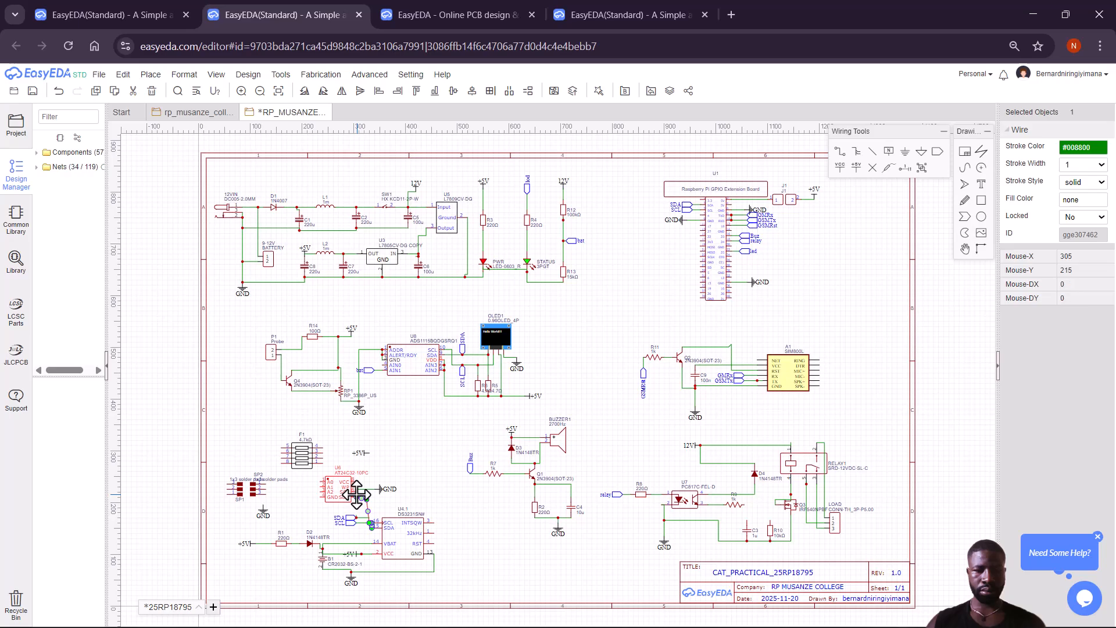
click(453, 504)
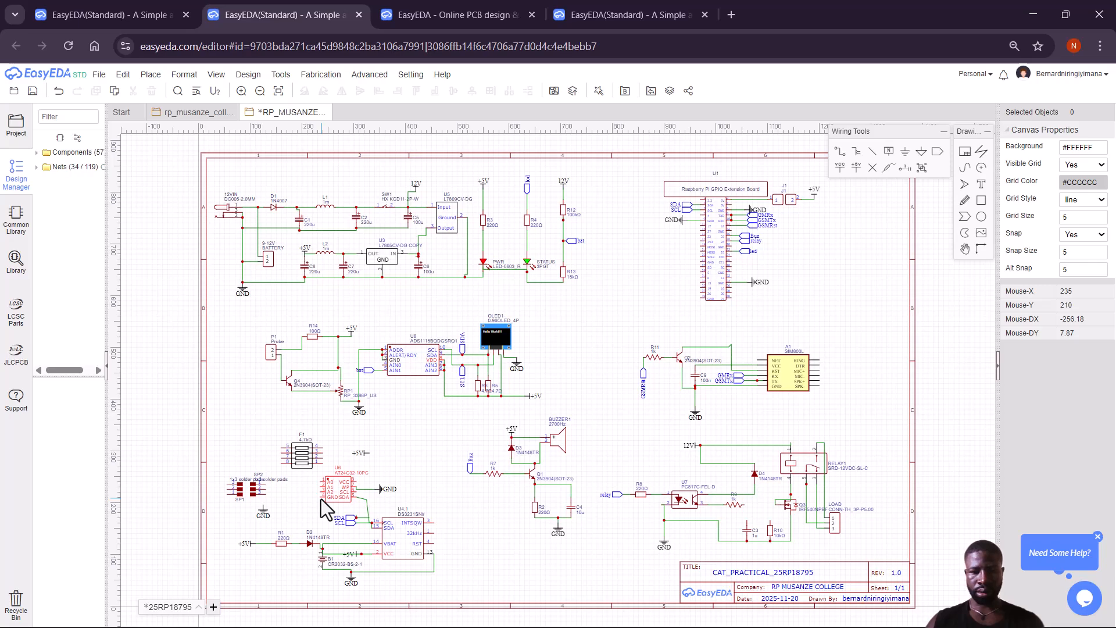
key(ctrl+s)
Run the ground wire to U6 pin 4 and on to SP1 pin 1.
click(562, 367)
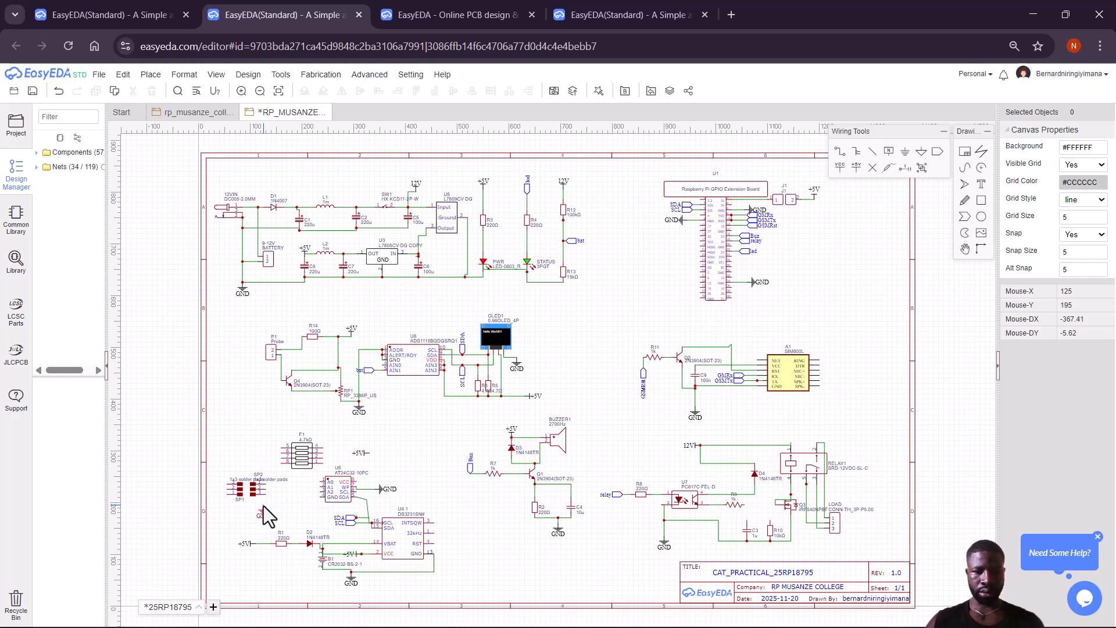
key(ctrl+s)
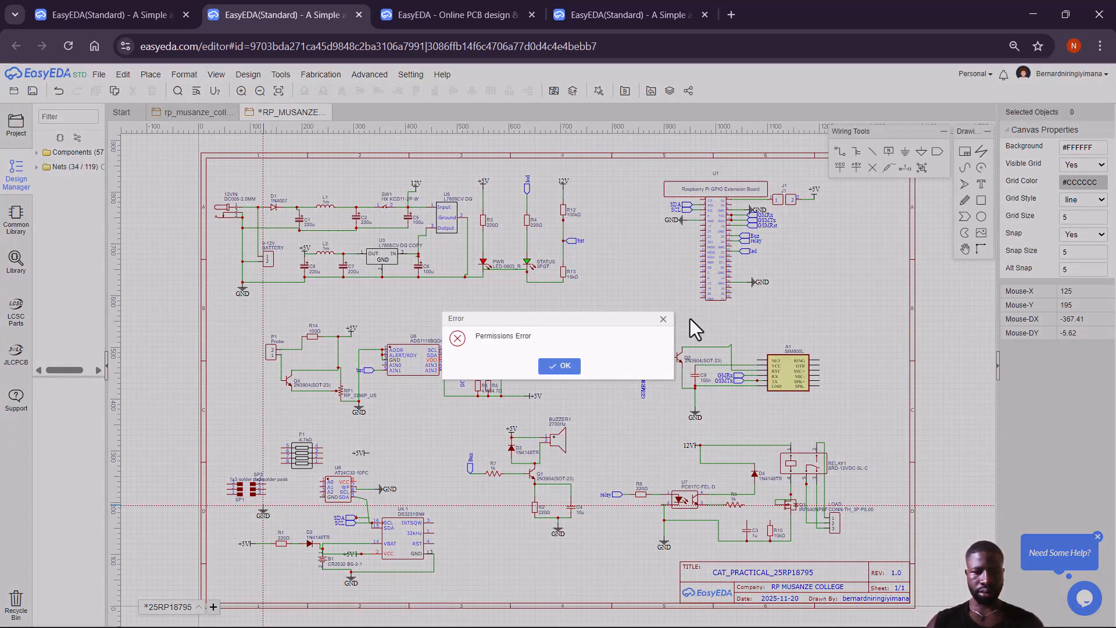
click(559, 367)
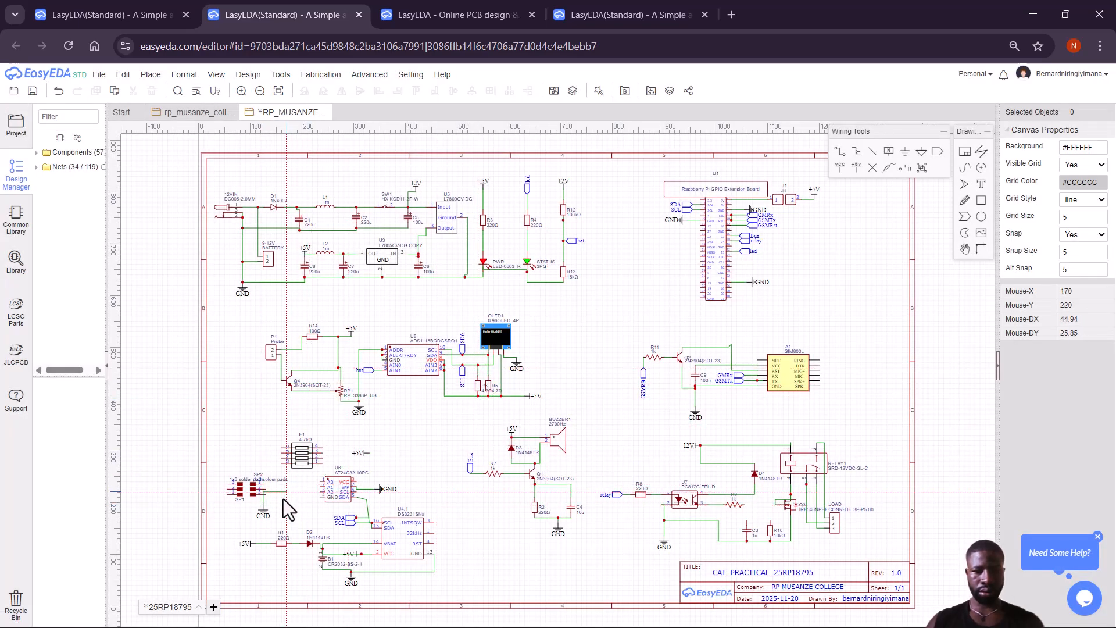
click(321, 497)
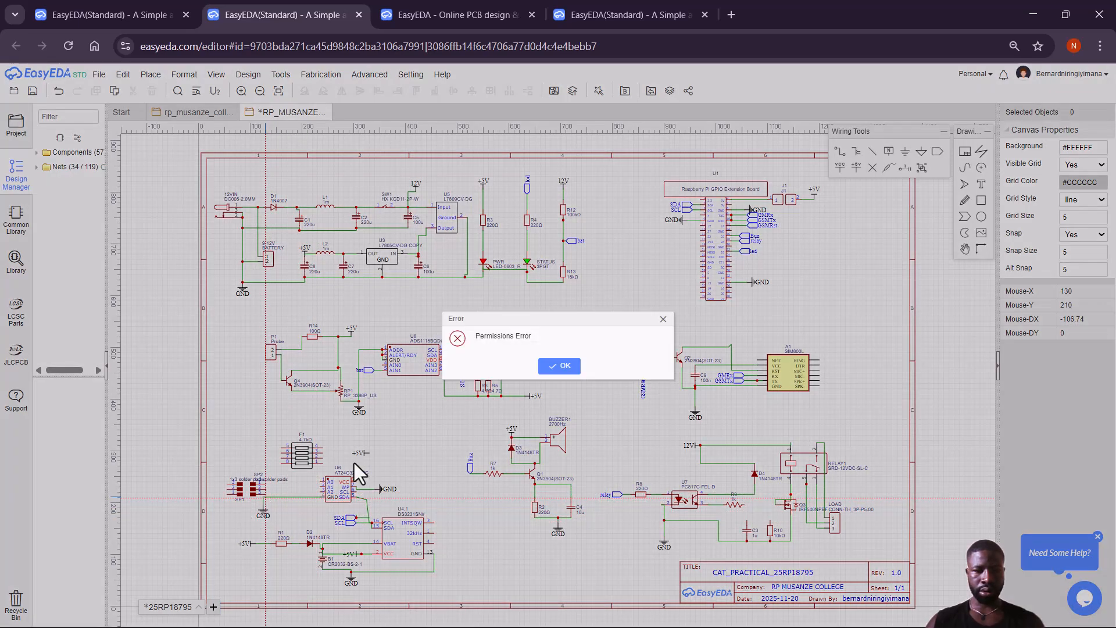
click(663, 318)
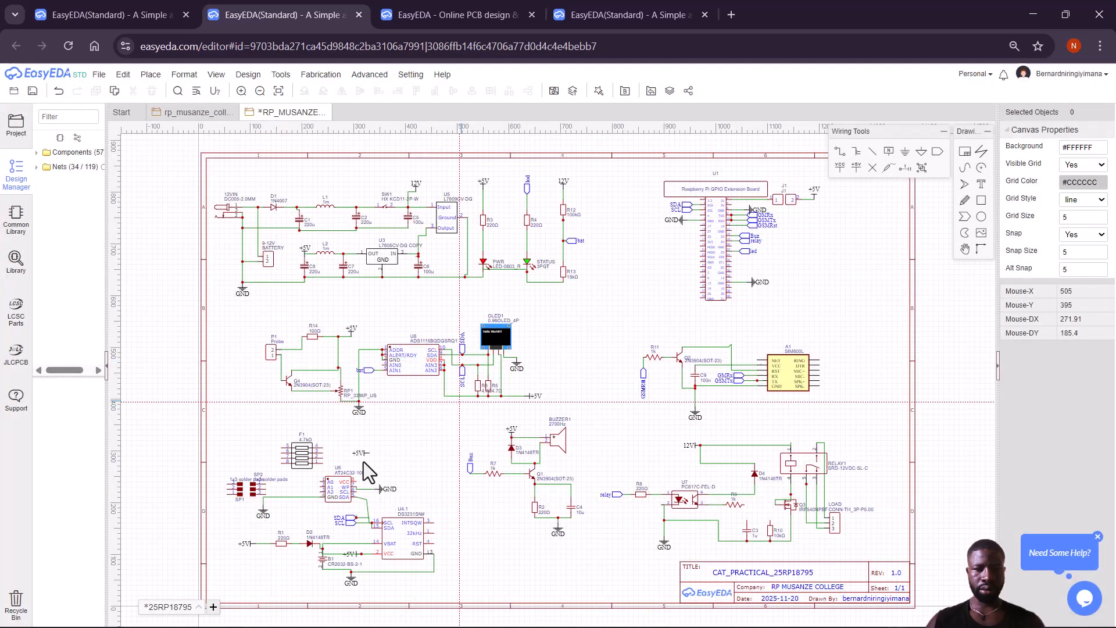
click(263, 498)
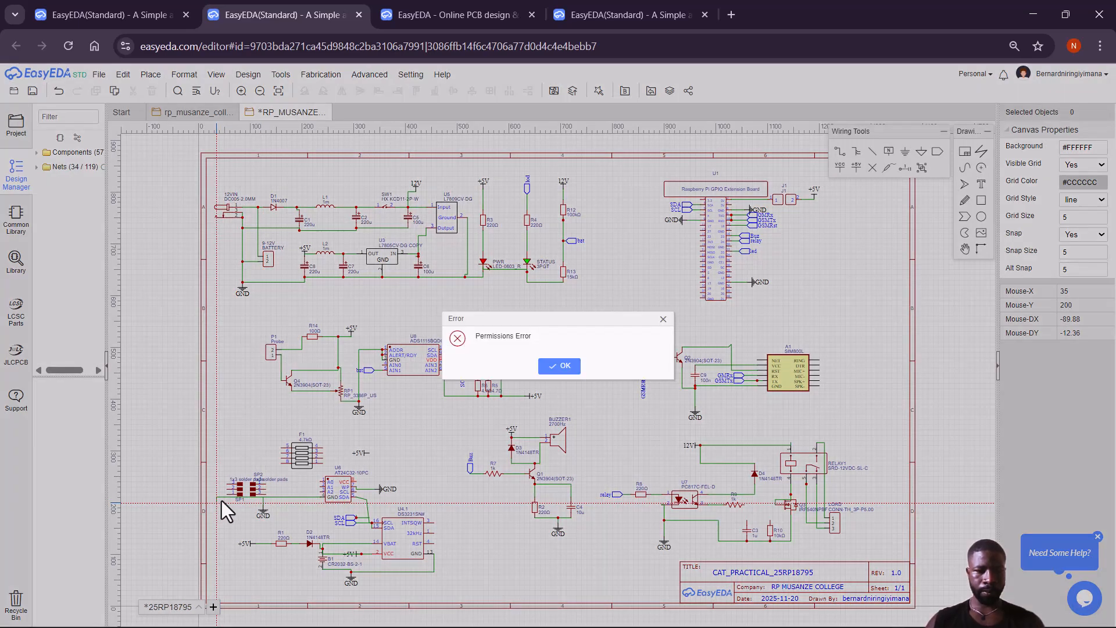
click(559, 366)
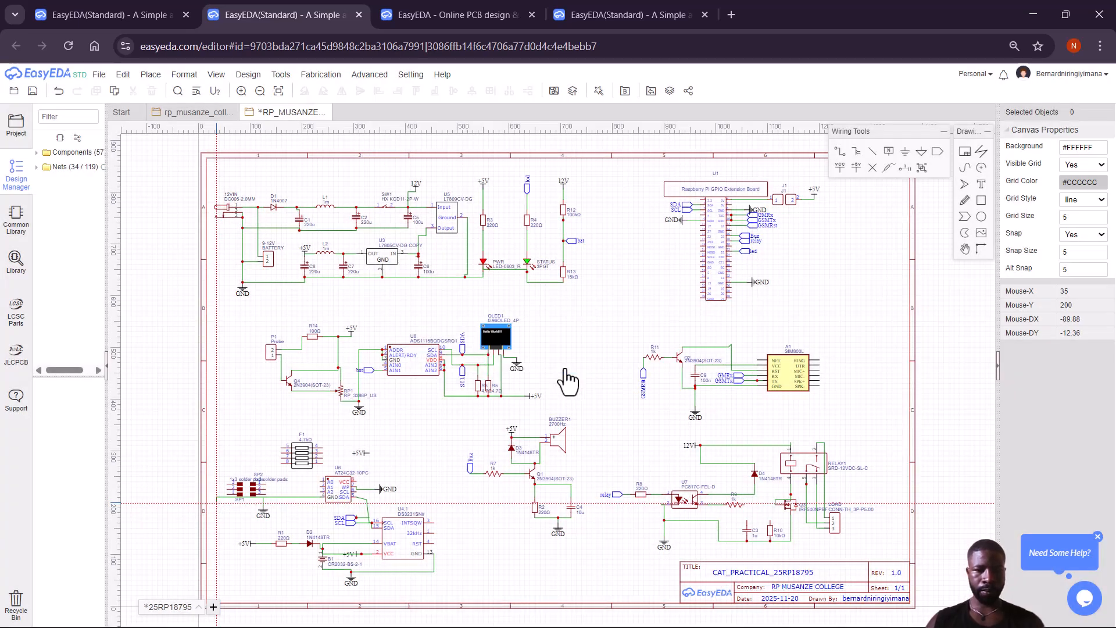
click(226, 496)
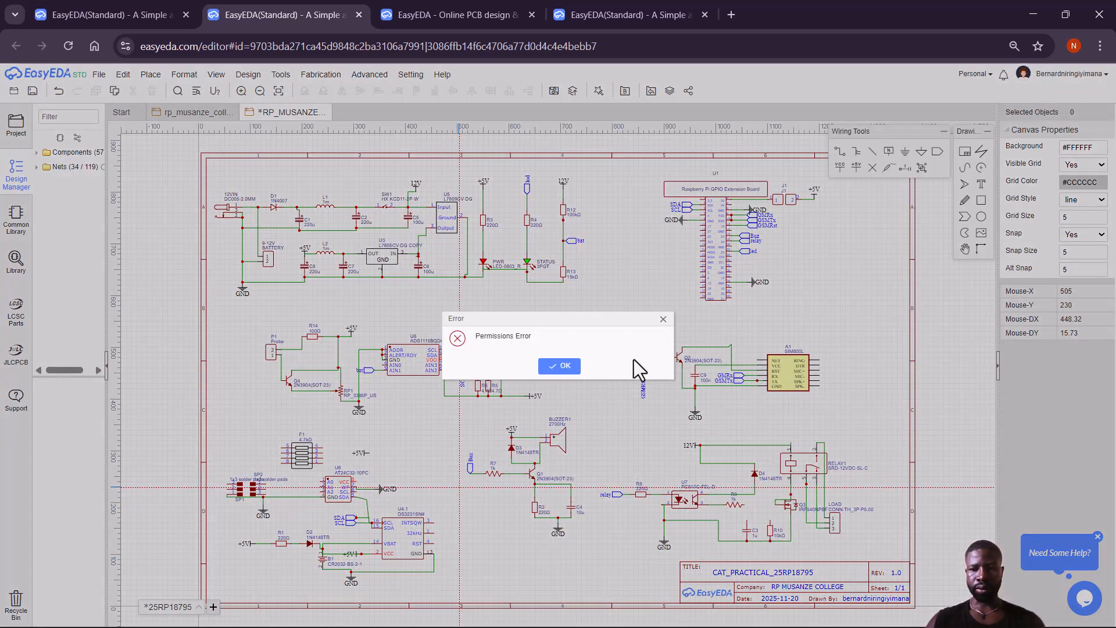
Dismiss the repeated permissions error messages with OK.
click(662, 319)
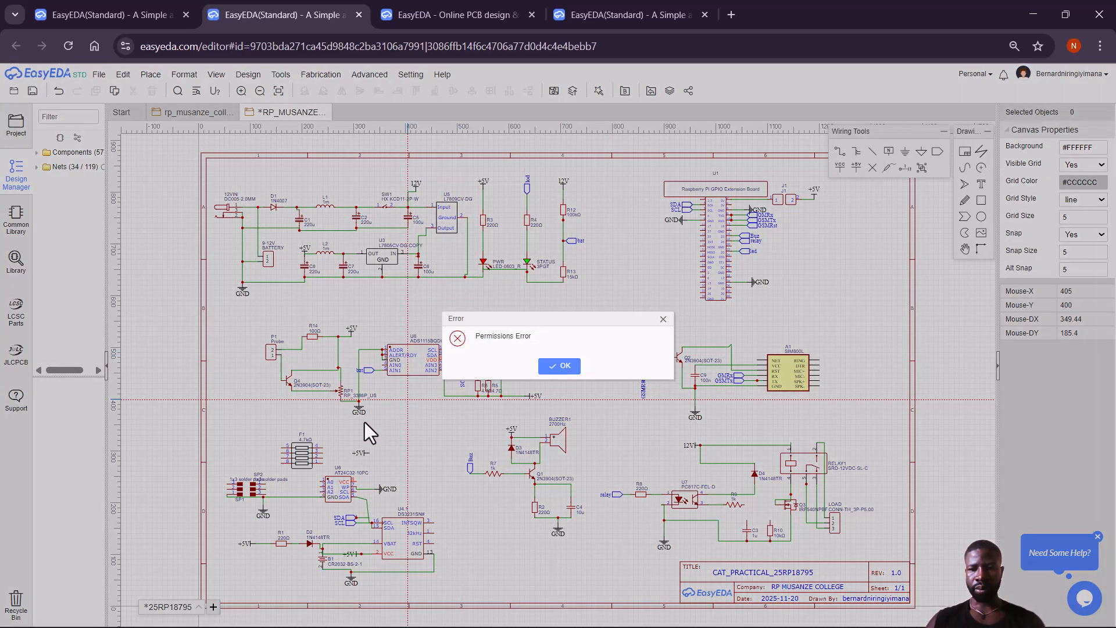
click(558, 365)
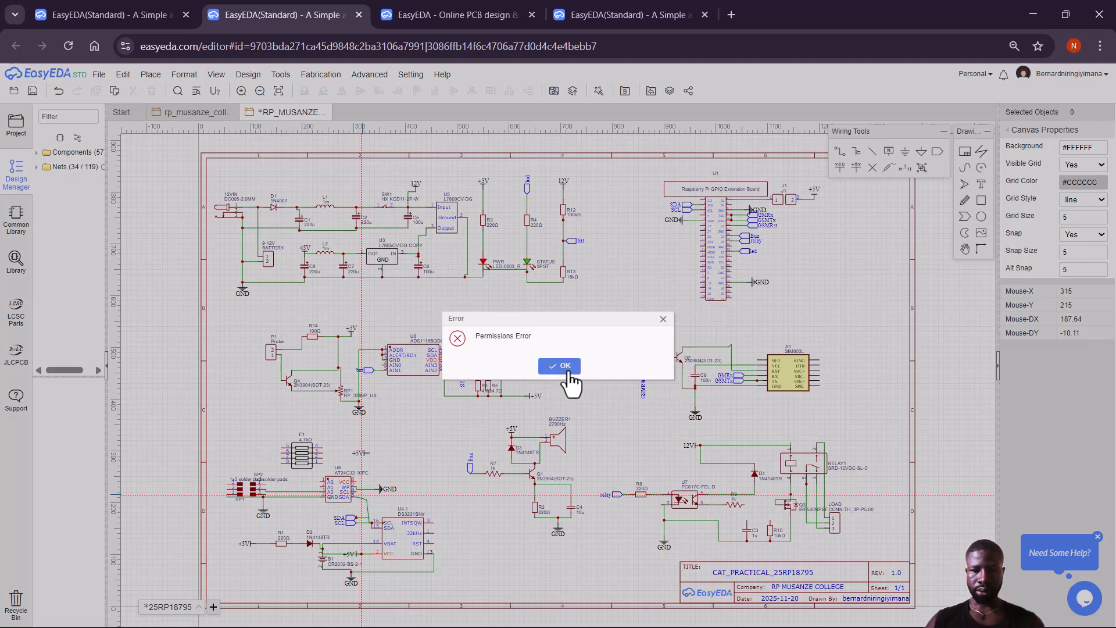
click(568, 371)
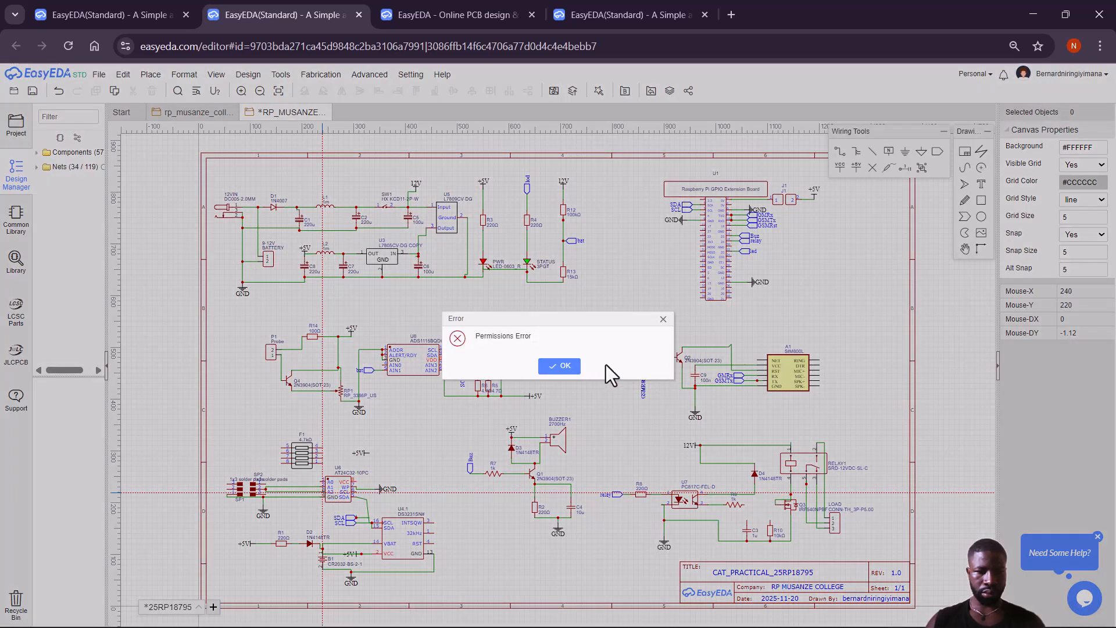
click(559, 365)
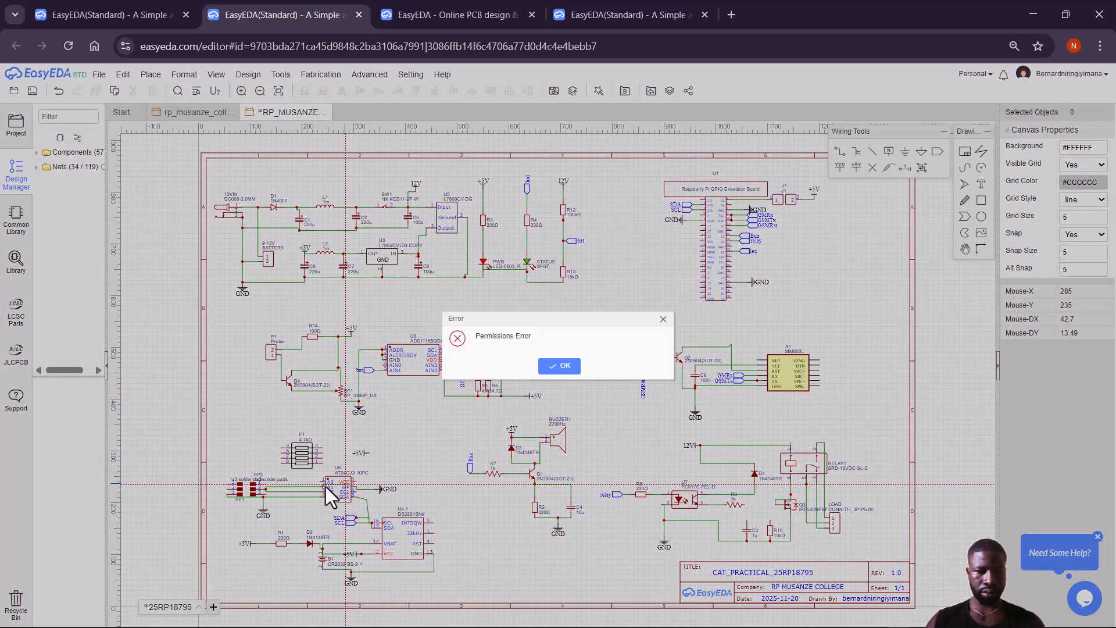
click(567, 366)
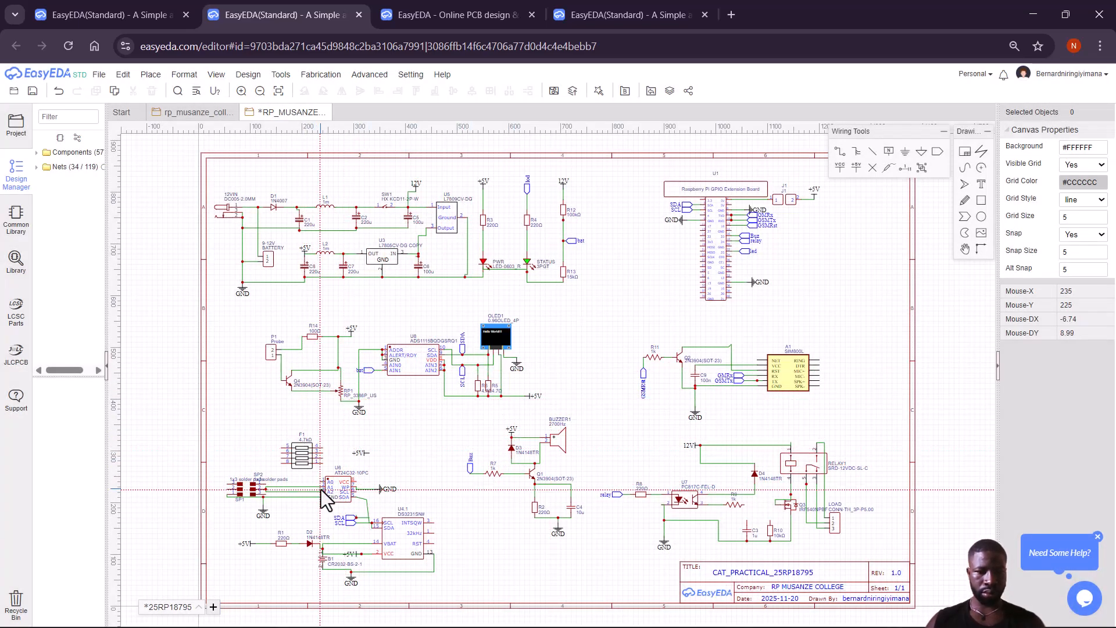
Finish the A2 wire at SP2's pin 3 and wire U6's A0 pin to SP2's pad.
click(265, 494)
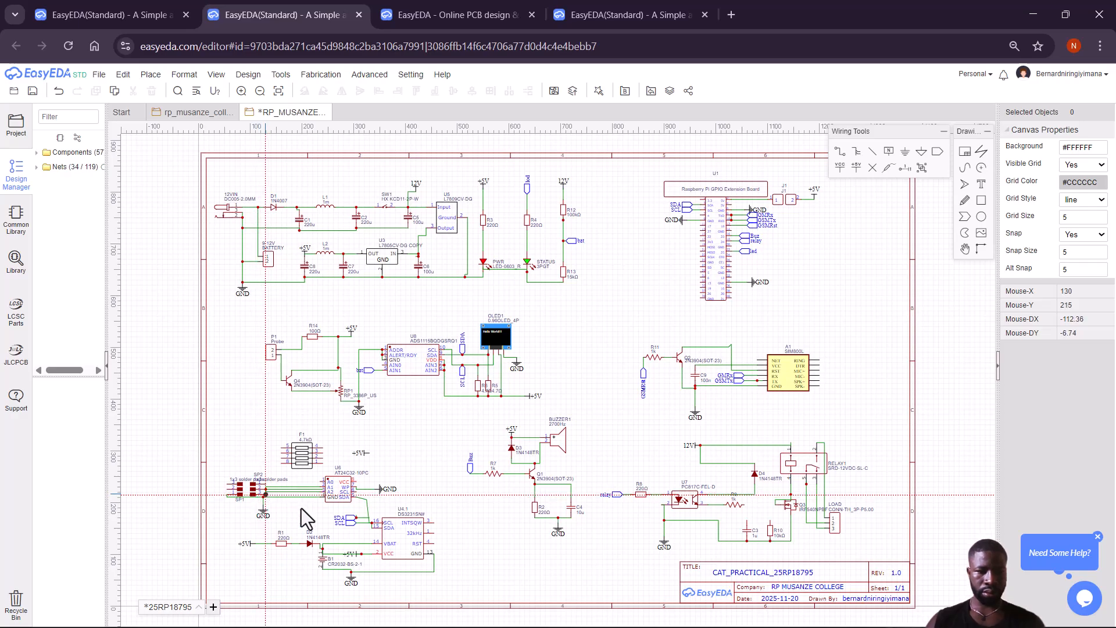
click(319, 483)
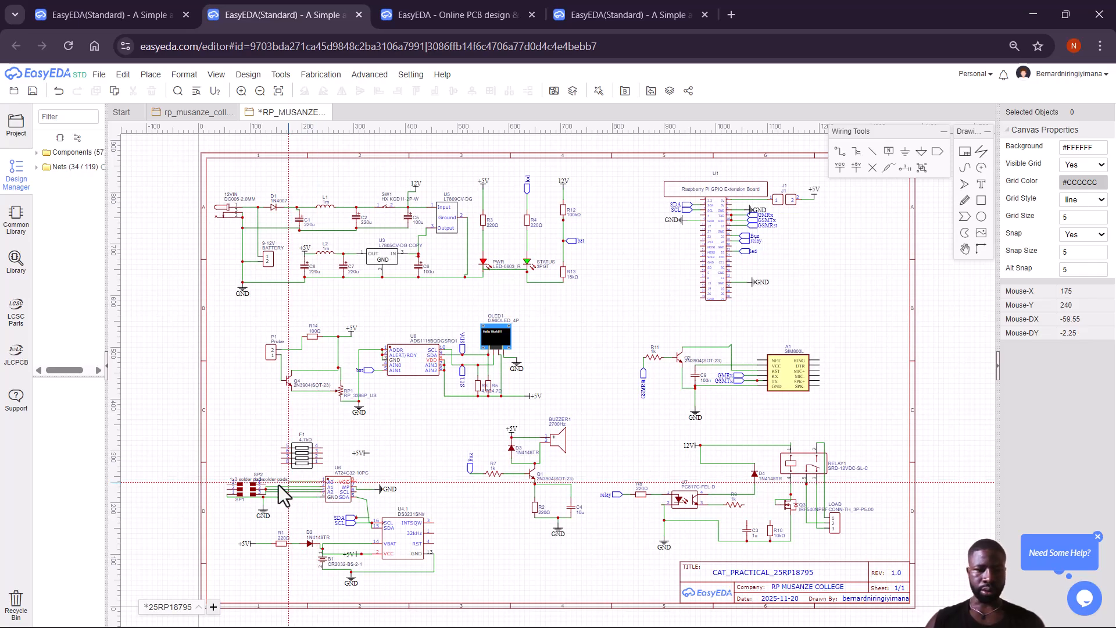
click(264, 486)
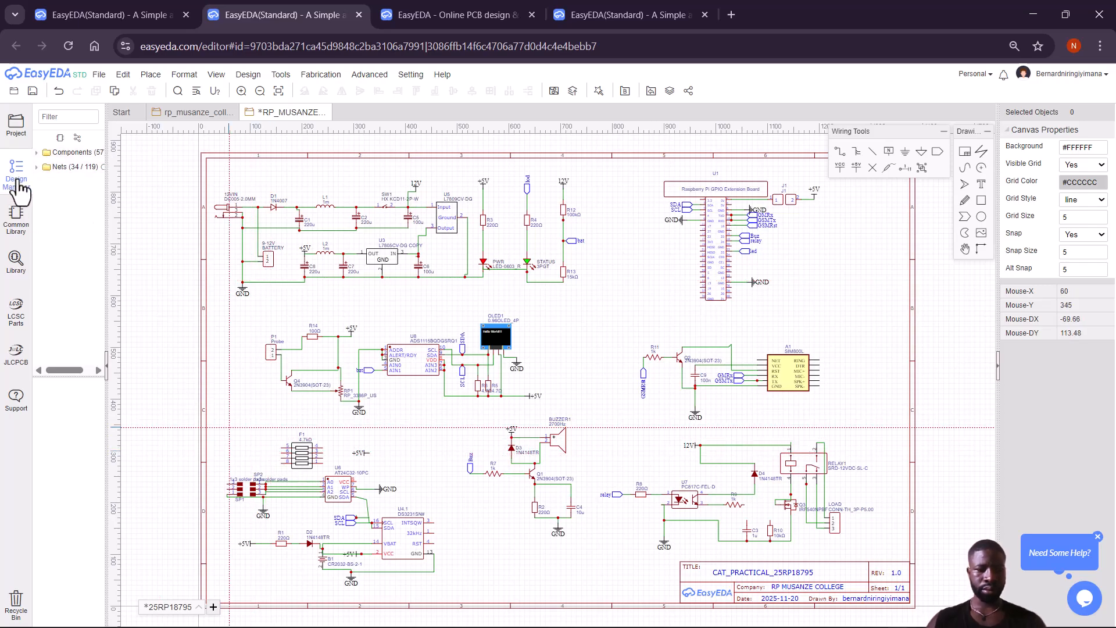
Rotate resistor array F1 upright and place it just above U6.
click(301, 449)
key(space)
mouse_move(301, 449)
mouse_down()
mouse_move(324, 480)
mouse_move(306, 431)
mouse_up()
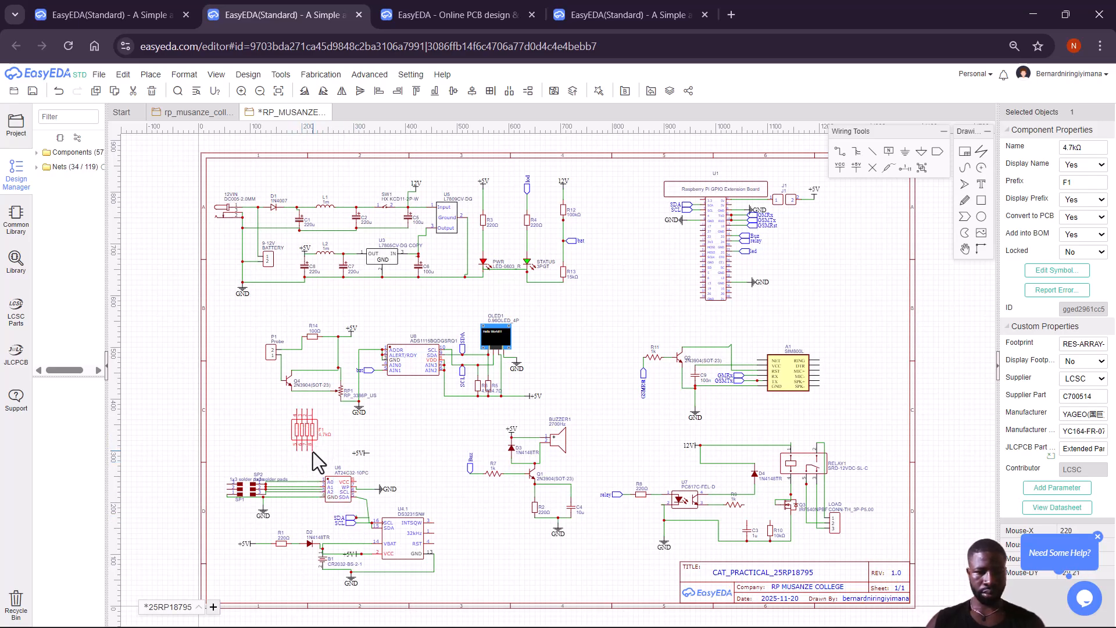
mouse_move(313, 452)
mouse_down()
mouse_move(309, 498)
mouse_move(307, 435)
mouse_move(308, 445)
mouse_up()
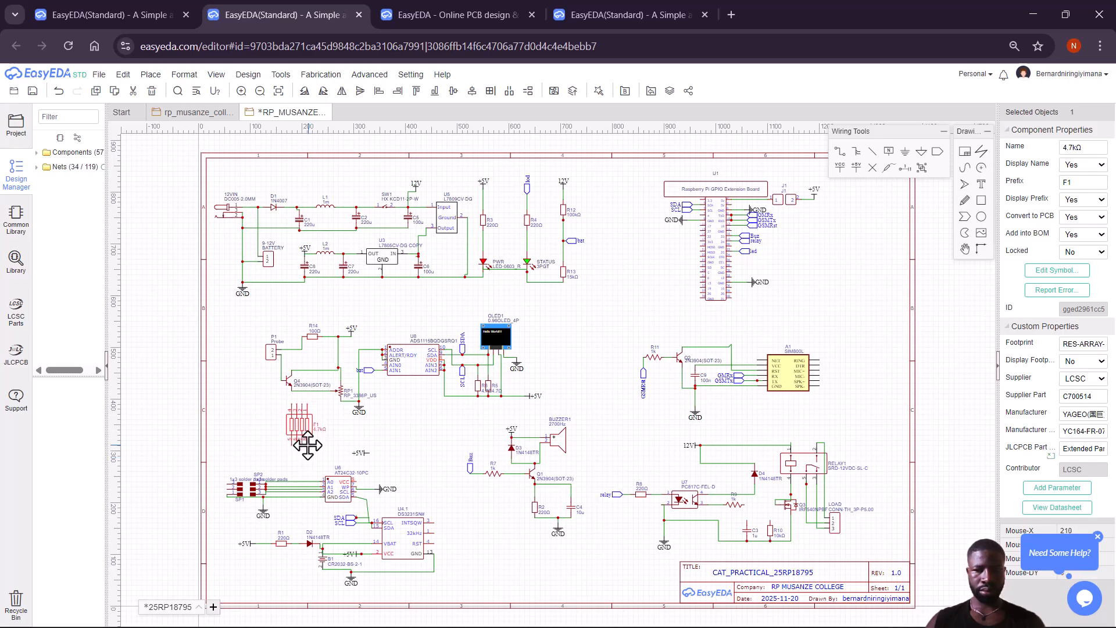
click(297, 464)
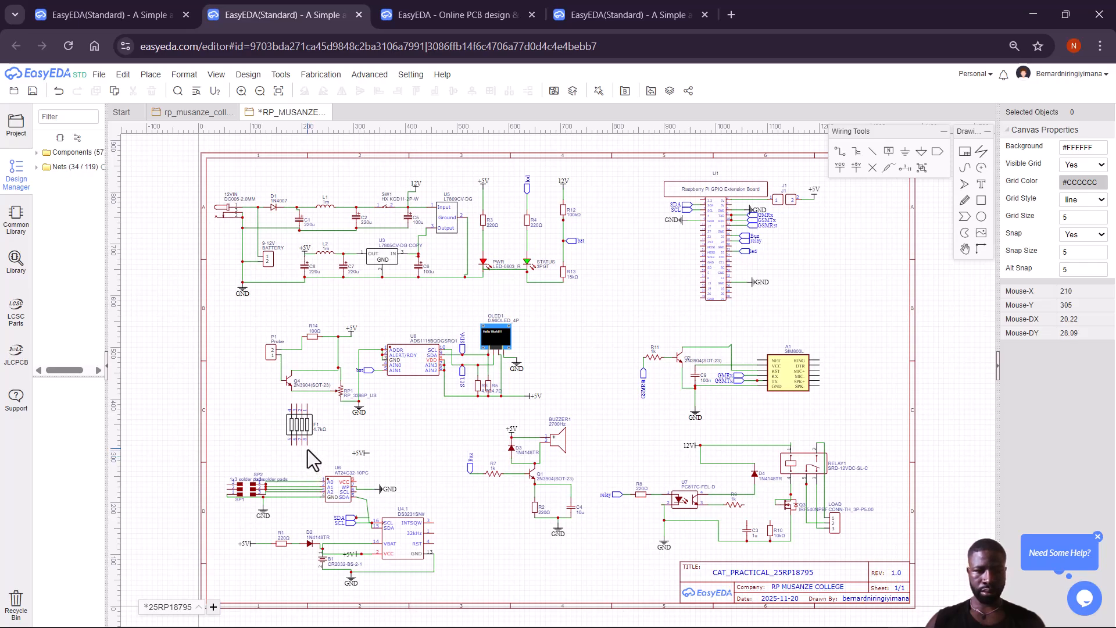
Wire F1's lower pin down to U6's A0 pin.
click(841, 152)
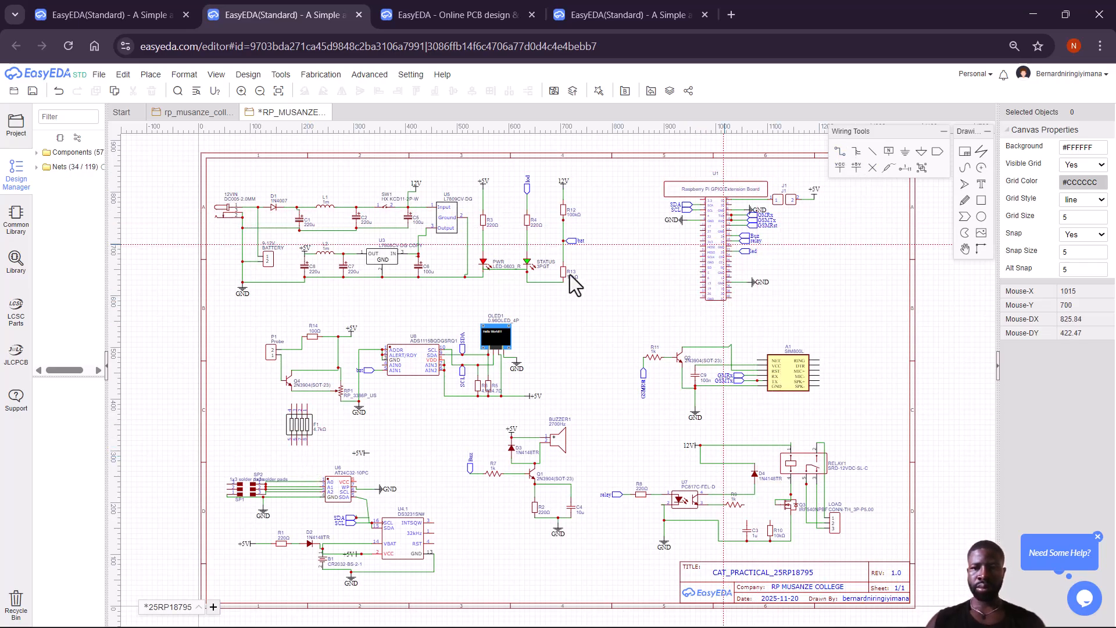
click(307, 445)
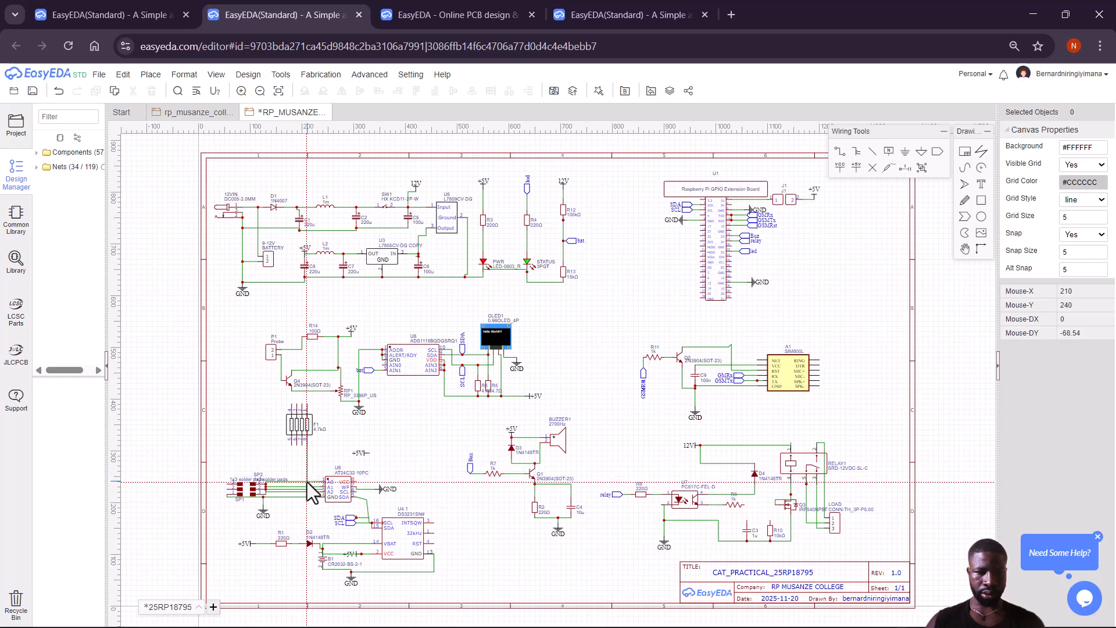
click(307, 483)
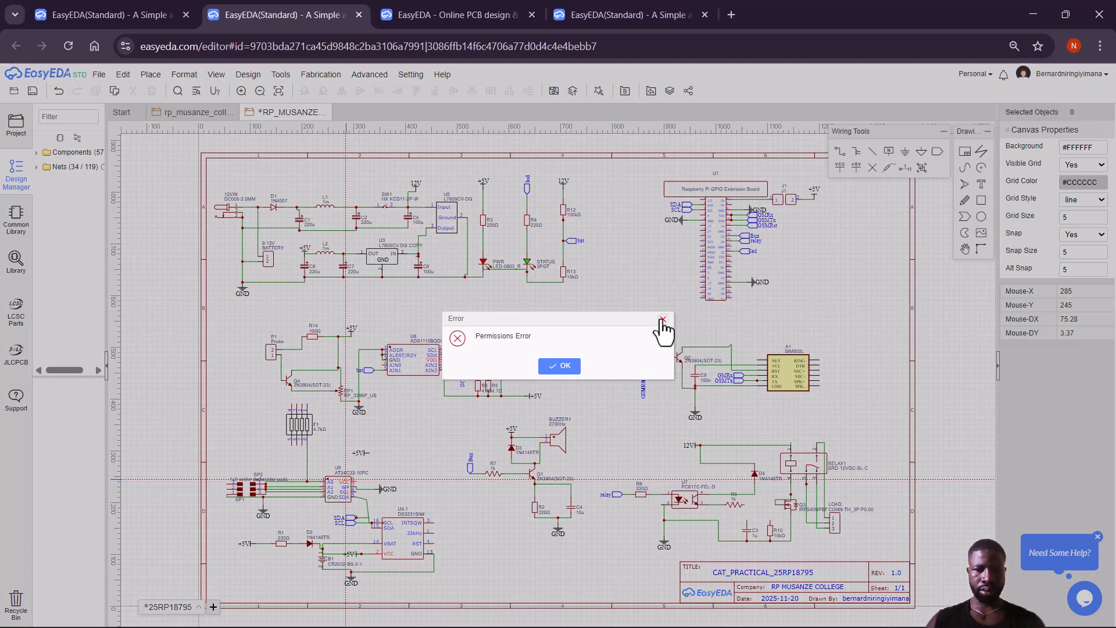
Draw wires from F1's lower pins down toward U6's A1/A2 address pins.
click(663, 320)
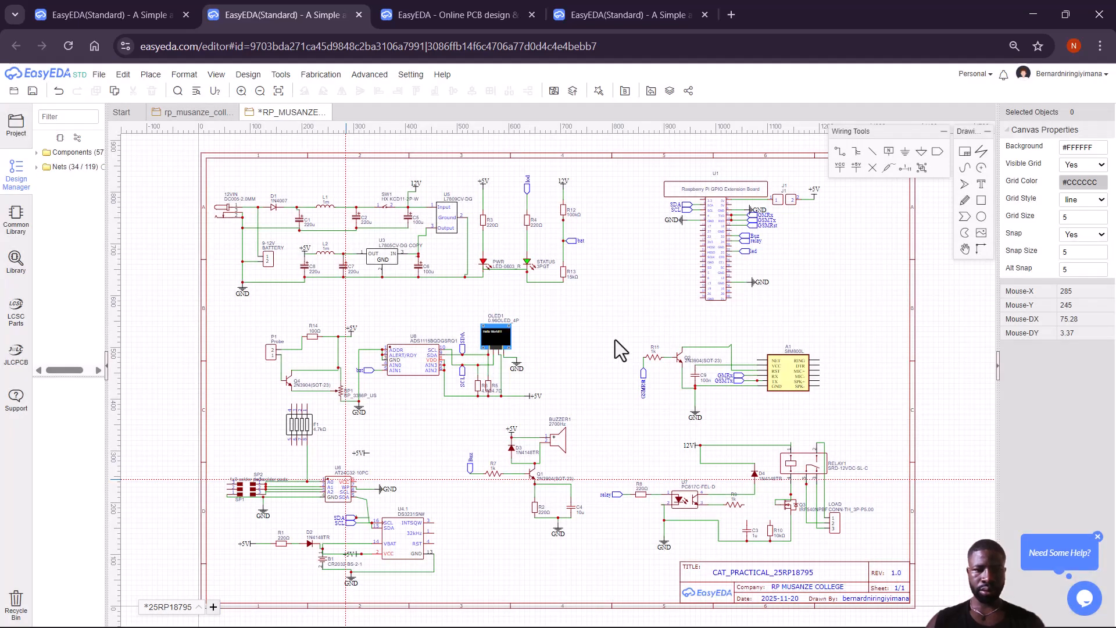
click(302, 446)
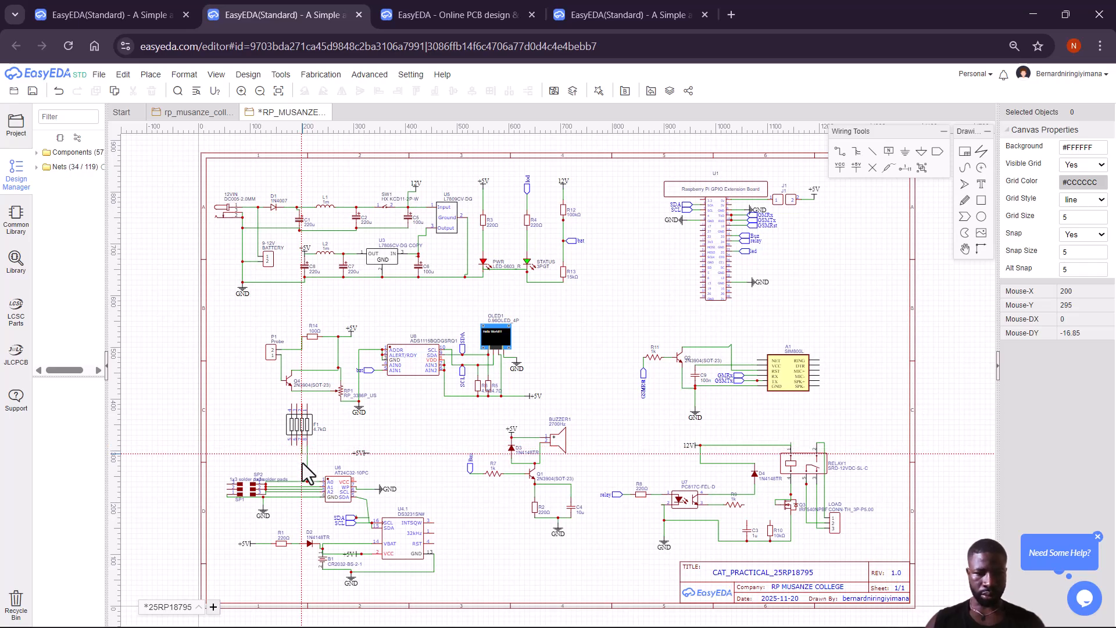
click(299, 490)
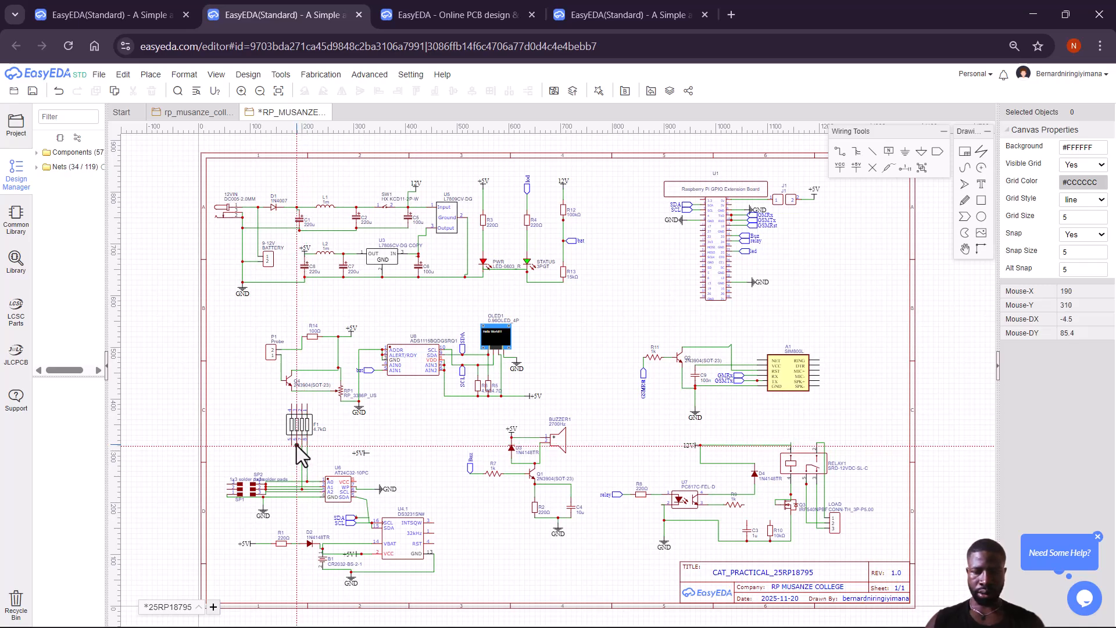
click(297, 446)
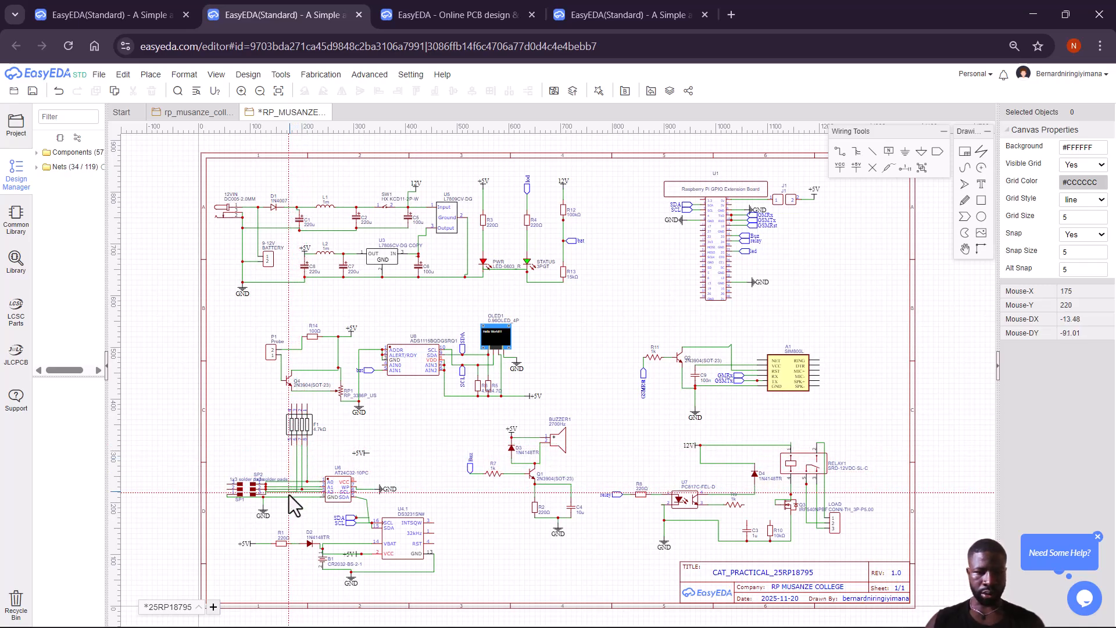
click(289, 495)
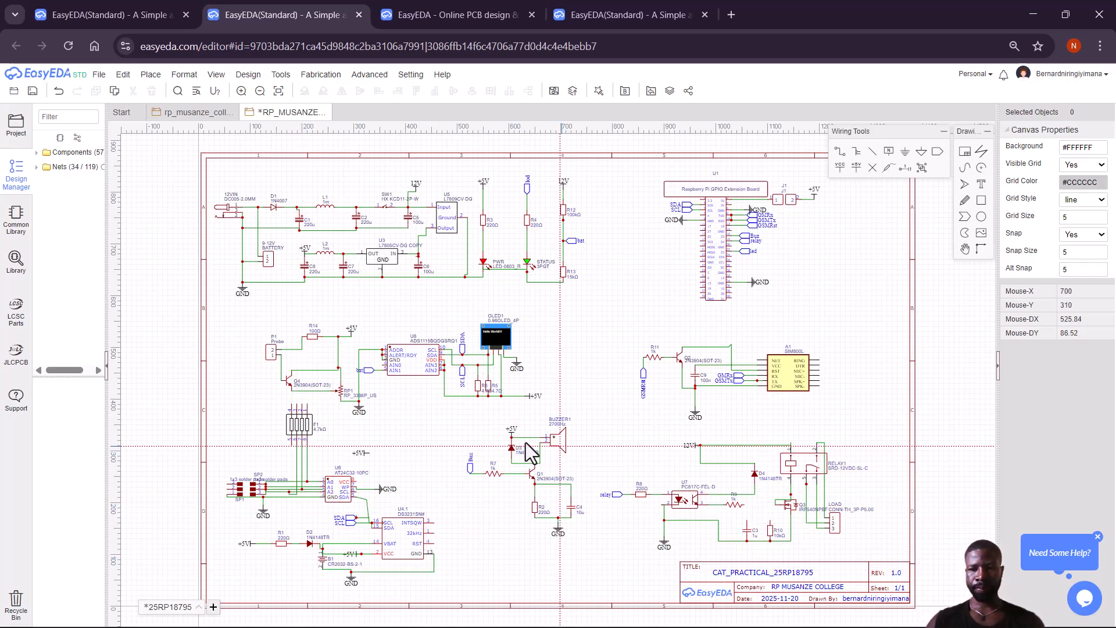
Start a wire from F1's top pin end, clearing the permissions errors that appear.
click(292, 406)
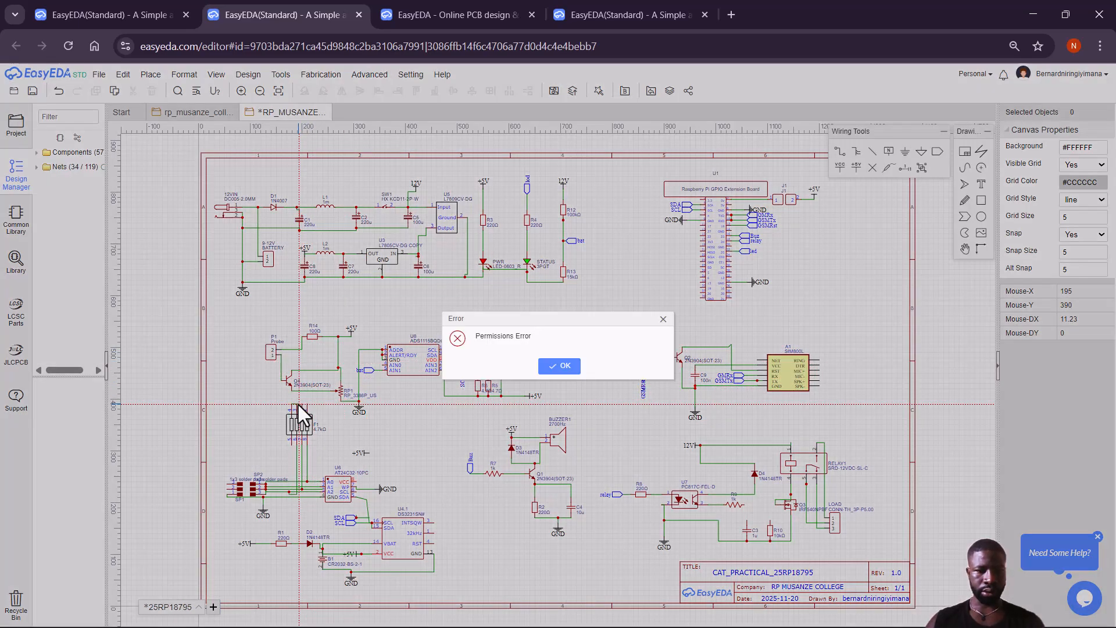
click(663, 320)
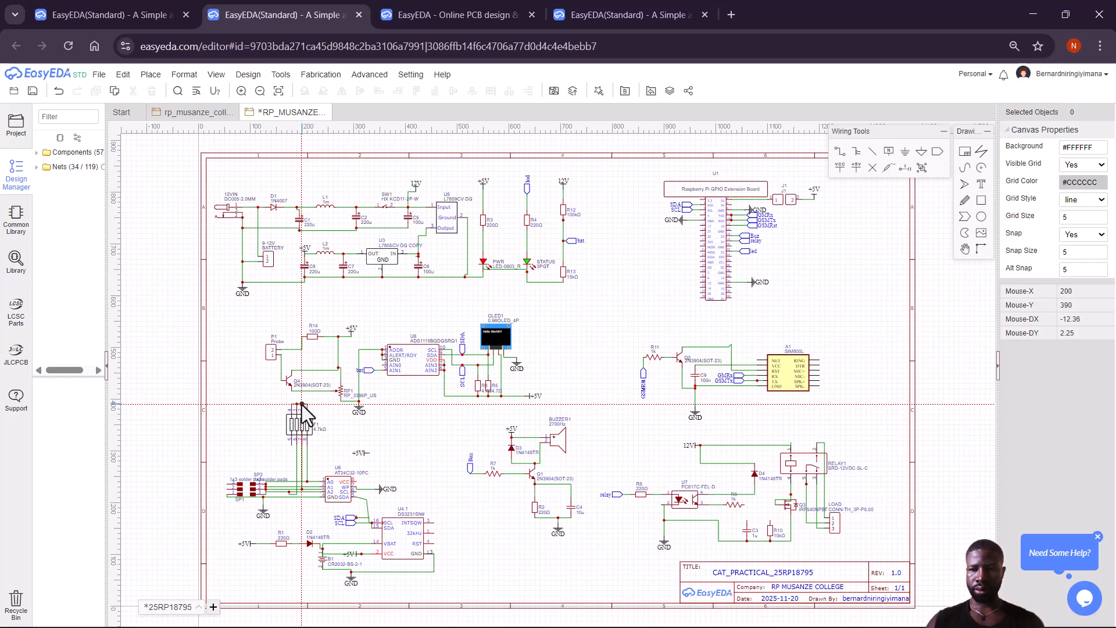
click(301, 404)
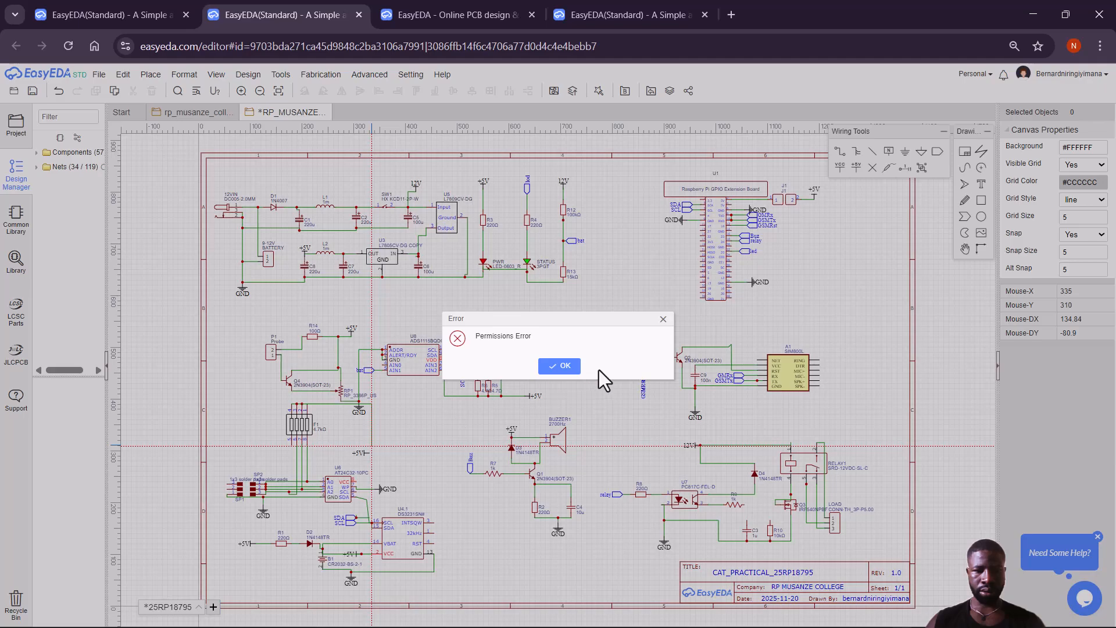
click(664, 319)
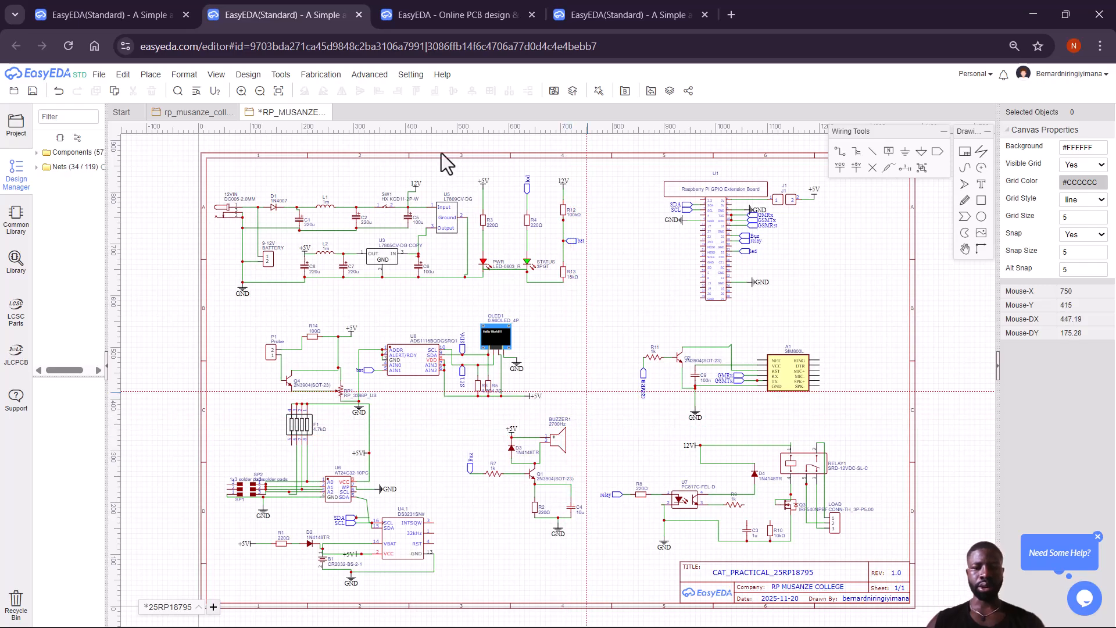
Save the schematic with Ctrl+S and bring up the Design menu.
key(ctrl+s)
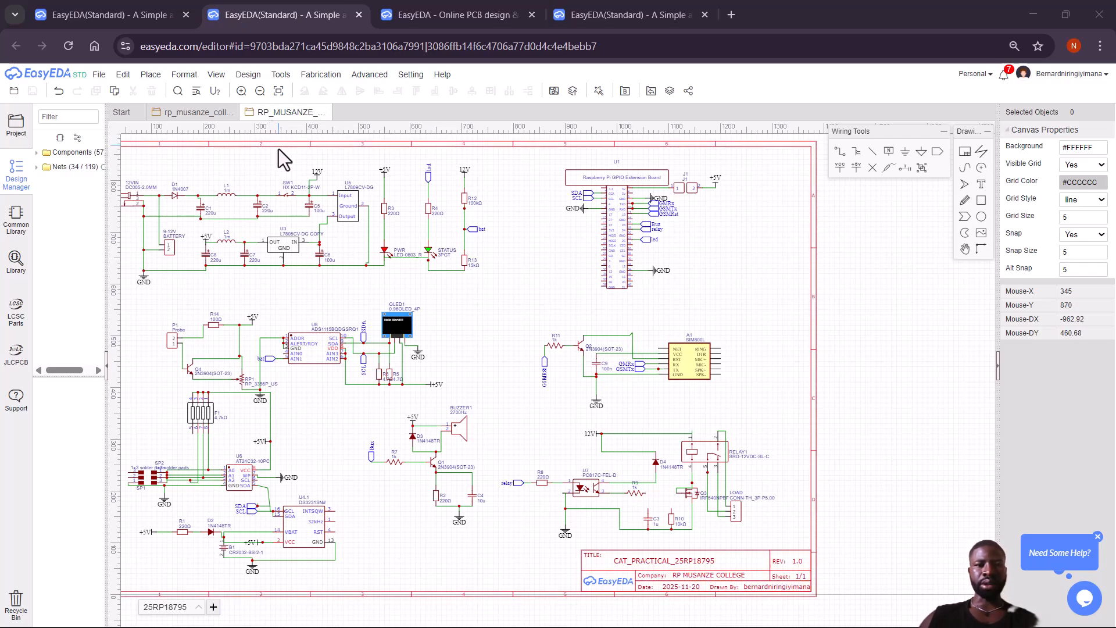
click(248, 75)
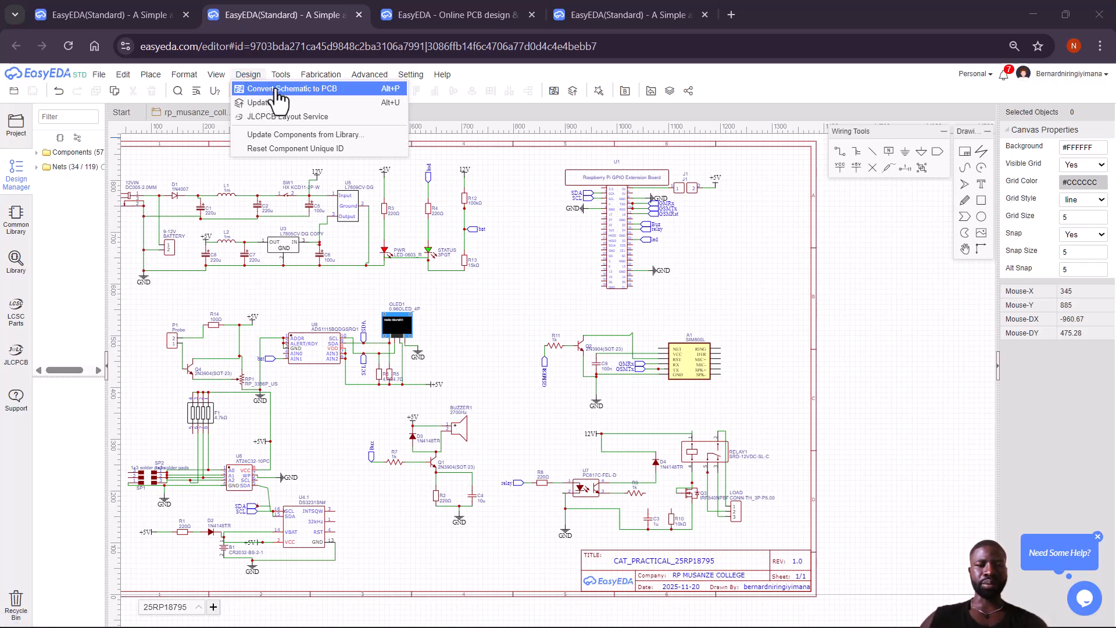
Convert the schematic to a PCB, choosing 'No, Keep Going' at the unfinished-nets warning.
click(278, 93)
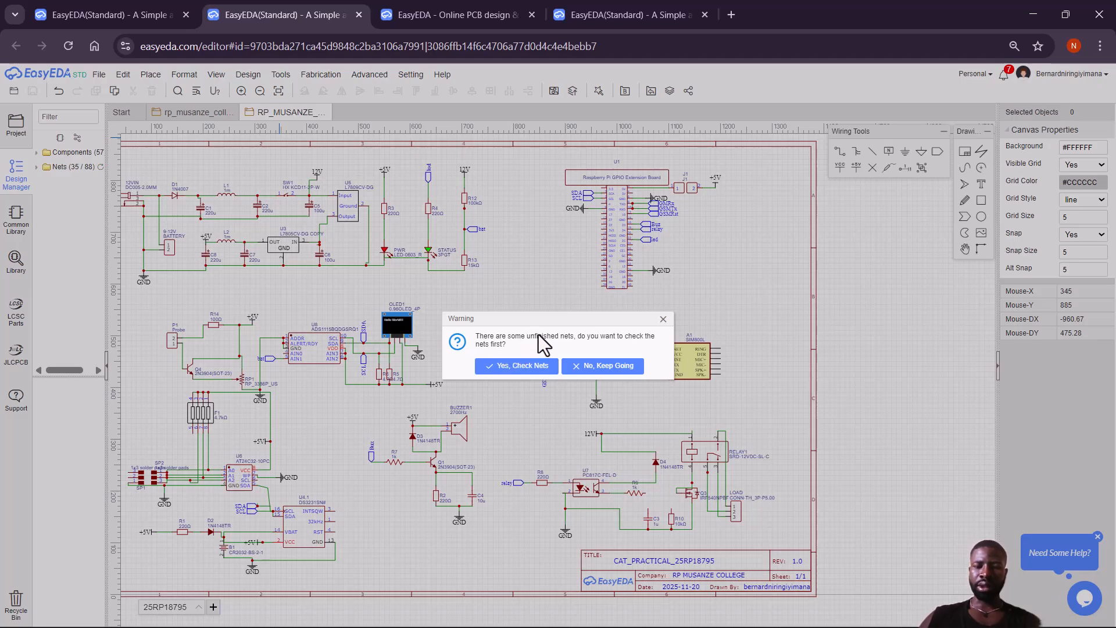
click(607, 367)
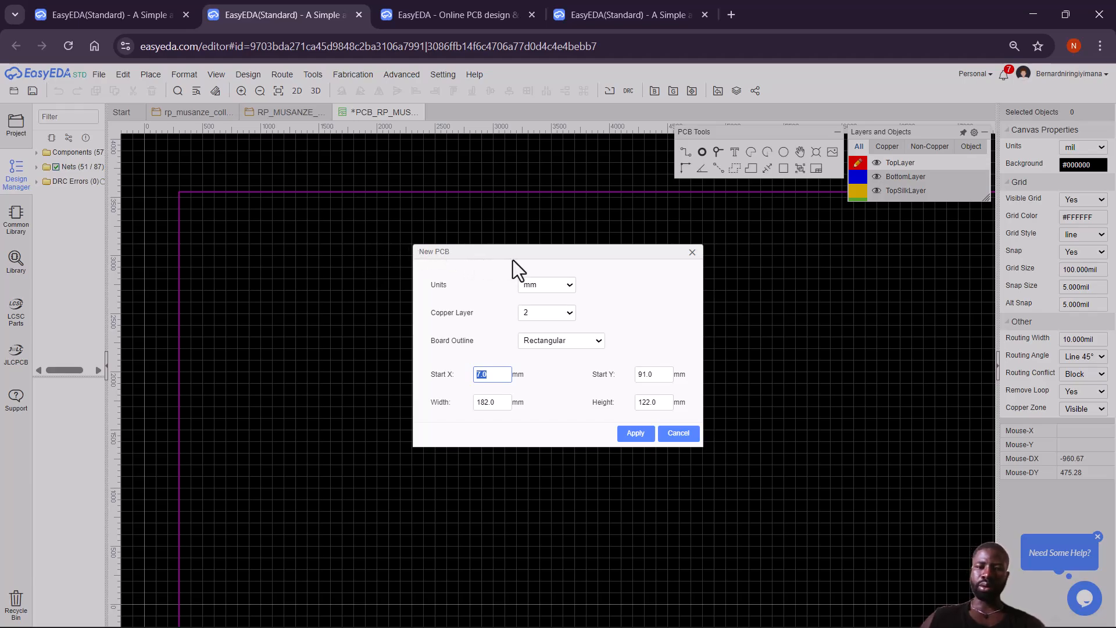
Apply a 2-layer board in mm with a Rectangular 182.0 × 122.0 mm outline.
click(569, 285)
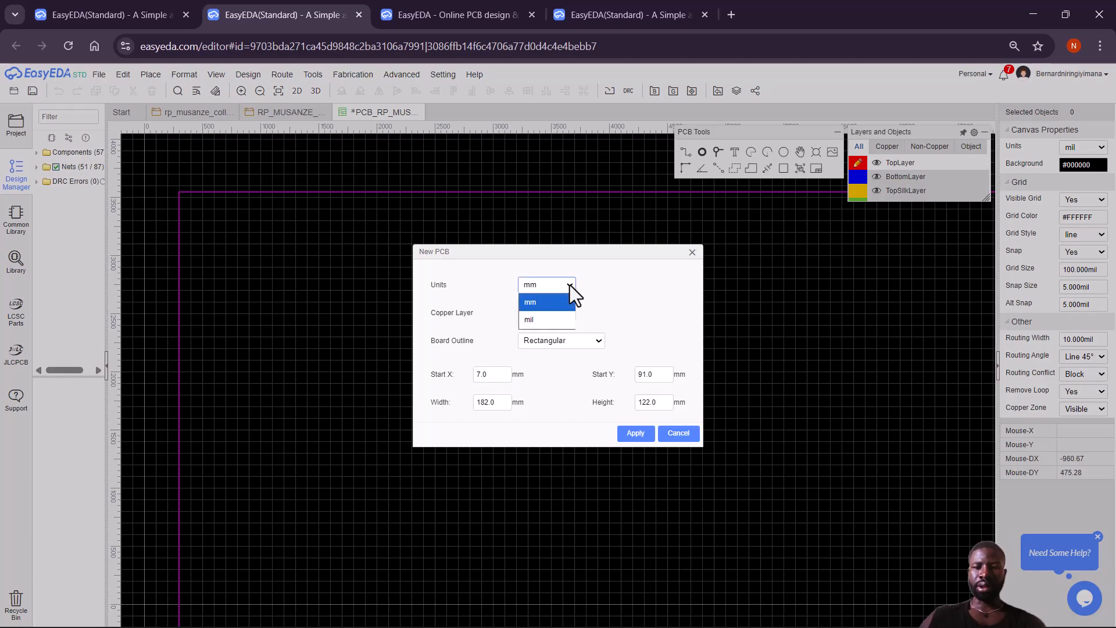
click(543, 304)
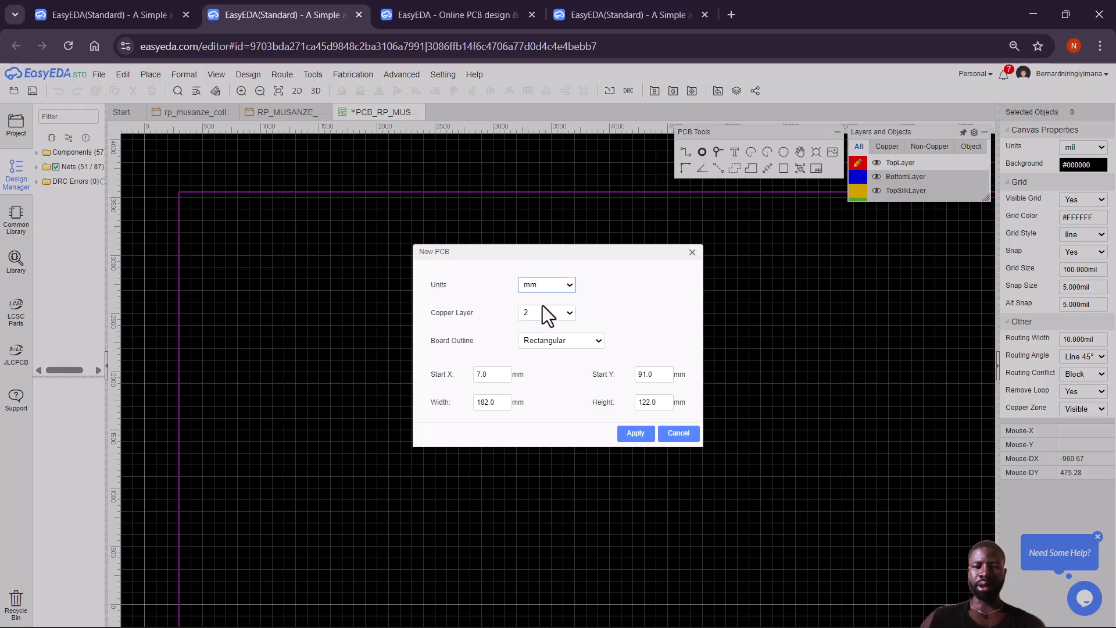
click(598, 343)
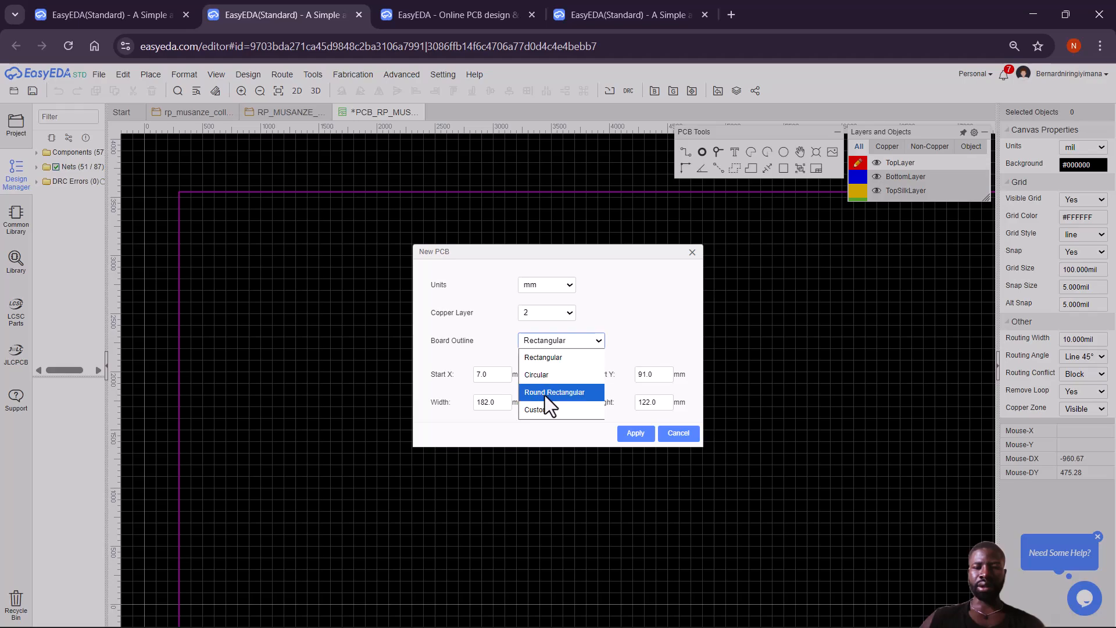
click(575, 361)
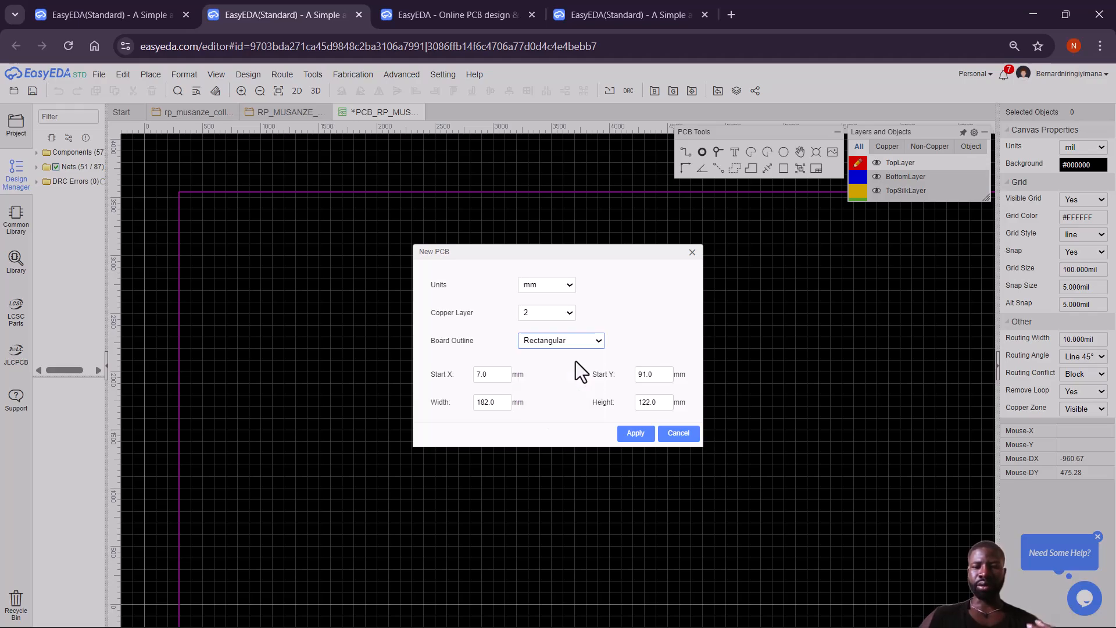
click(635, 434)
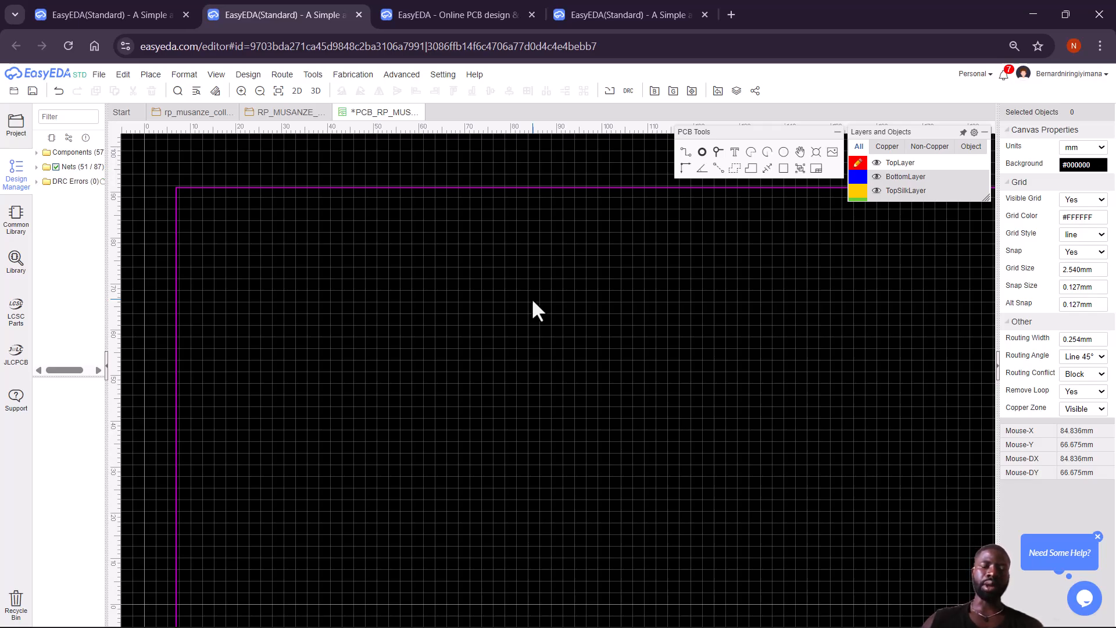
Box-select all 57 imported components and drag them into the magenta board outline.
click(260, 91)
click(260, 91)
click(260, 91)
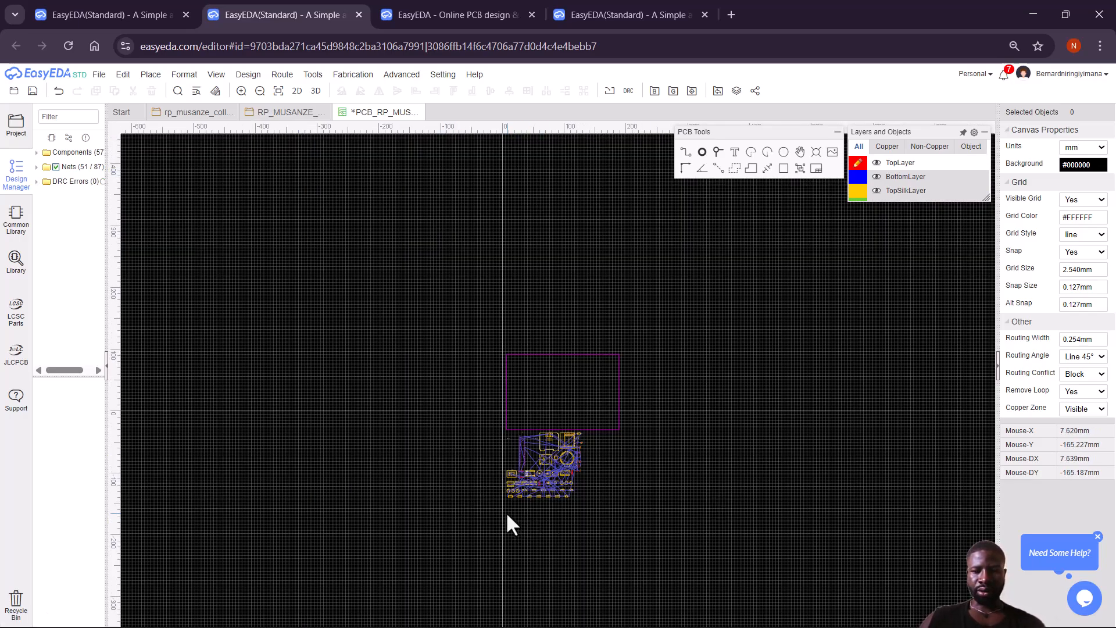
drag(503, 511, 617, 434)
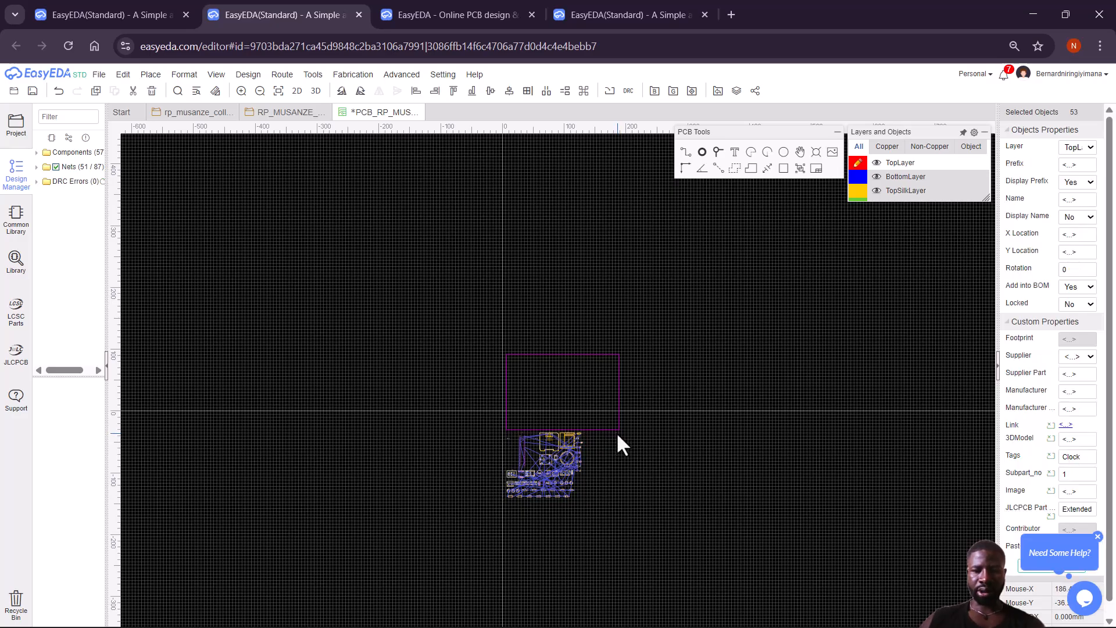
click(587, 511)
drag(598, 508, 500, 430)
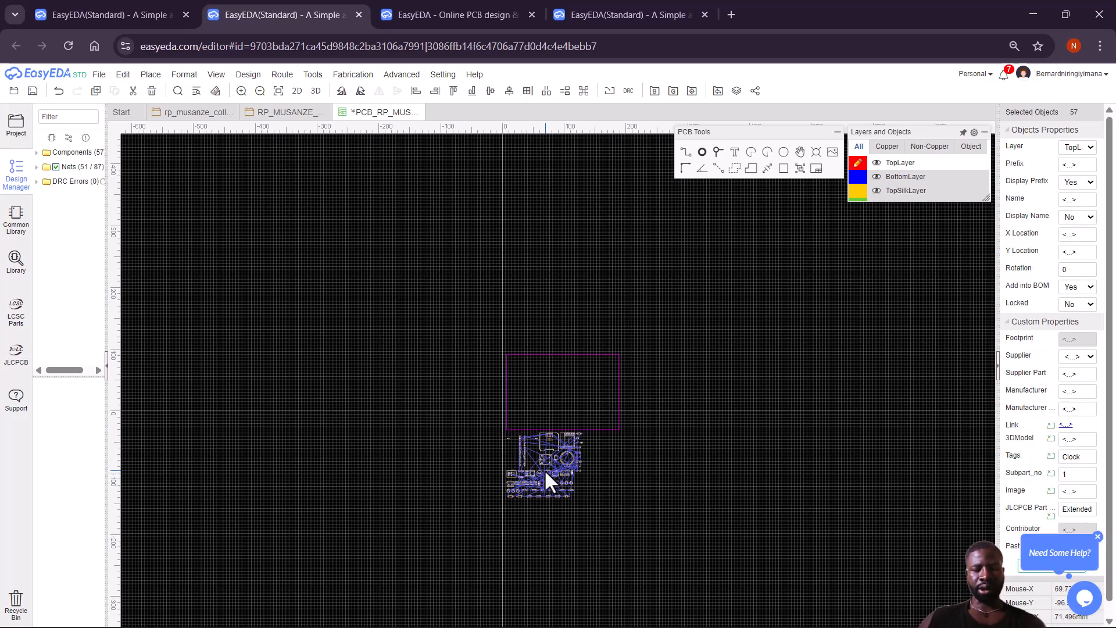
drag(545, 473, 554, 399)
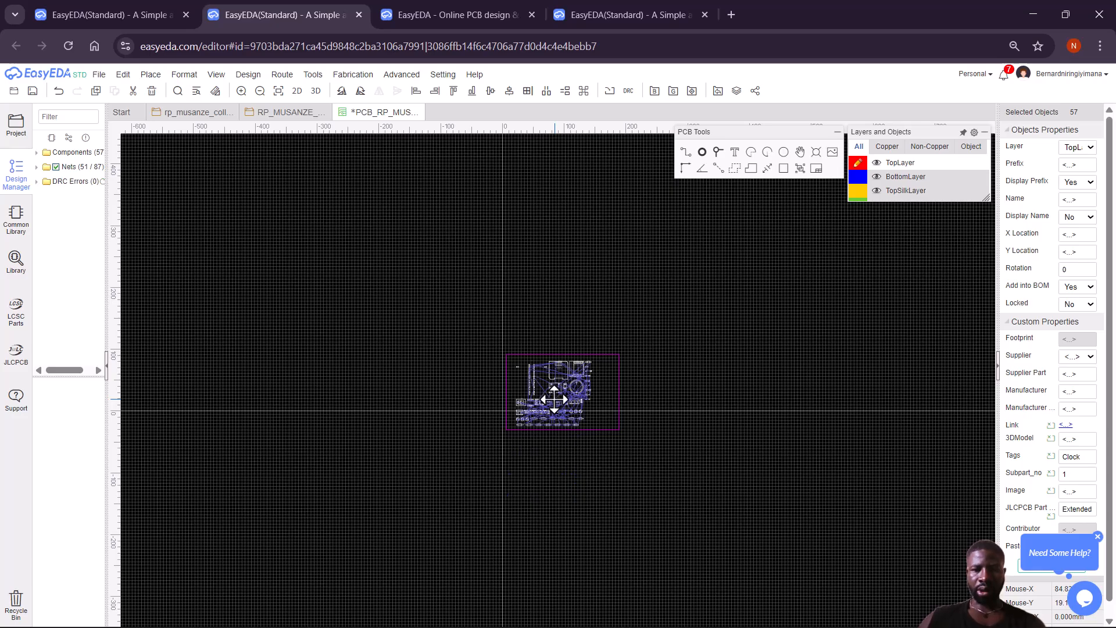
Shrink the board outline by pulling its four corners in closer to the components.
click(620, 390)
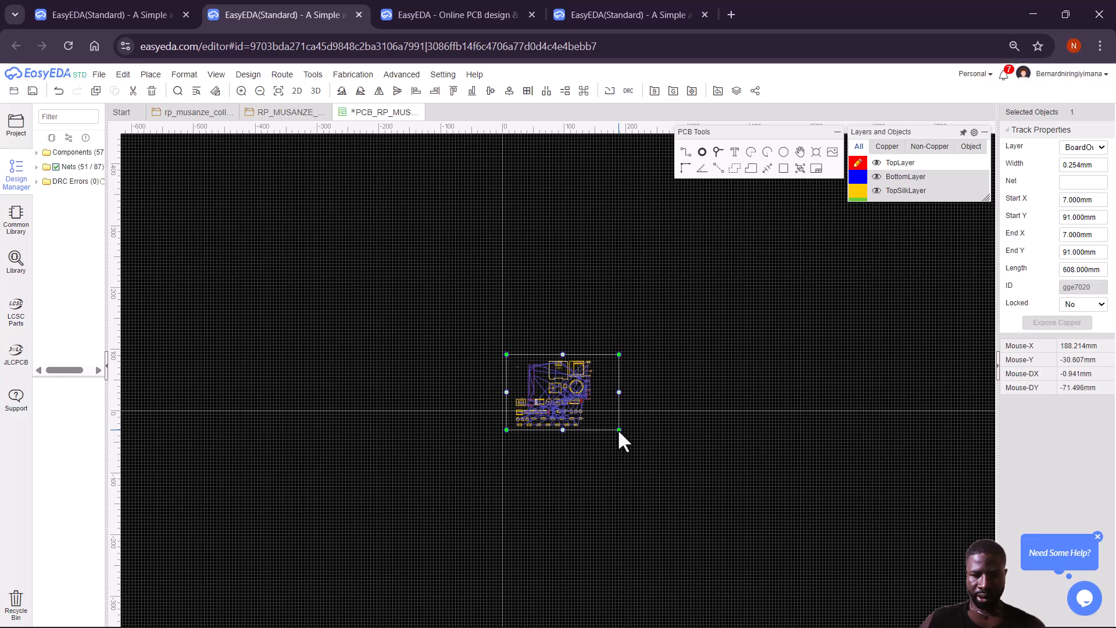
drag(620, 430, 596, 429)
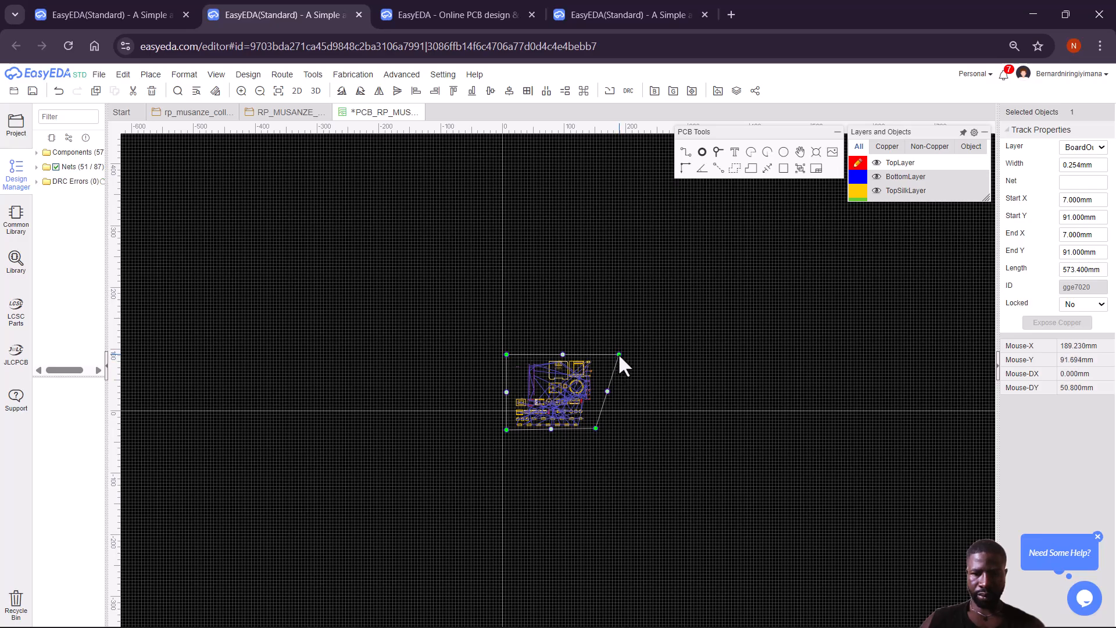
drag(619, 354, 597, 354)
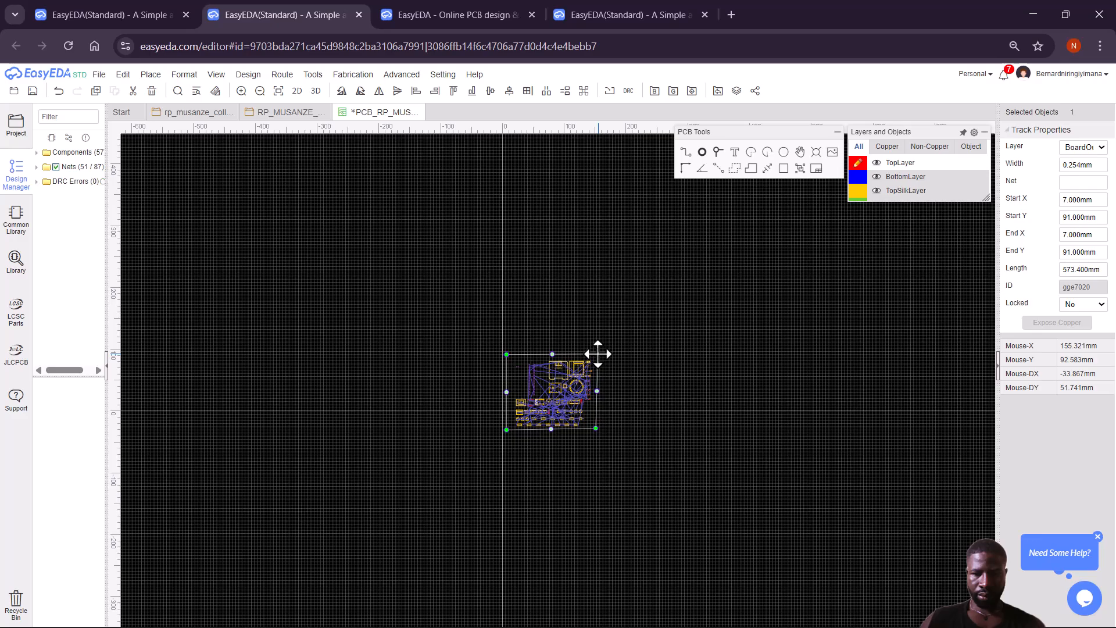
drag(598, 355, 598, 354)
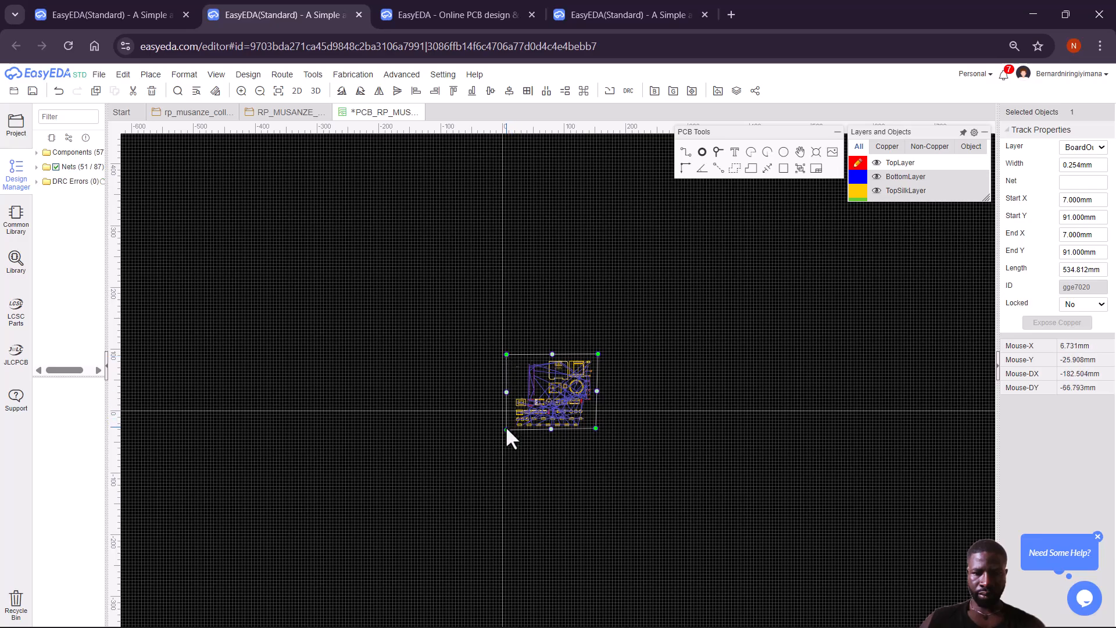
drag(507, 429, 508, 430)
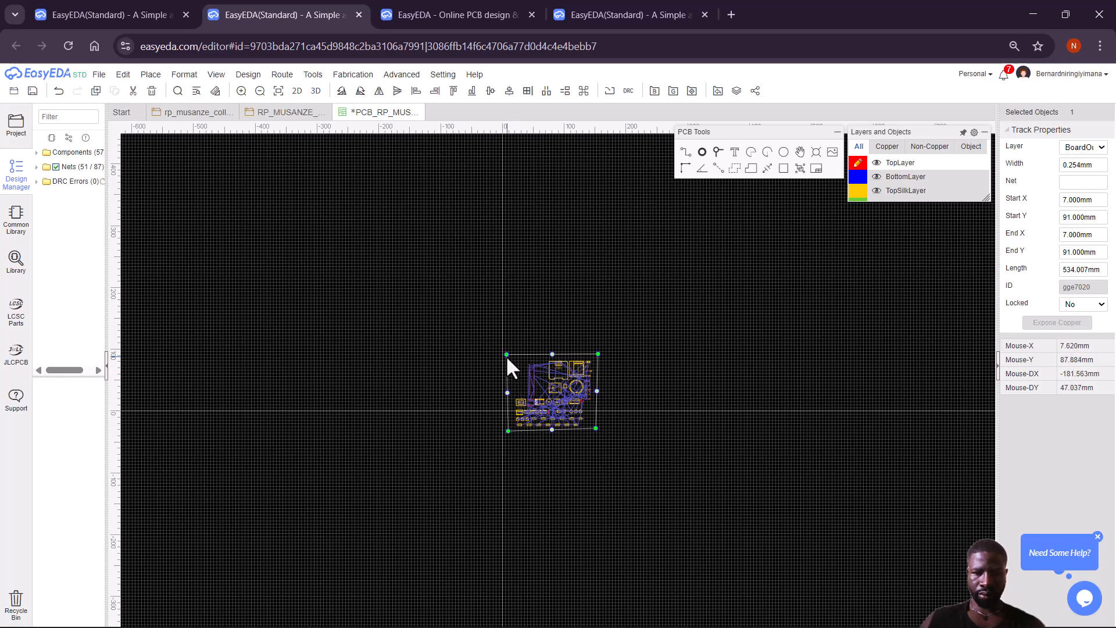
drag(506, 355, 512, 354)
drag(508, 431, 511, 430)
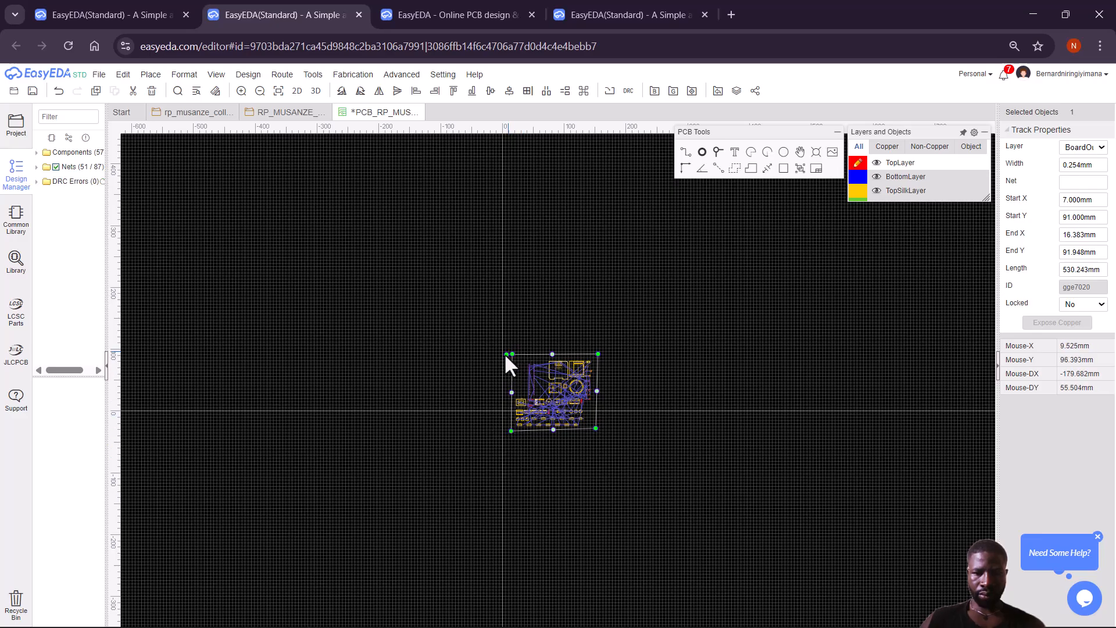
drag(504, 354, 513, 354)
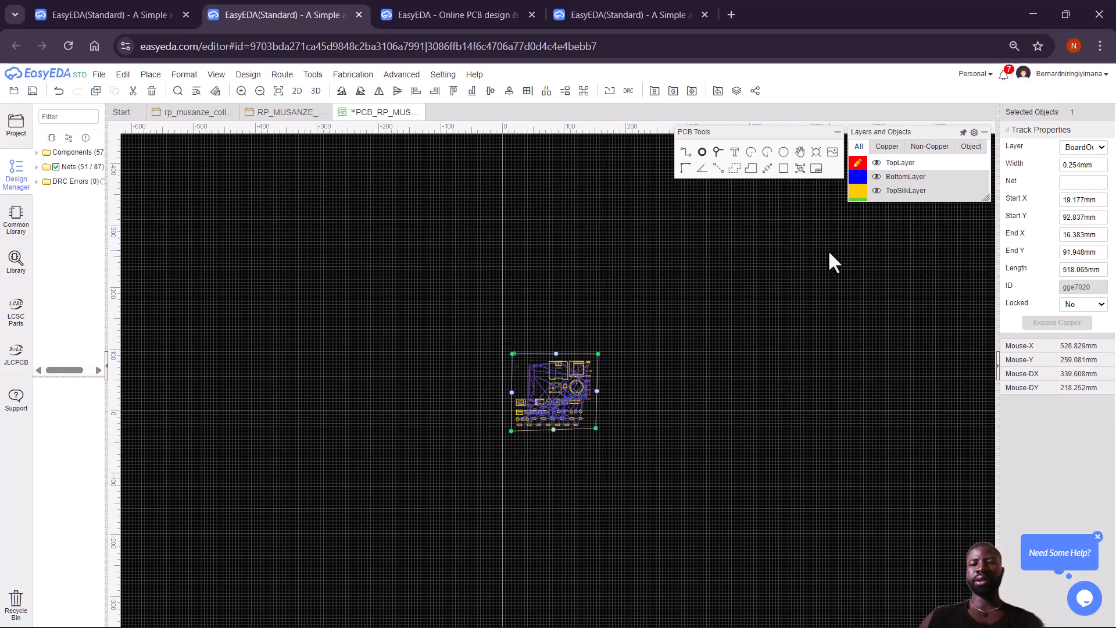
Pick the Text tool from the PCB Tools palette.
mouse_move(861, 169)
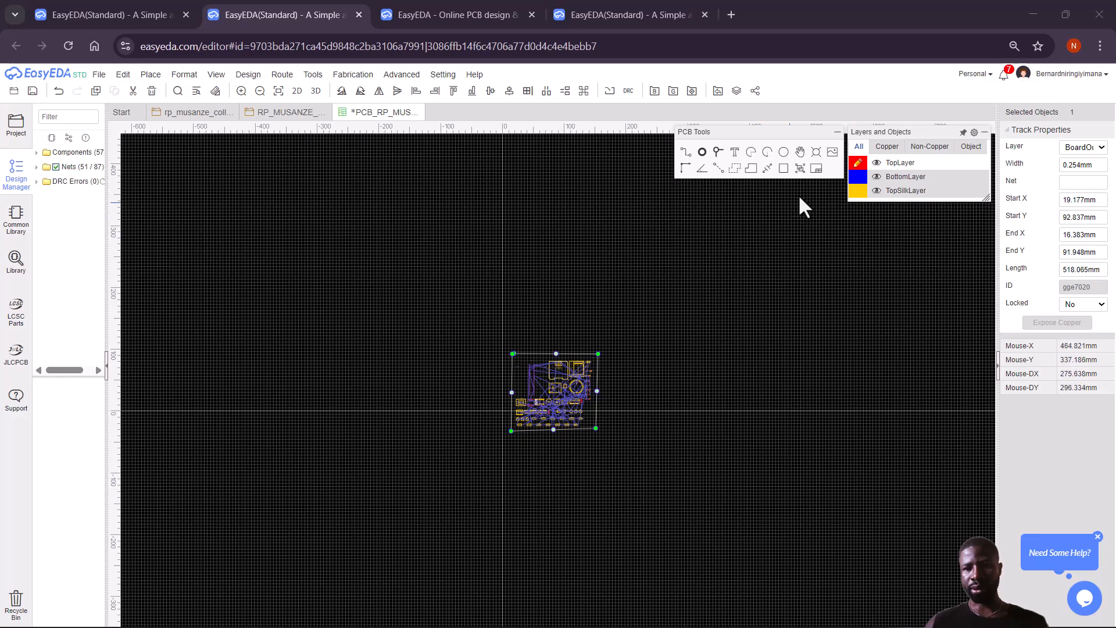
mouse_move(903, 196)
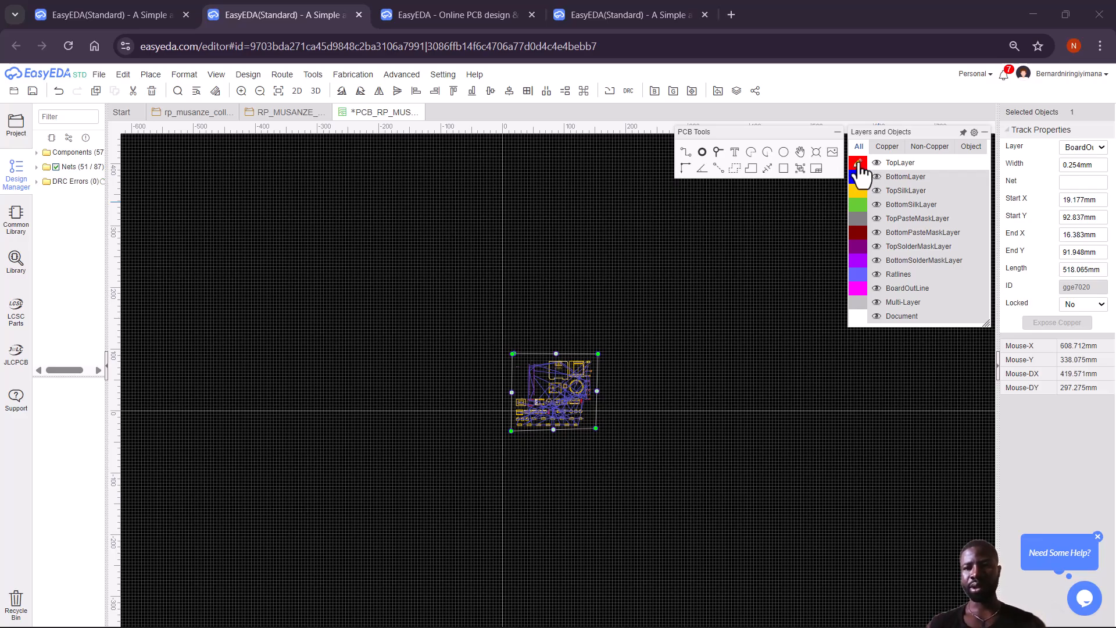
click(735, 154)
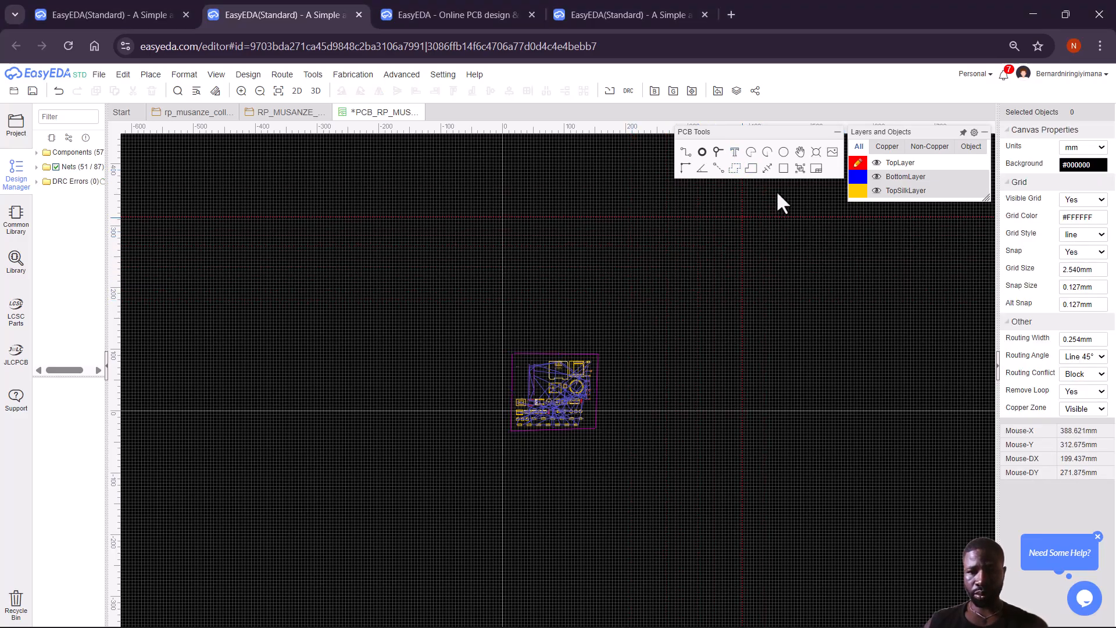
mouse_move(858, 172)
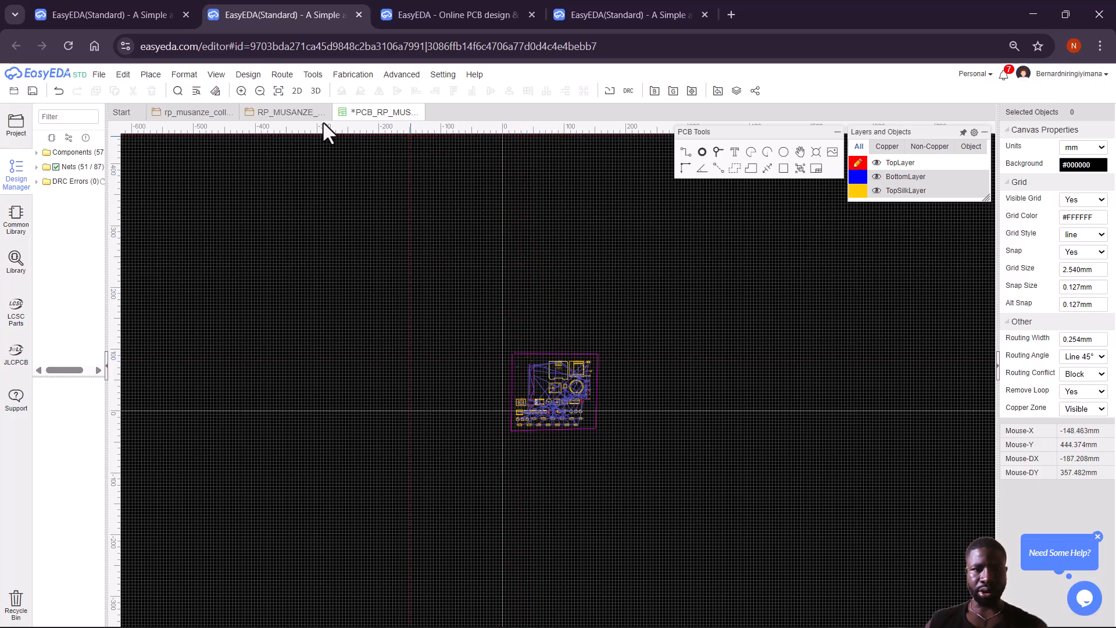
Place a text label near the board's top-left and change it to 'RP MUSANZE COLLEGE'.
click(241, 91)
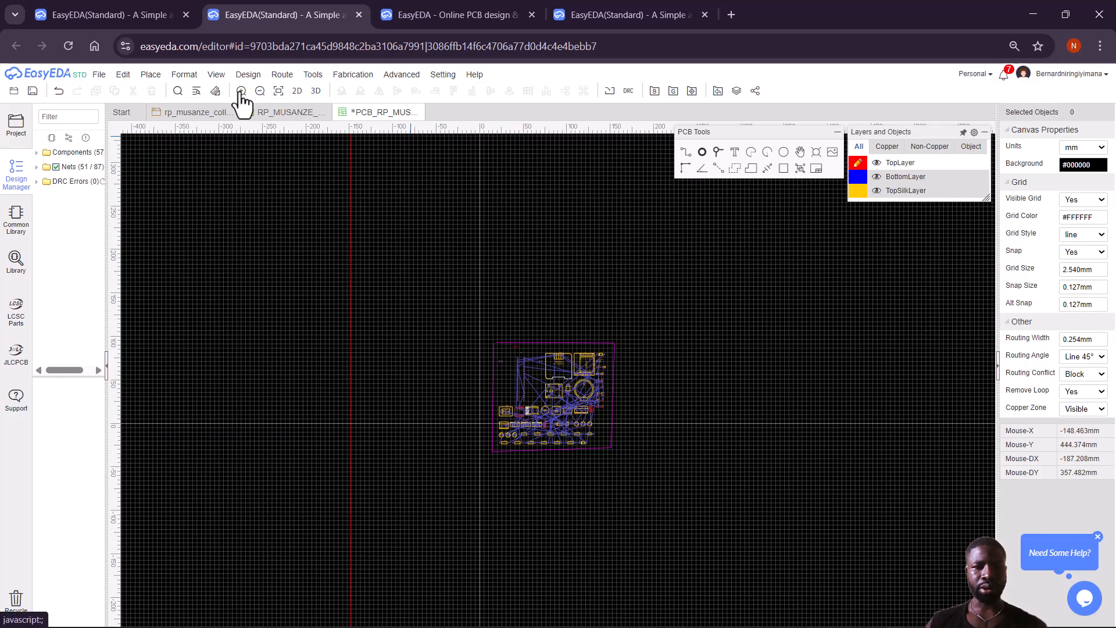
click(241, 92)
click(241, 92)
click(241, 91)
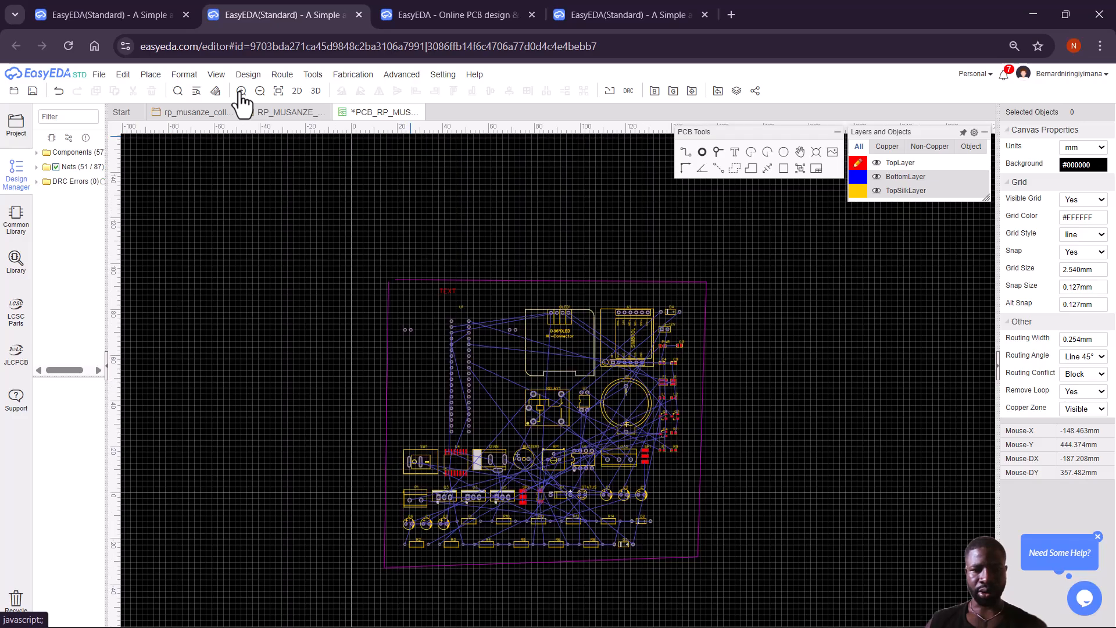
click(240, 91)
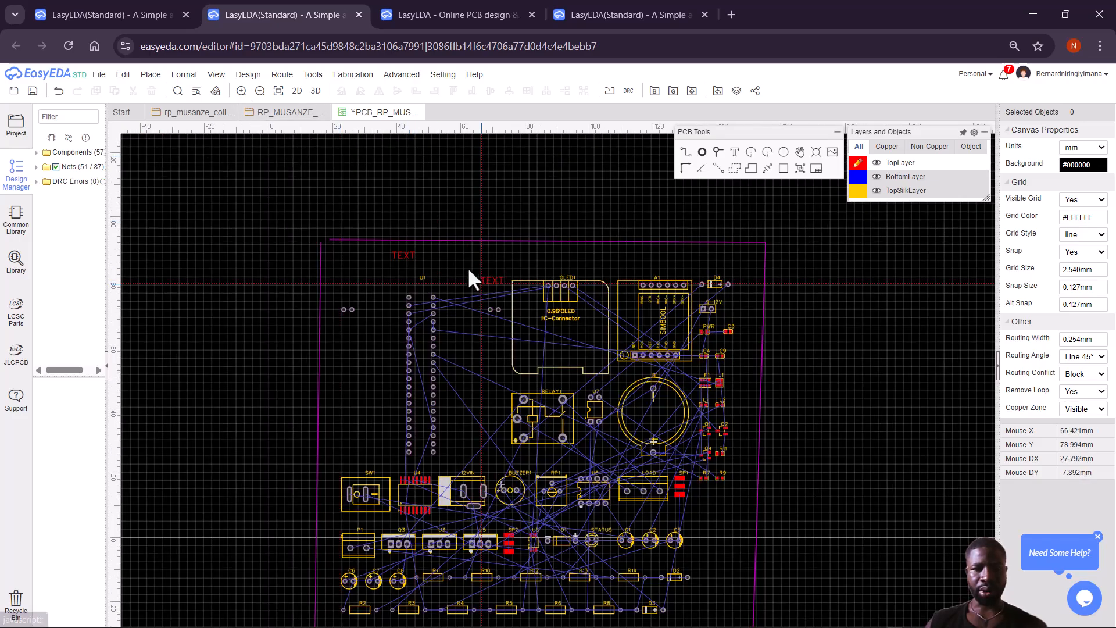
right_click(427, 252)
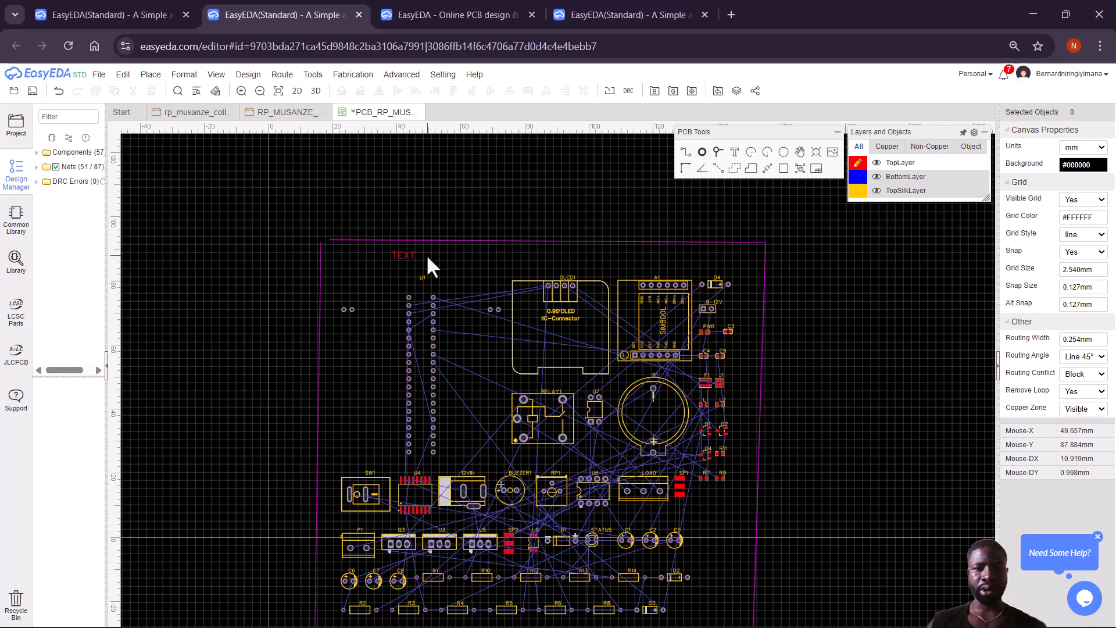
double_click(402, 256)
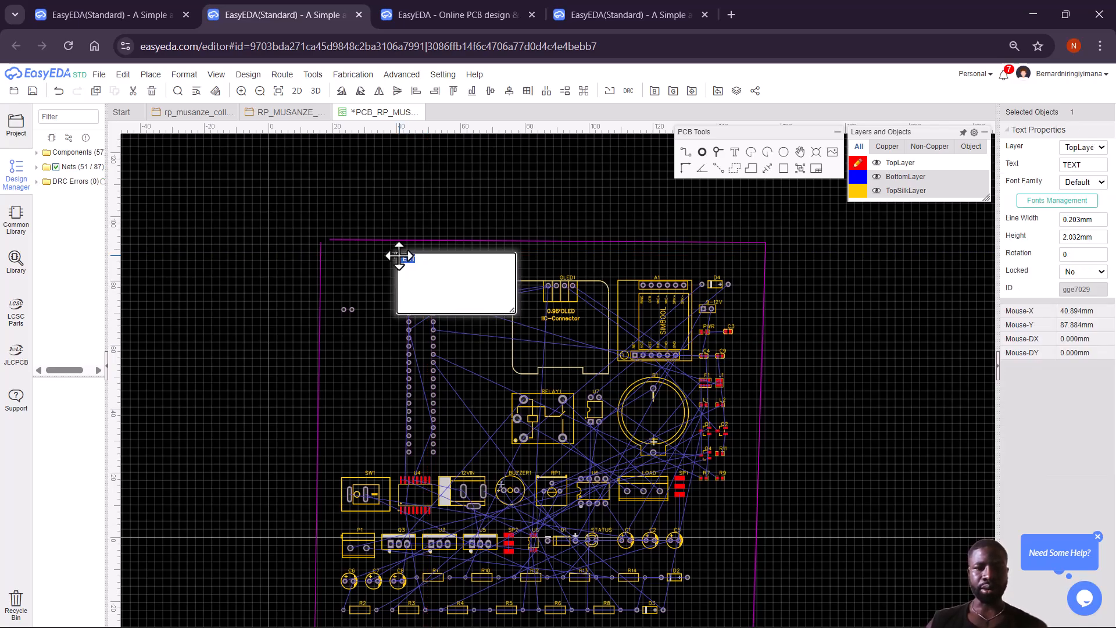
click(429, 263)
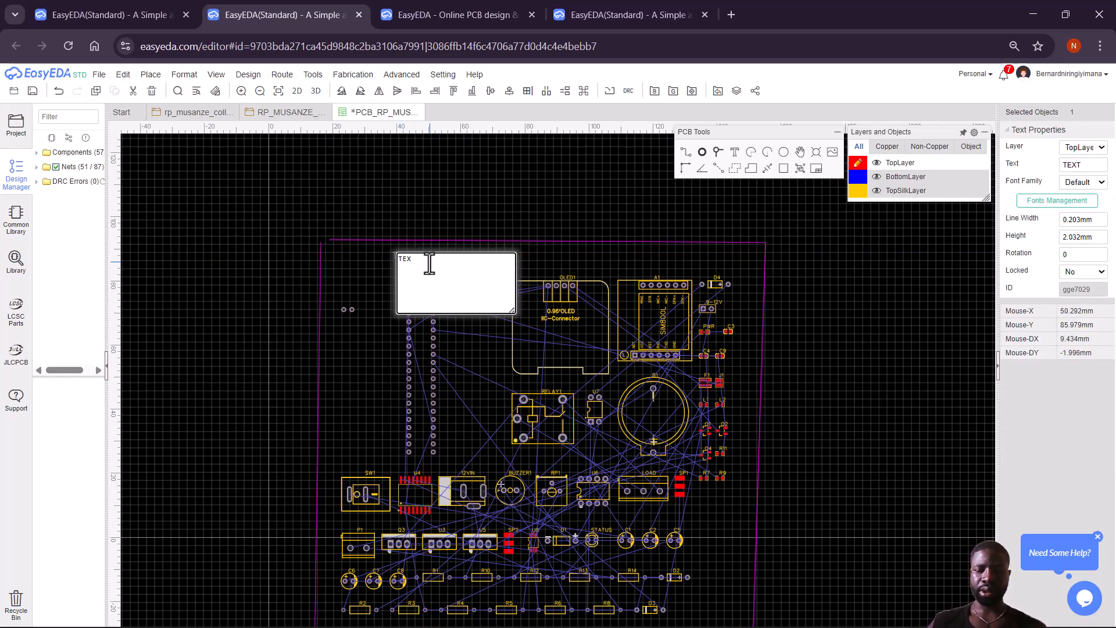
key(Caps_Lock)
key(Caps_Lock)
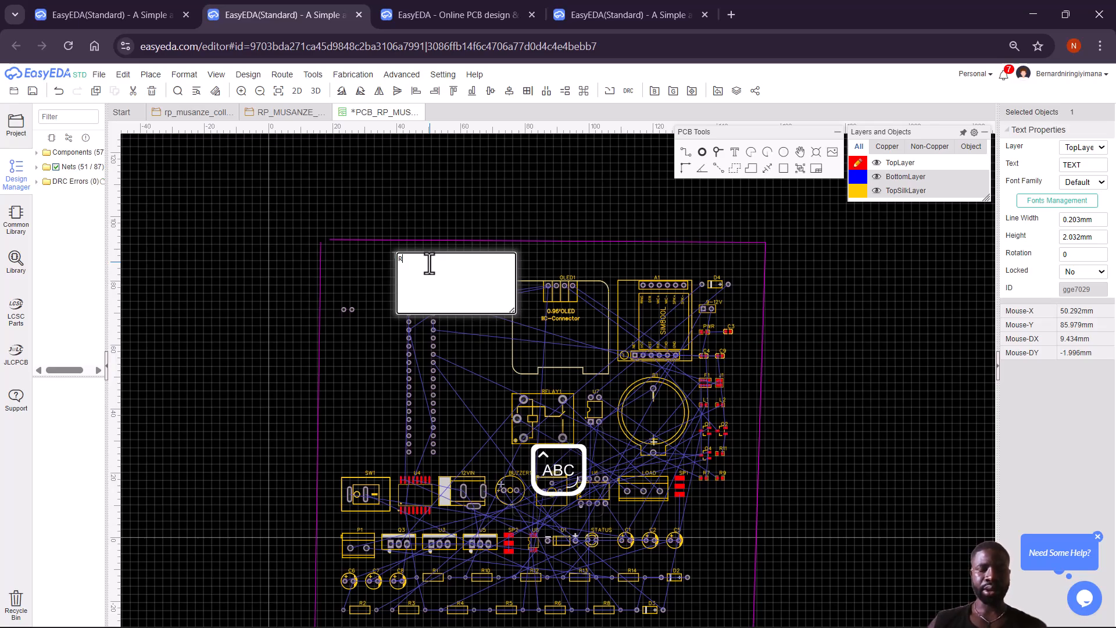
text(RP MUSANZE COLLEGE)
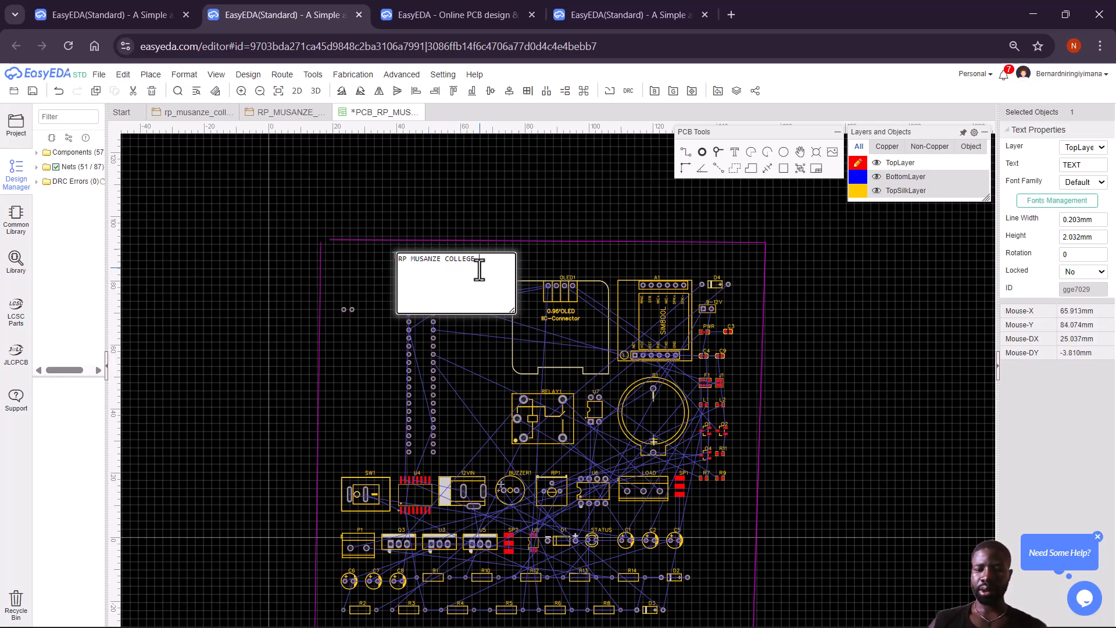
key(Return)
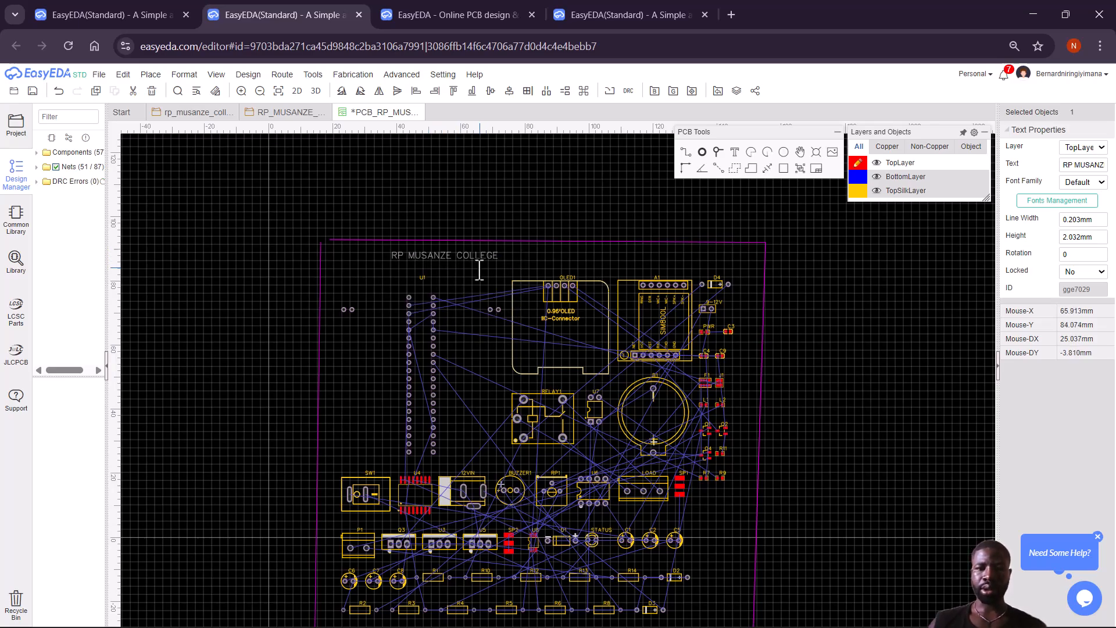
Extend the outline's top edge to meet the left edge, closing the corner.
click(336, 240)
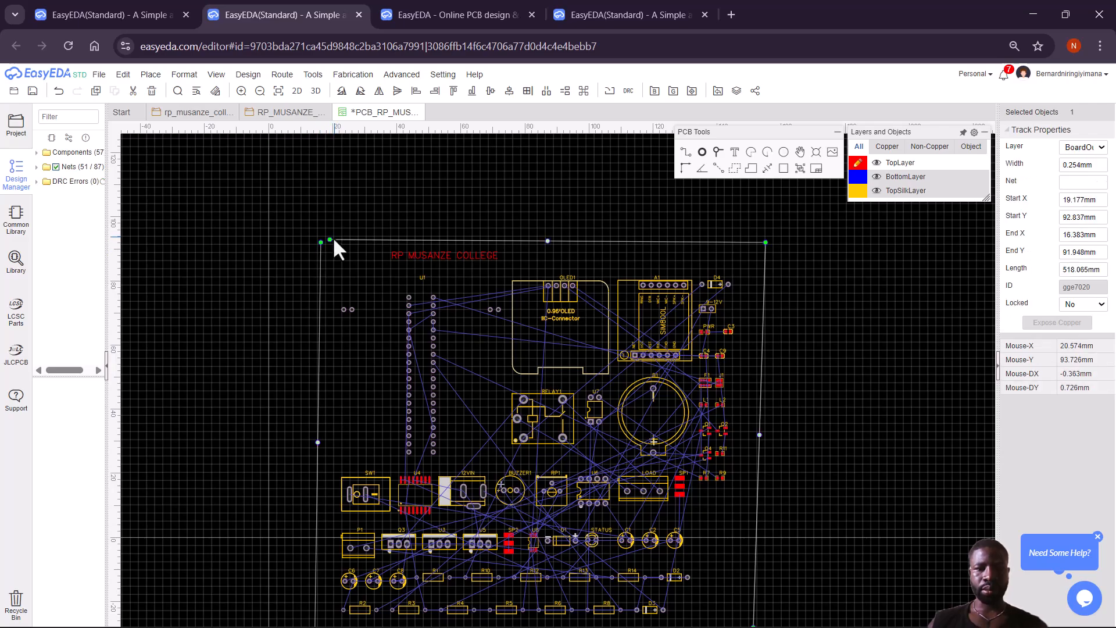
drag(329, 240, 320, 242)
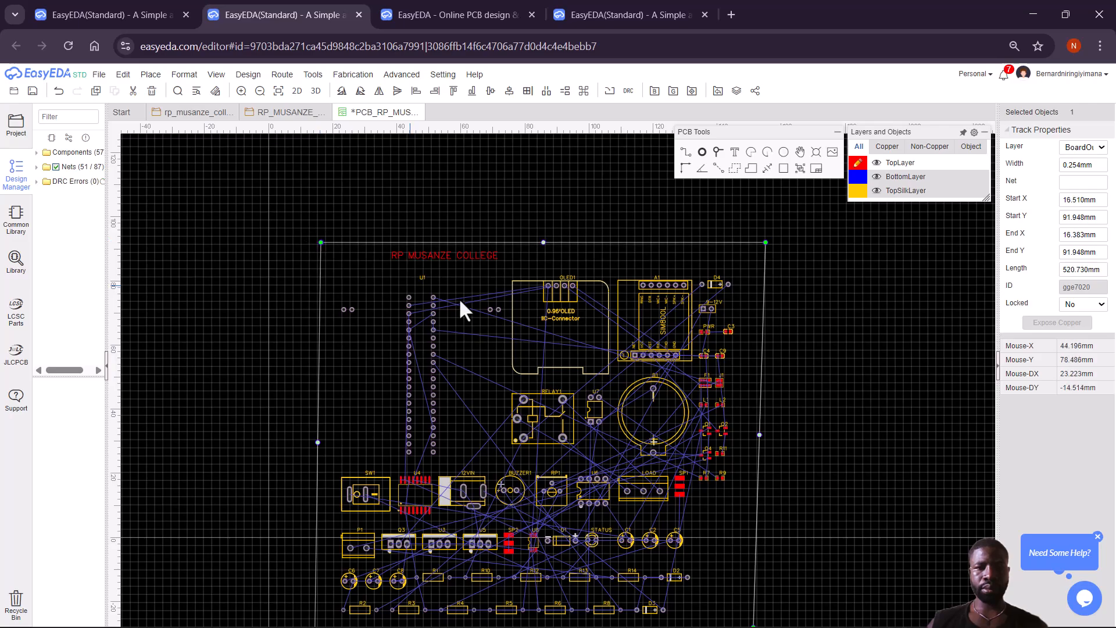
click(460, 255)
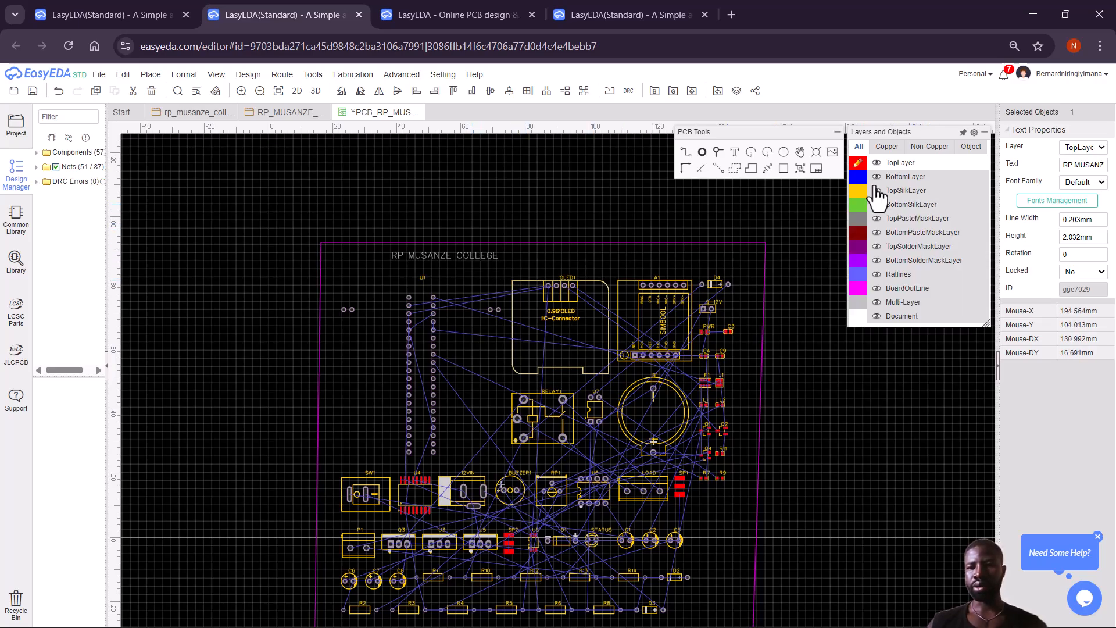
Place mirrored bottom-layer text along the board's lower edge.
click(858, 177)
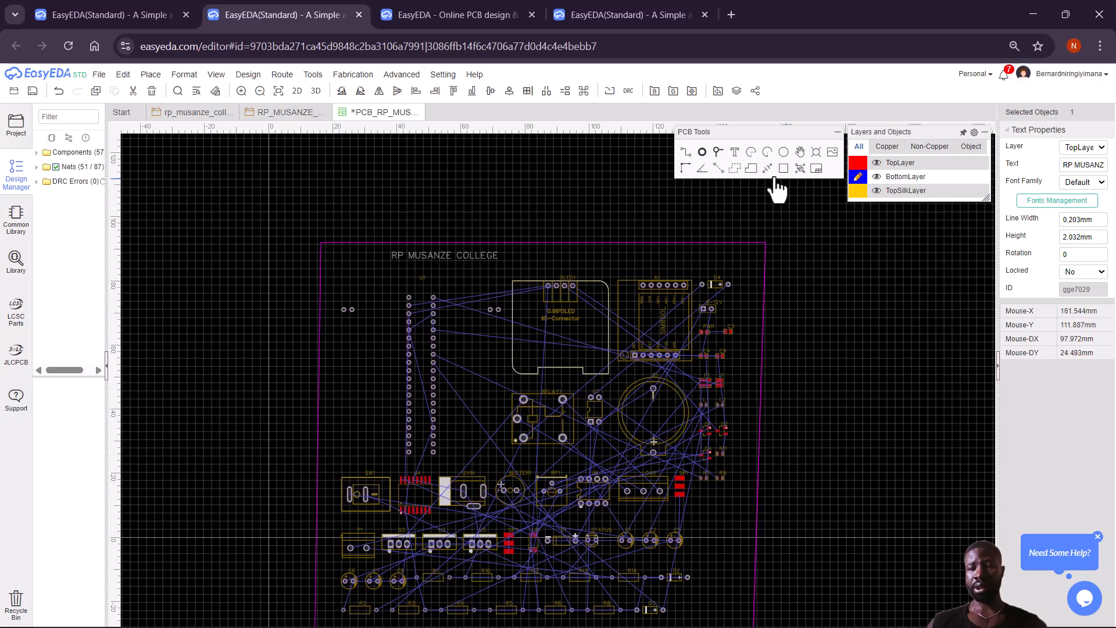
click(735, 155)
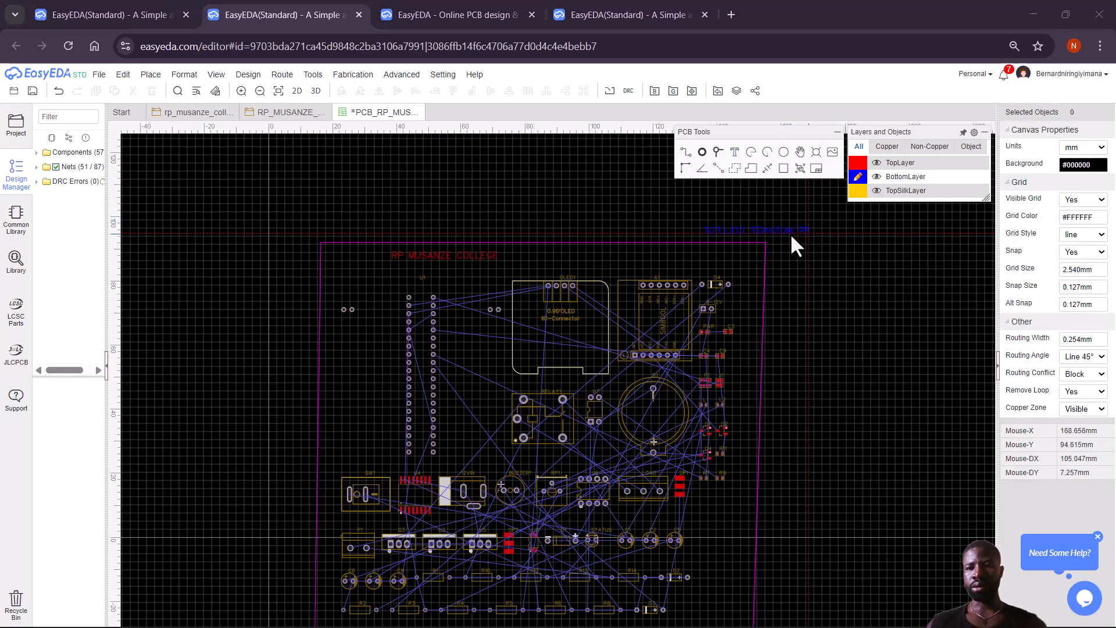
mouse_move(856, 178)
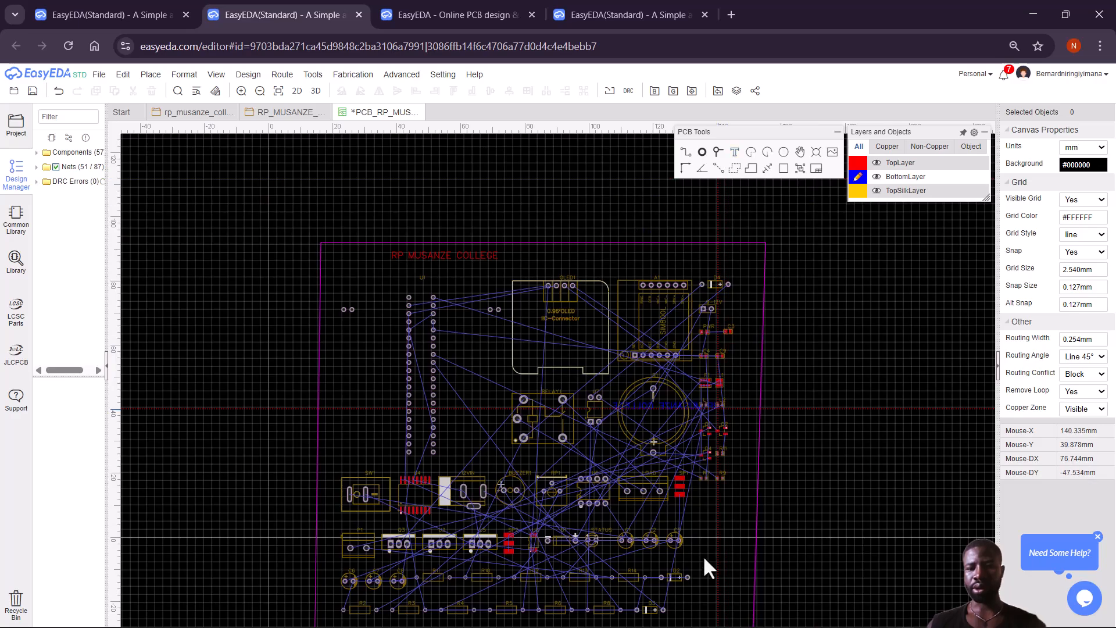
click(728, 623)
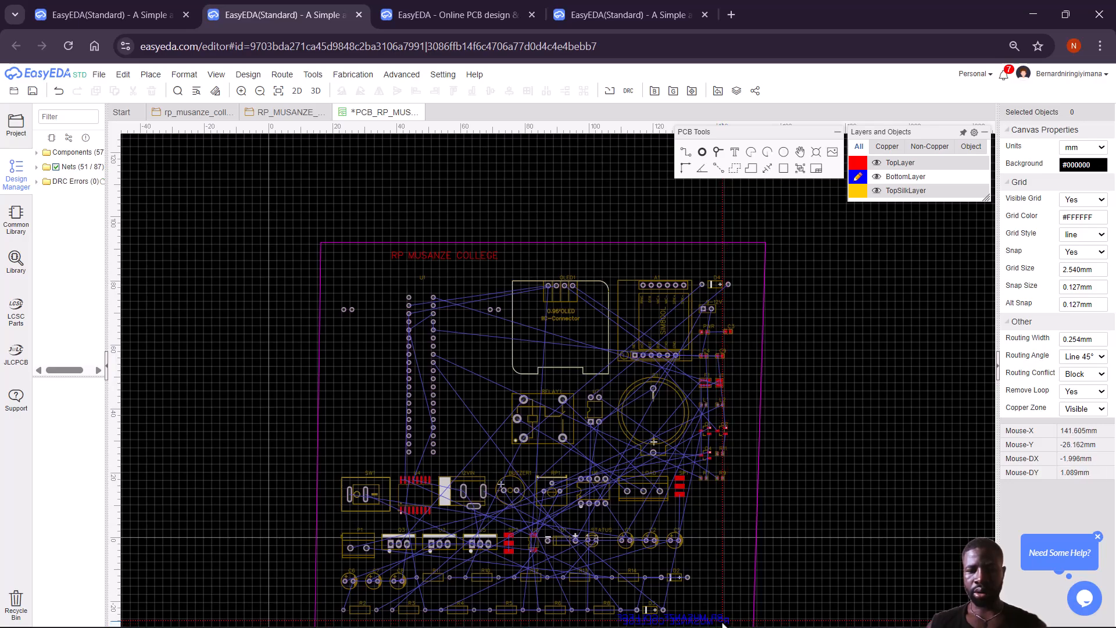
click(723, 624)
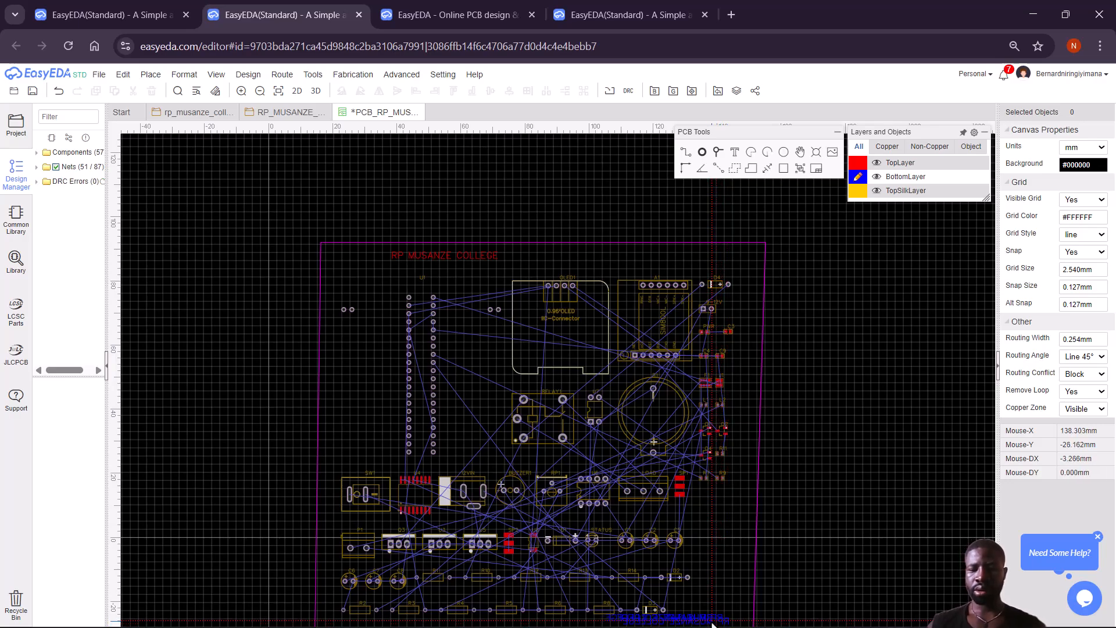
click(695, 620)
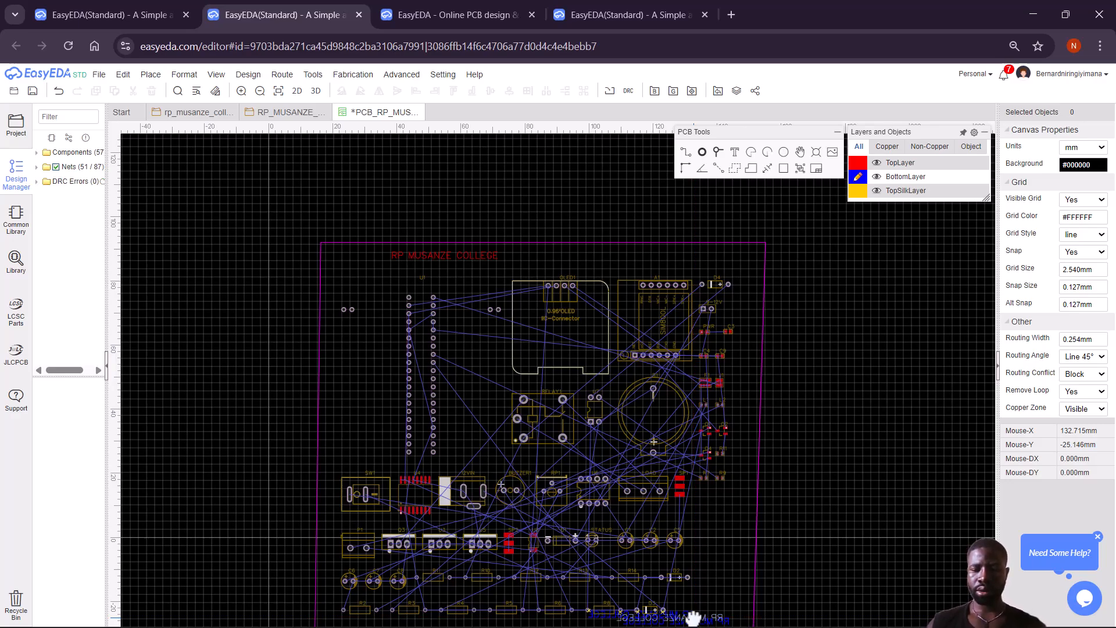
Delete the two extra bottom-layer text copies, leaving one label.
right_click(694, 618)
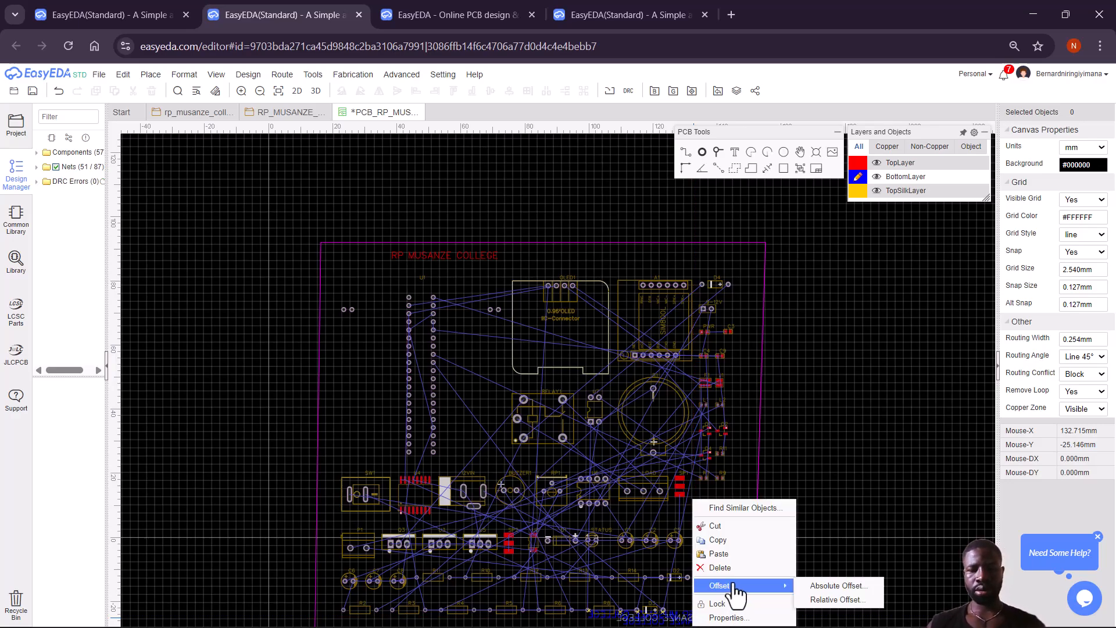
click(721, 568)
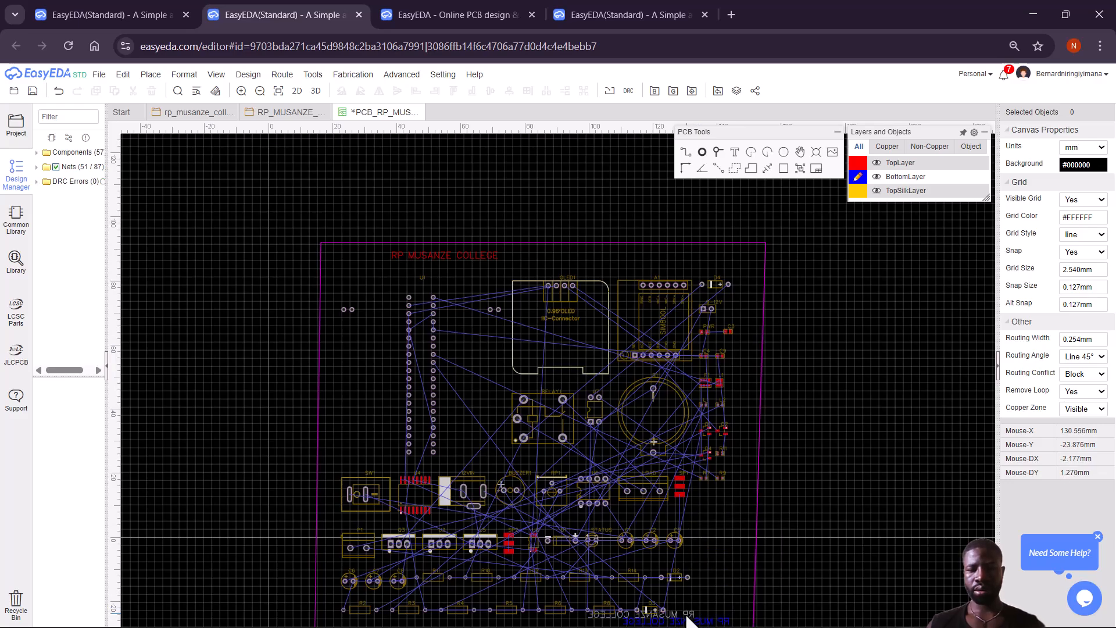
click(689, 619)
right_click(688, 618)
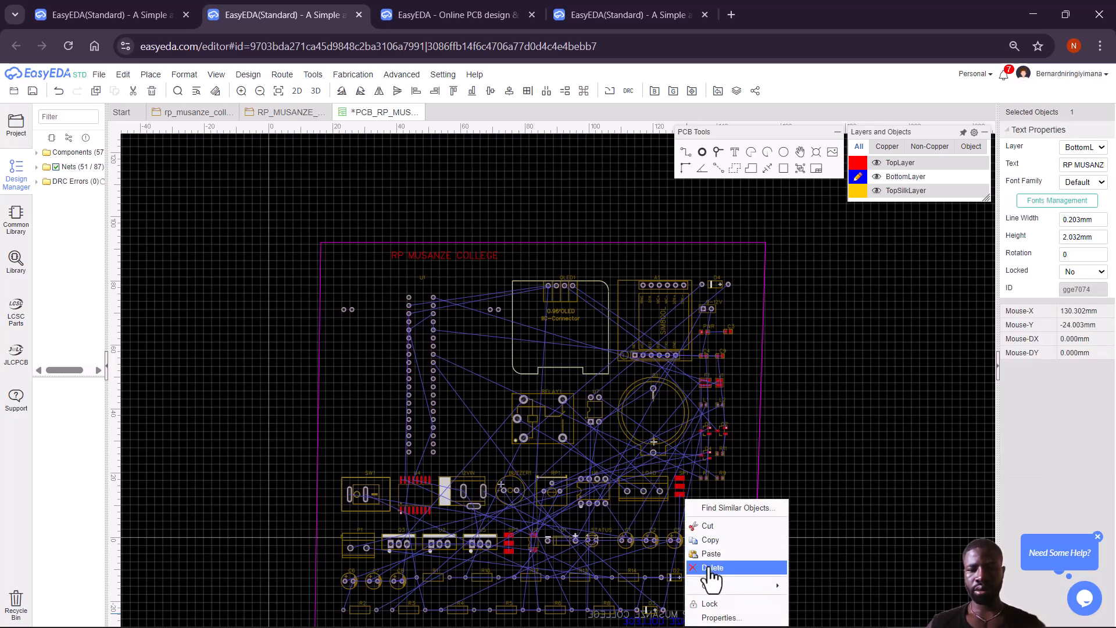
click(714, 568)
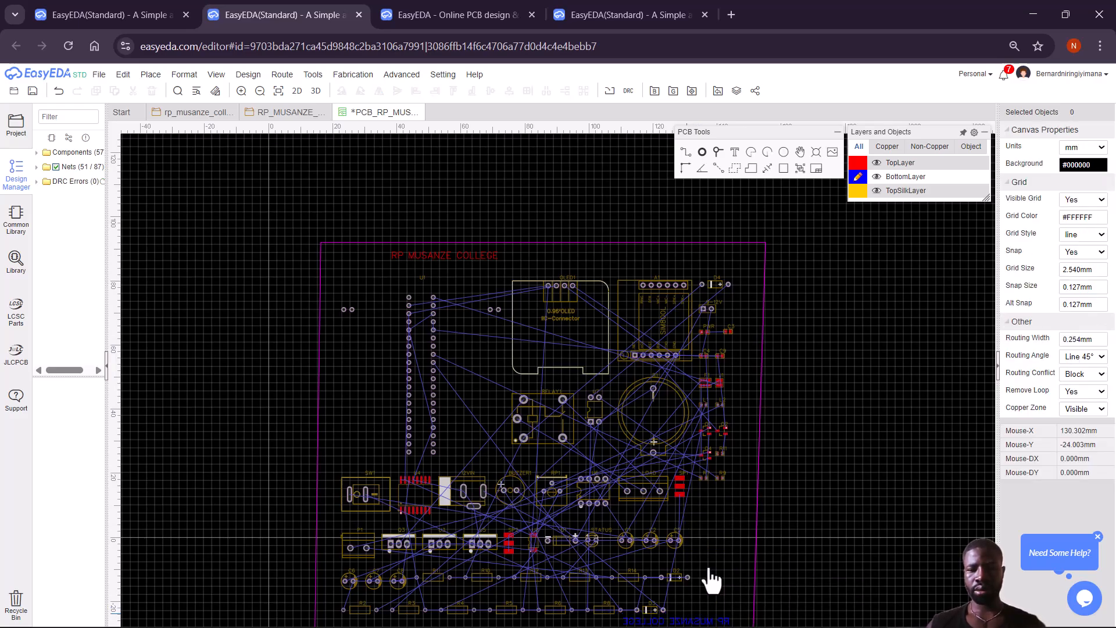
Replace the mirrored bottom-layer college-name text with the student's registration number.
double_click(696, 621)
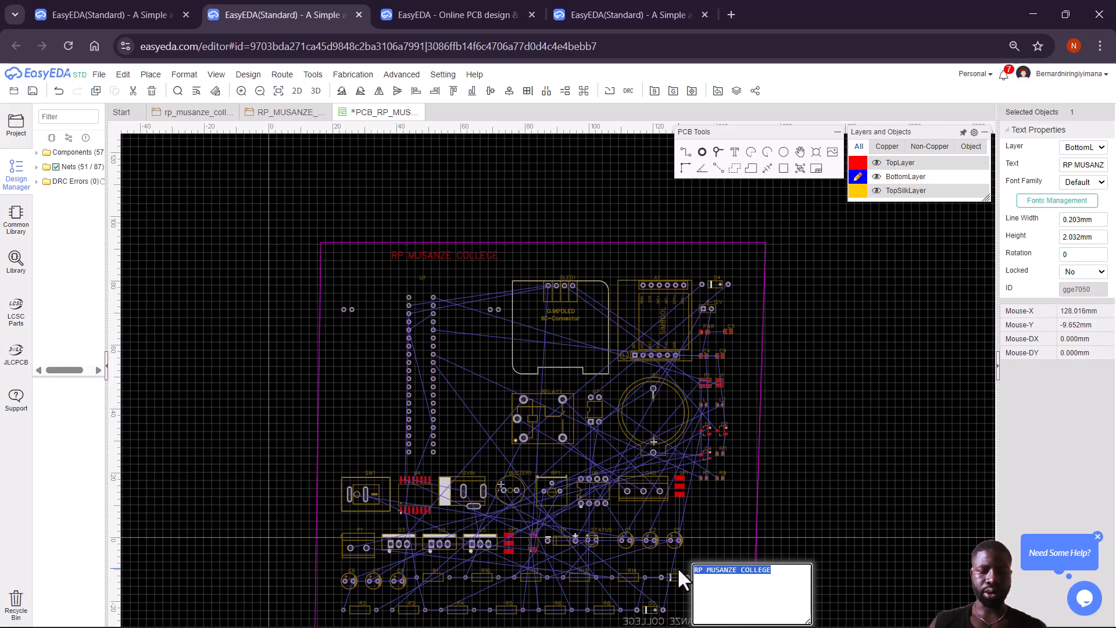
text(25)
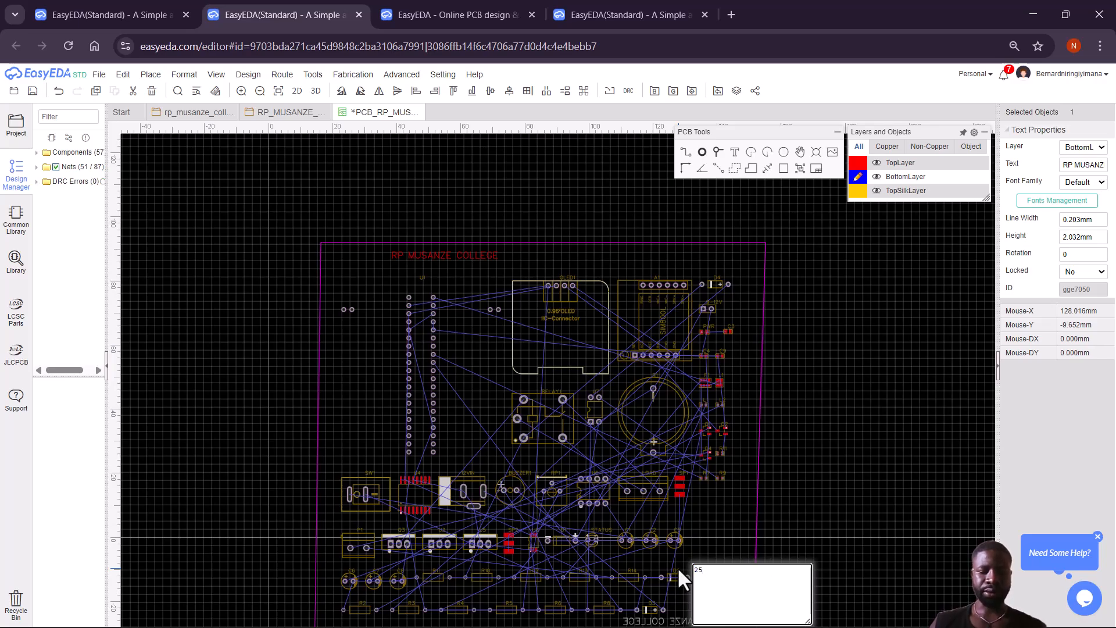
text(RP)
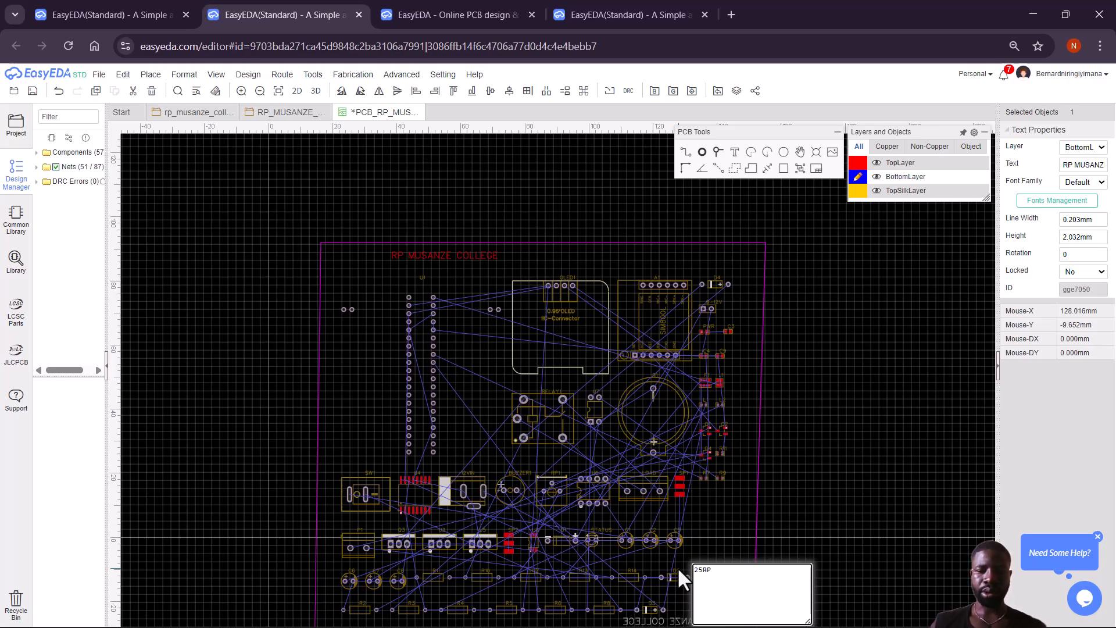
text(18)
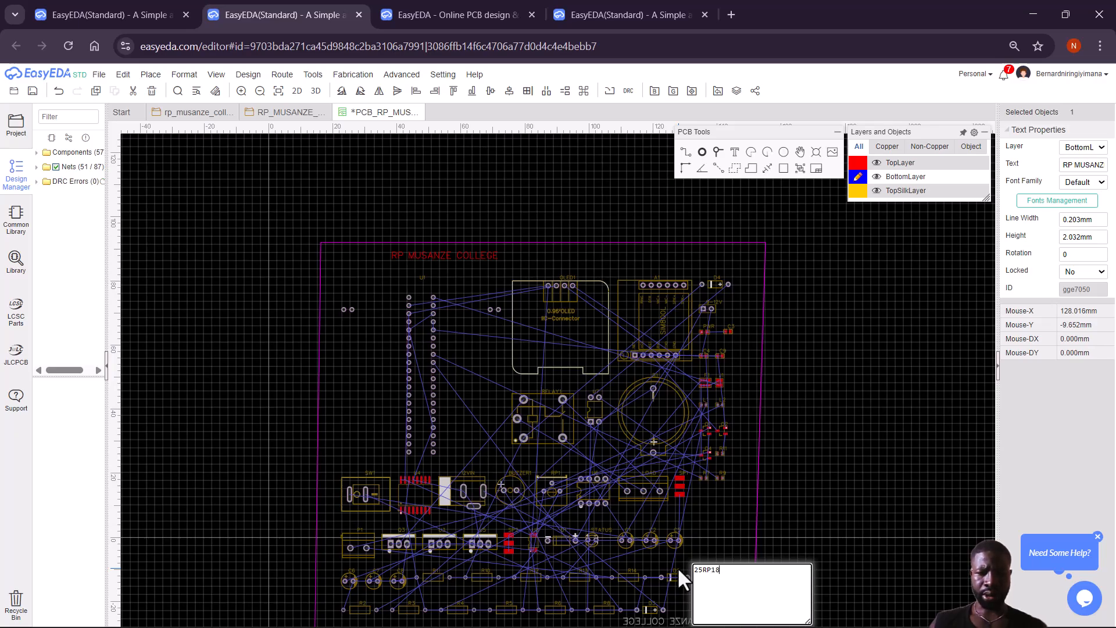
text(795)
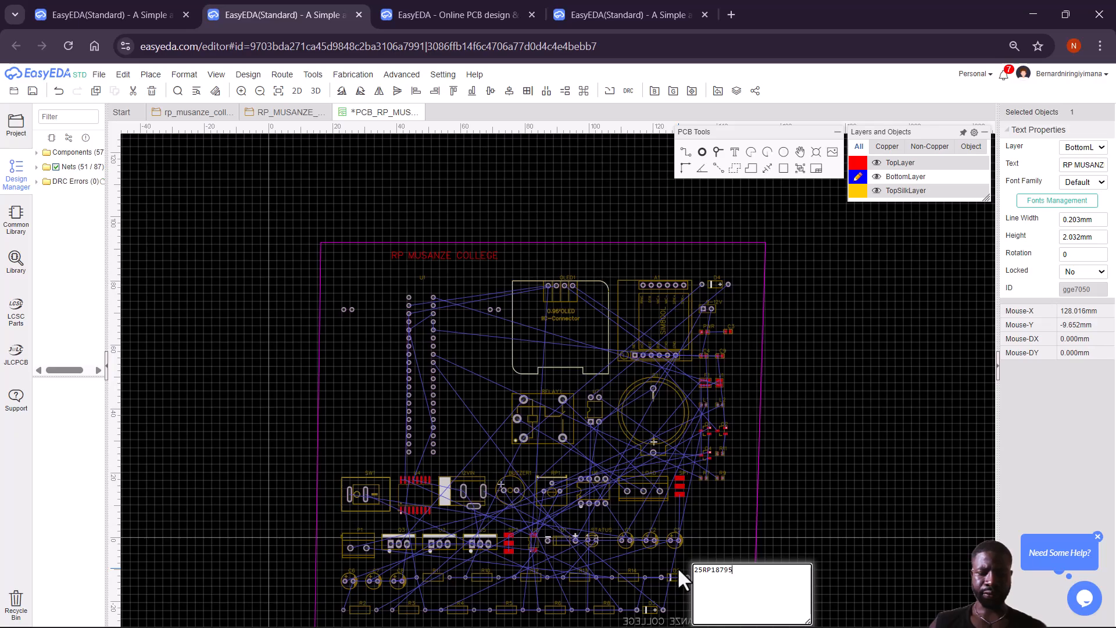
key(Return)
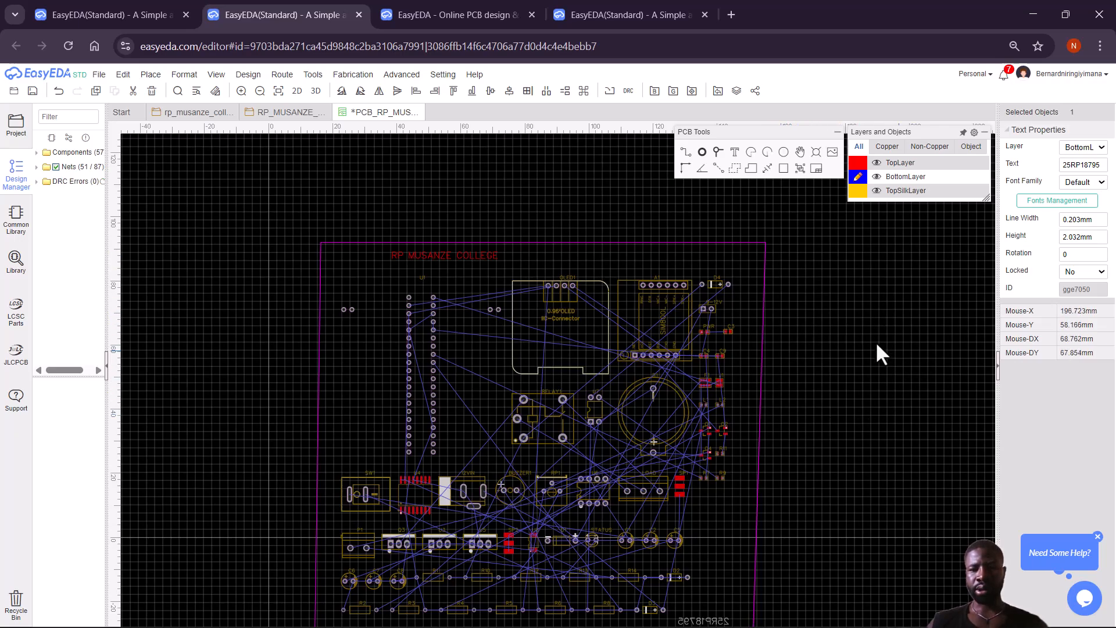
click(775, 365)
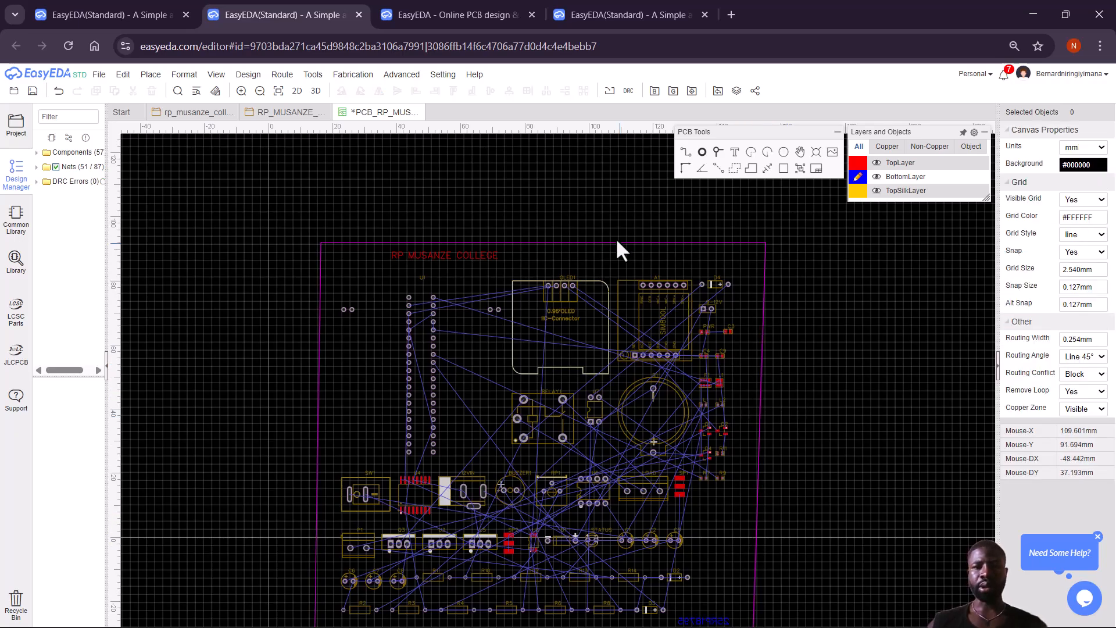
Render the board in Photo View, then go back to the PCB_RP_MUS layout tab.
click(298, 91)
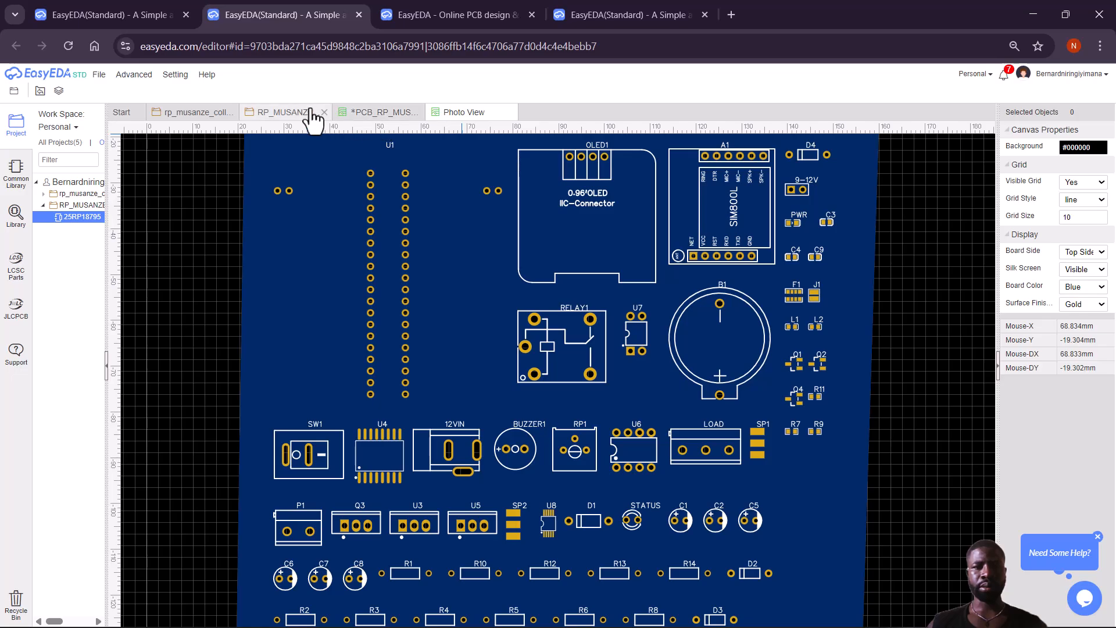
click(372, 114)
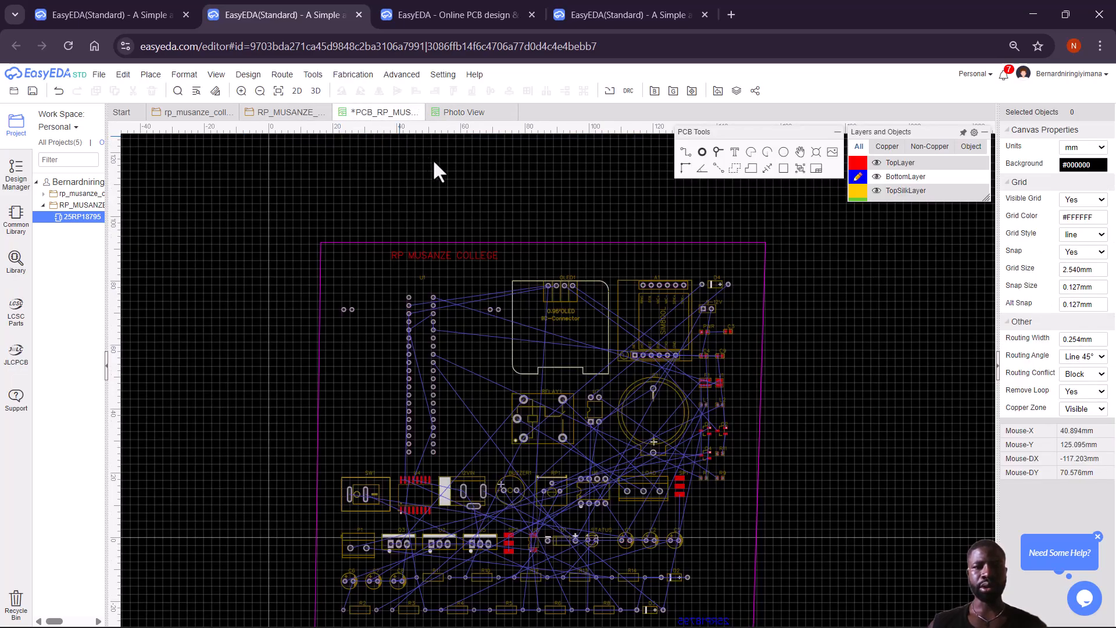
Drag the outline's corner vertices to straighten its left edge and join its start point, then view it in 3D.
scroll(967, 367, down, 3)
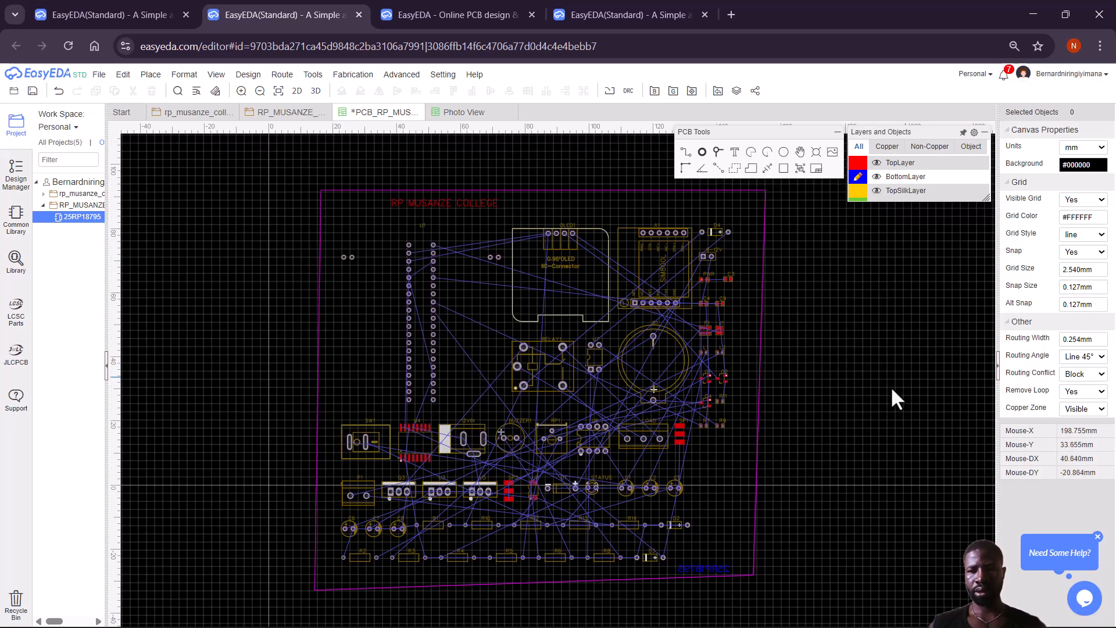
click(753, 574)
mouse_move(753, 574)
mouse_down()
mouse_move(760, 591)
mouse_move(777, 589)
mouse_move(767, 590)
mouse_up()
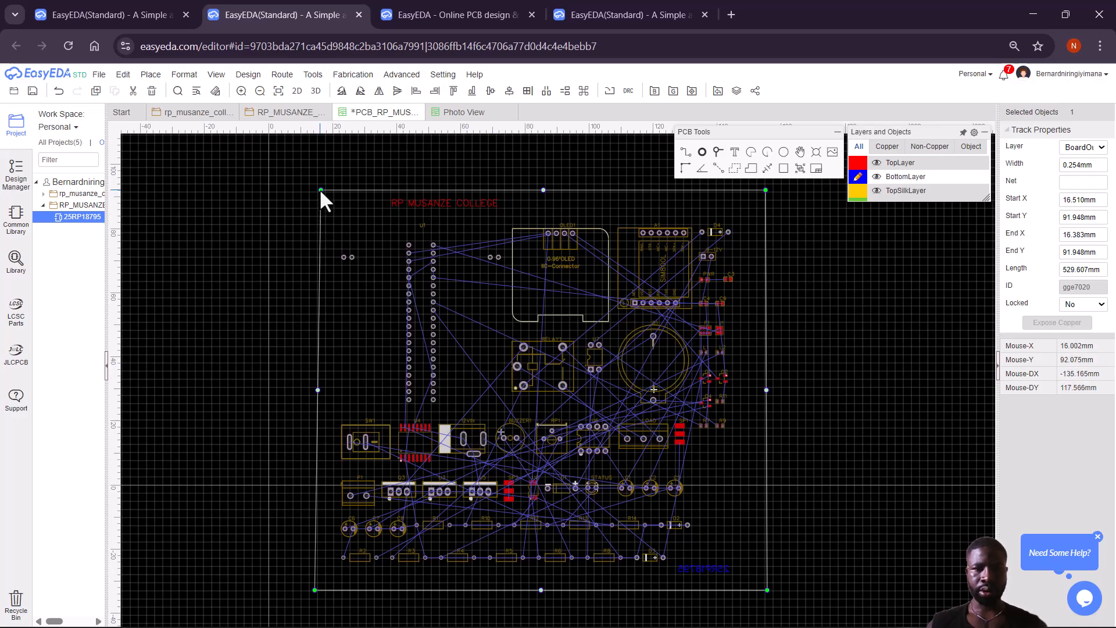
drag(321, 190, 317, 191)
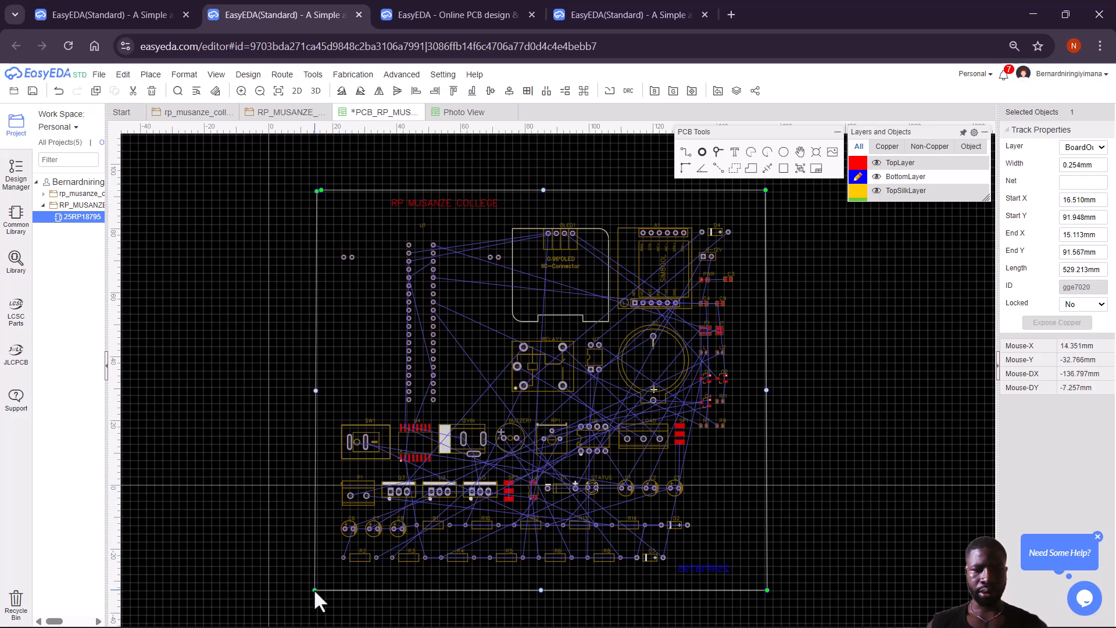
drag(314, 590, 317, 590)
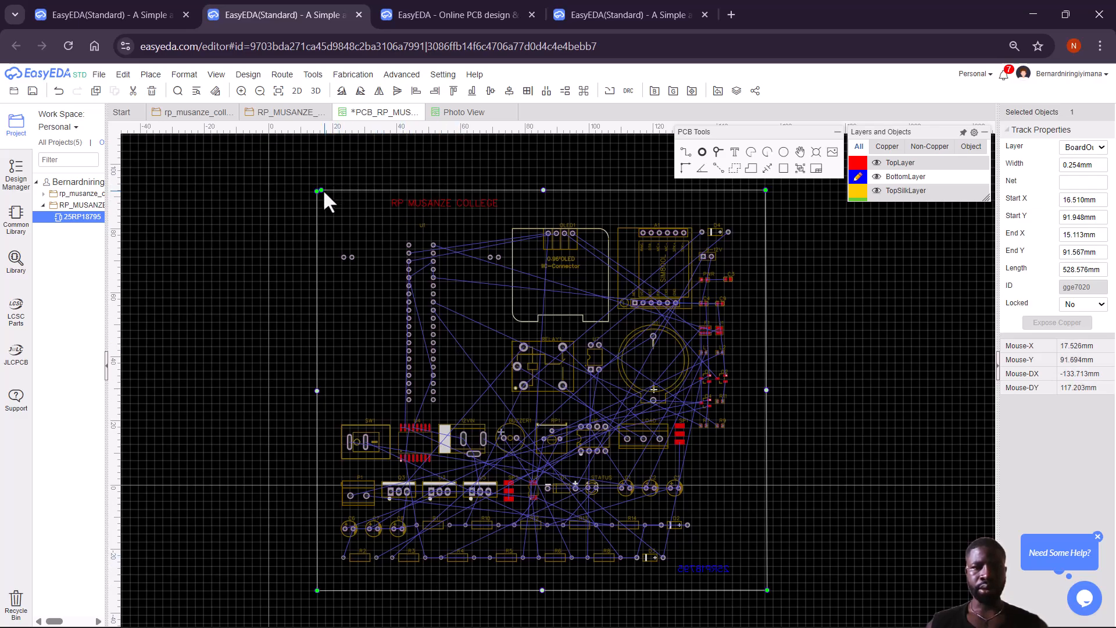
drag(321, 190, 317, 190)
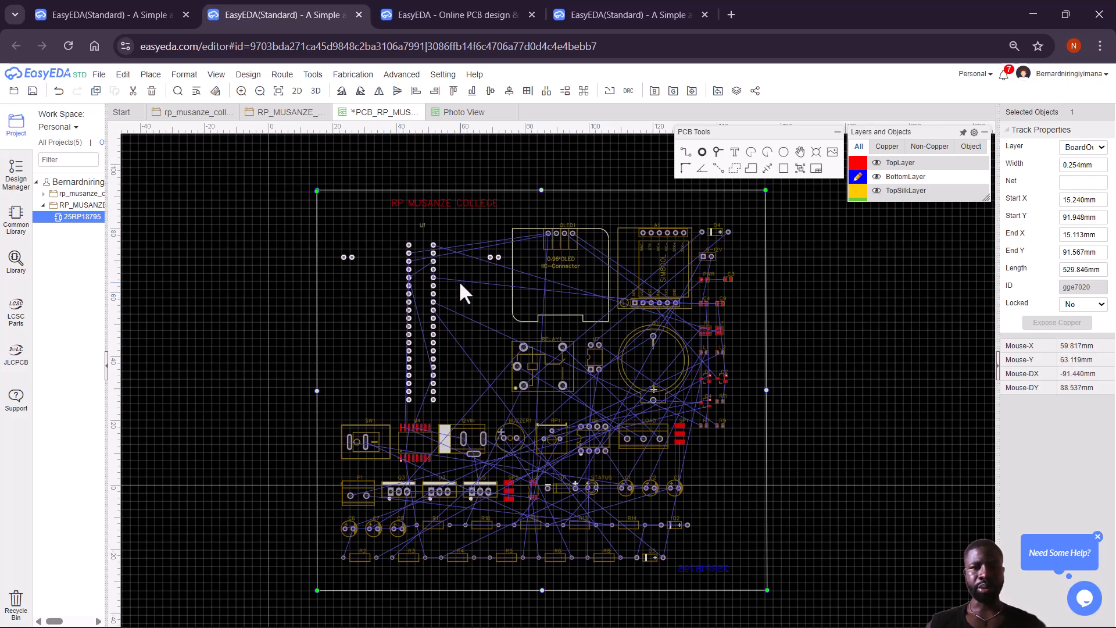
click(316, 91)
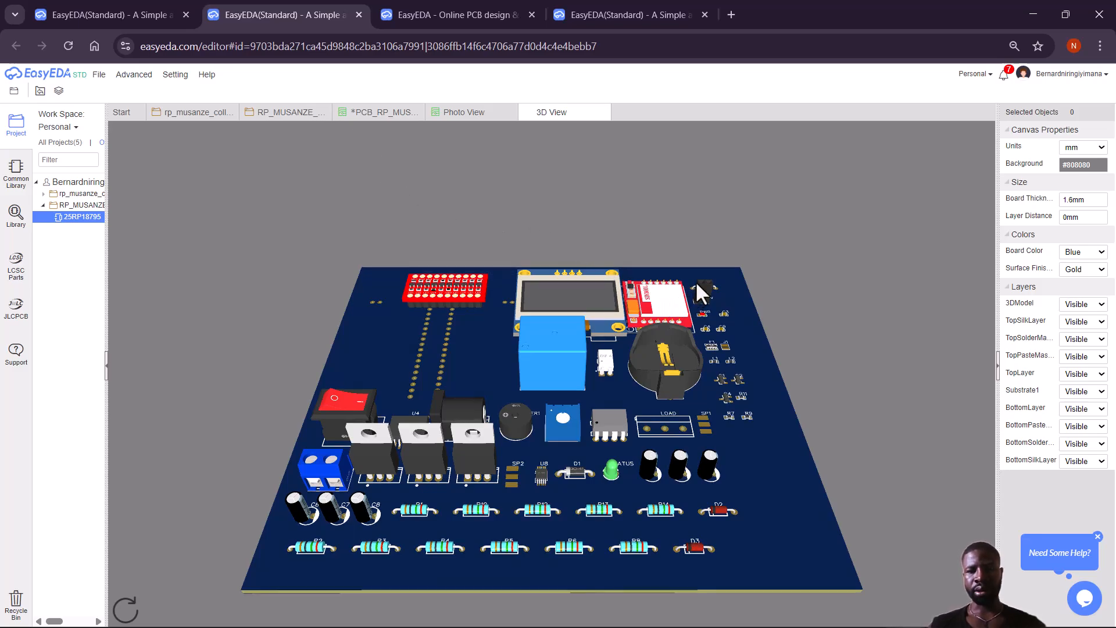
Orbit the 3D board from top-down through edge-on to its underside, then back to the component side.
drag(700, 279, 692, 379)
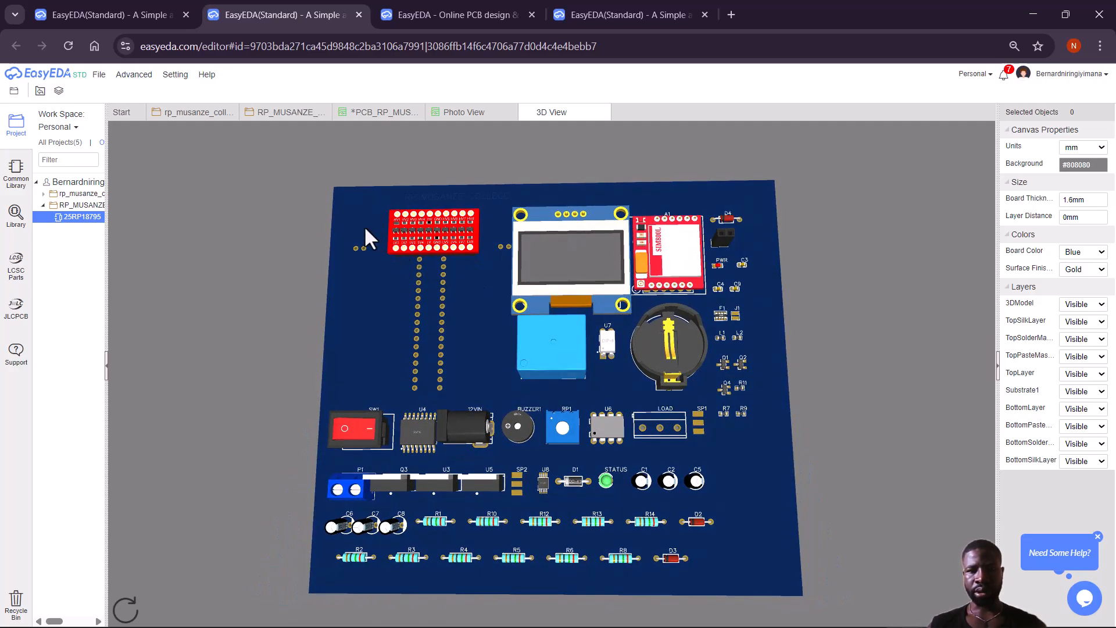
drag(698, 257, 789, 322)
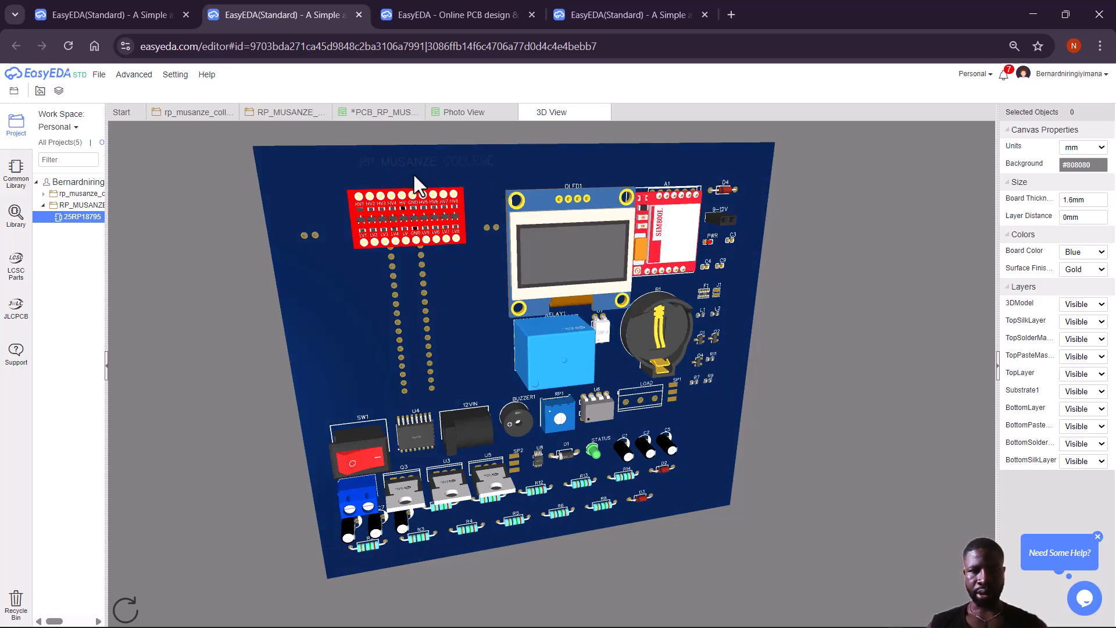
drag(741, 216, 607, 390)
drag(613, 455, 309, 284)
drag(416, 446, 445, 432)
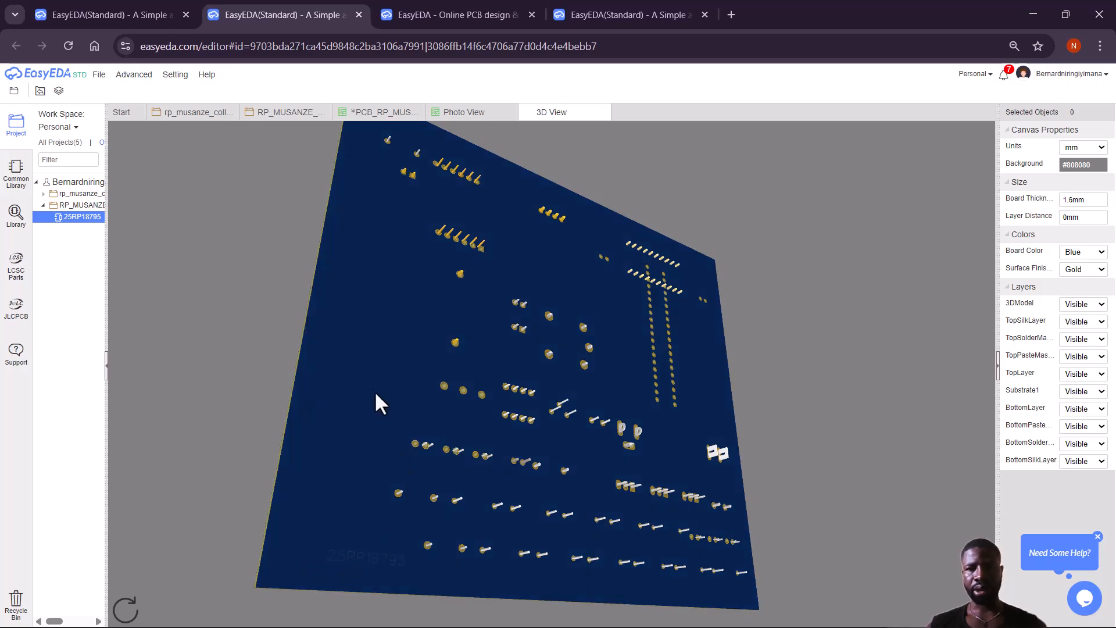
drag(340, 345, 697, 148)
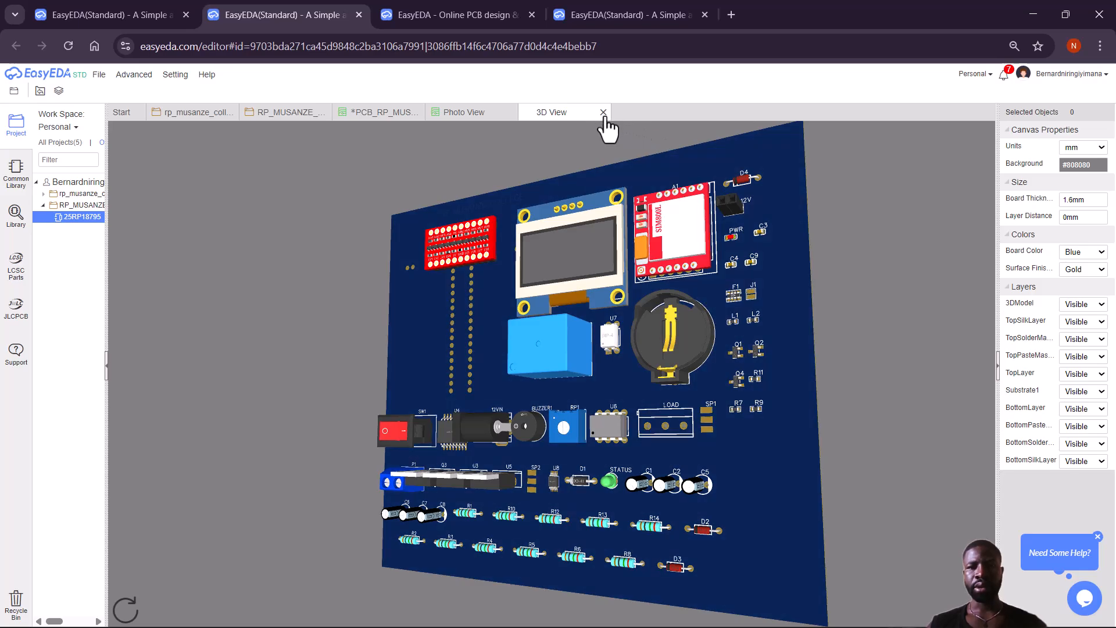
Close both previews and run Auto Route with real-time progress, which fails on the unclosed outline.
click(603, 113)
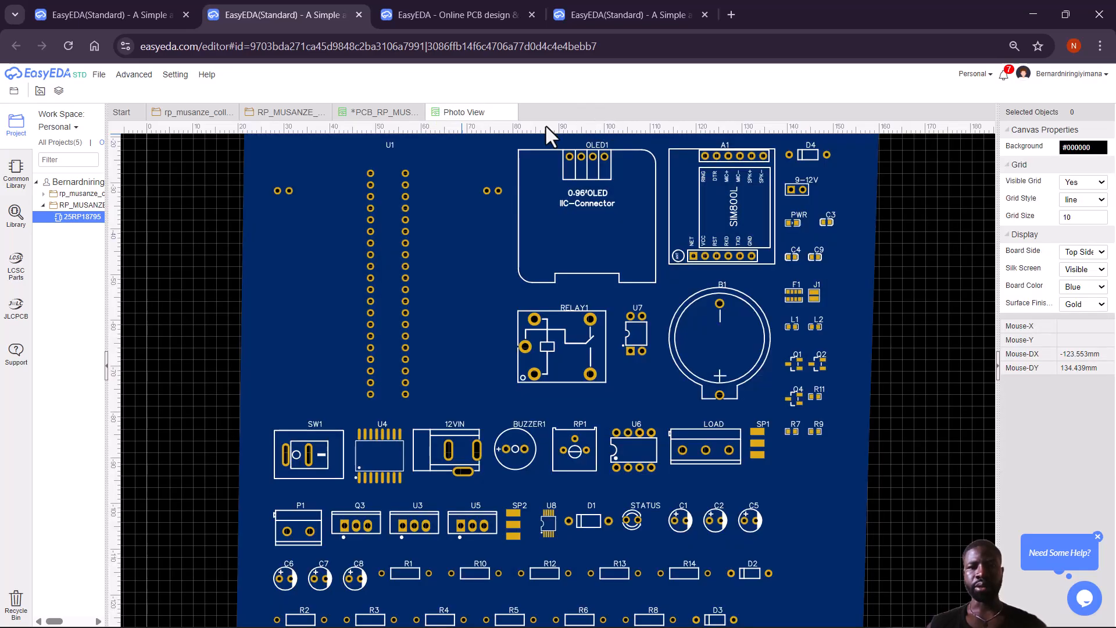
click(510, 112)
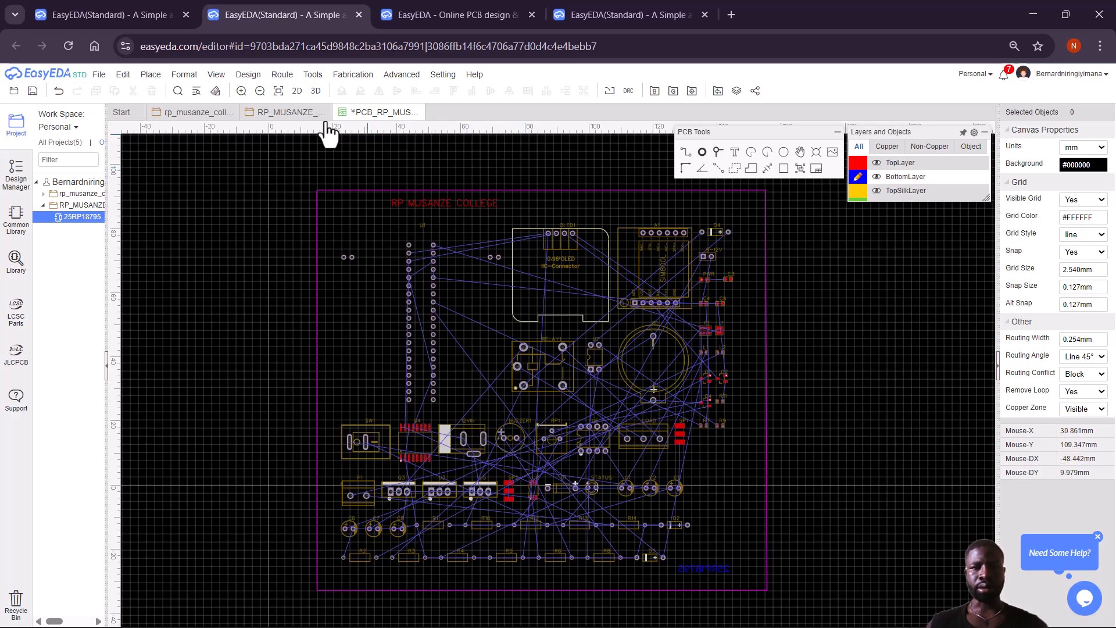
click(282, 75)
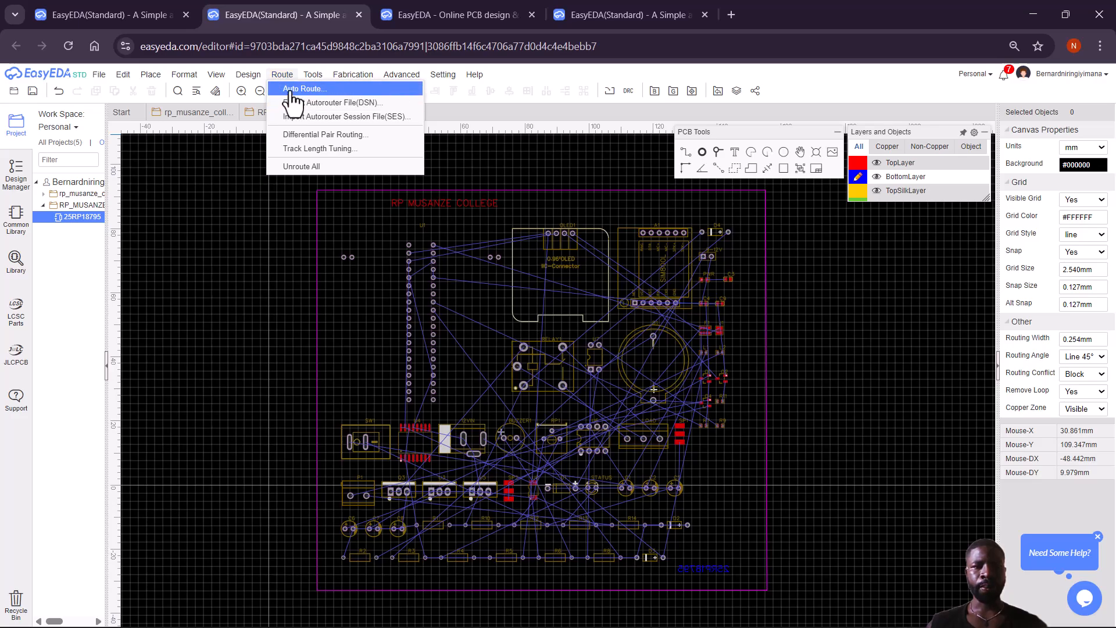
click(302, 89)
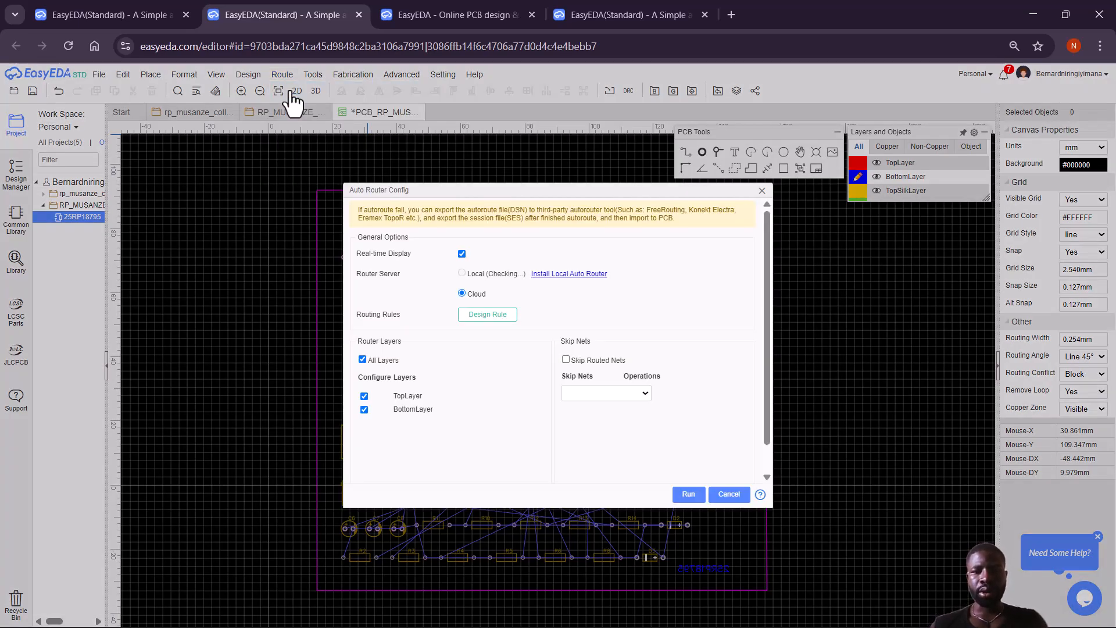
click(461, 254)
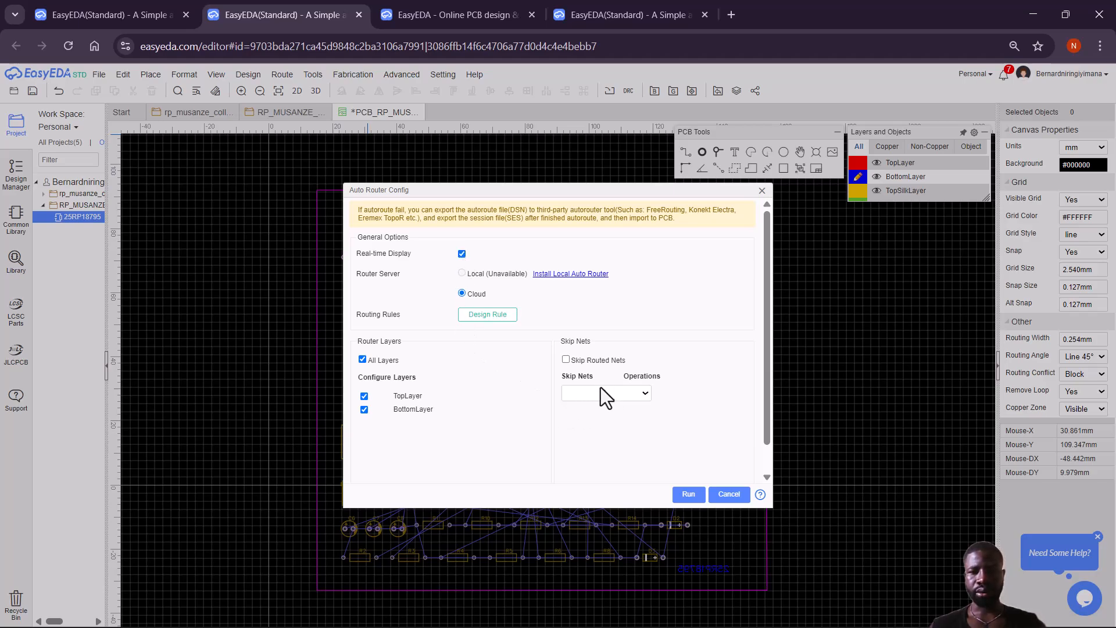
click(688, 495)
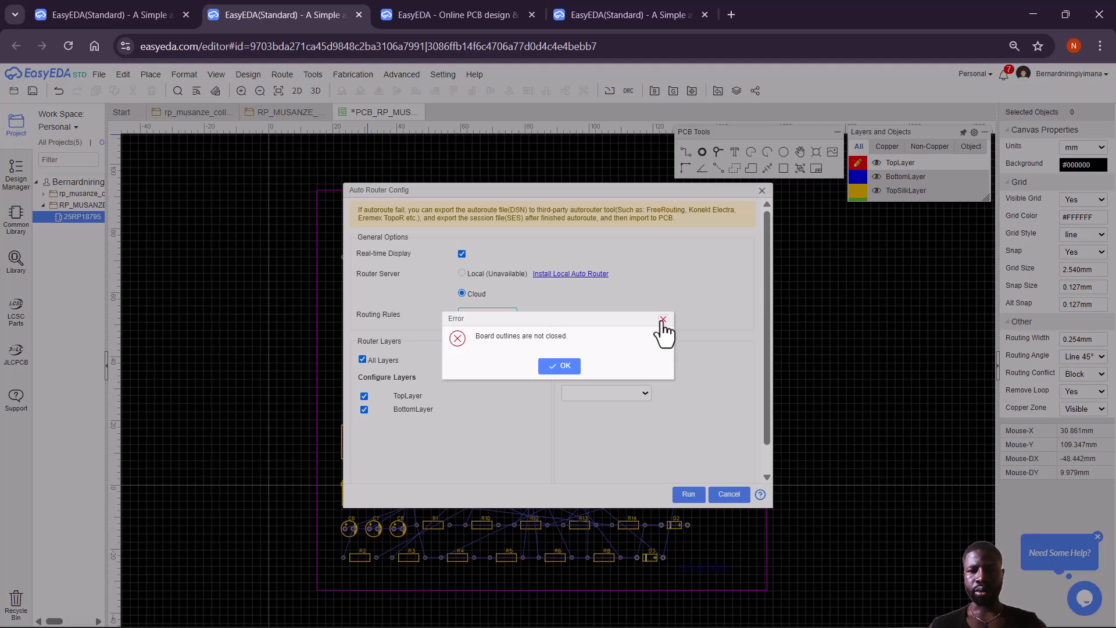
click(663, 319)
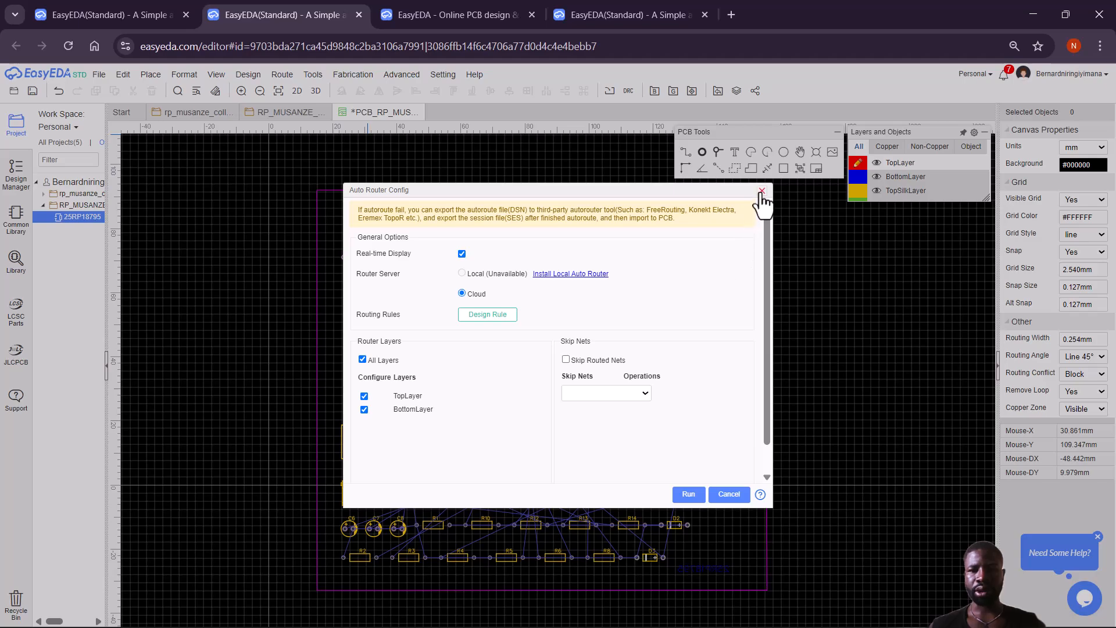
click(762, 192)
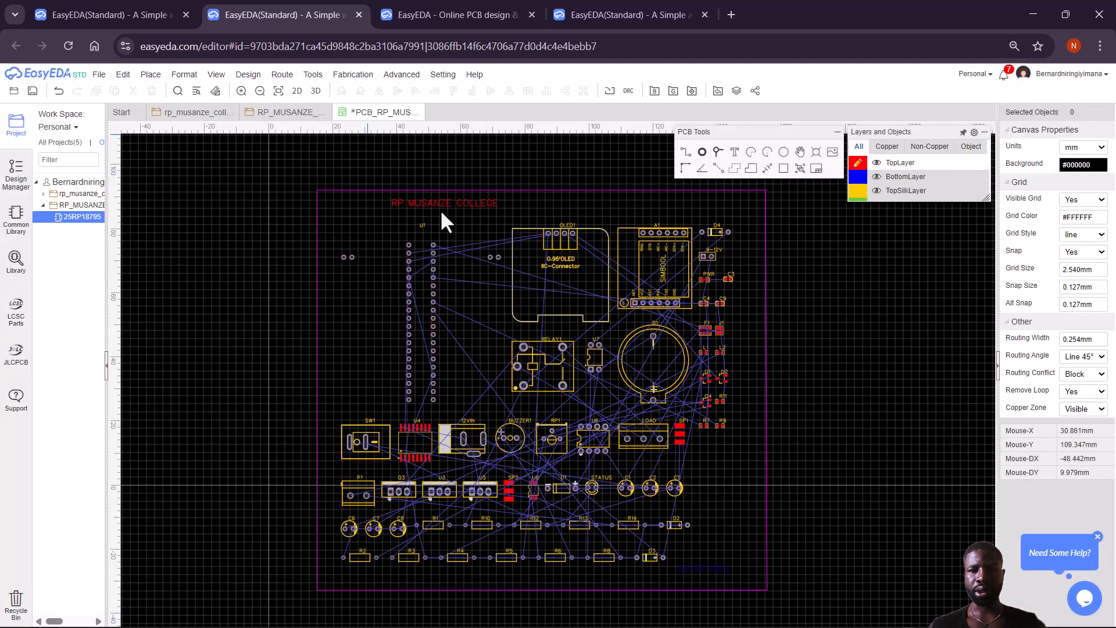
Shift the board outline's left edge slightly right near the top-left corner.
click(338, 191)
click(338, 191)
click(338, 190)
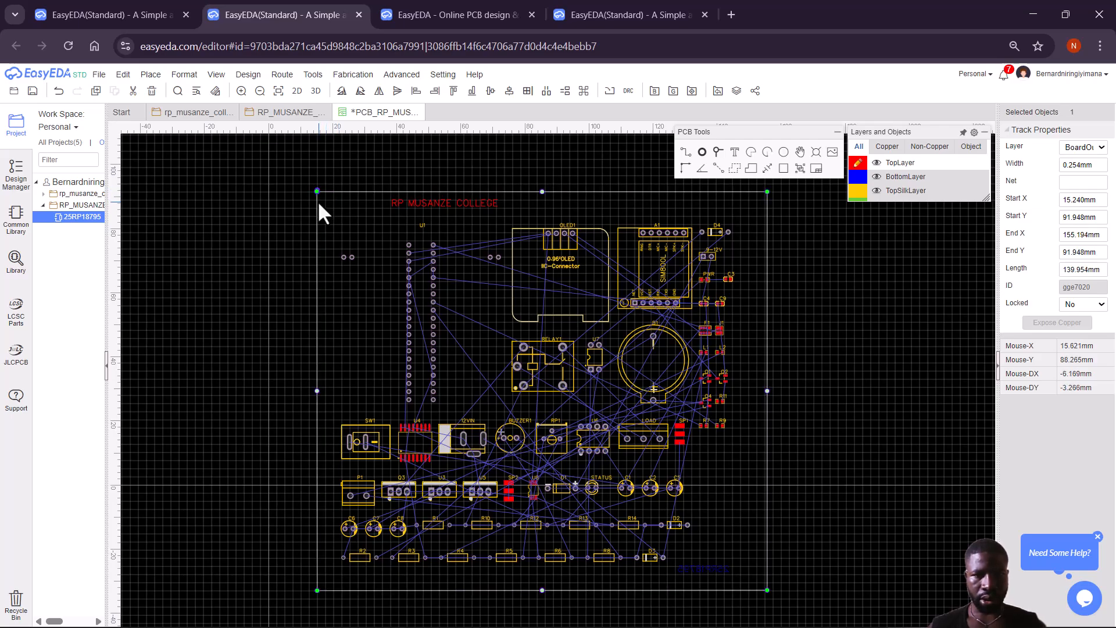
click(317, 205)
drag(316, 206, 322, 208)
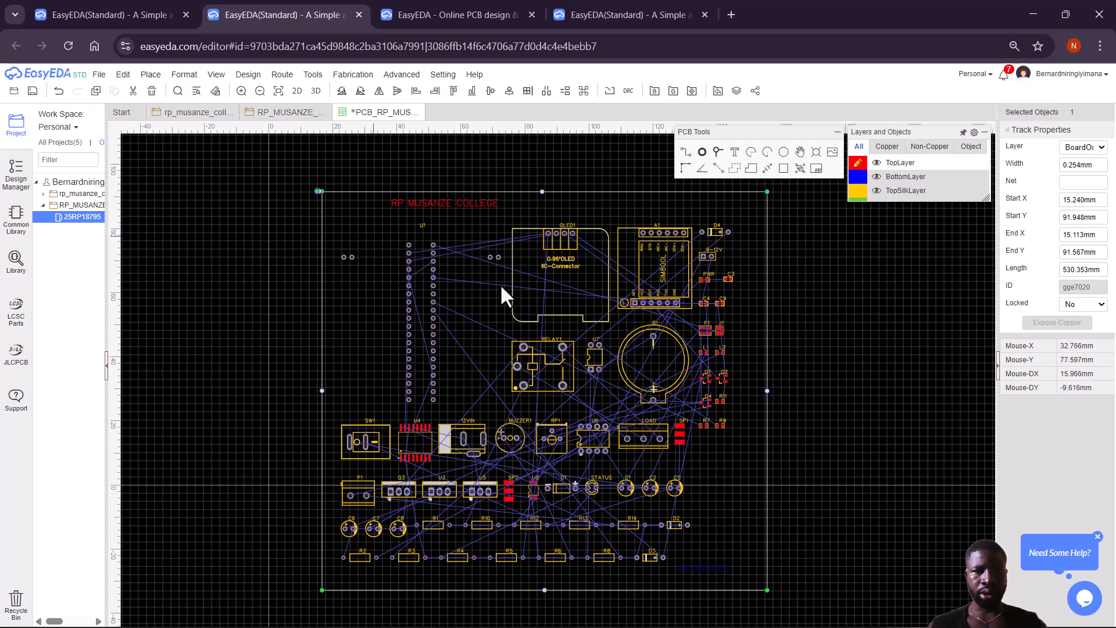
click(804, 490)
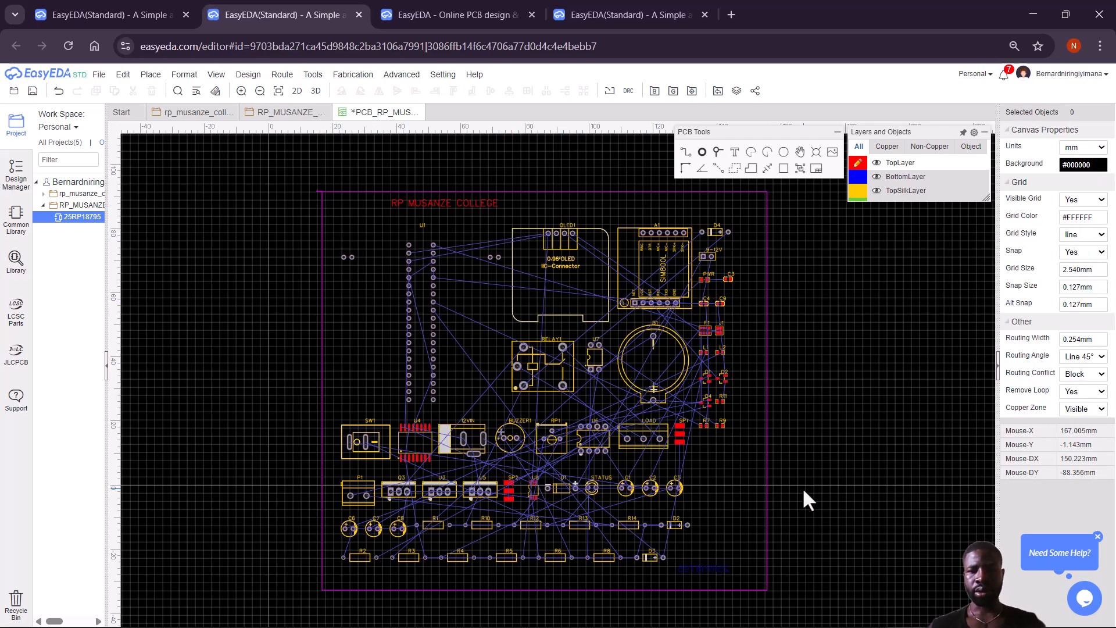
Move the outline's end vertex onto the top-left corner, check it, and close the PCB document.
click(318, 191)
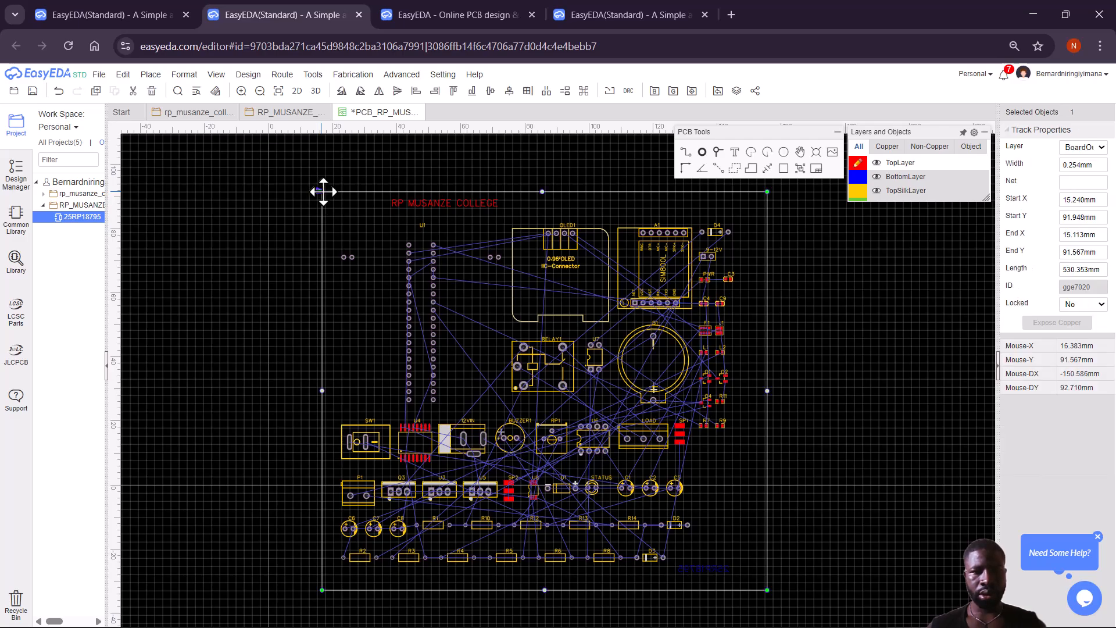
mouse_move(325, 192)
mouse_down()
mouse_move(318, 200)
mouse_move(323, 190)
mouse_up()
click(337, 247)
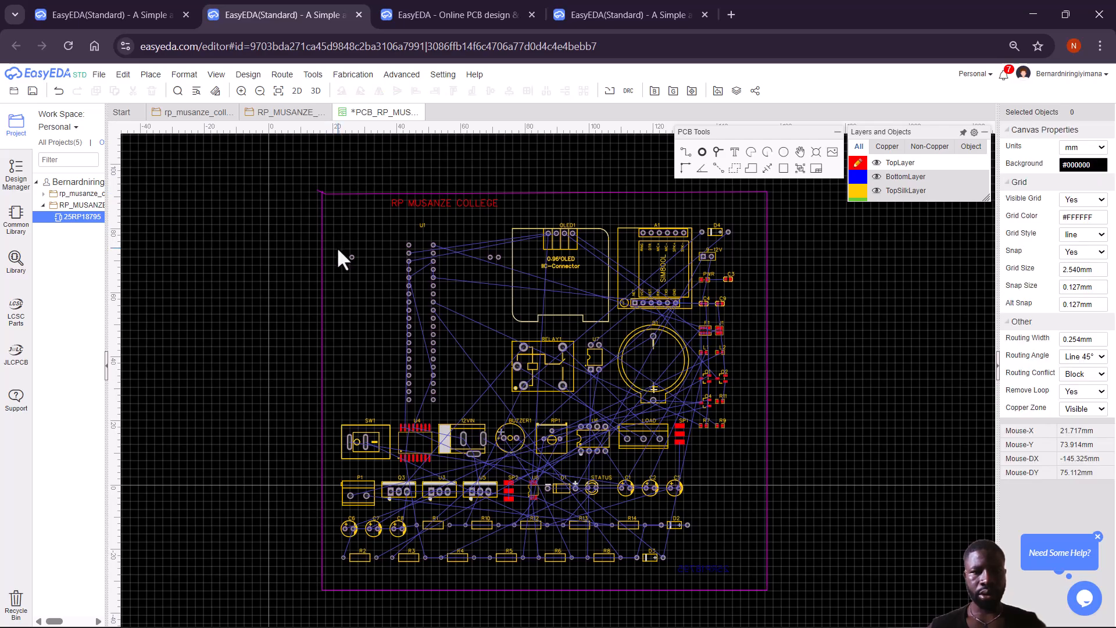
click(318, 192)
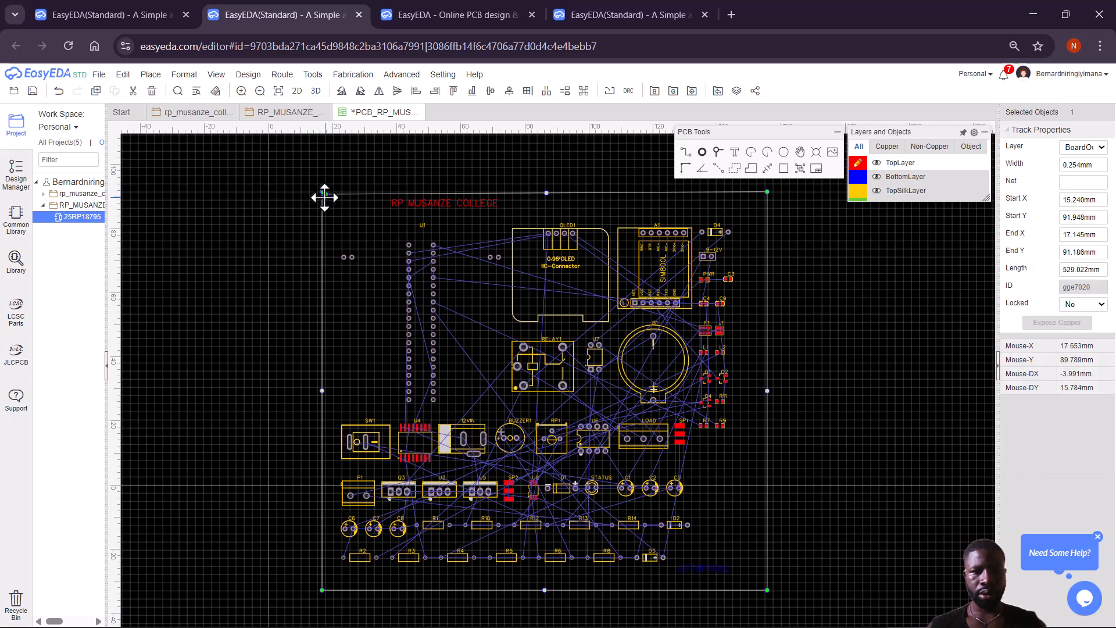
click(336, 221)
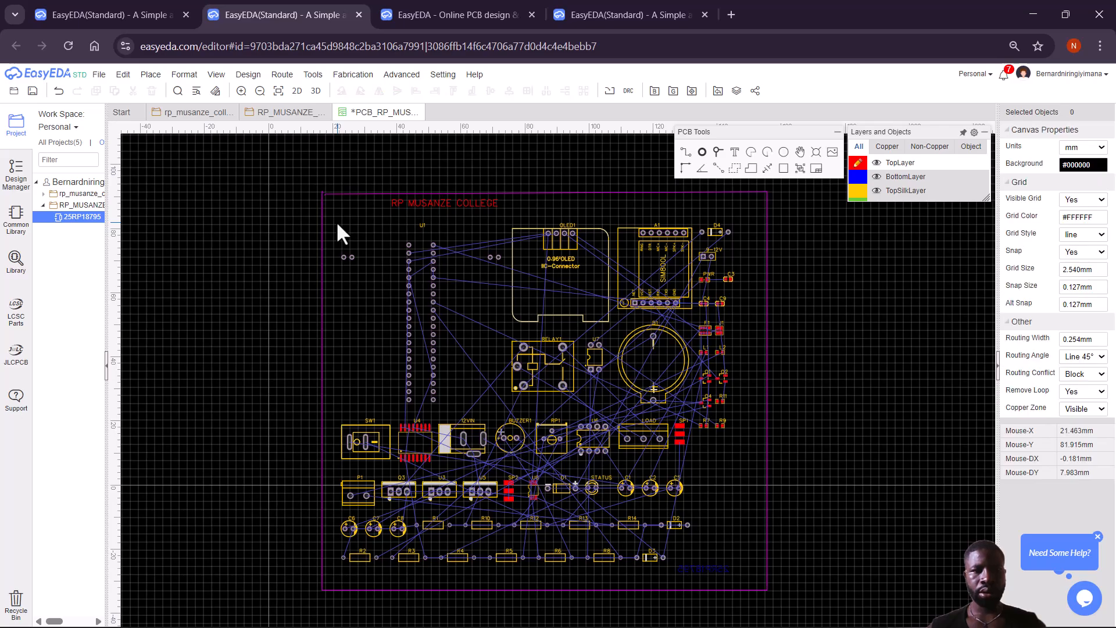
click(323, 193)
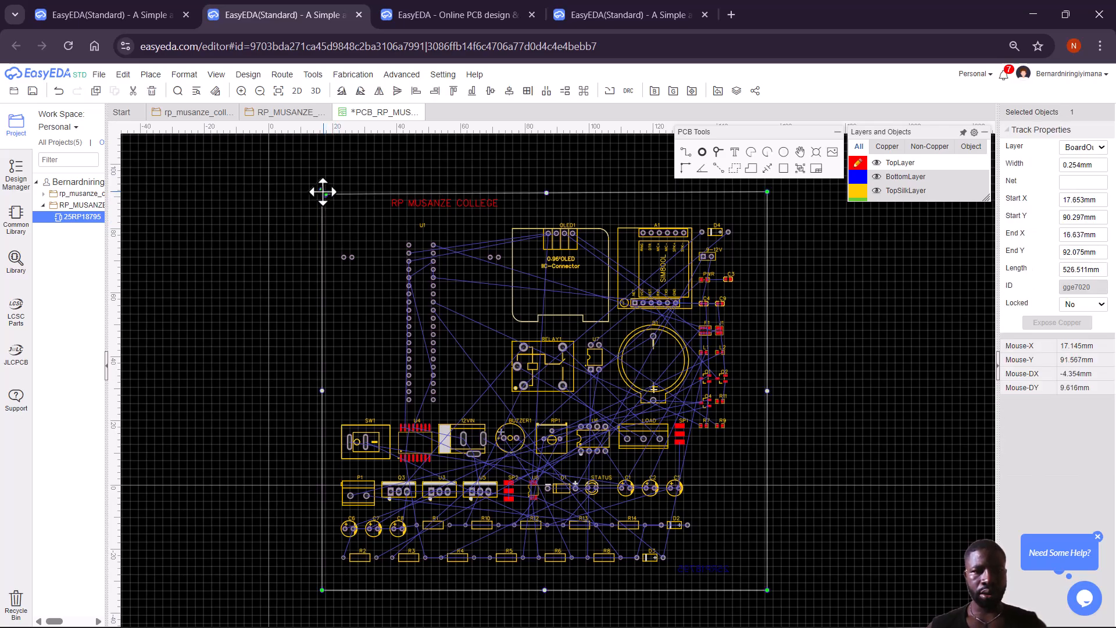
click(338, 215)
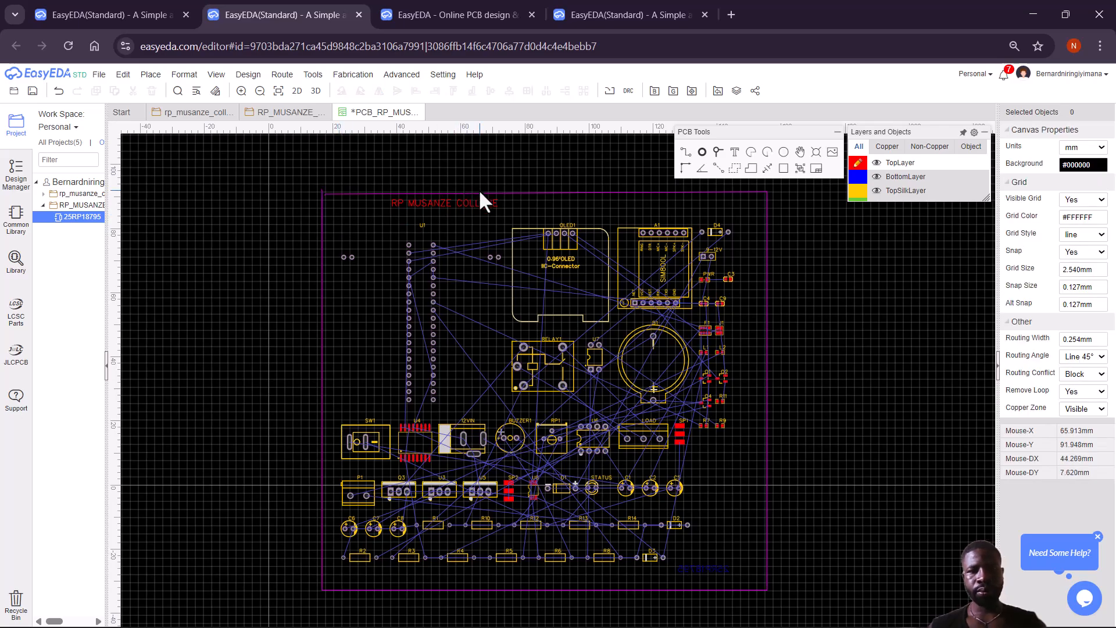
click(417, 113)
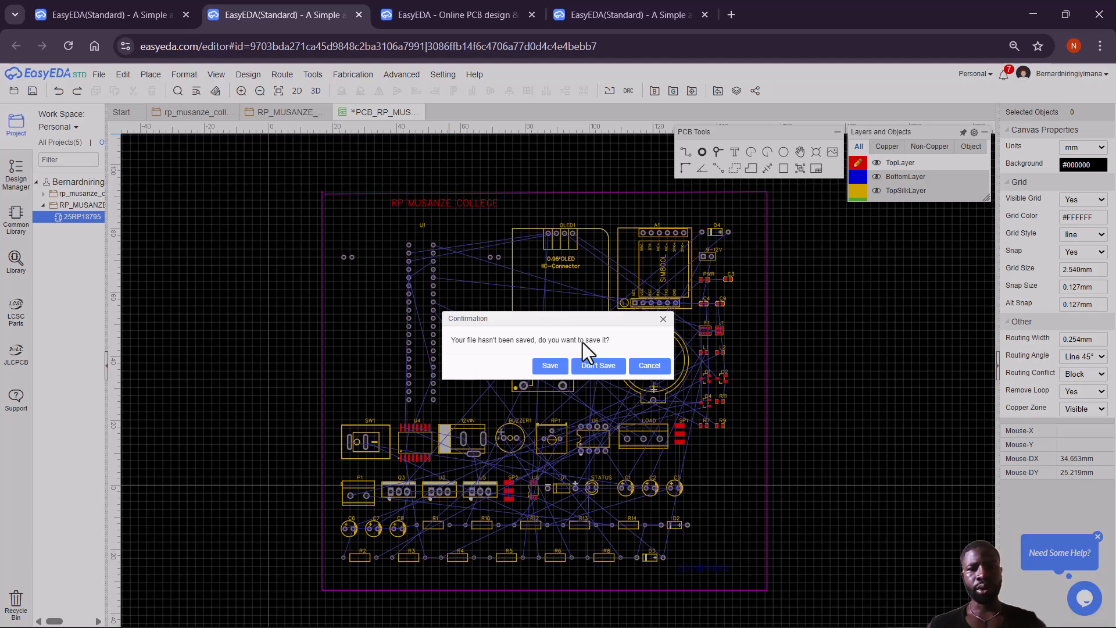
Discard the old PCB and convert the schematic to a new PCB with a 182 × 122 mm rectangular outline.
click(599, 366)
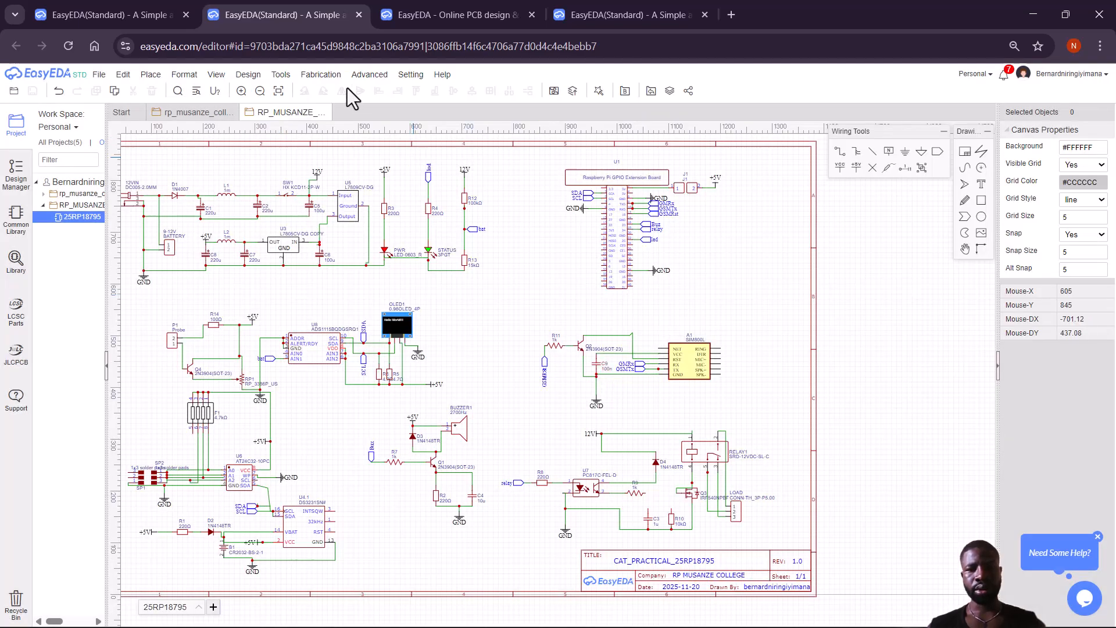
click(315, 76)
mouse_move(249, 80)
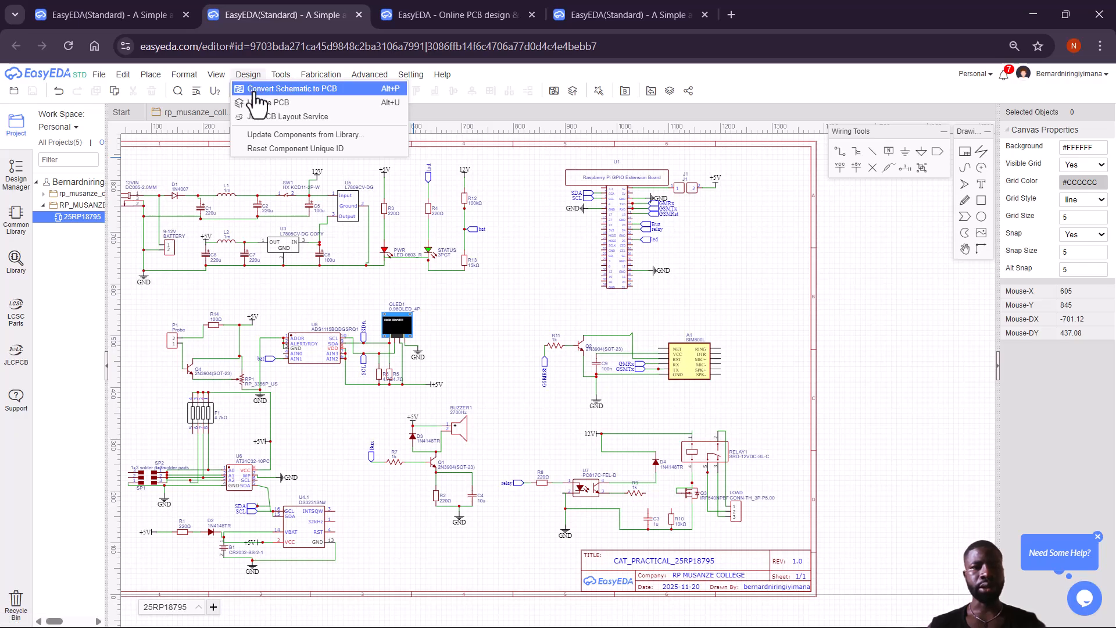
click(256, 88)
click(586, 366)
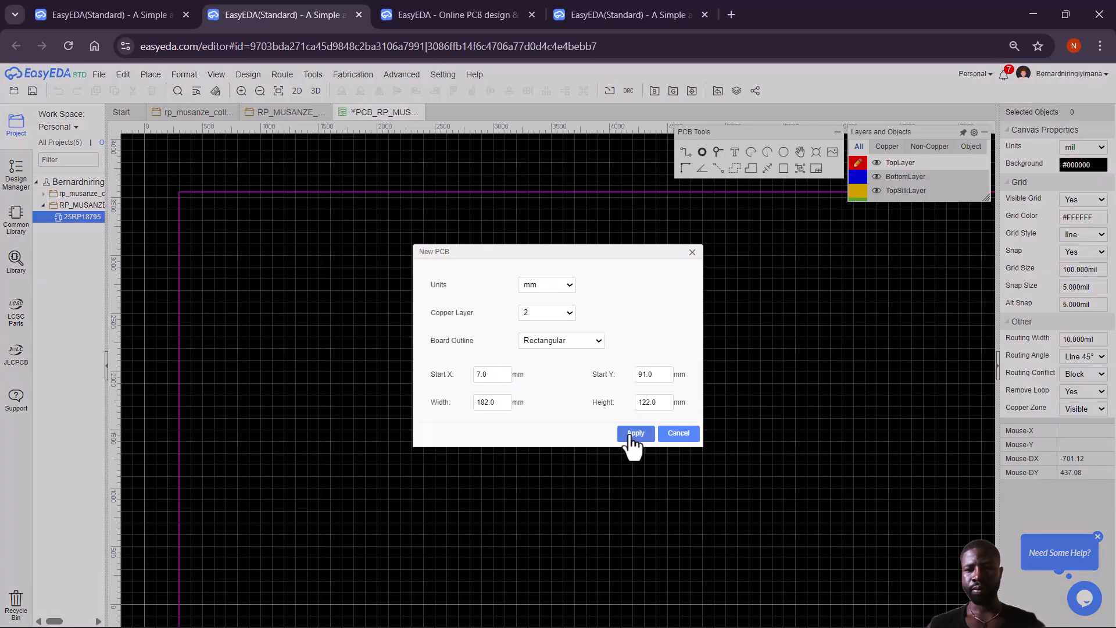
click(632, 437)
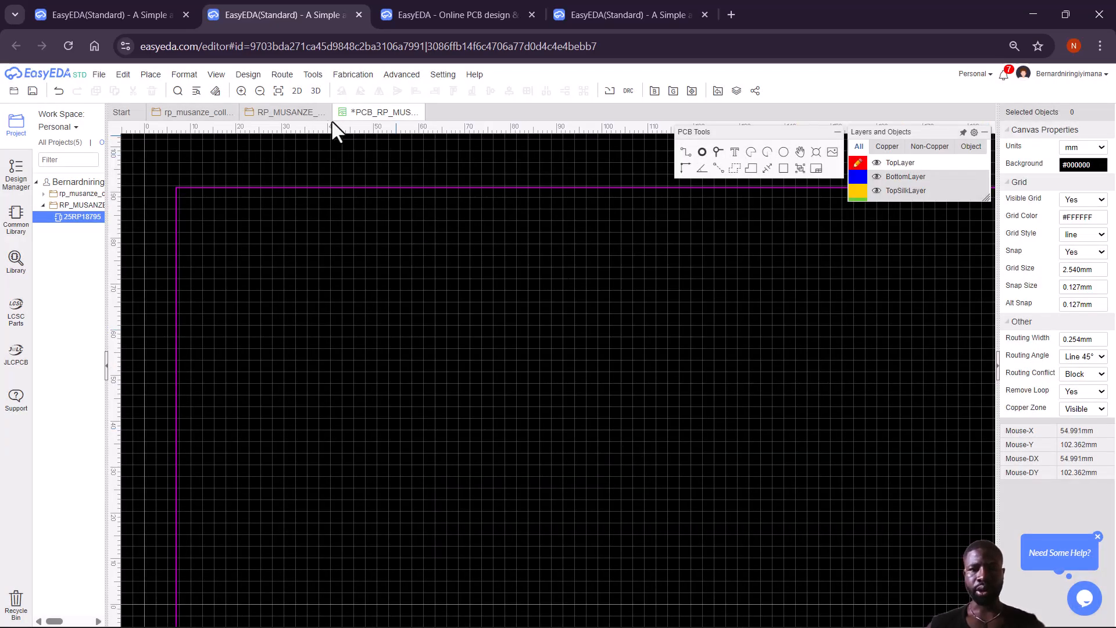
Zoom out, box-select the 57 components below the board, and drag them inside the outline.
click(260, 90)
click(260, 91)
click(260, 90)
click(259, 91)
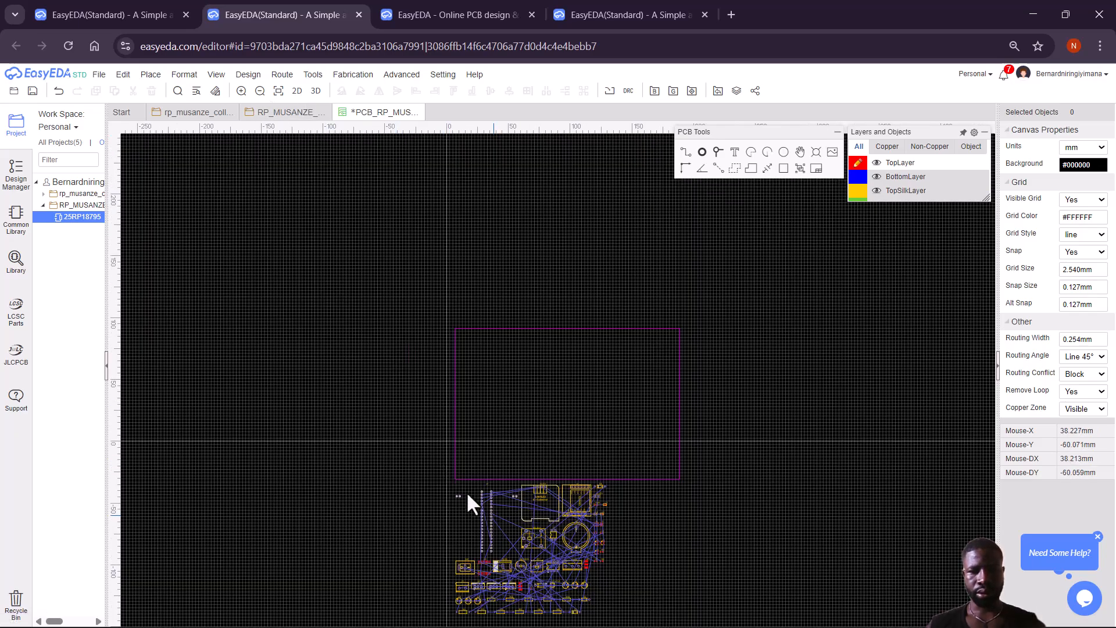
drag(444, 479, 620, 626)
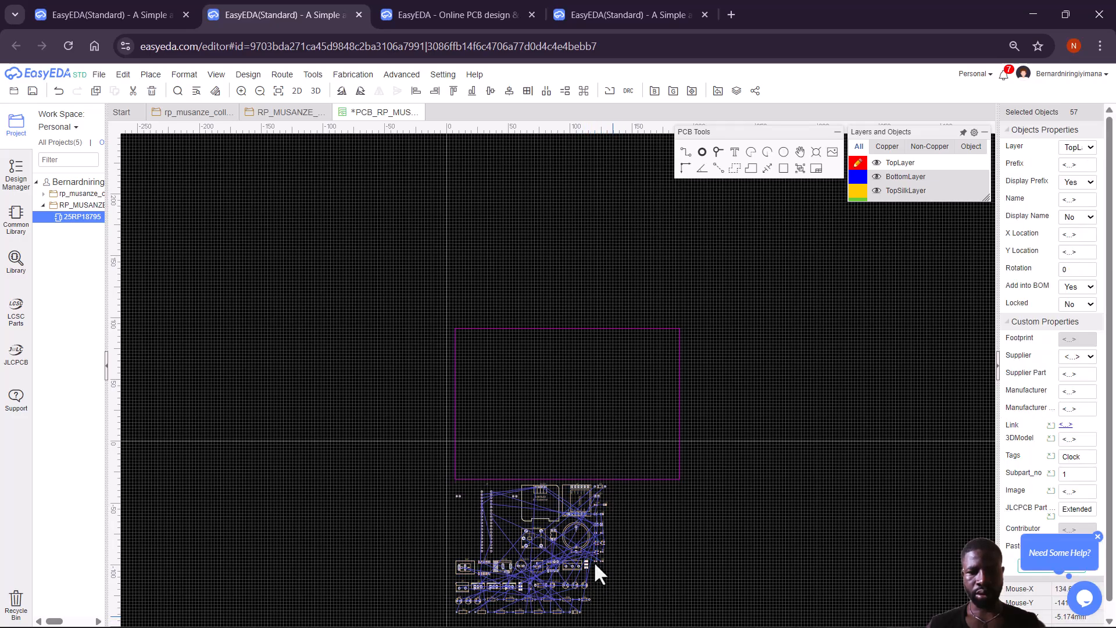
drag(561, 551, 588, 410)
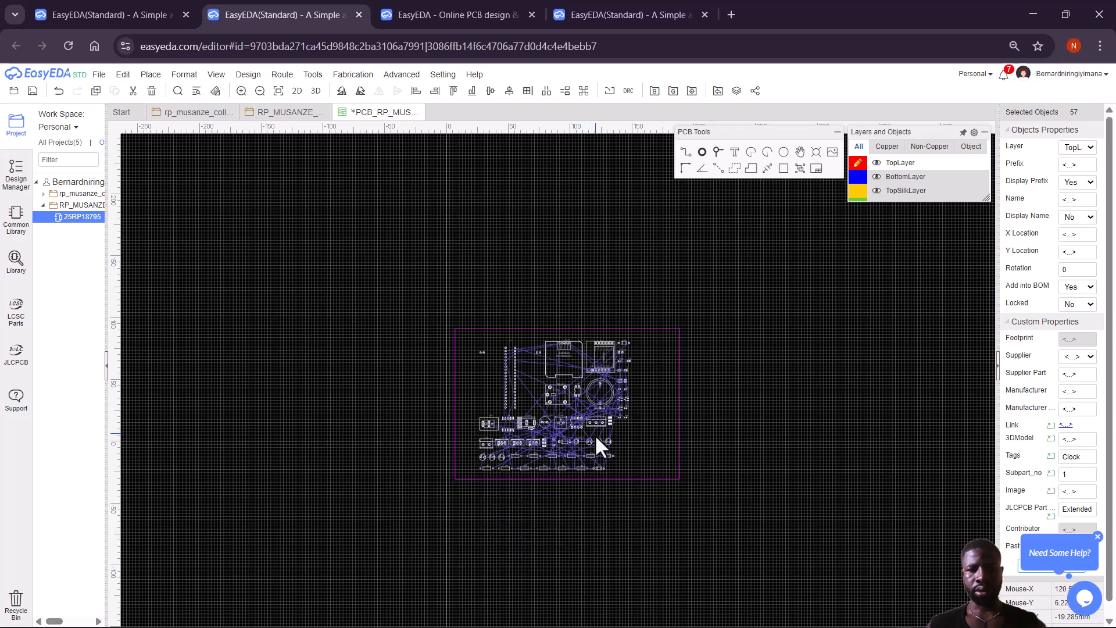
click(600, 536)
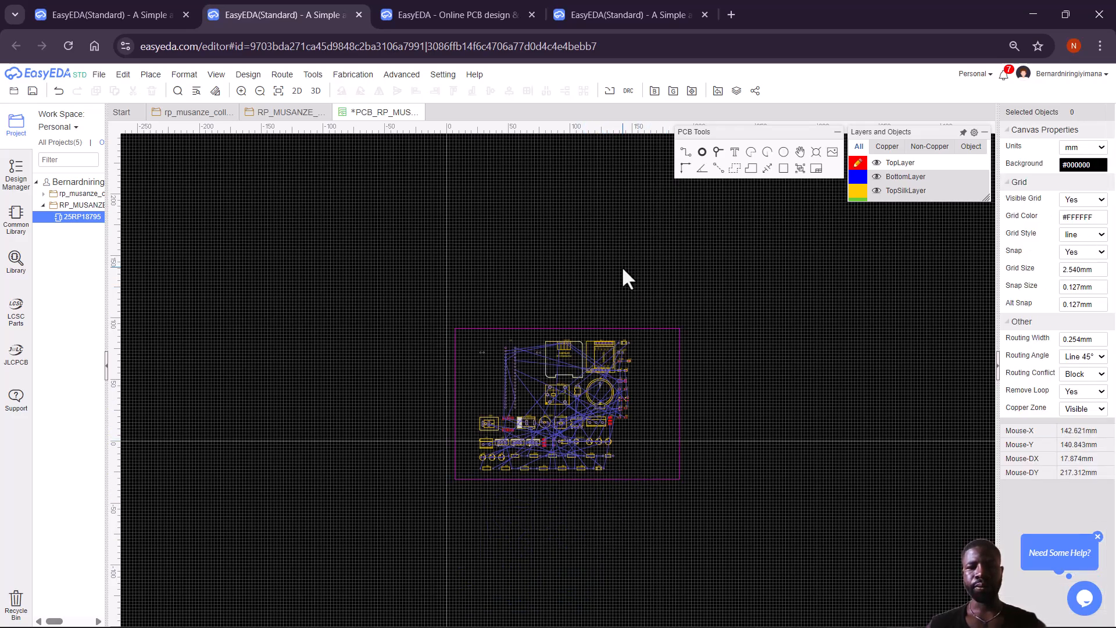
mouse_move(860, 169)
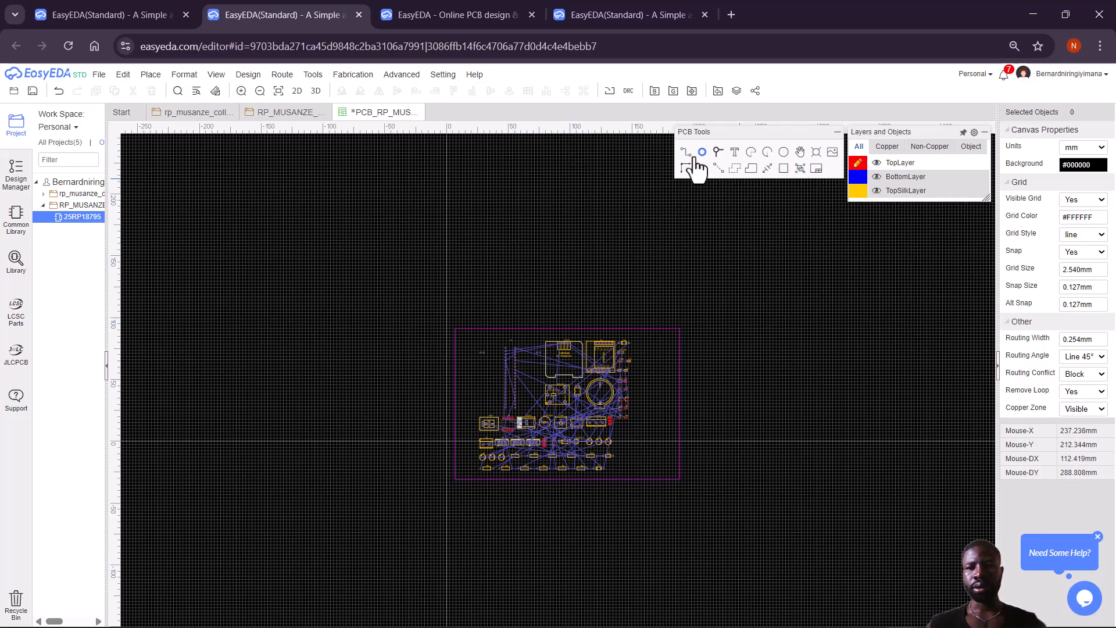
Place a text label reading 'RP MUSANZE COLLEGE' near the board's top-left.
right_click(495, 336)
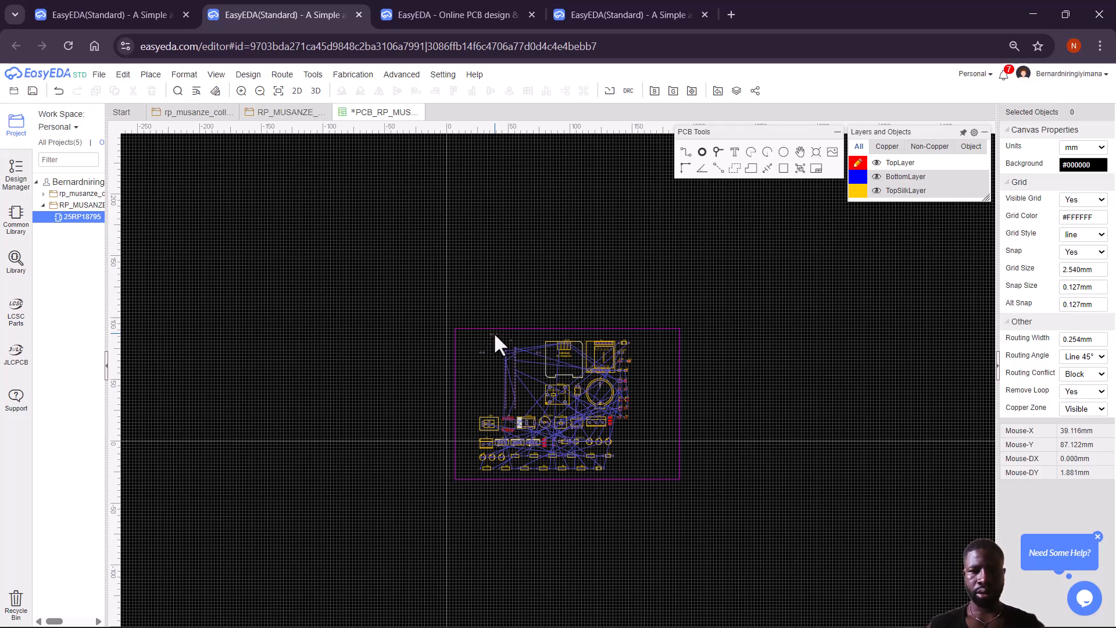
click(494, 332)
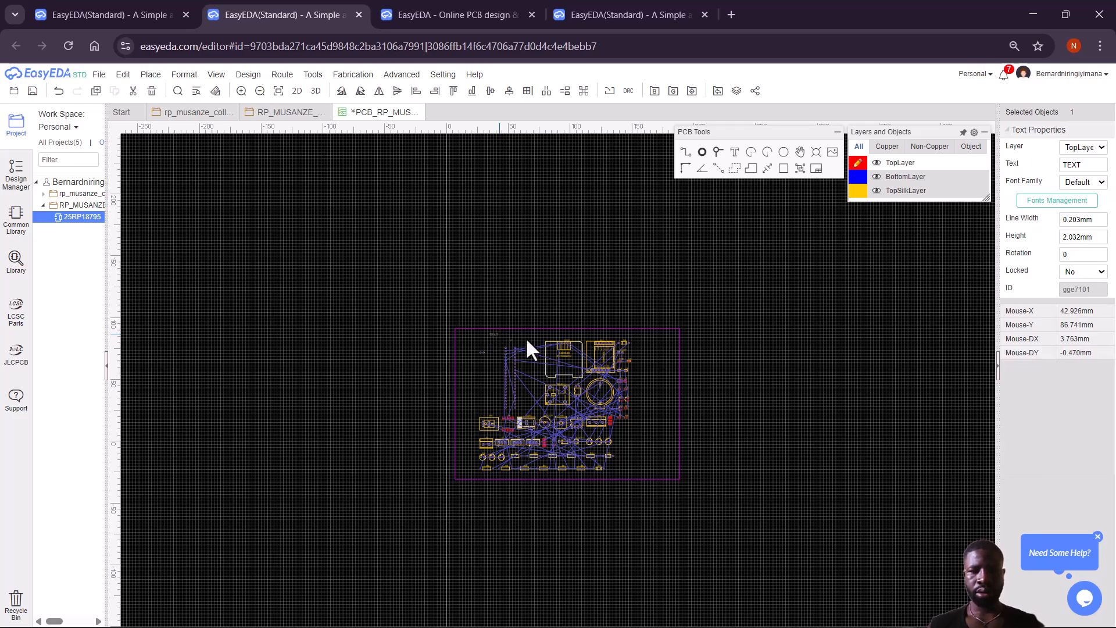
click(494, 334)
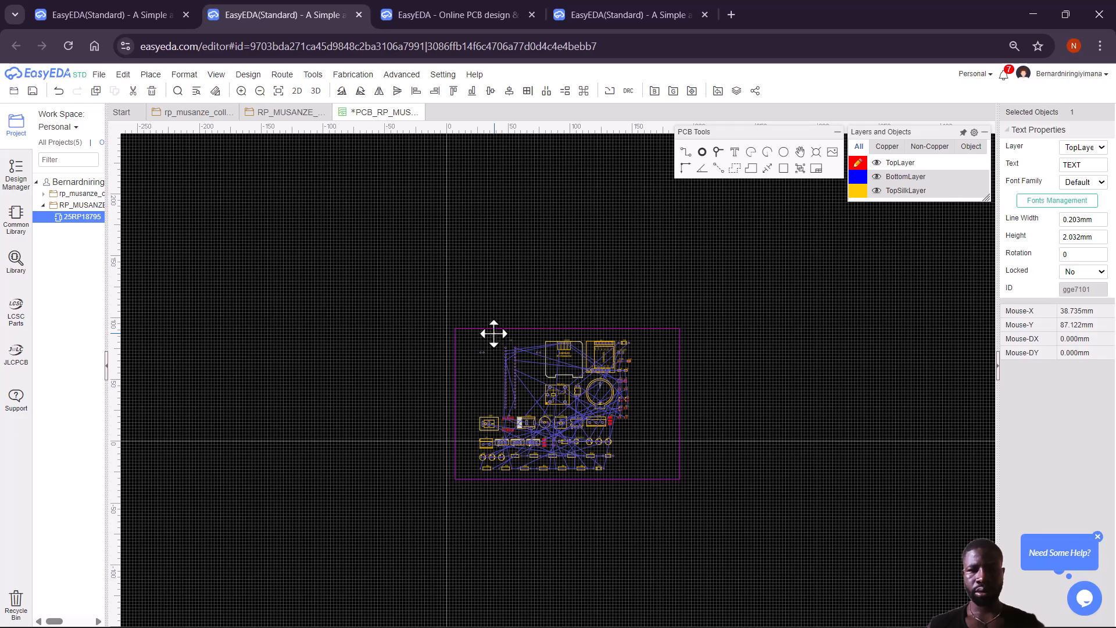
double_click(491, 334)
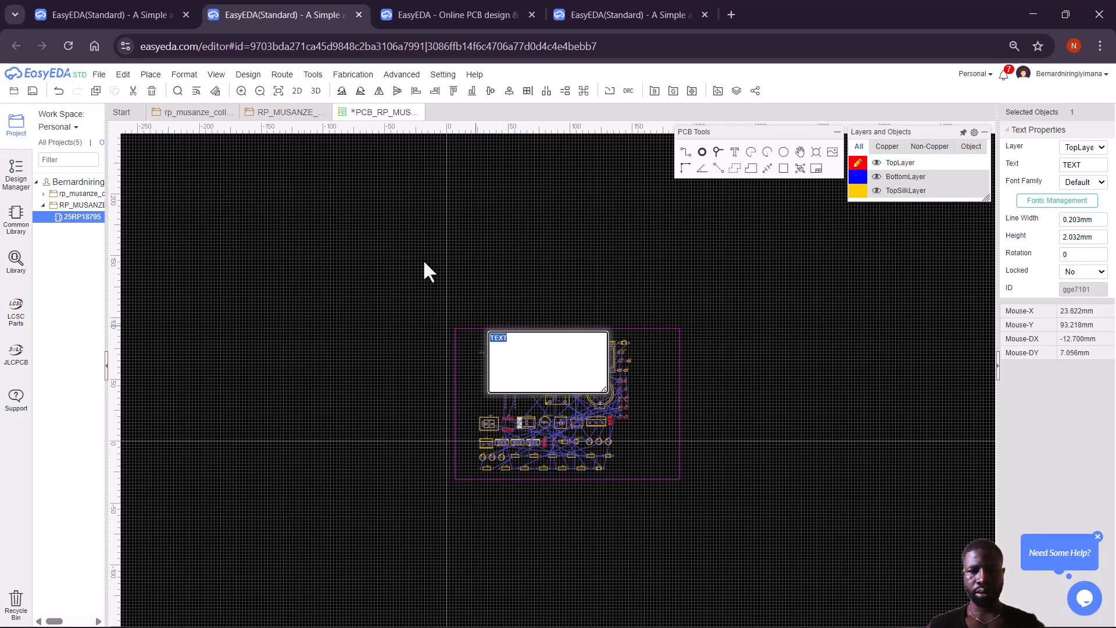
text(RP MUSANZE COLLEGE)
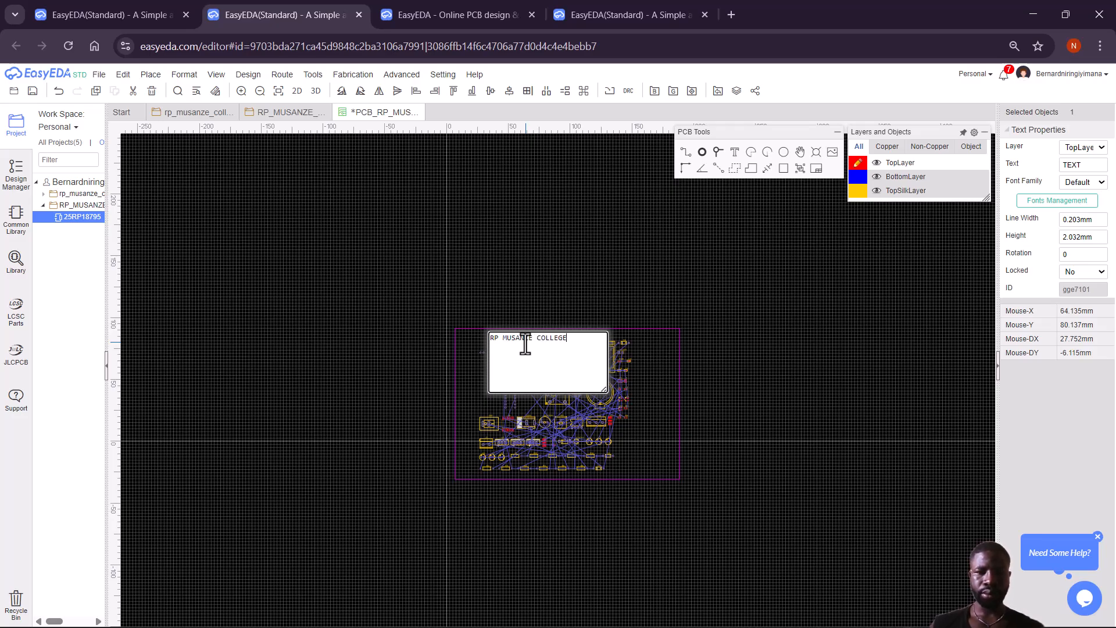
click(643, 368)
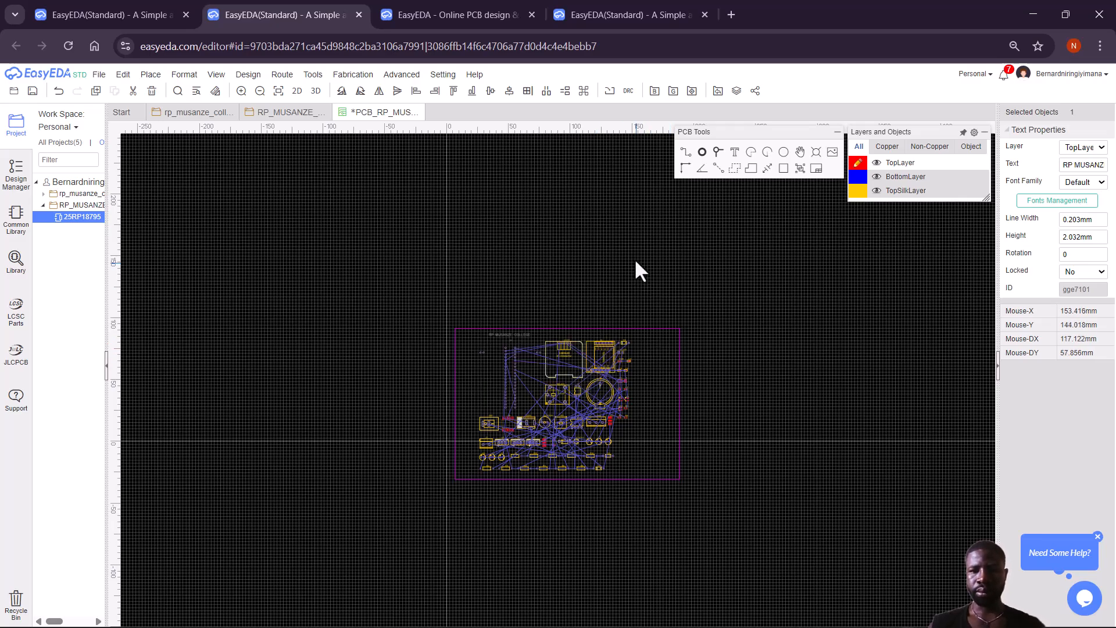
Switch to BottomLayer and add a text label with the registration number at the board's bottom edge.
click(859, 177)
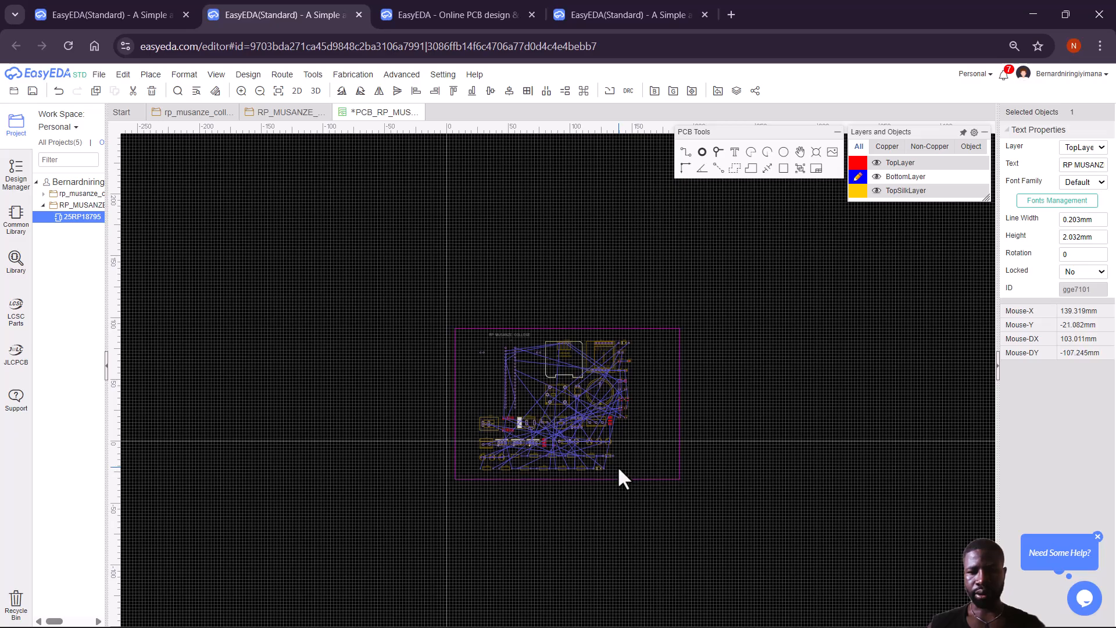
click(631, 456)
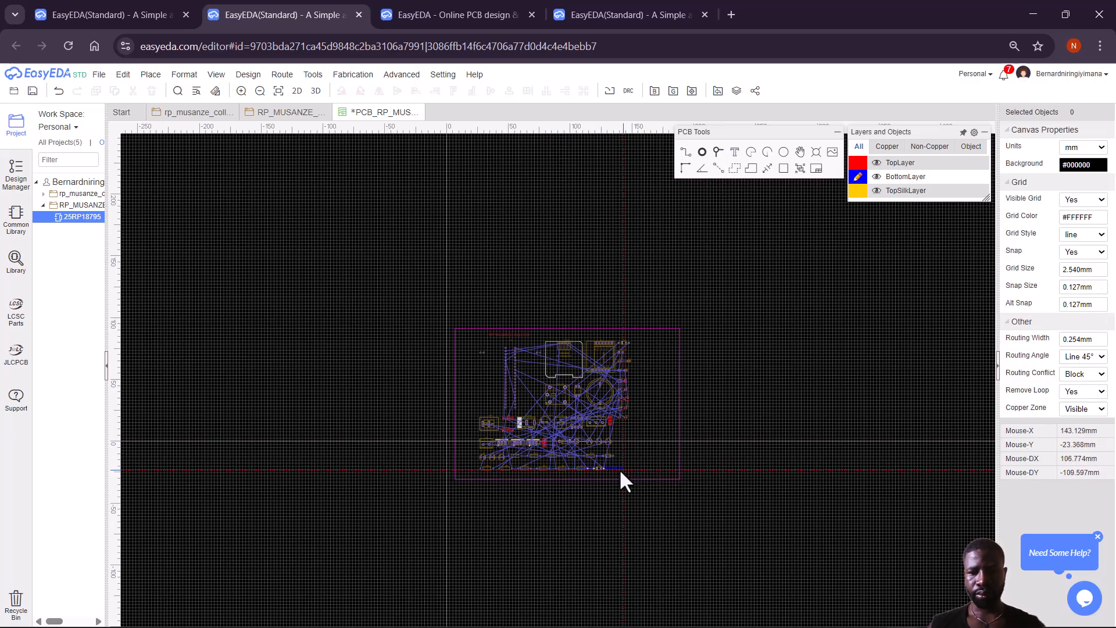
right_click(622, 469)
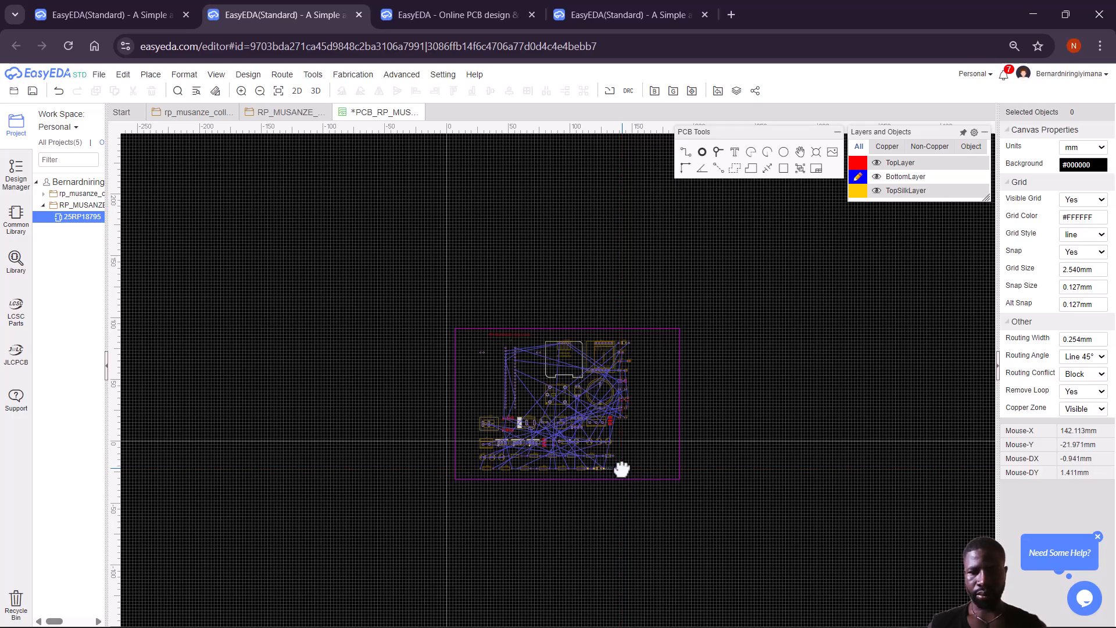
double_click(615, 466)
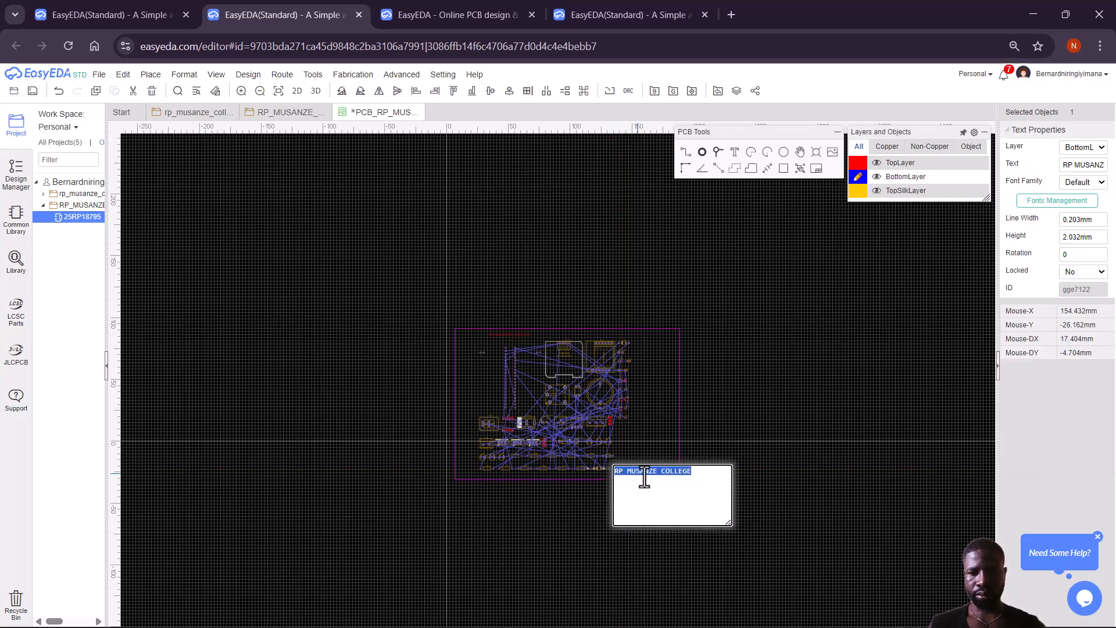
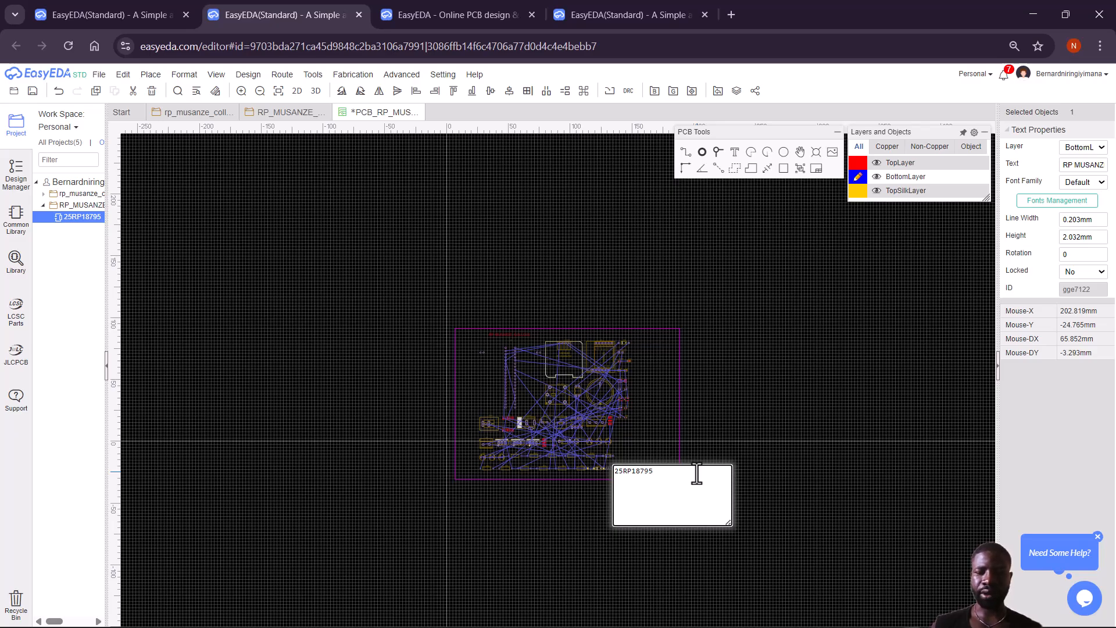
key(Return)
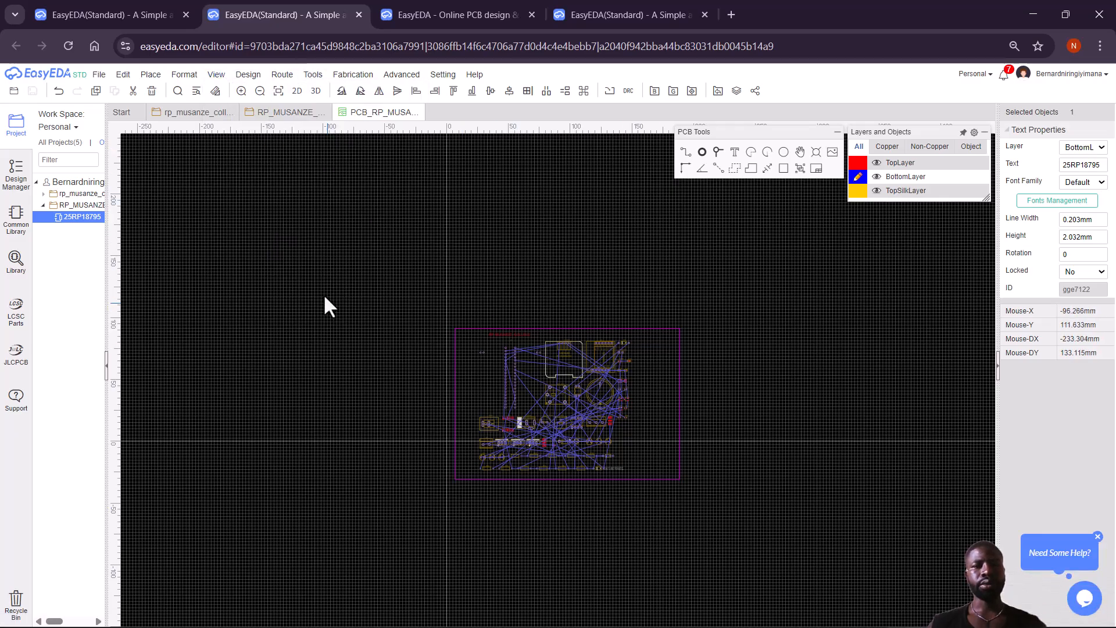
click(297, 91)
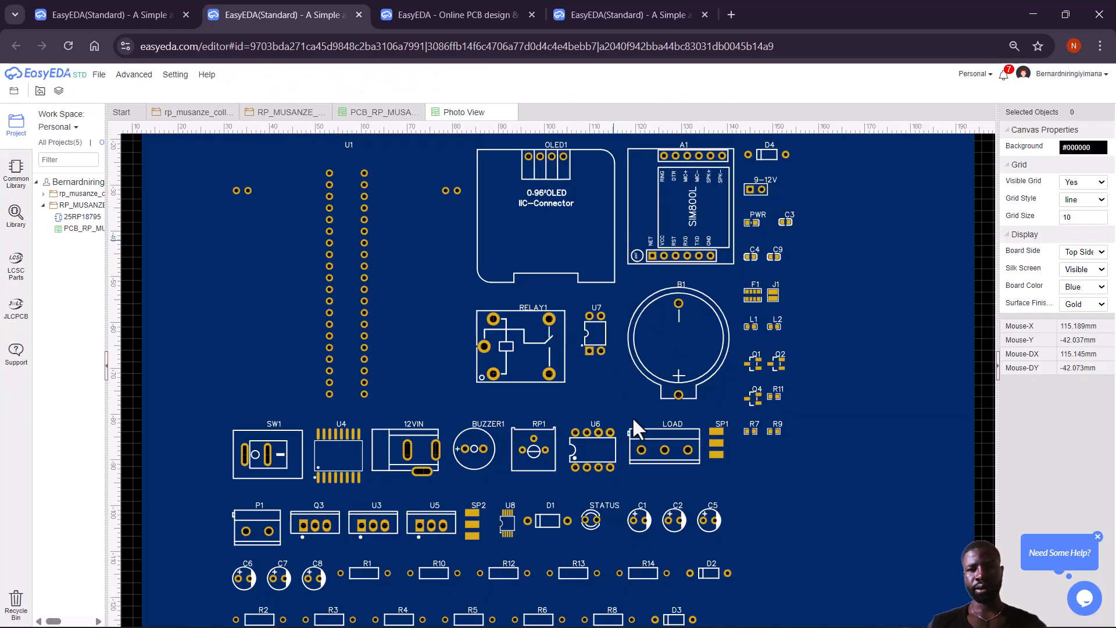
click(510, 113)
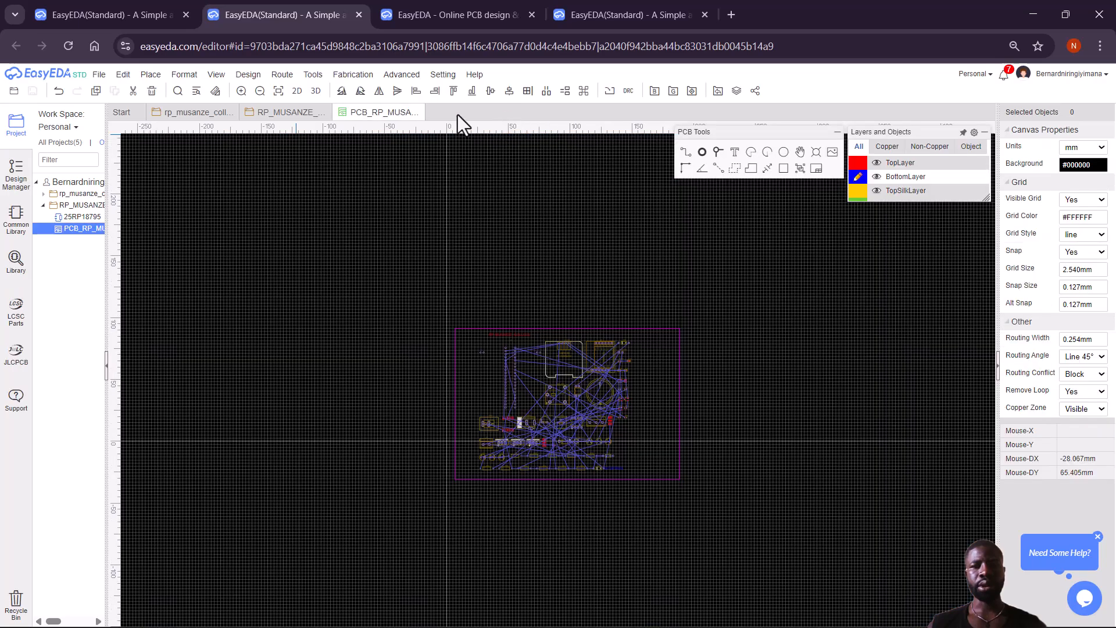
click(316, 92)
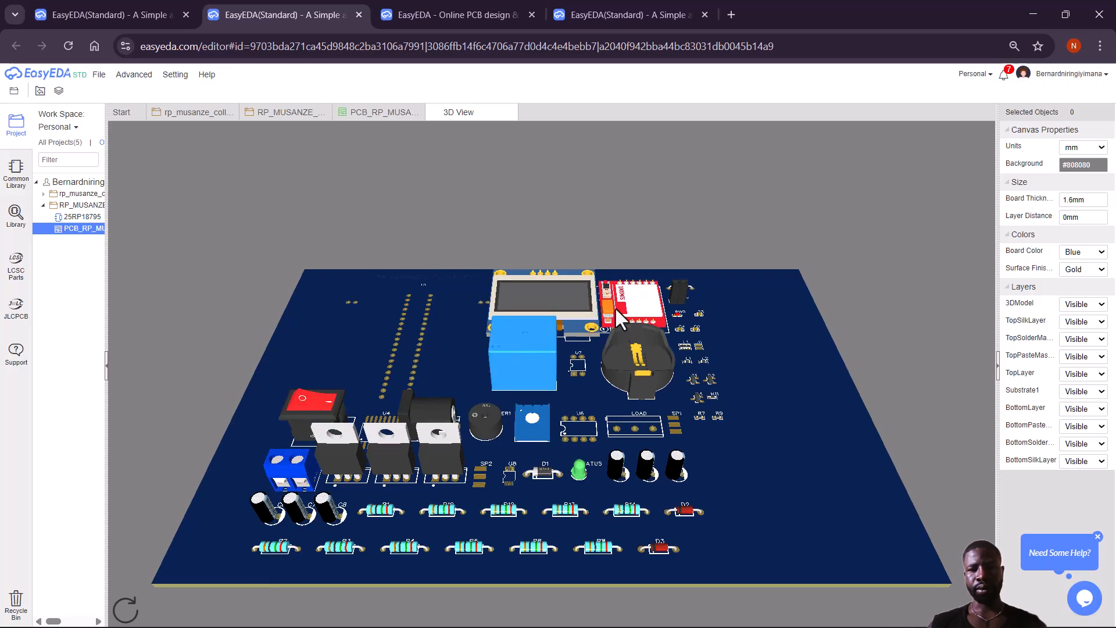
drag(649, 281, 584, 437)
drag(807, 387, 307, 314)
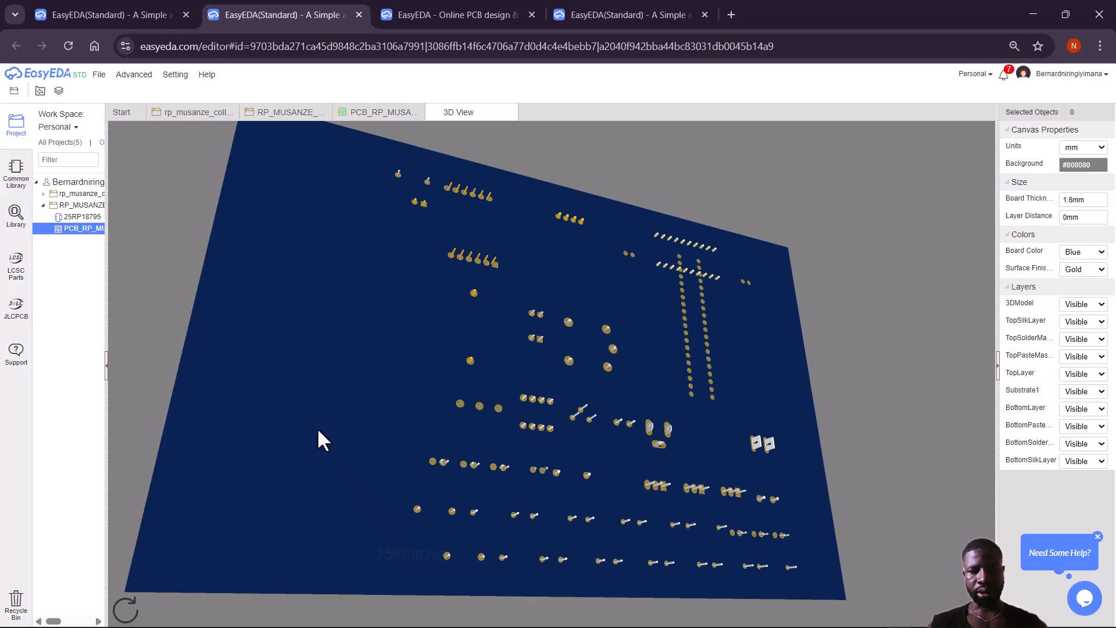
drag(324, 436, 846, 379)
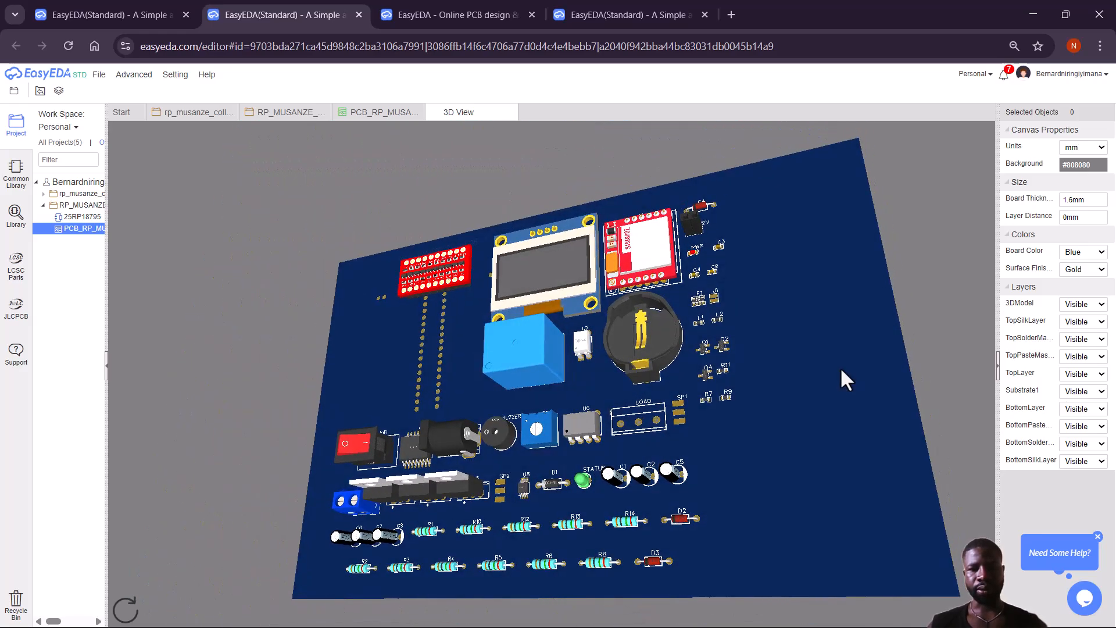
drag(652, 298, 765, 397)
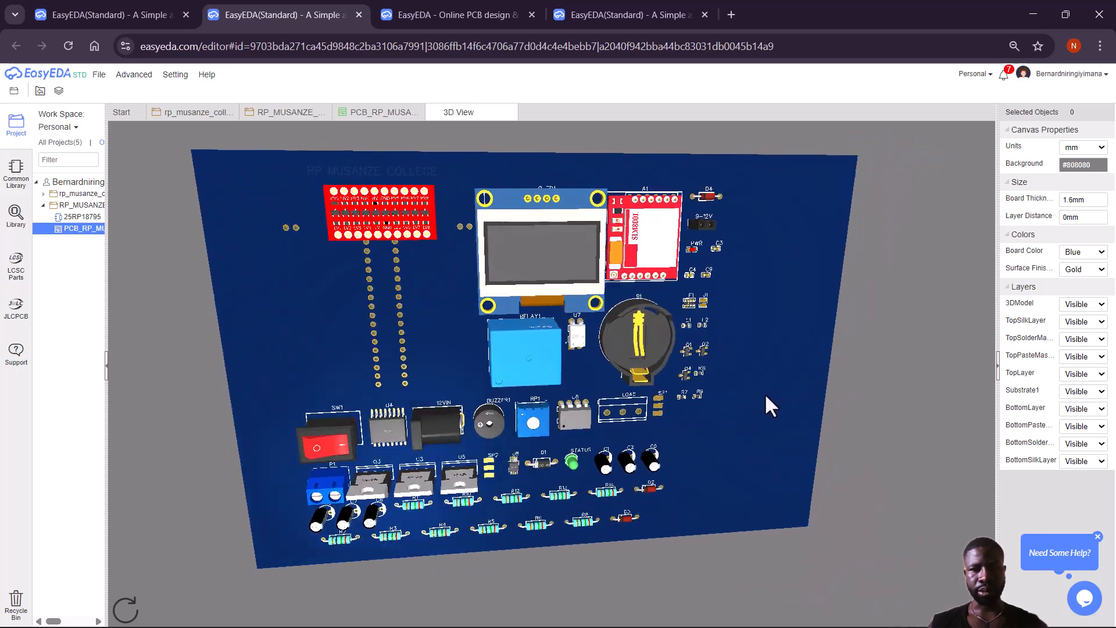
drag(631, 349, 616, 285)
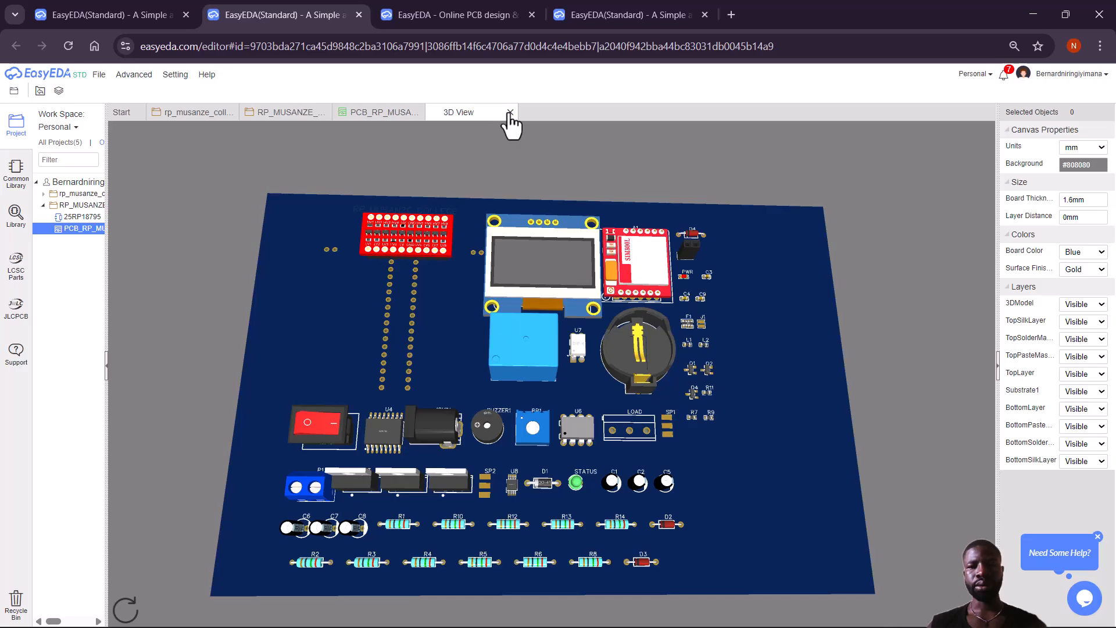
click(510, 112)
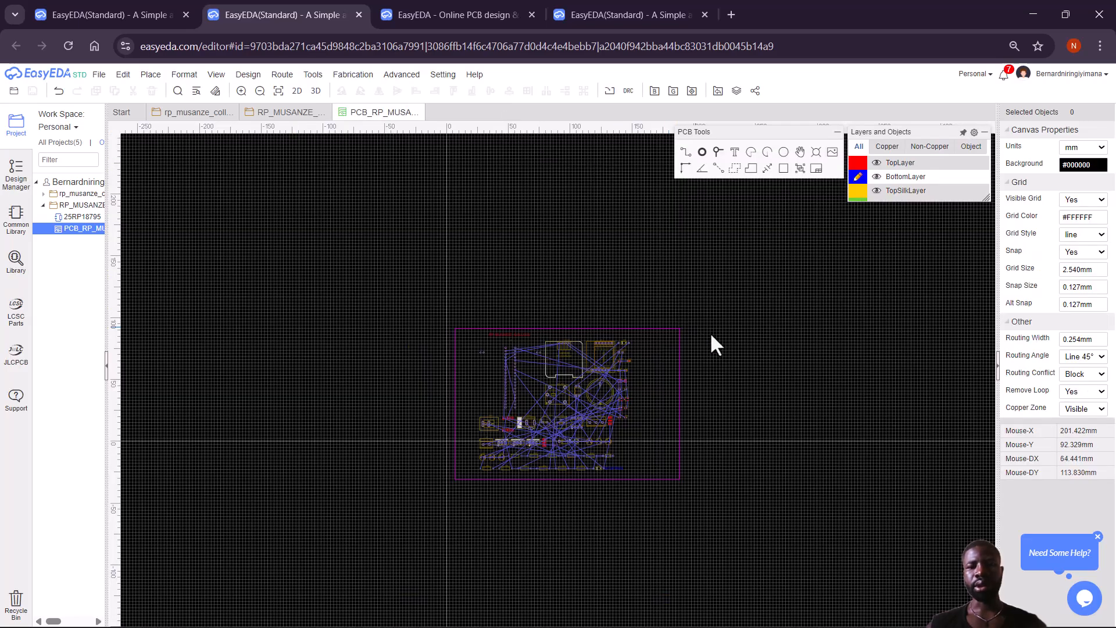
Place mounting pads at the board's corners, then preview the board in Photo View.
click(703, 152)
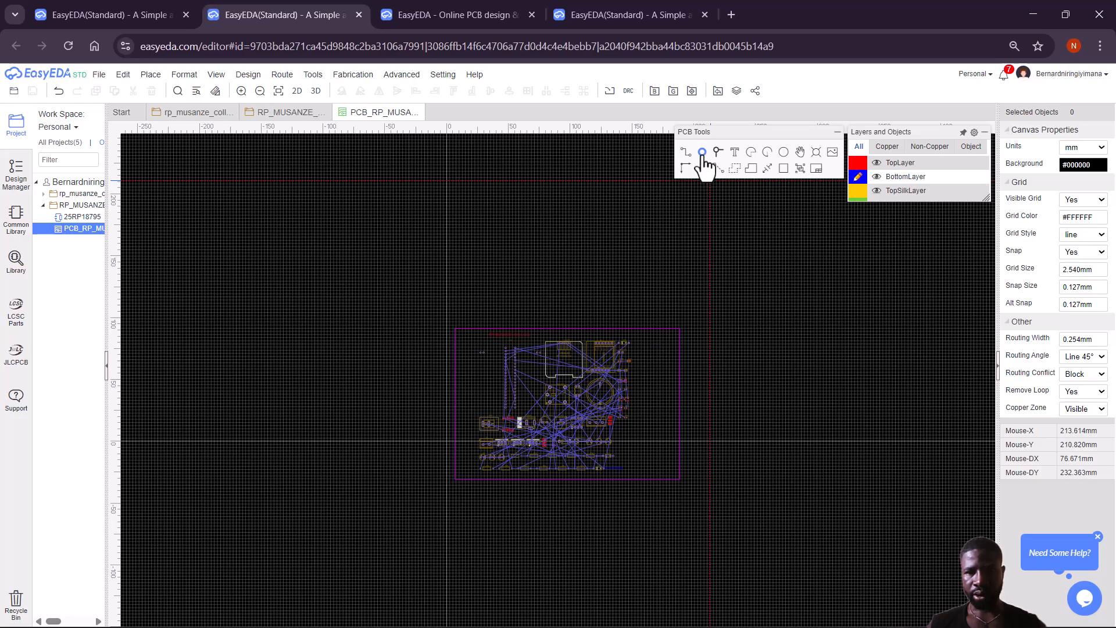
click(669, 337)
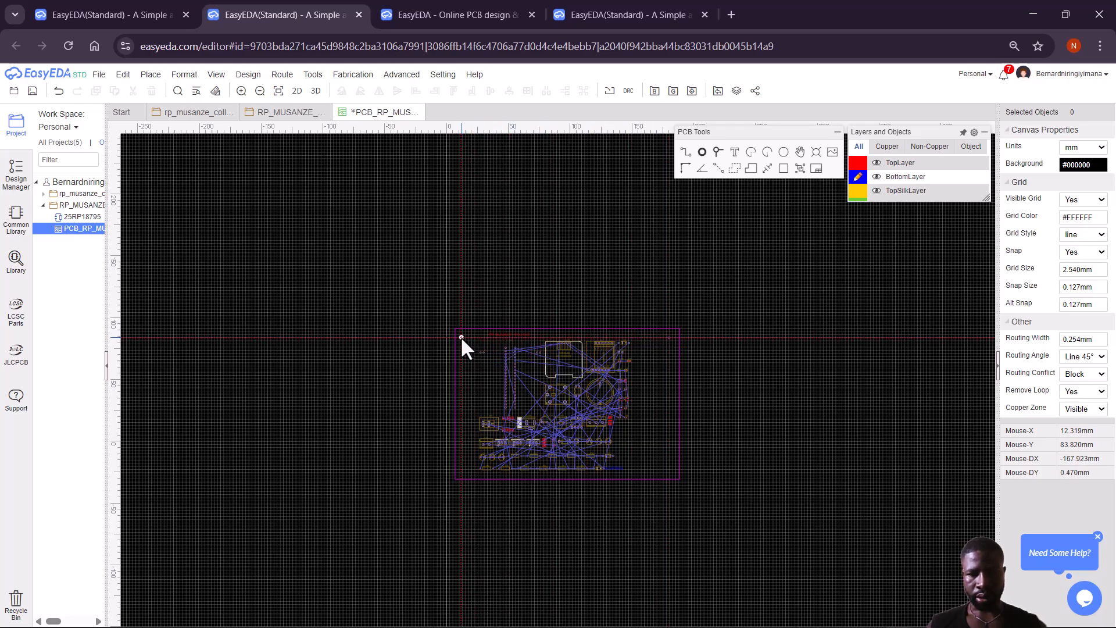
click(461, 338)
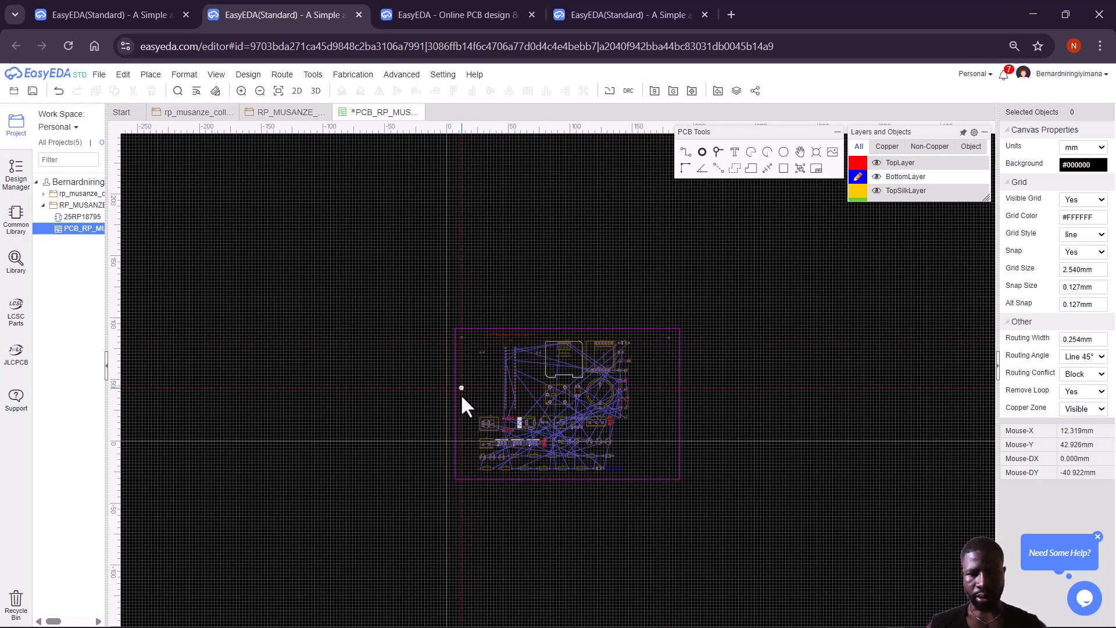
click(462, 476)
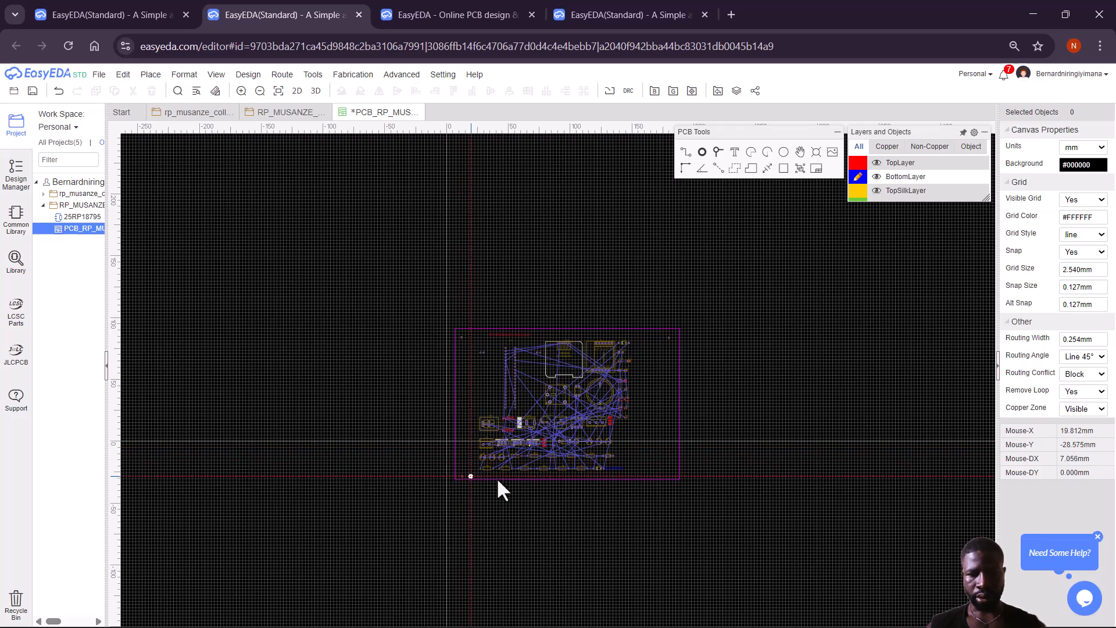
click(670, 476)
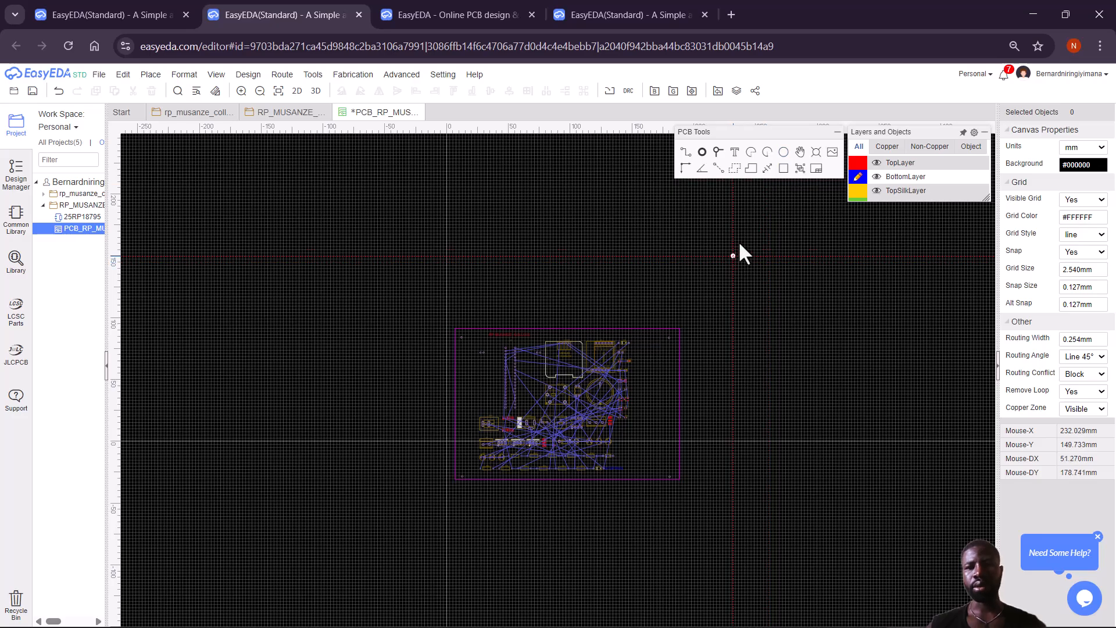
right_click(729, 248)
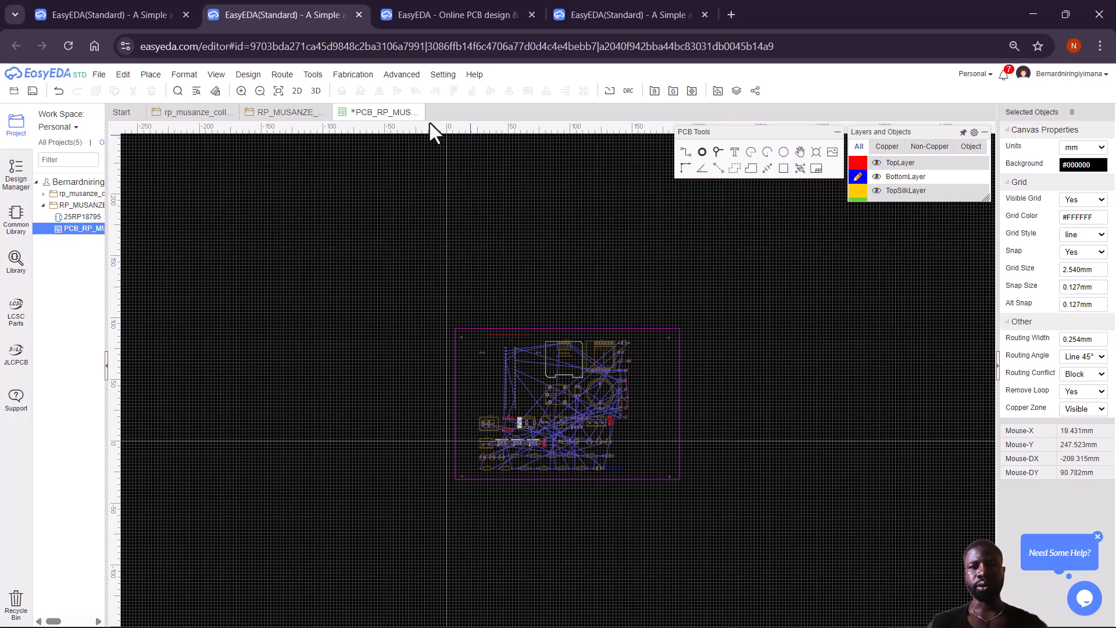
click(314, 93)
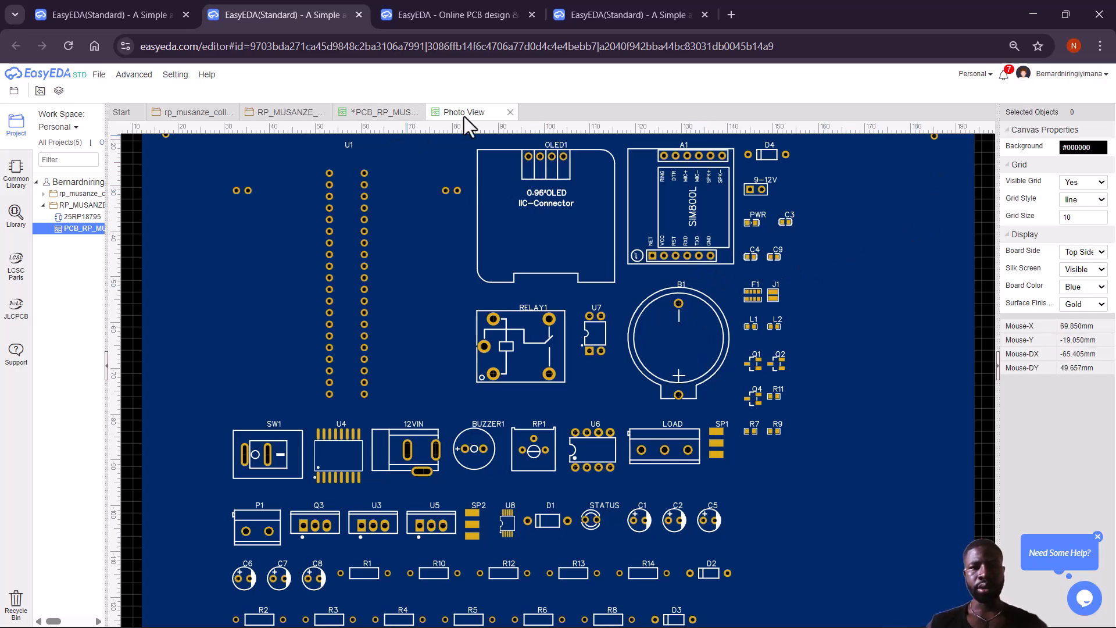
Swap the photo preview for 3D View, check the board top-down and at an oblique angle, then close it.
click(510, 113)
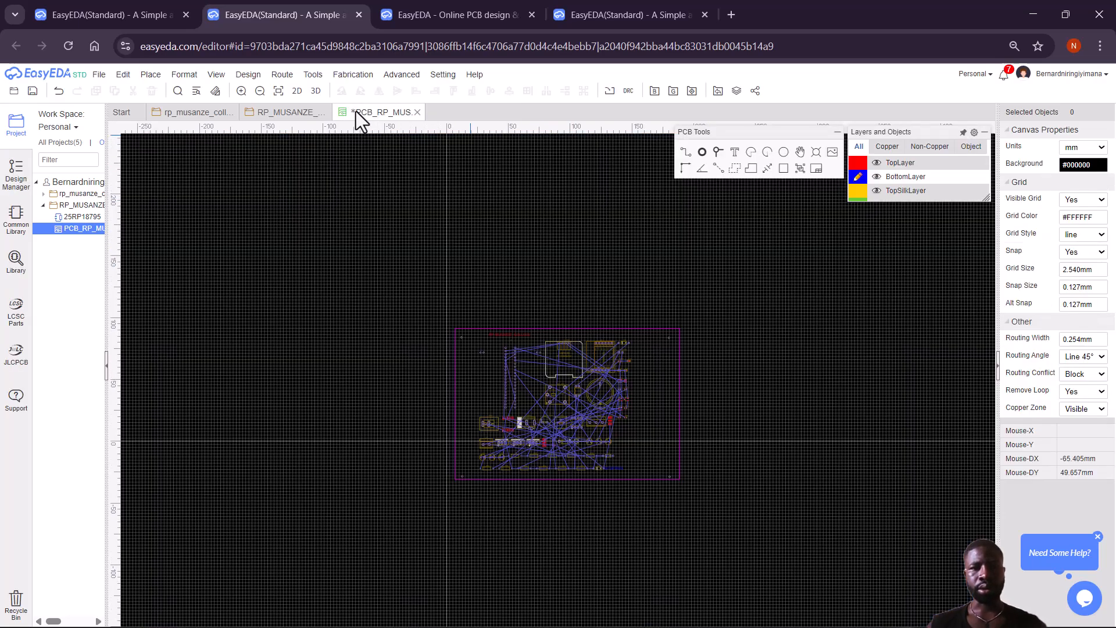
click(315, 94)
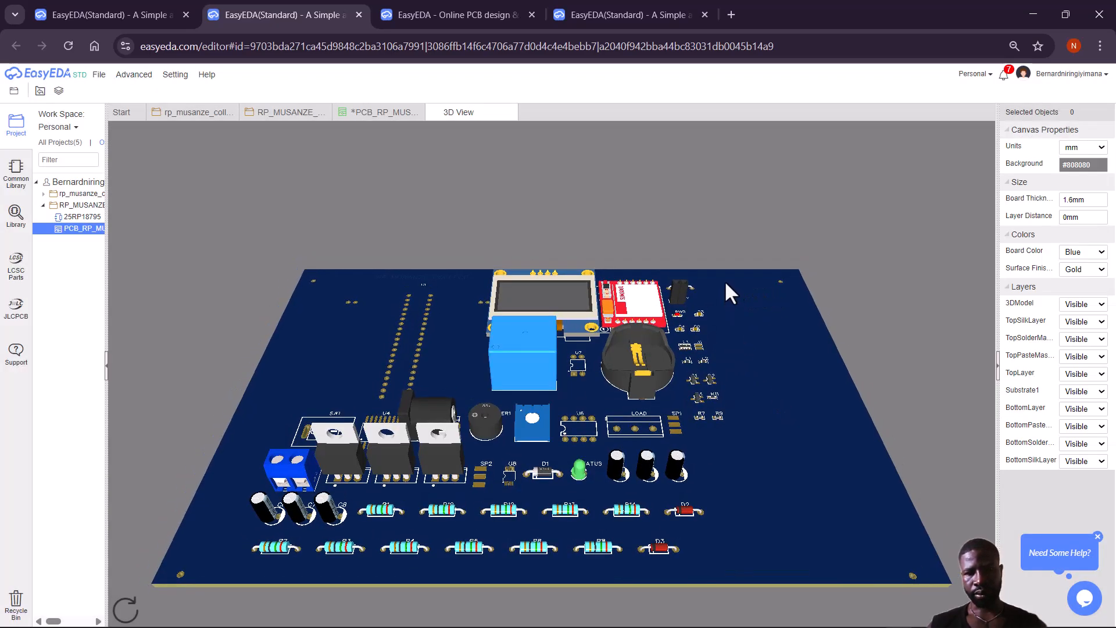
drag(665, 281, 799, 323)
drag(523, 320, 196, 434)
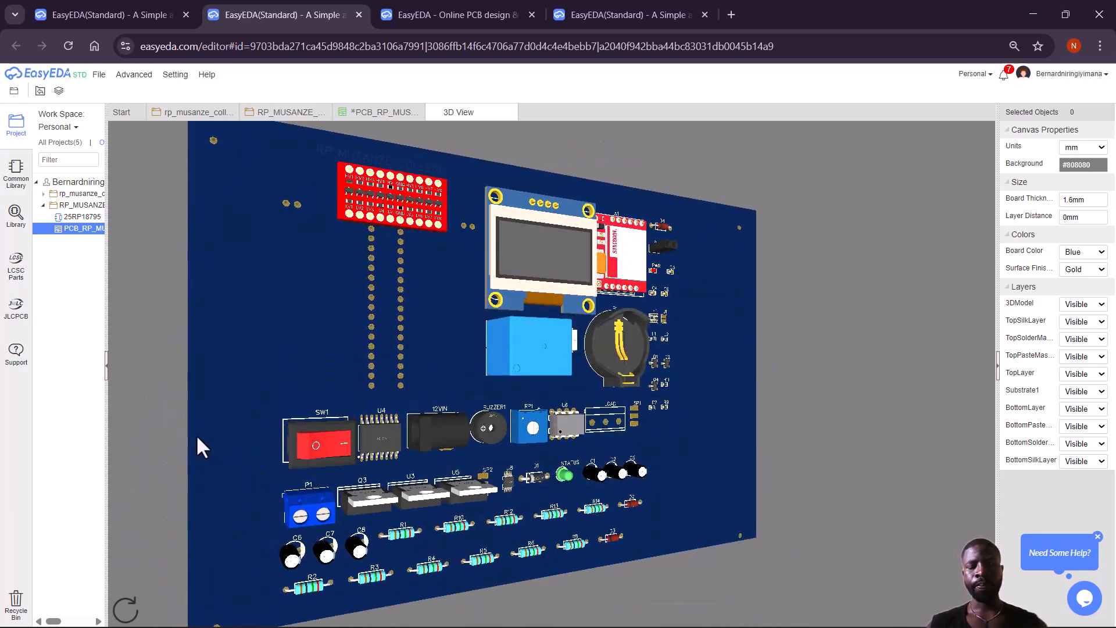
click(510, 112)
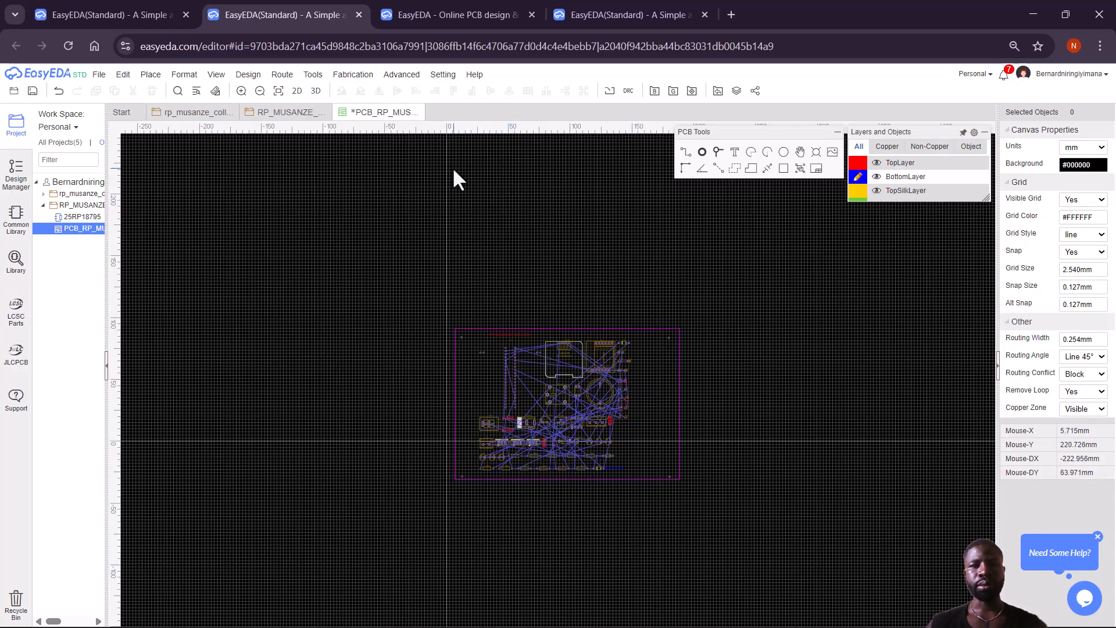
Auto-route with Real-time Display on, completing 206 of 206 connections using 34 vias and no failures.
click(282, 74)
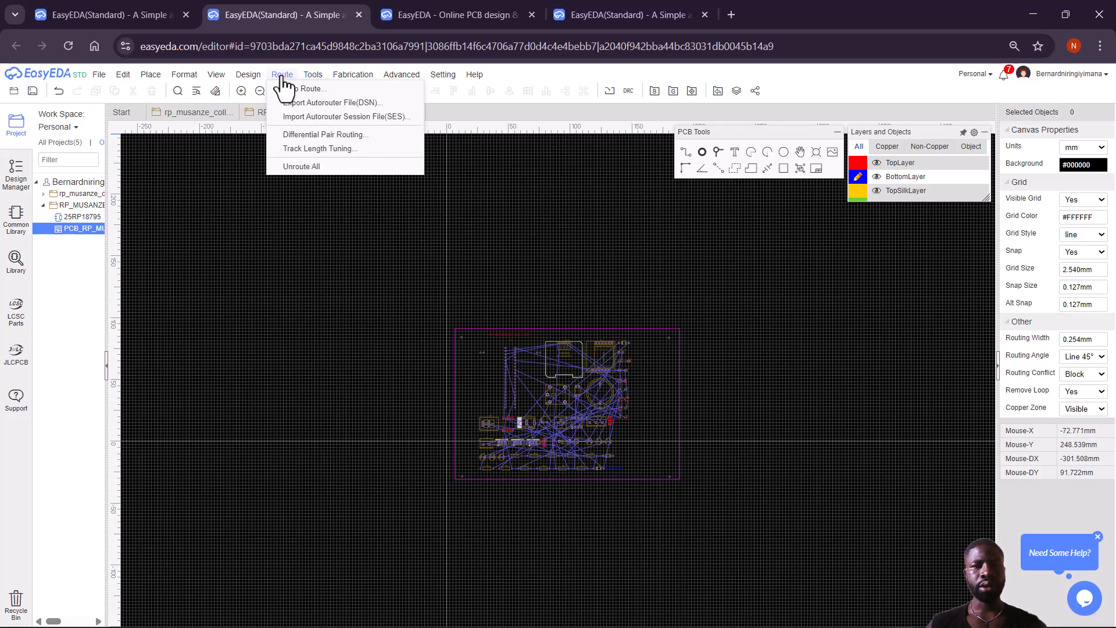
click(289, 90)
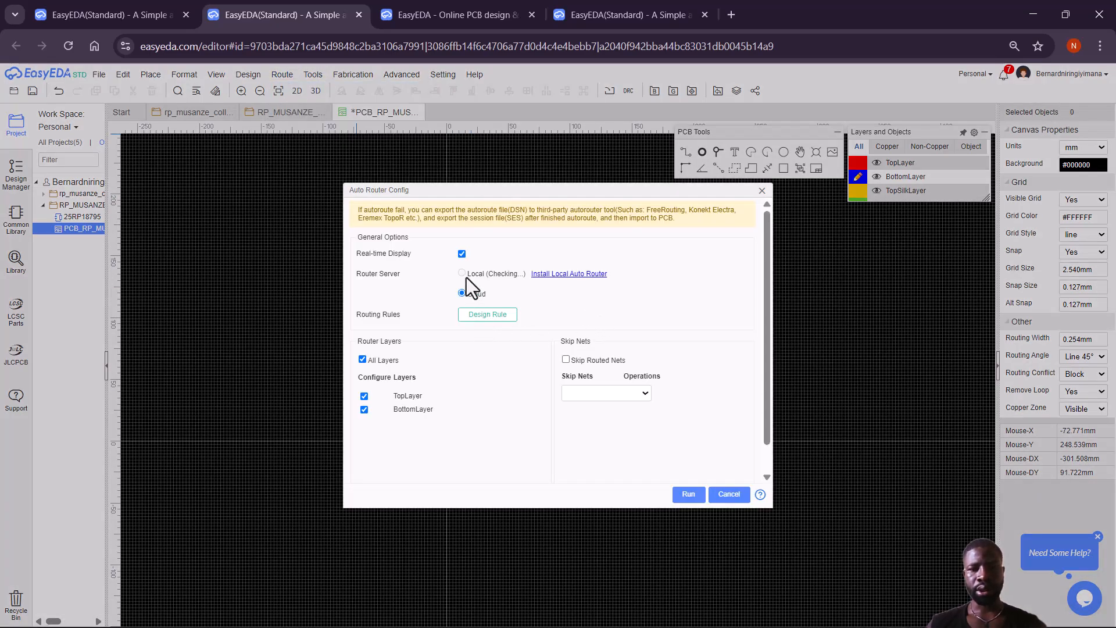
click(461, 254)
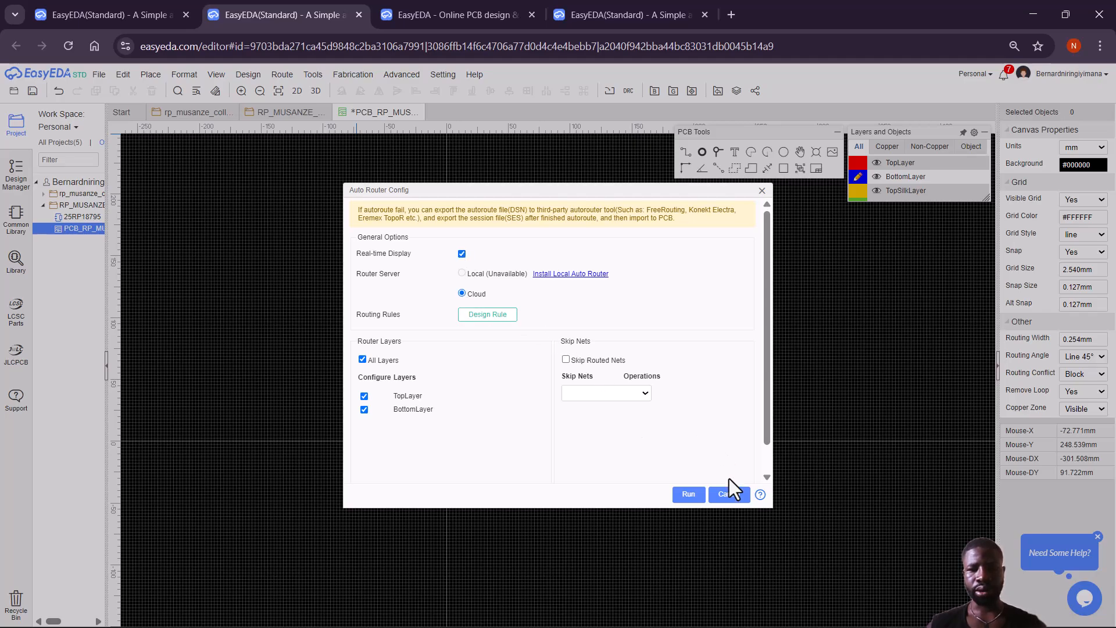
click(689, 494)
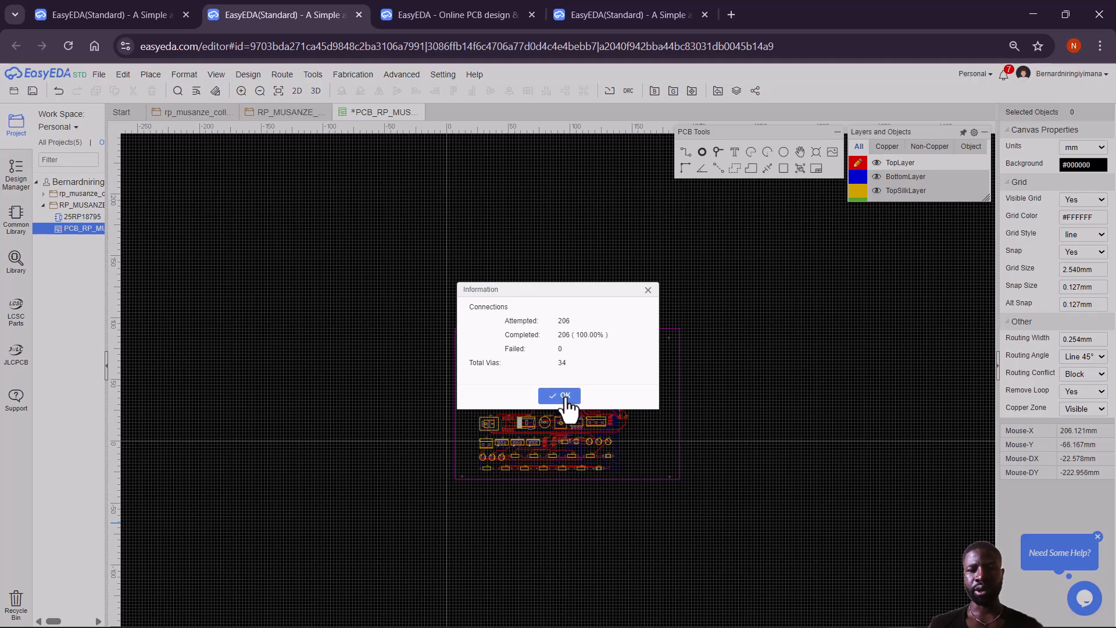
click(561, 398)
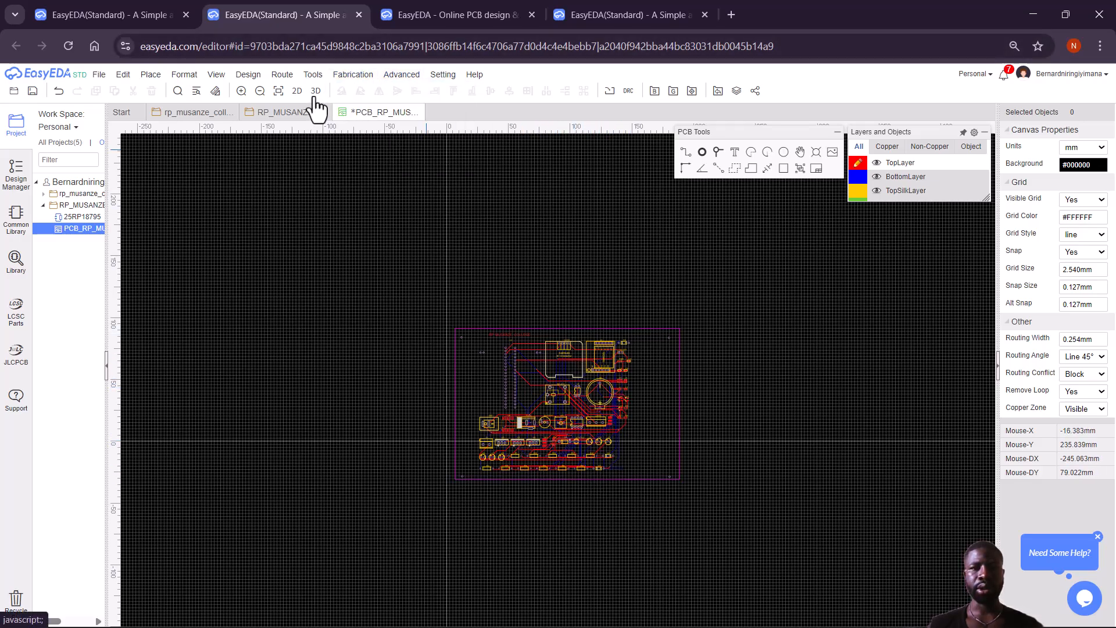
click(298, 96)
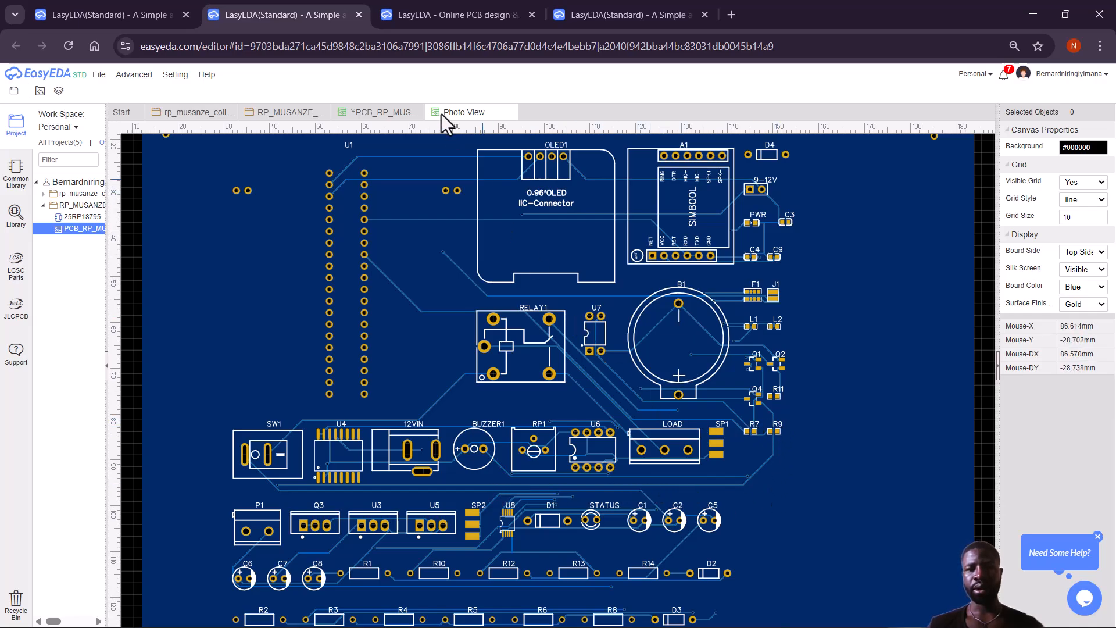
click(510, 112)
click(317, 92)
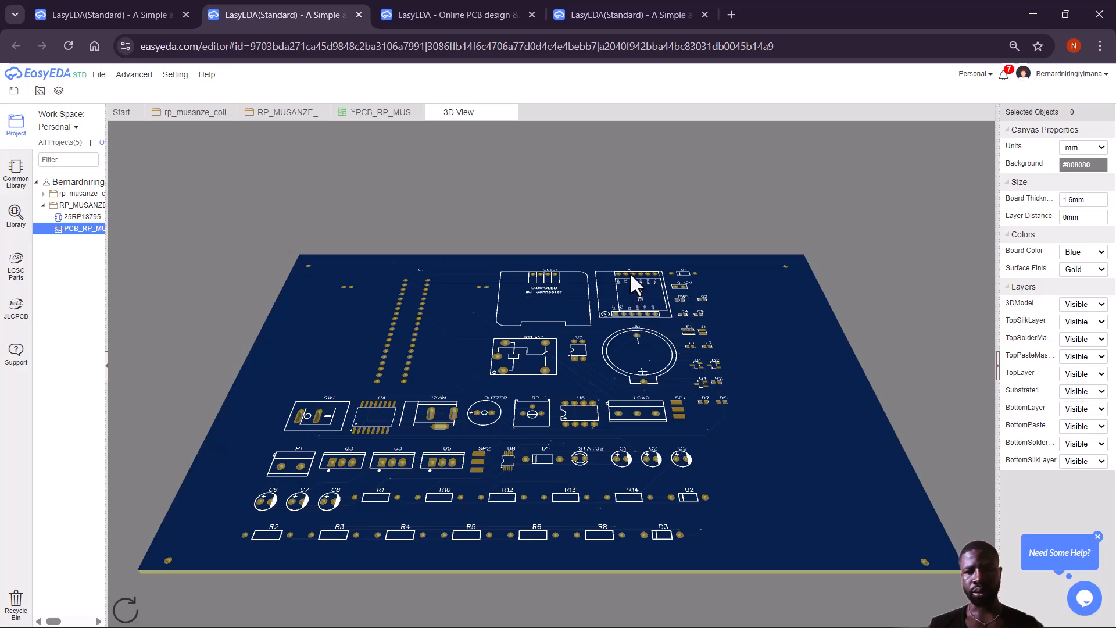
drag(628, 278, 644, 380)
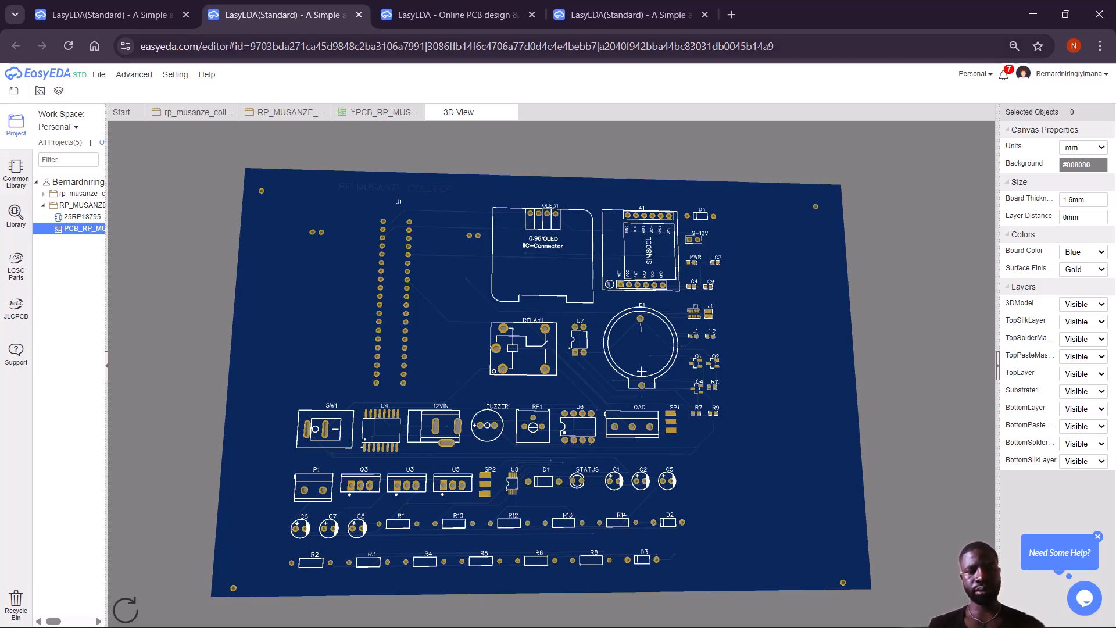
click(505, 113)
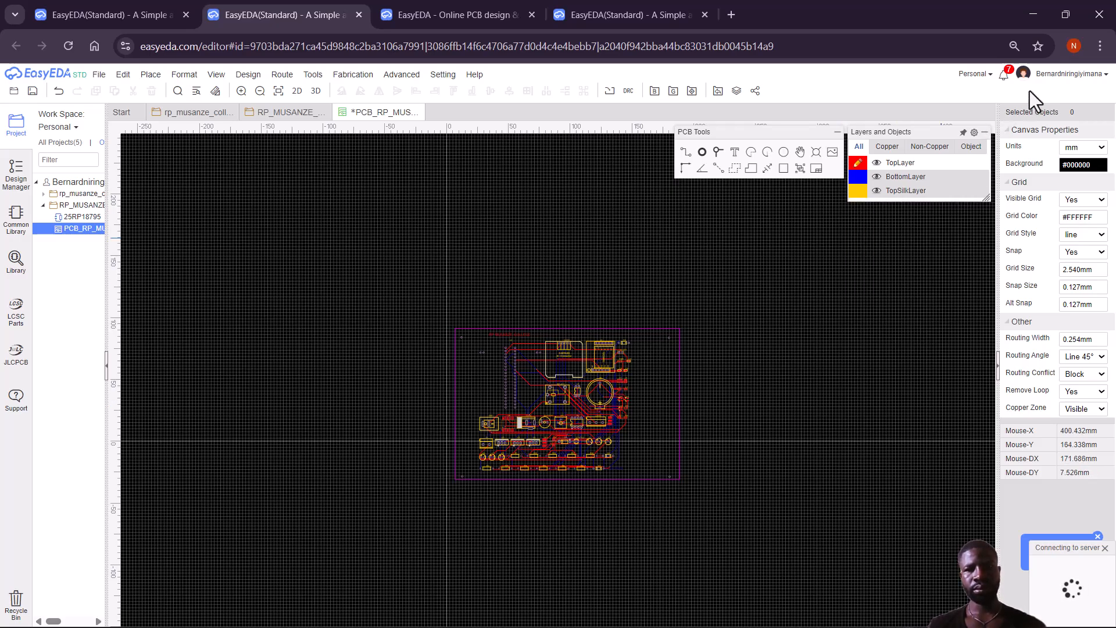
Save the routed board and view it in 3D, tilted to a near top-down angle.
key(ctrl+s)
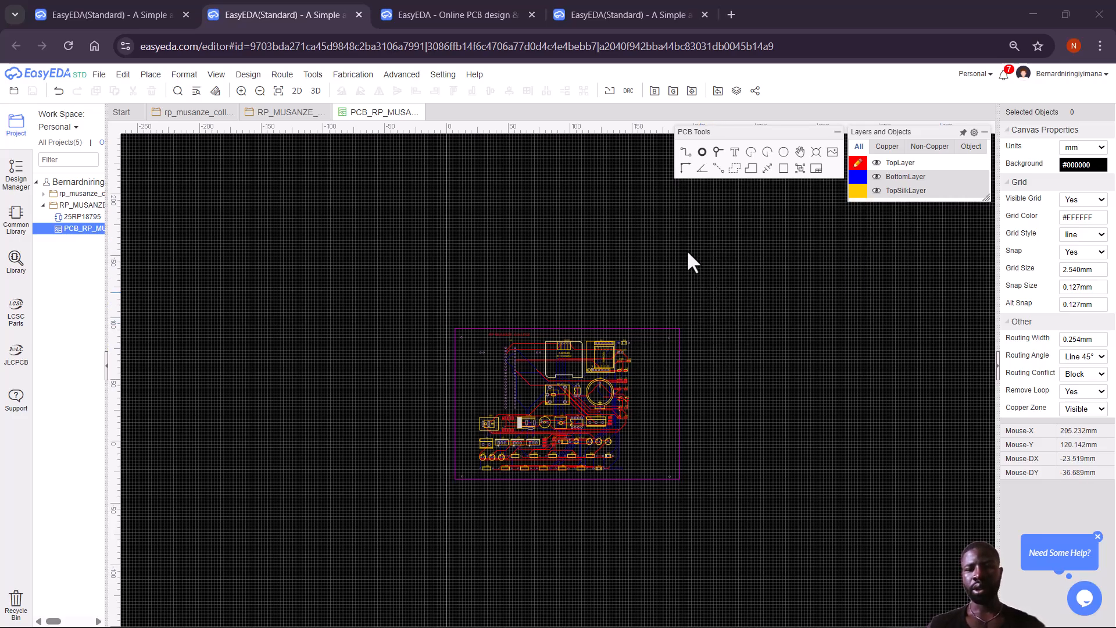
click(316, 91)
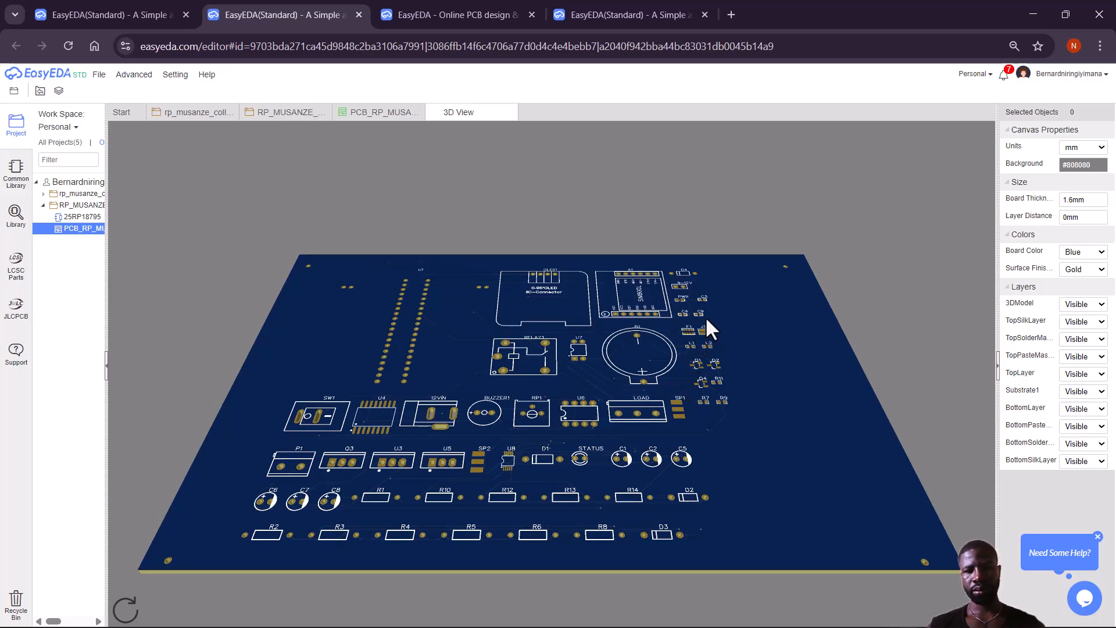
drag(731, 280, 731, 432)
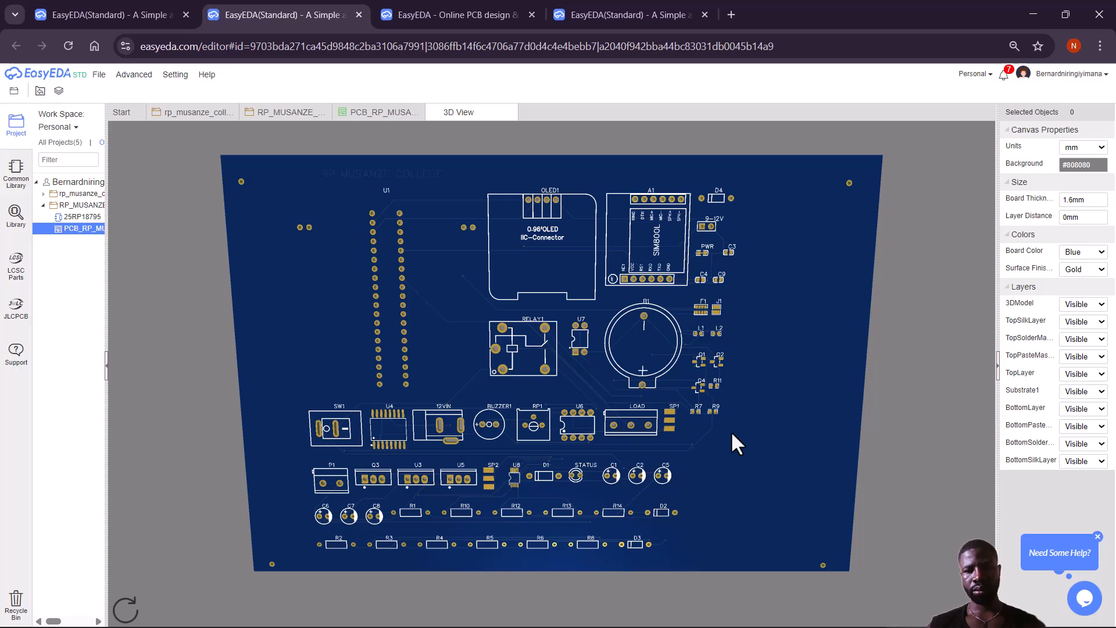
Rotate the 3D board over to inspect its back, then return to an angled, nearly face-on top view.
drag(809, 223, 739, 275)
drag(885, 284, 434, 276)
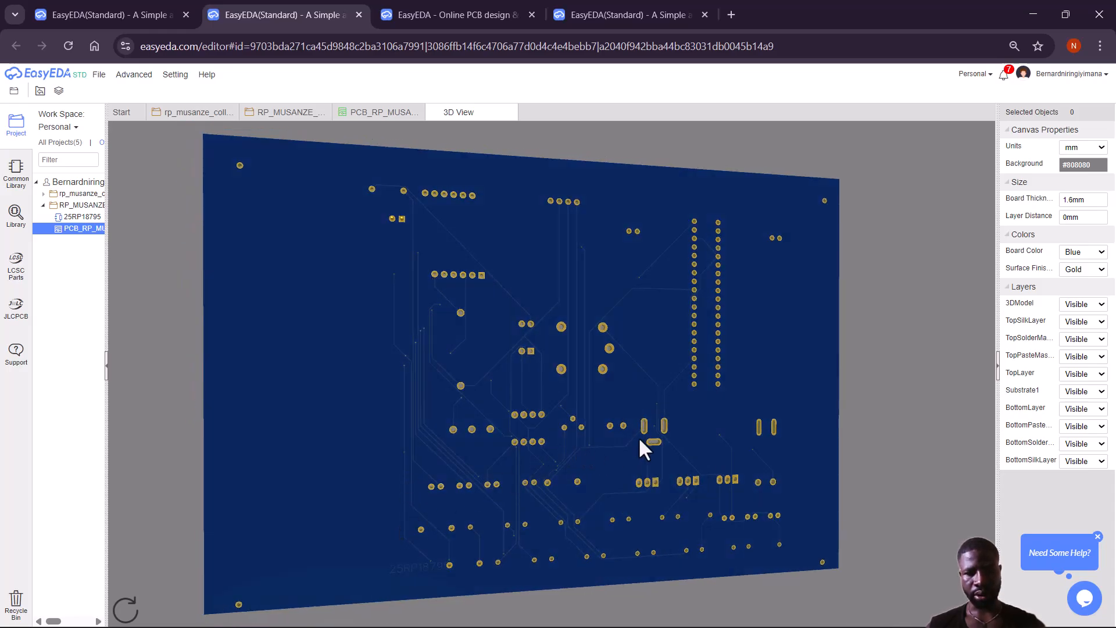
drag(347, 276, 916, 399)
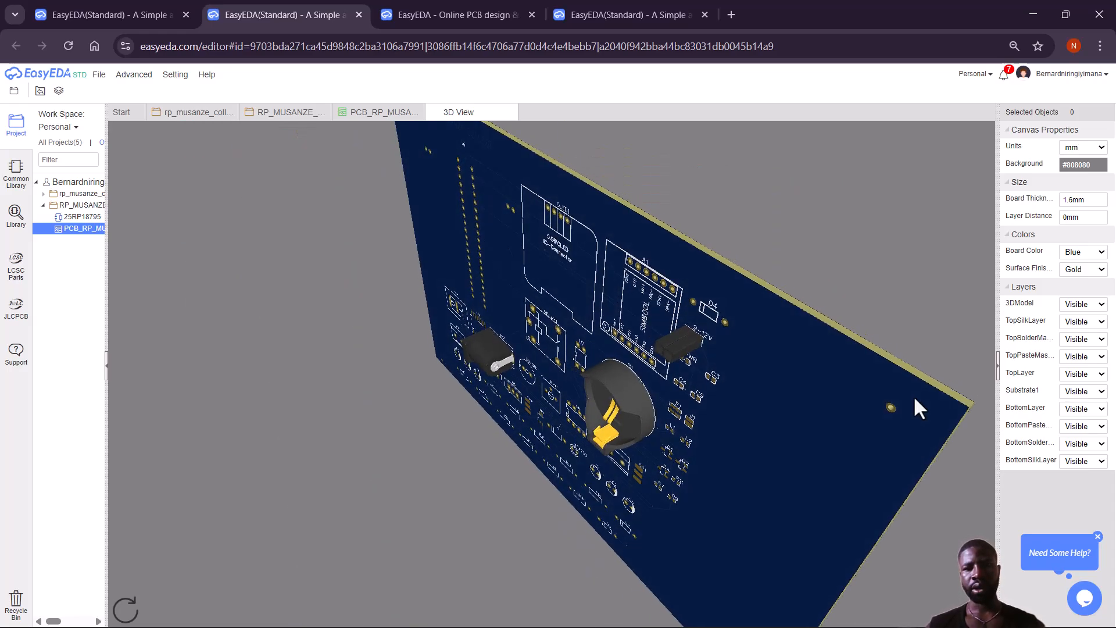
drag(699, 458, 864, 375)
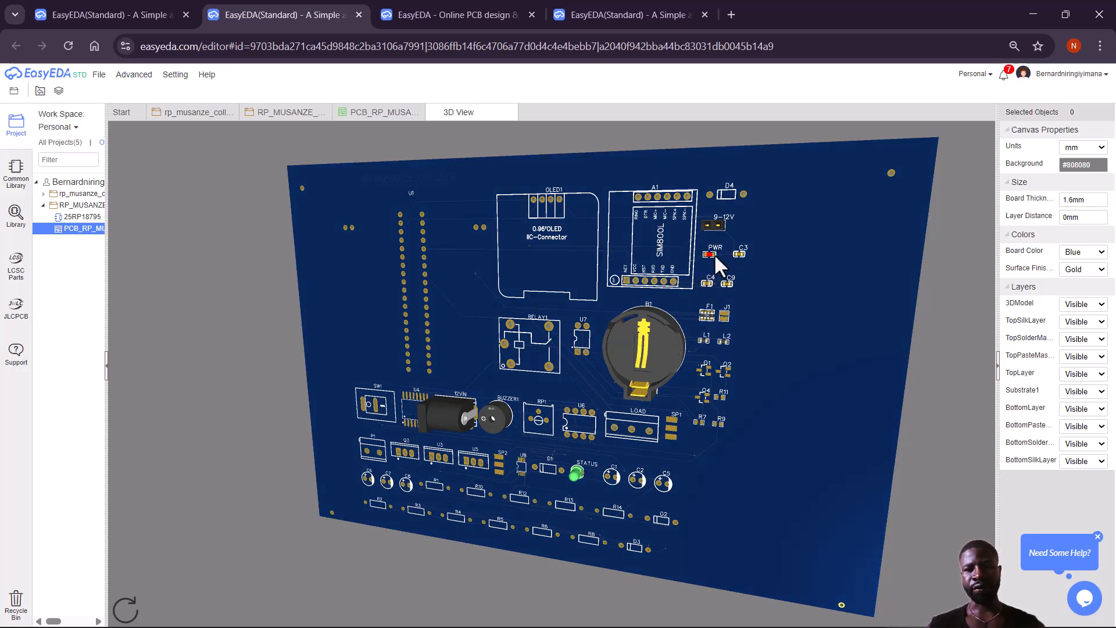
drag(686, 280, 703, 239)
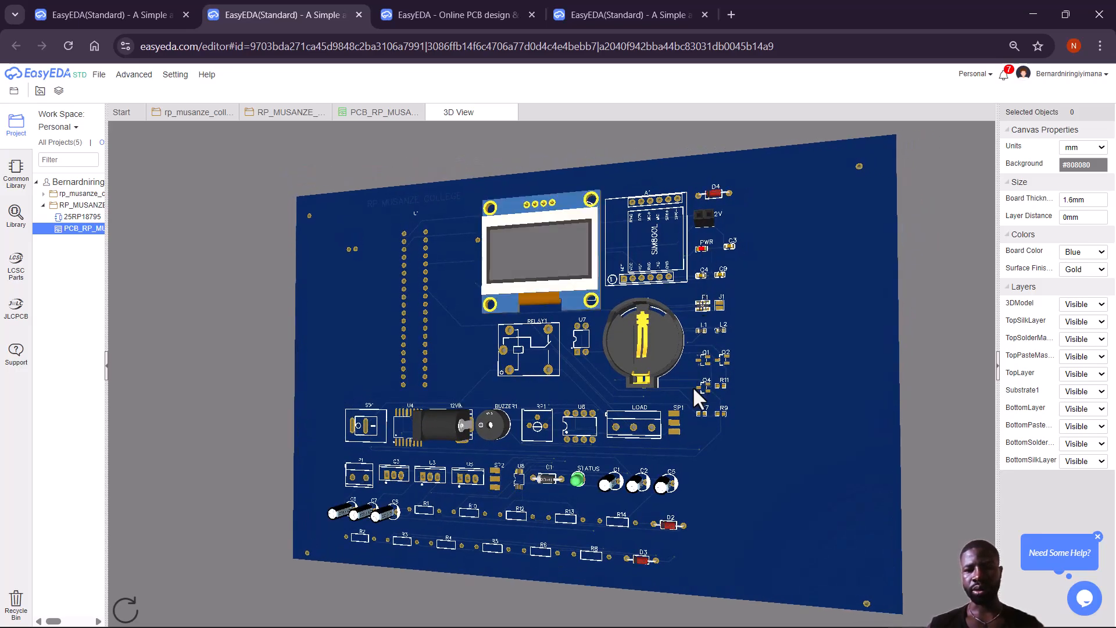
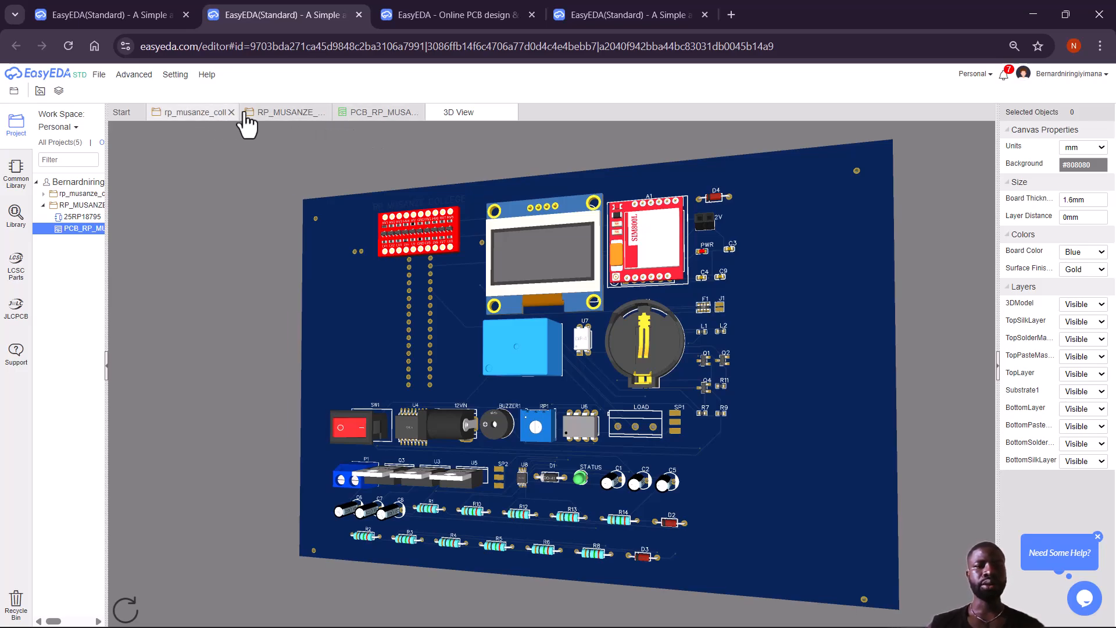
Leave the 3D board view and return to the RP_MUSANZE schematic sheet.
click(278, 114)
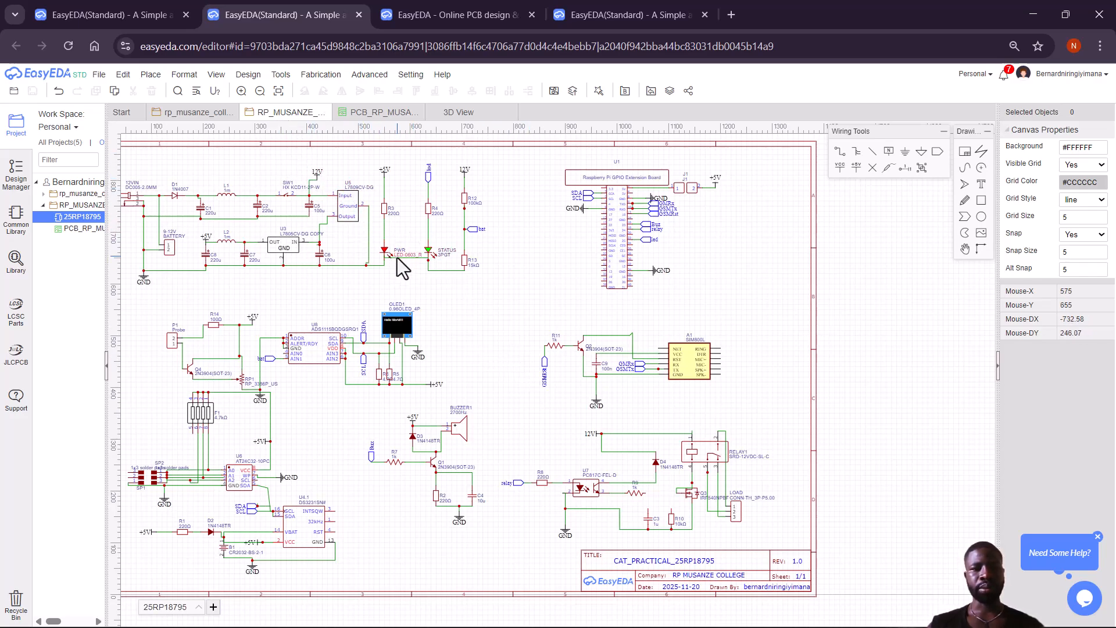
mouse_move(300, 81)
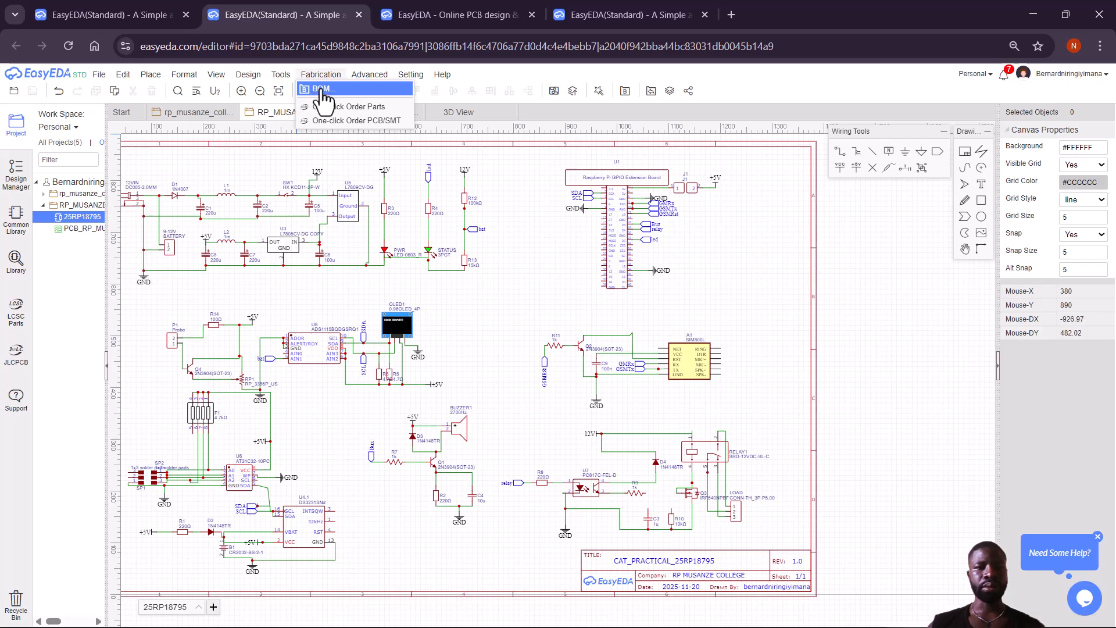
Export the schematic BOM as CSV with All property columns selected.
click(321, 91)
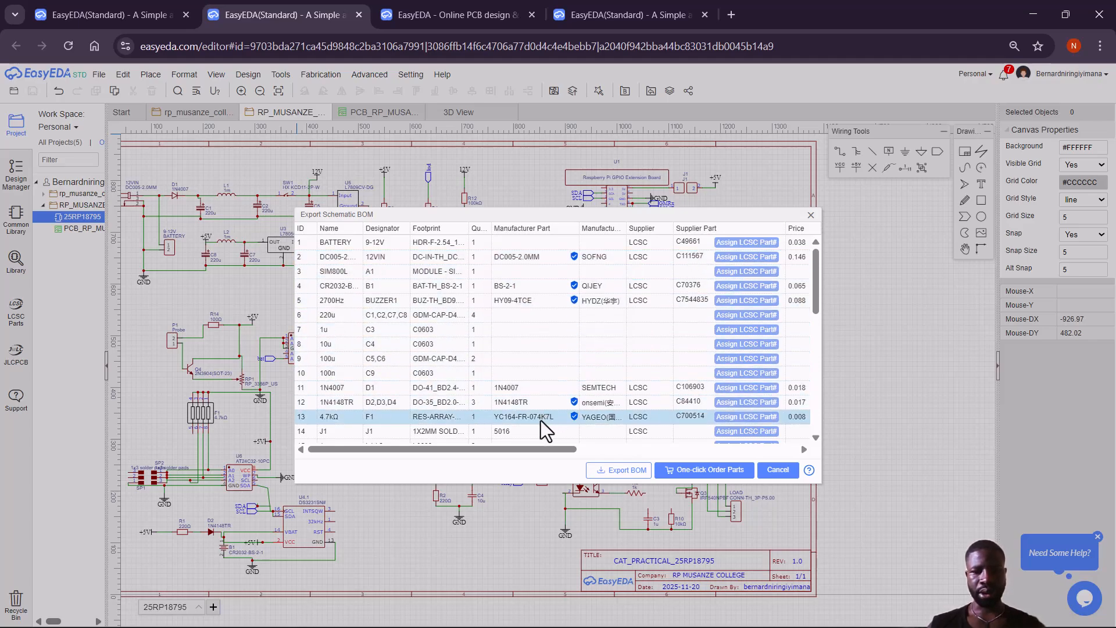
click(612, 477)
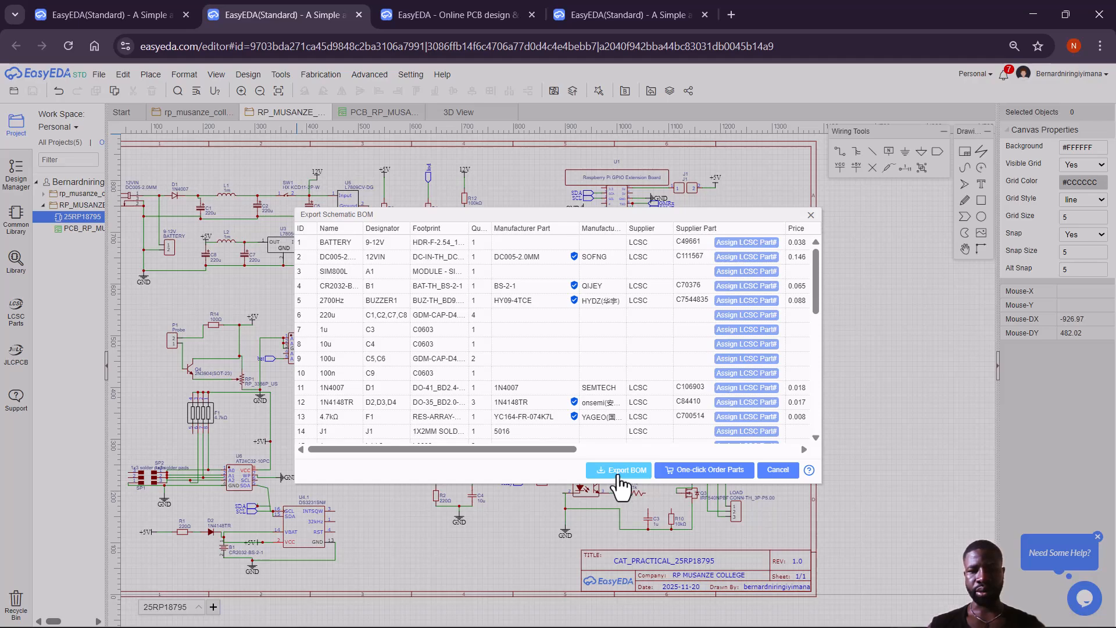
click(620, 477)
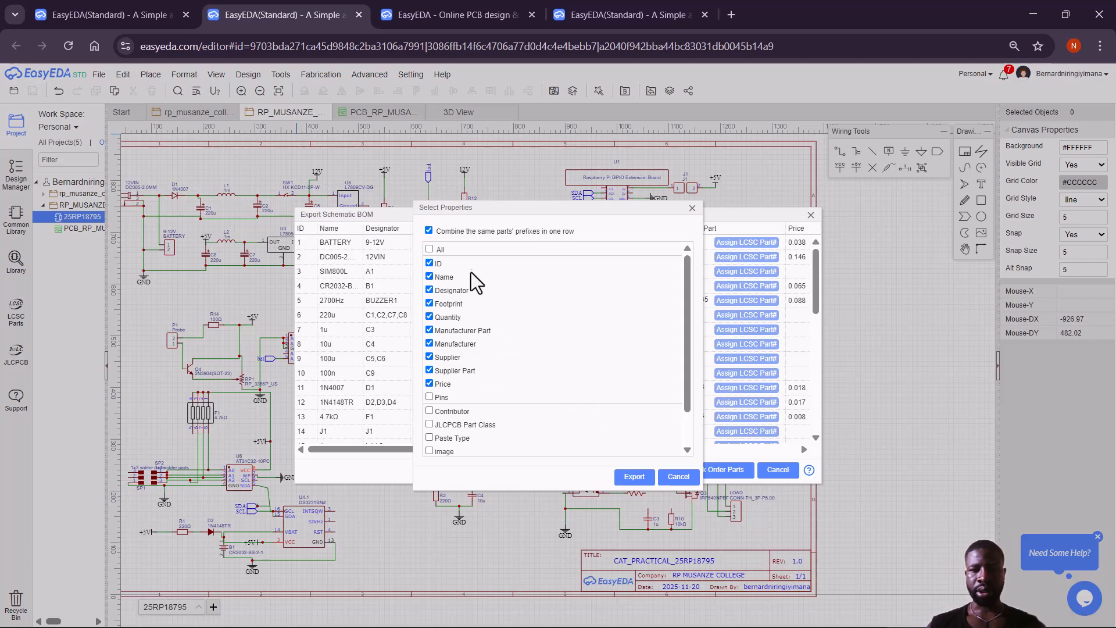
drag(689, 306, 682, 263)
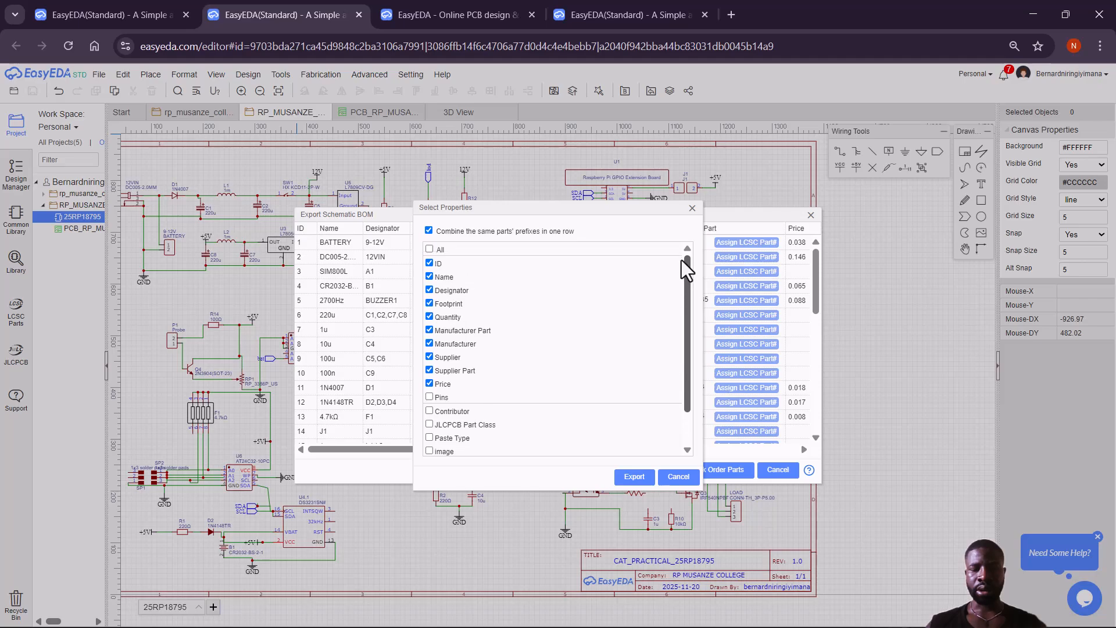
click(429, 249)
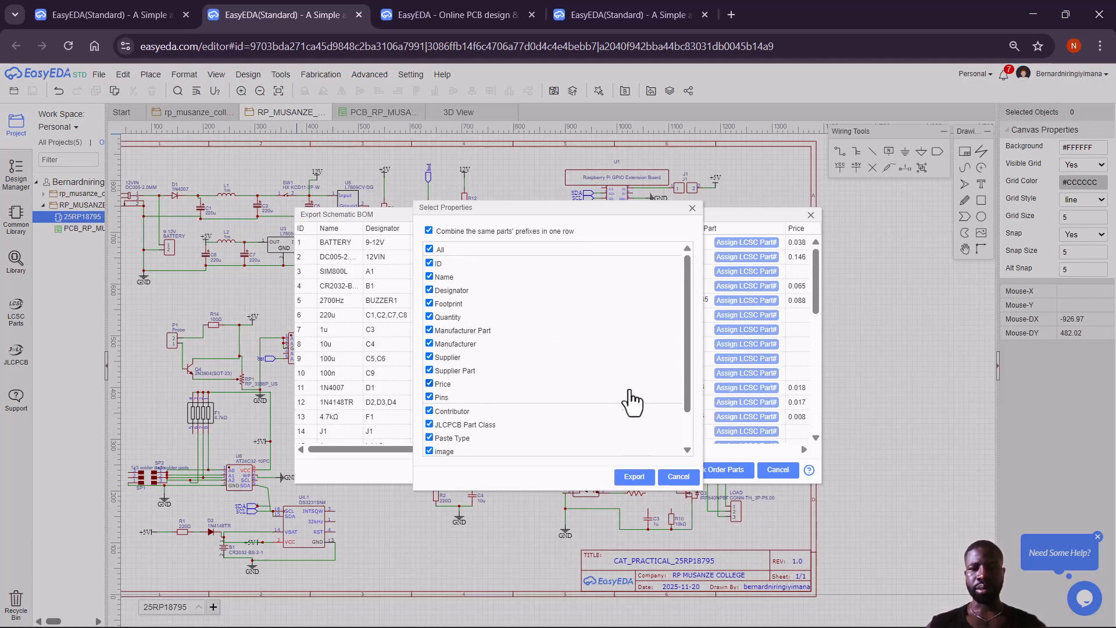
click(637, 483)
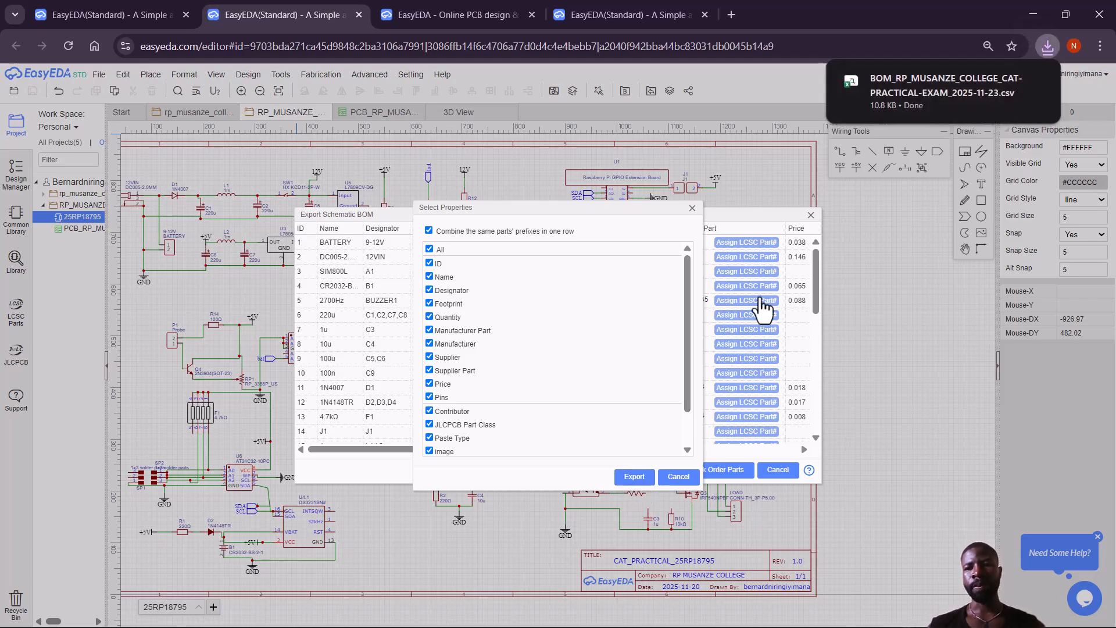
Check the browser's recent downloads for the BOM_RP_MUSANZE_COLLEGE CSV file.
click(1047, 50)
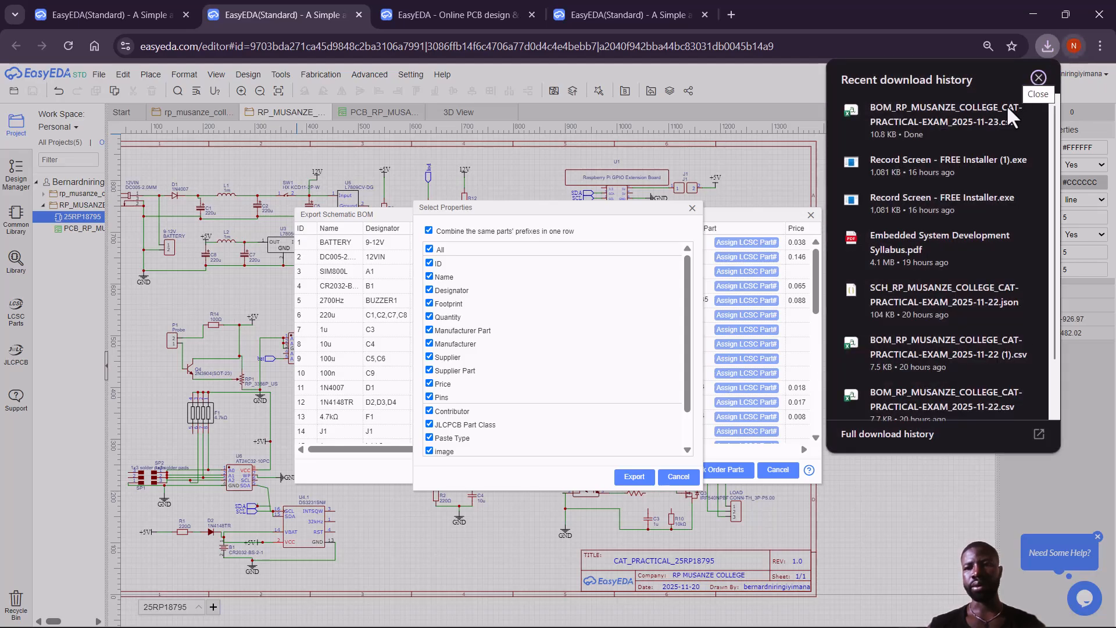
click(1021, 113)
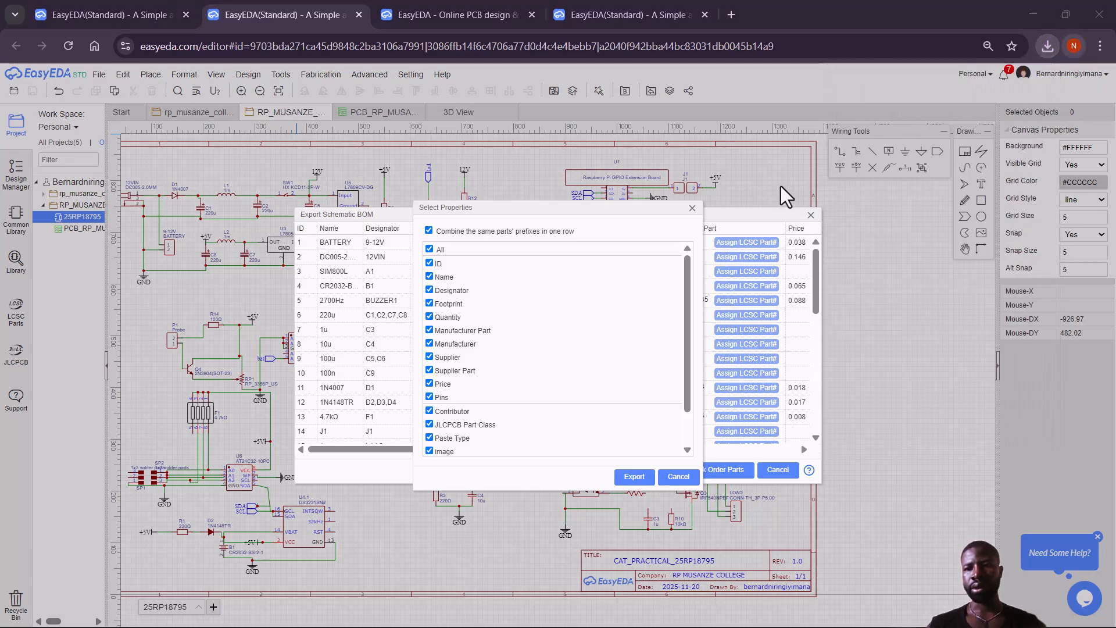
click(1049, 53)
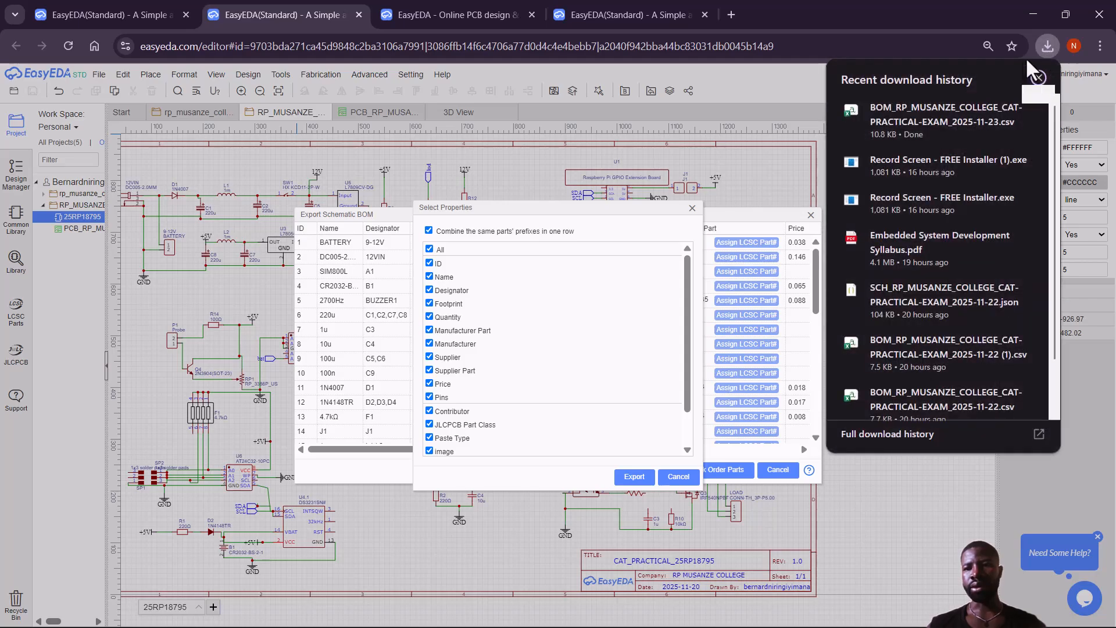
Open the BOM_RP_MUSANZE_COLLEGE CSV from the Downloads folder in Excel.
click(998, 110)
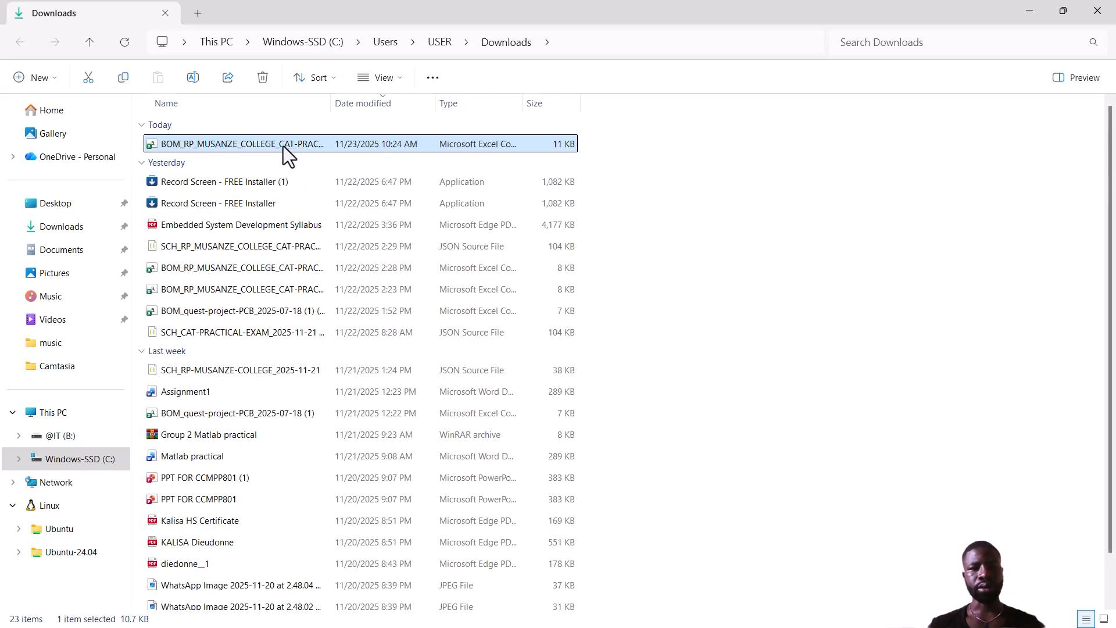
double_click(282, 146)
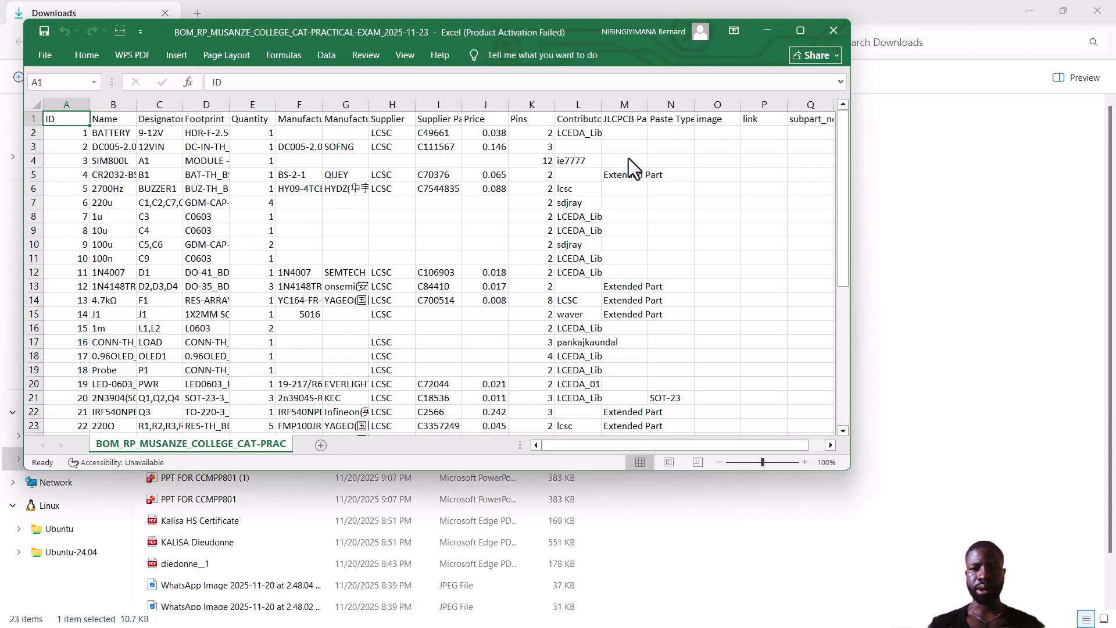
Maximize the Excel window and dismiss the Office activation notice.
click(800, 31)
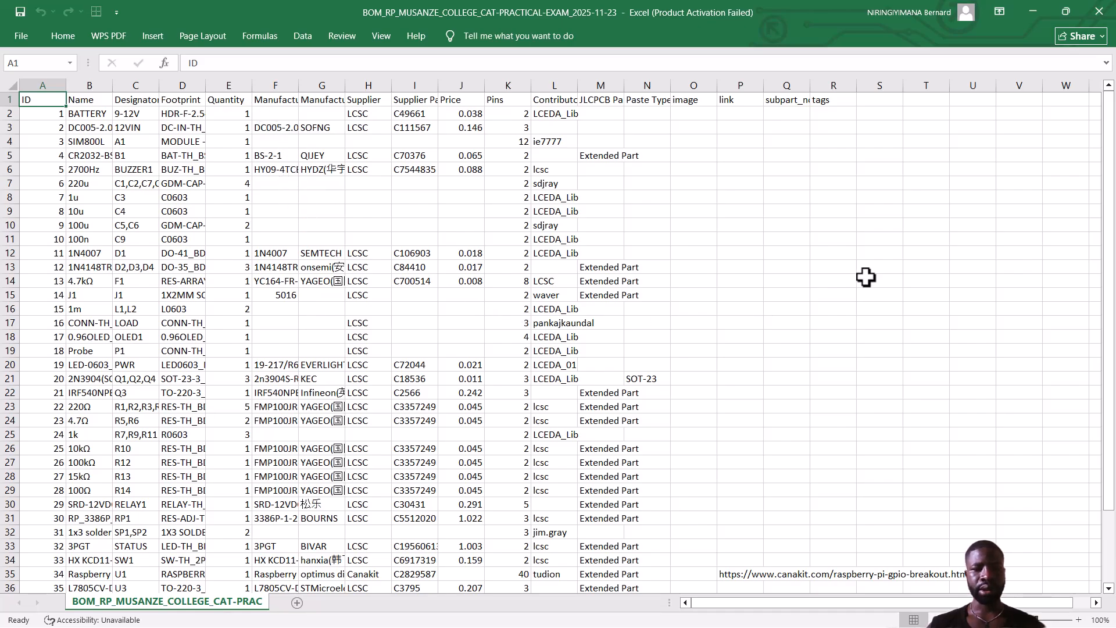
drag(1110, 215, 1115, 422)
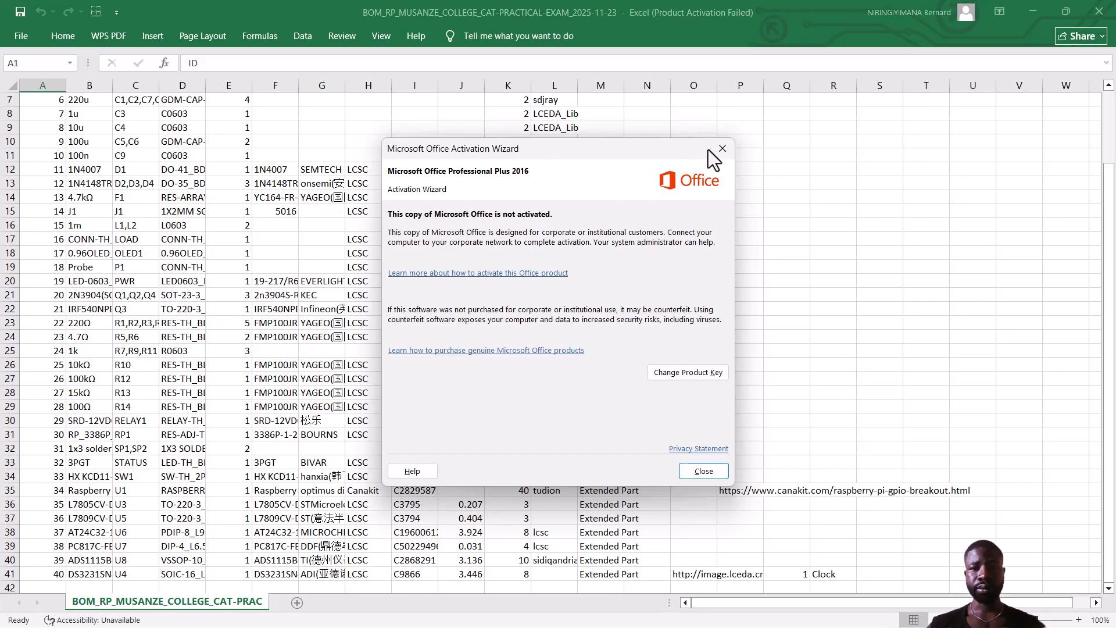
click(720, 147)
drag(1109, 221, 1109, 105)
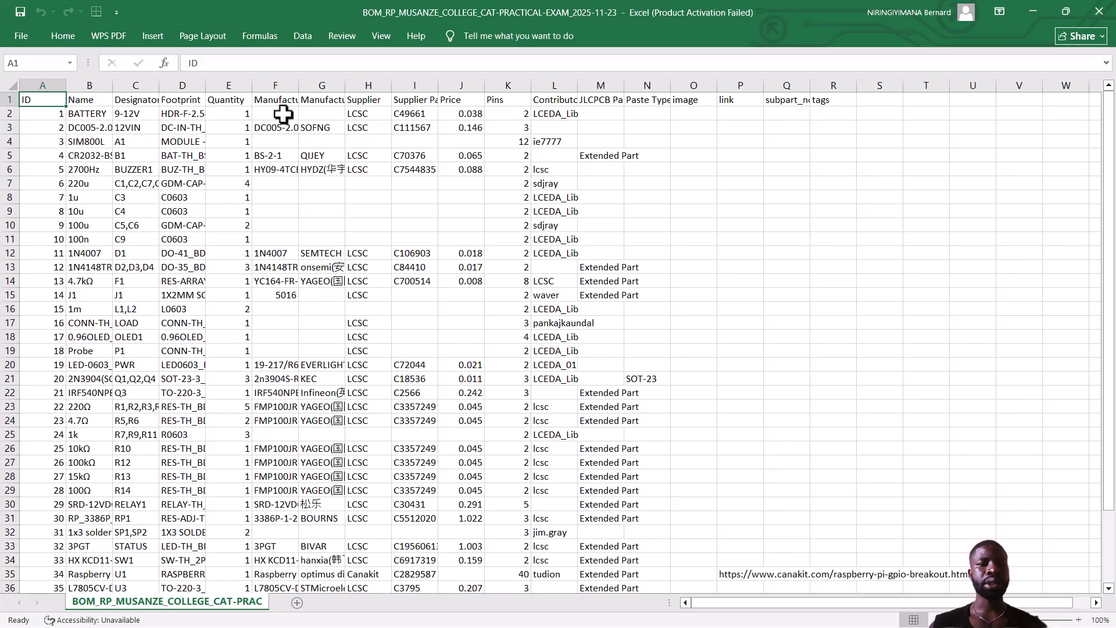
Widen the manufacturer part, Pins, JLCPCB Part Class and Paste Type columns.
drag(299, 81, 662, 86)
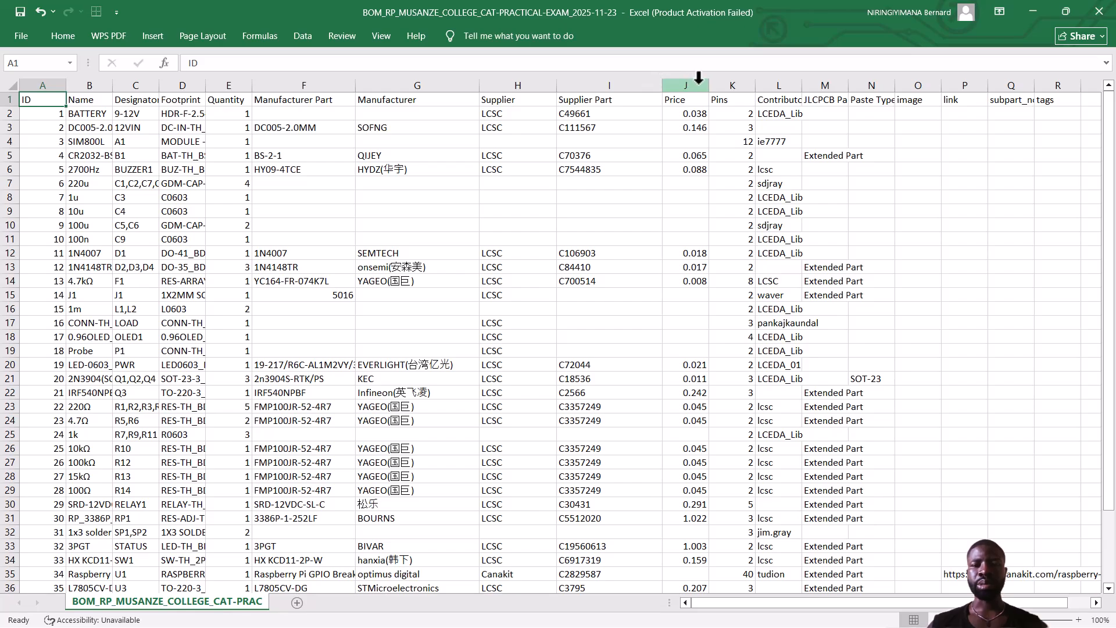
drag(755, 83, 929, 80)
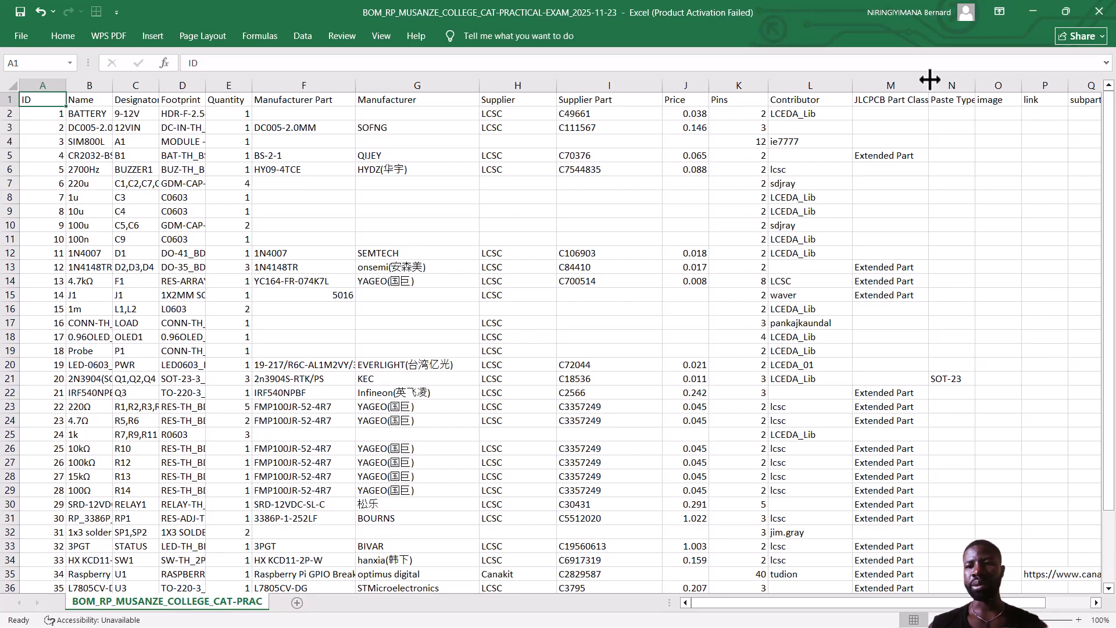
drag(930, 80, 938, 79)
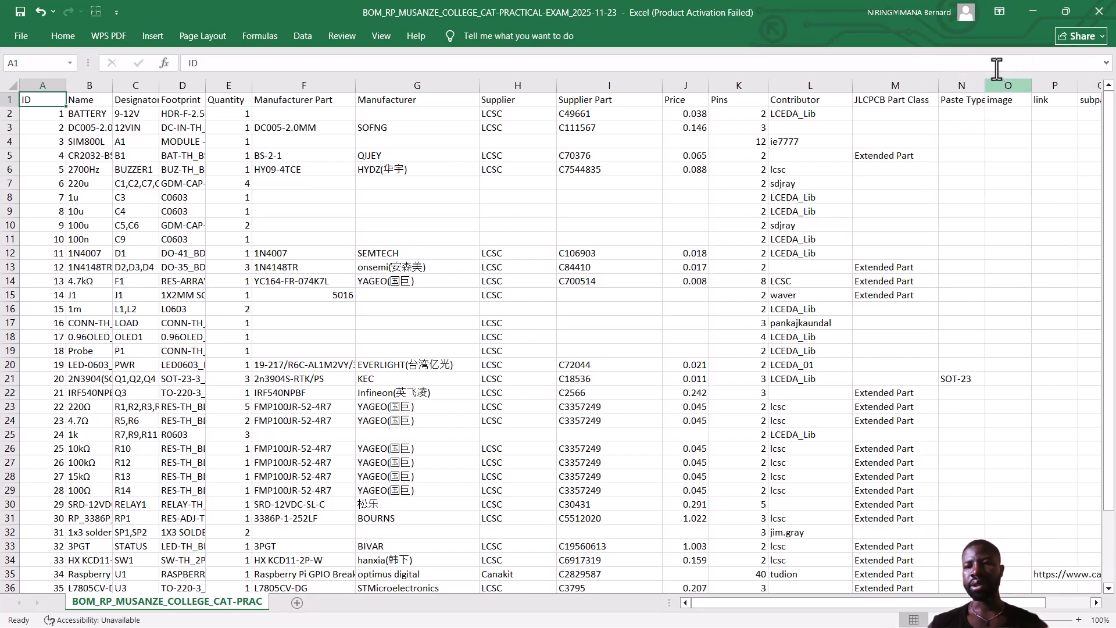
drag(984, 86, 998, 85)
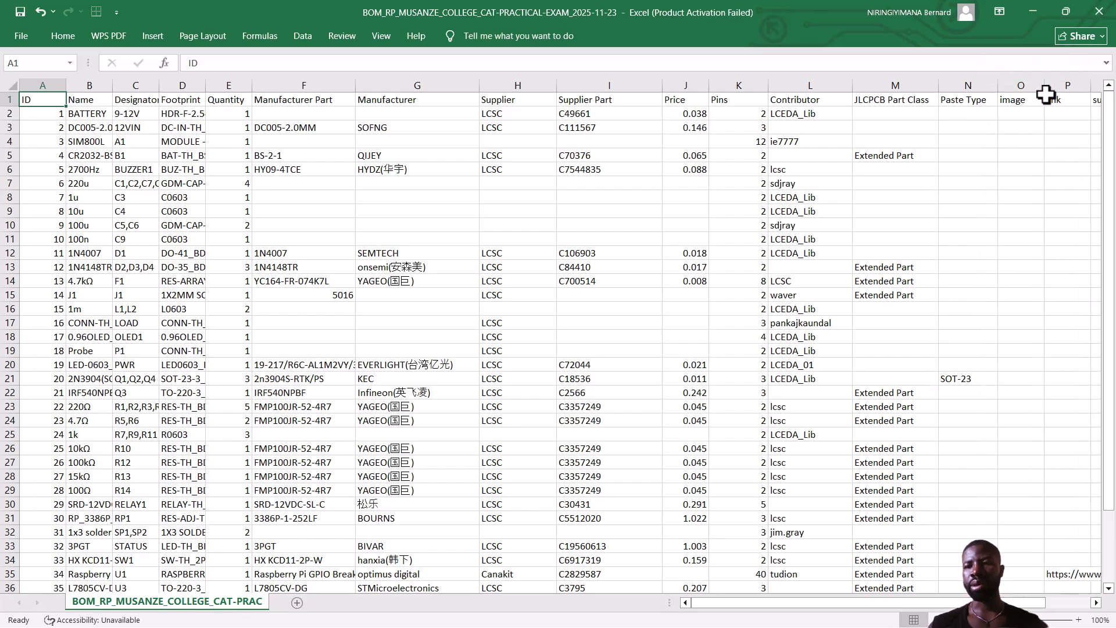
scroll(1099, 211, down, 2)
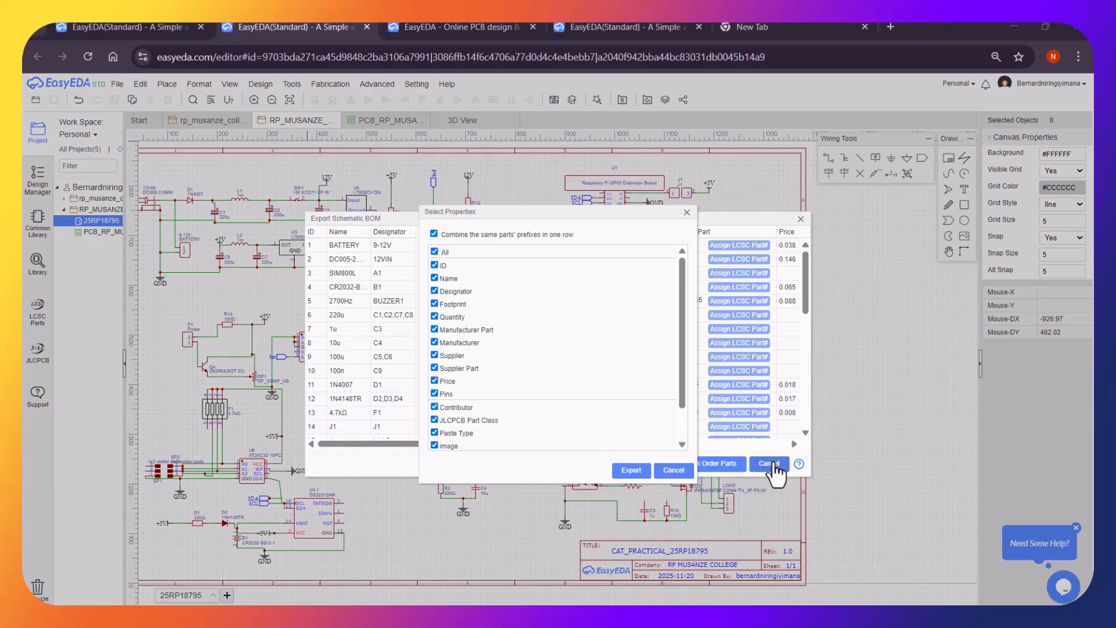
Cancel the Select Properties and Export Schematic BOM dialogs, then switch to the PCB_RP_MUSANZE layout.
click(669, 472)
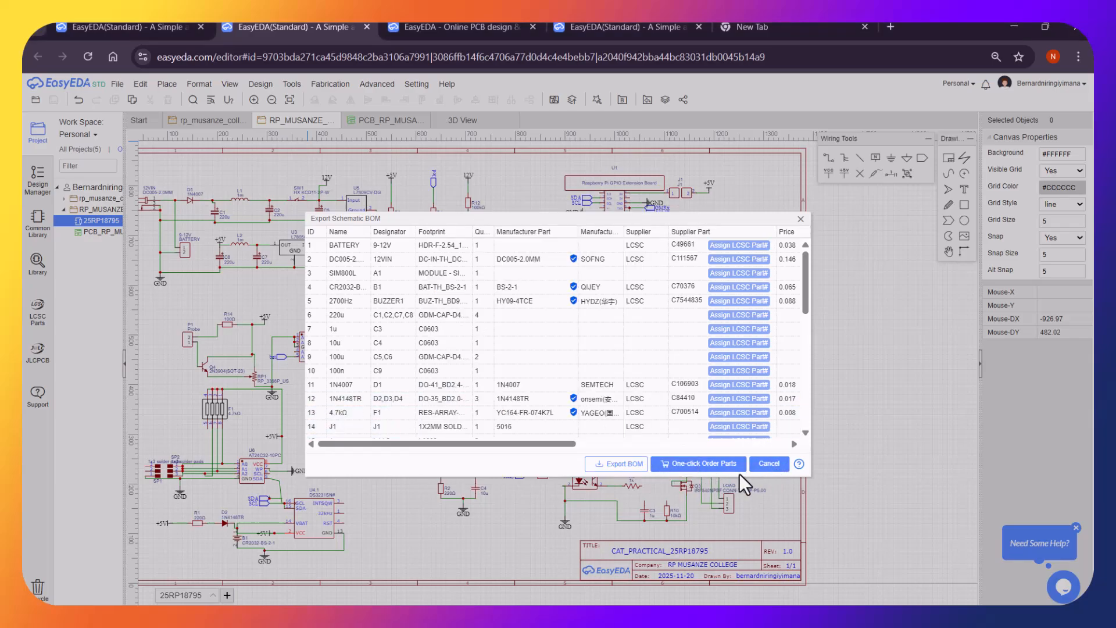
click(769, 464)
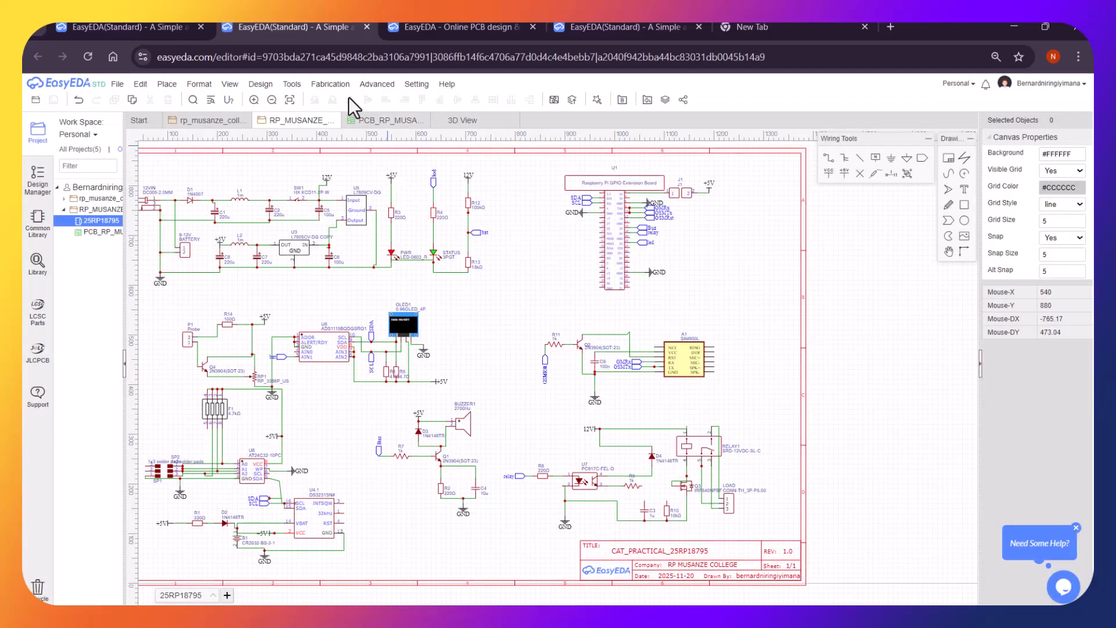
click(330, 85)
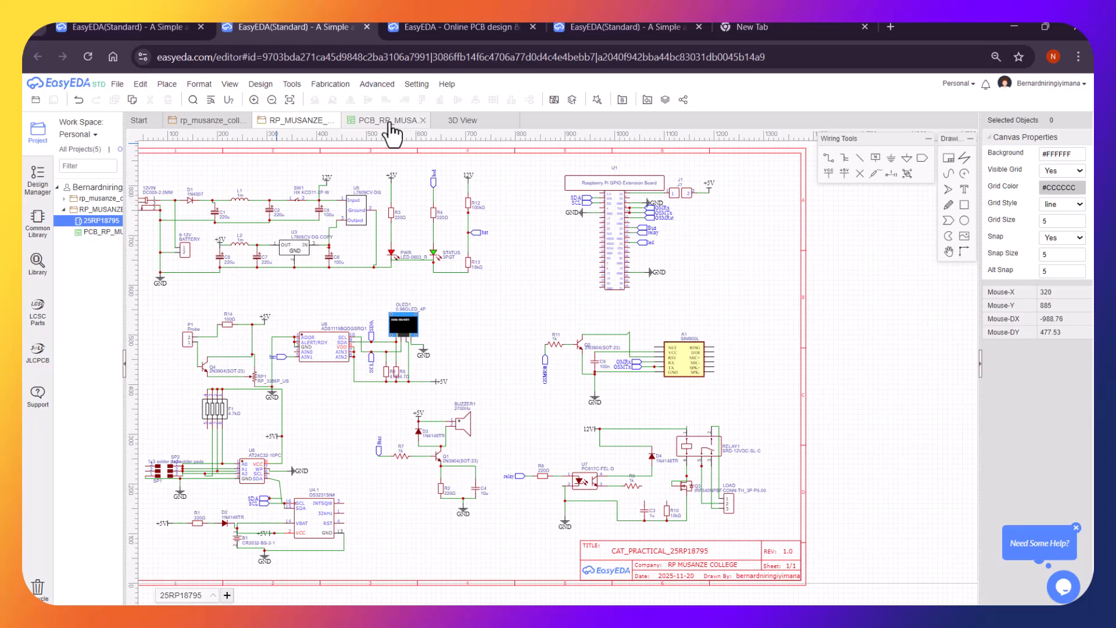
click(390, 124)
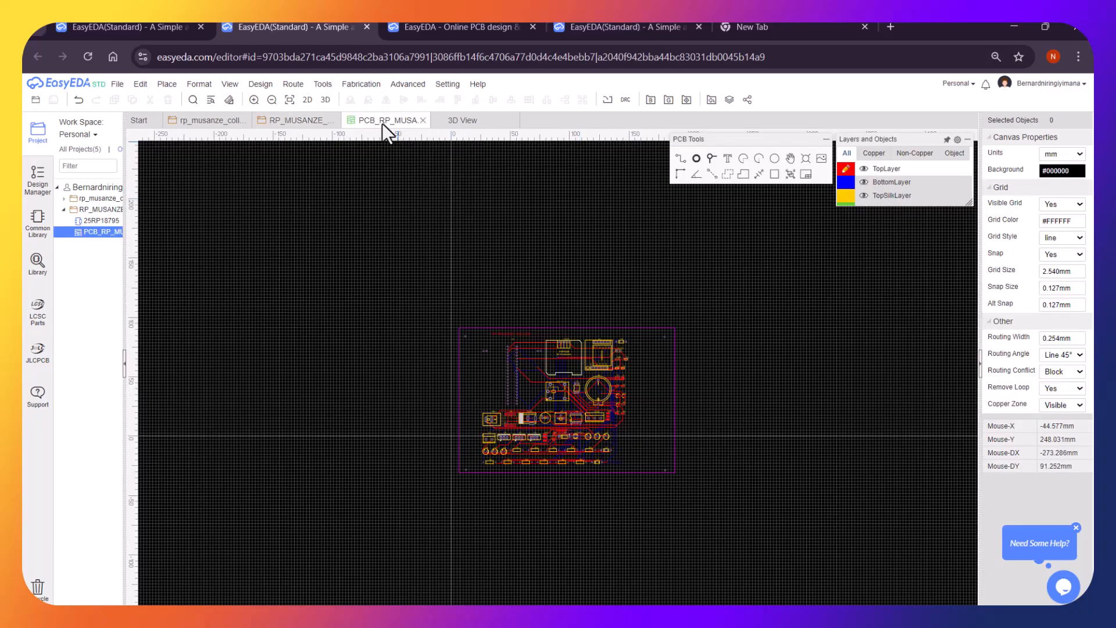
Start PCB Fabrication File (Gerber) generation, skipping the DRC check.
mouse_move(365, 88)
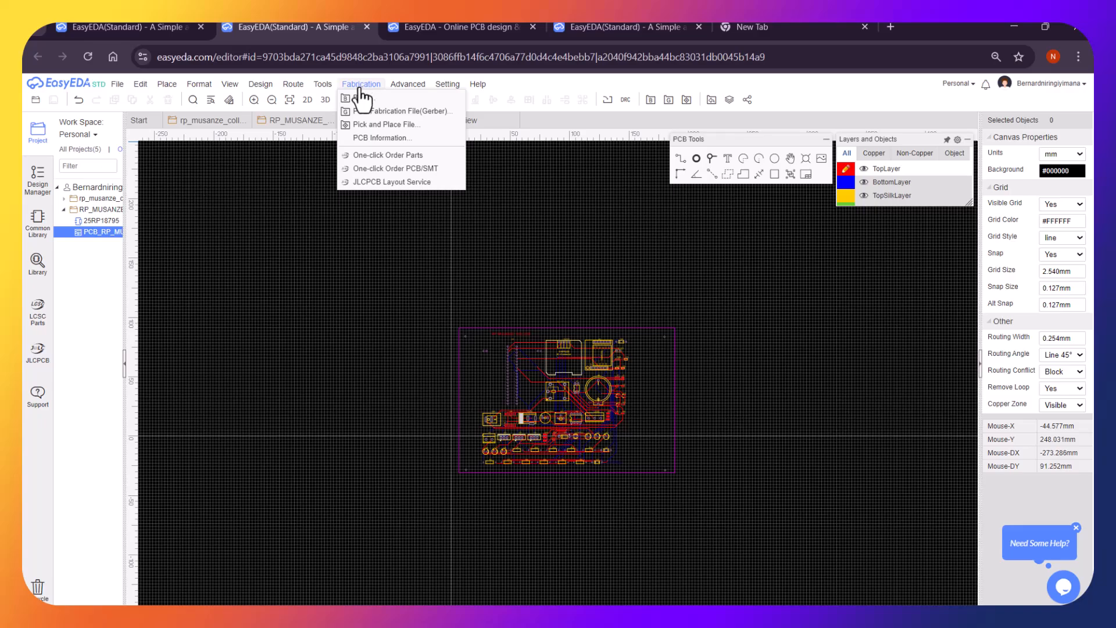
click(406, 111)
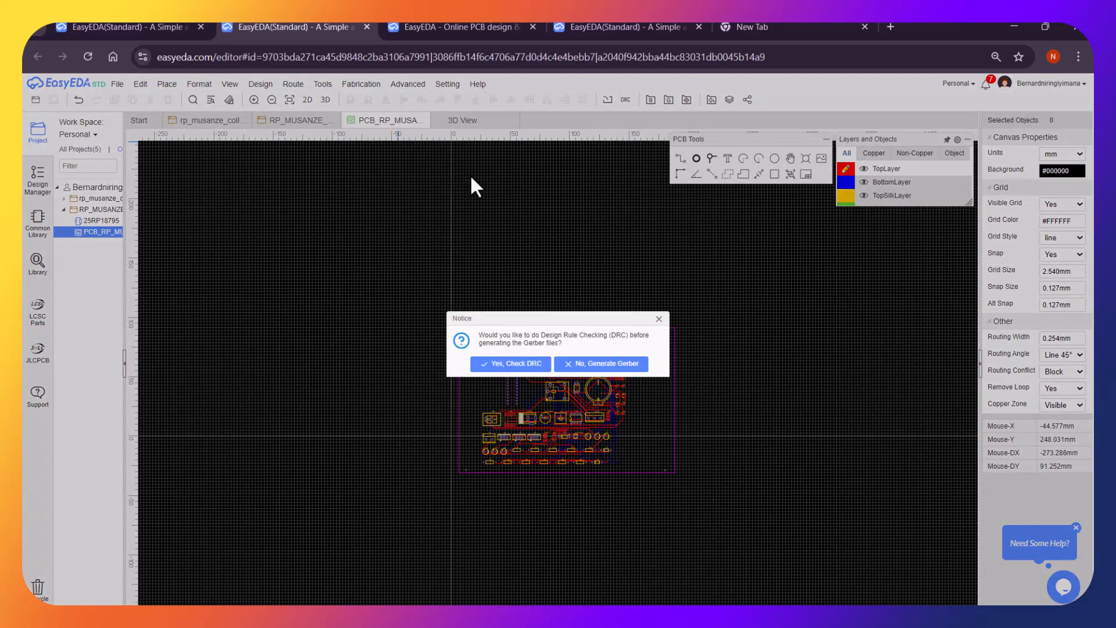
click(608, 365)
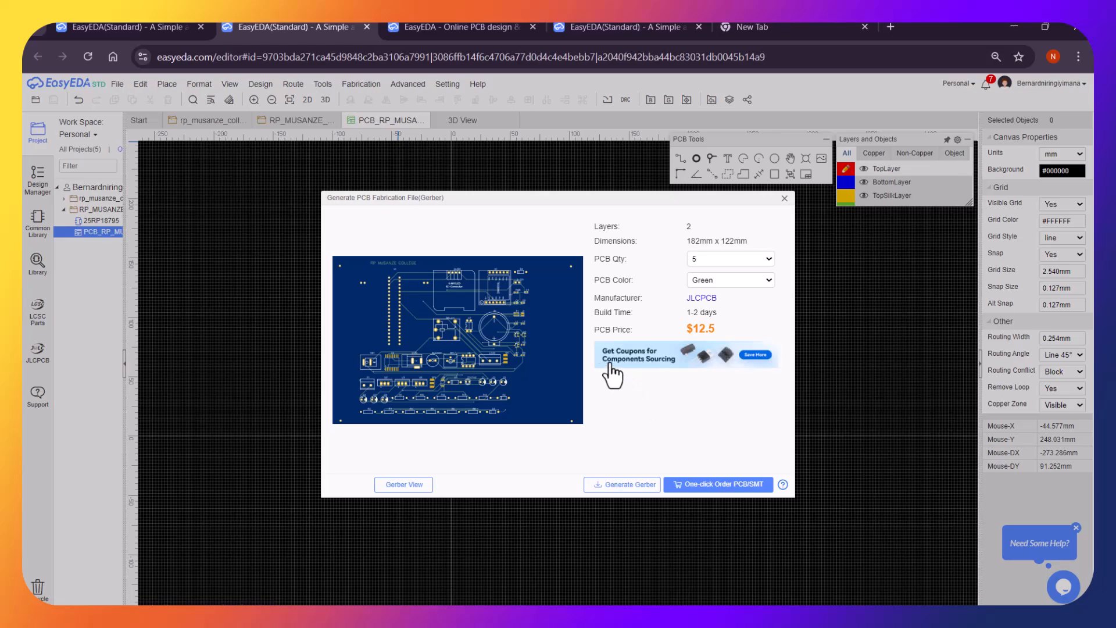
Generate and download the Gerber zip, then view the browser's recent downloads.
click(608, 481)
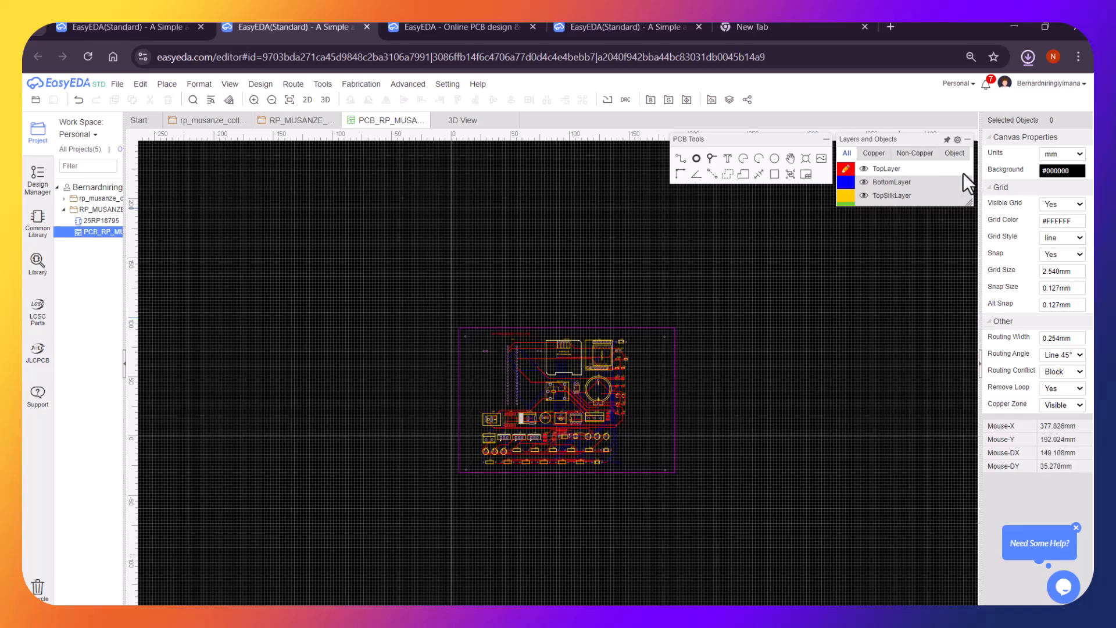
click(1026, 61)
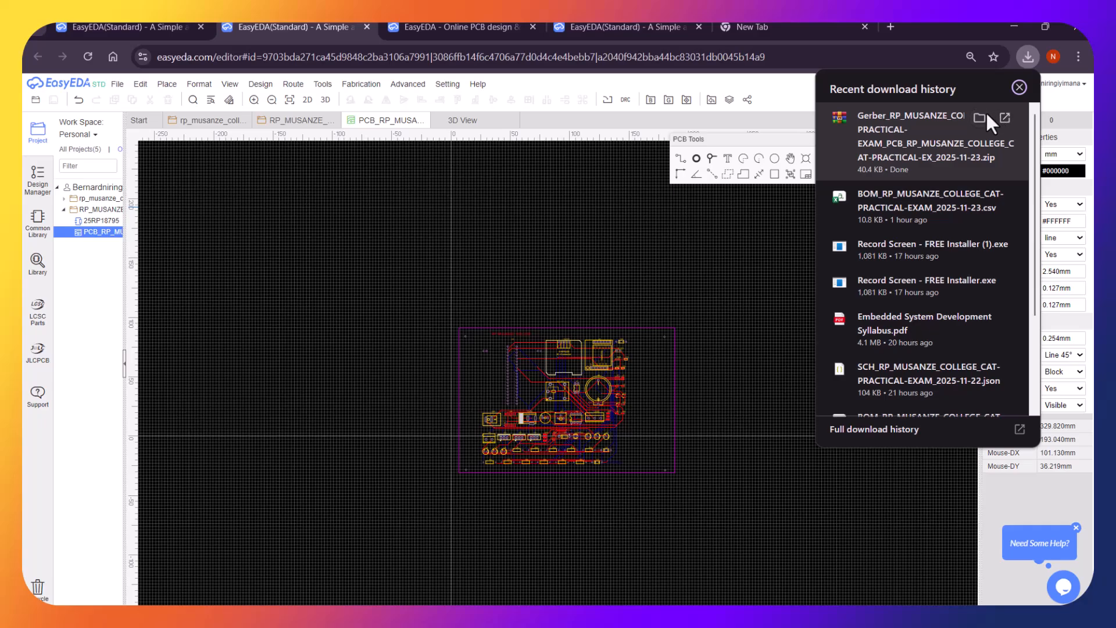
View the 41 KB Gerber zip in the Downloads folder, then close File Explorer.
click(983, 115)
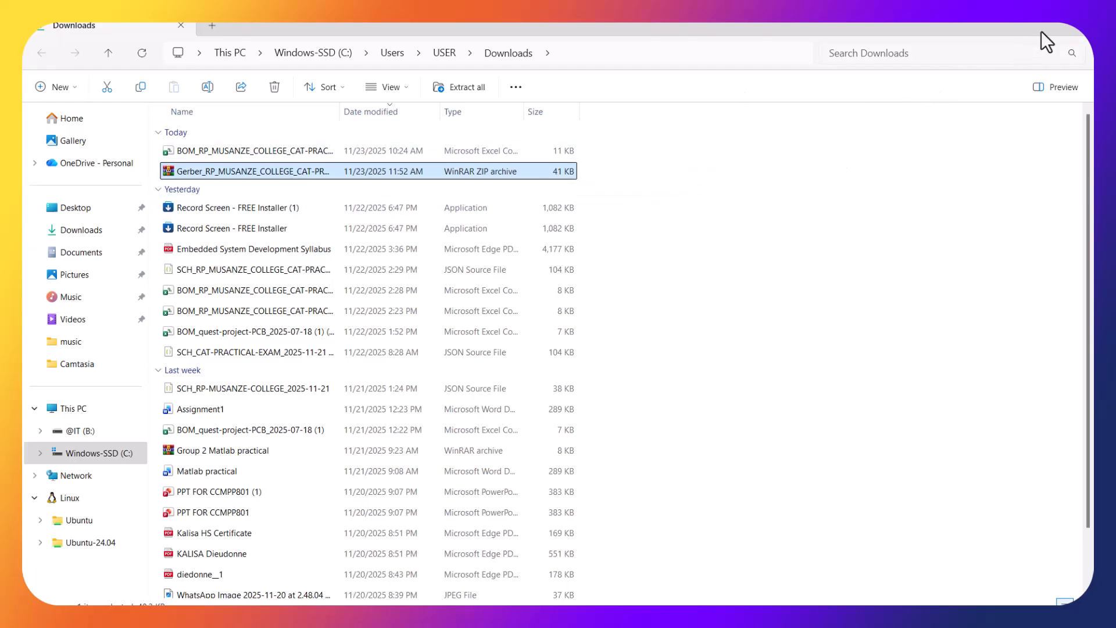
click(1010, 22)
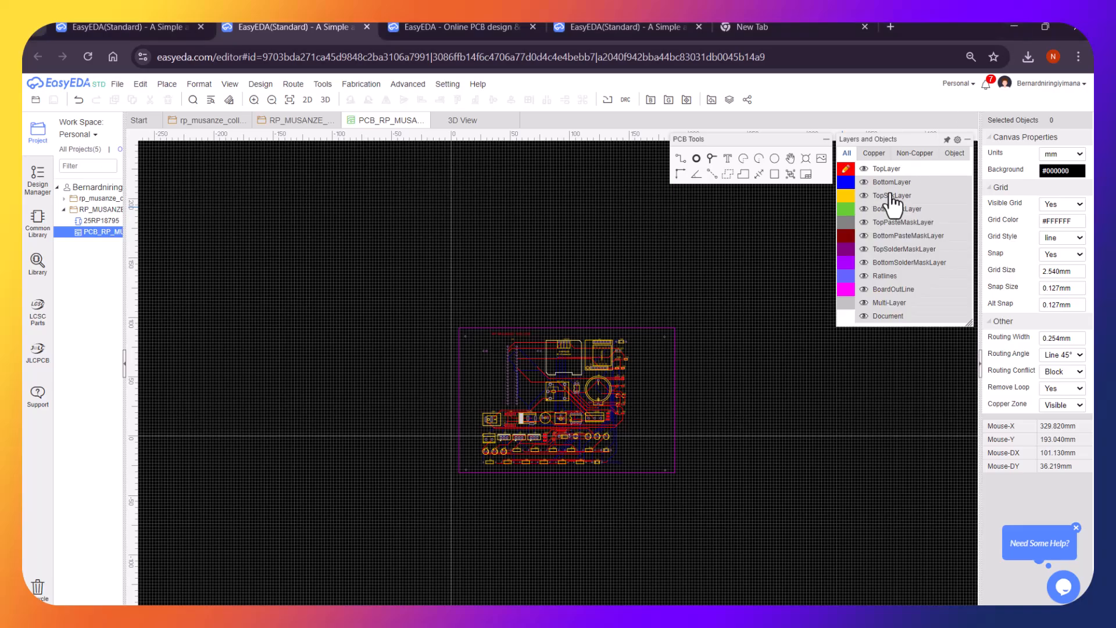